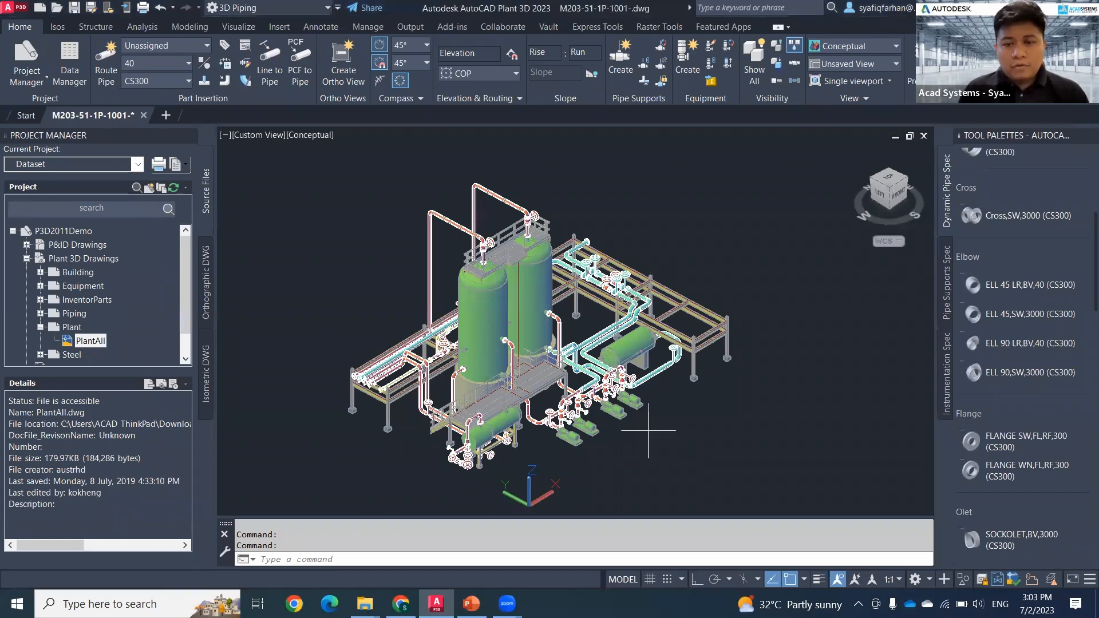
Step: Route a size 80 CS300 pipe in the empty area beside the plant, with two perpendicular runs, the first about 3730 mm long
left_click(669, 438)
middle_click_drag(640, 436, 593, 442)
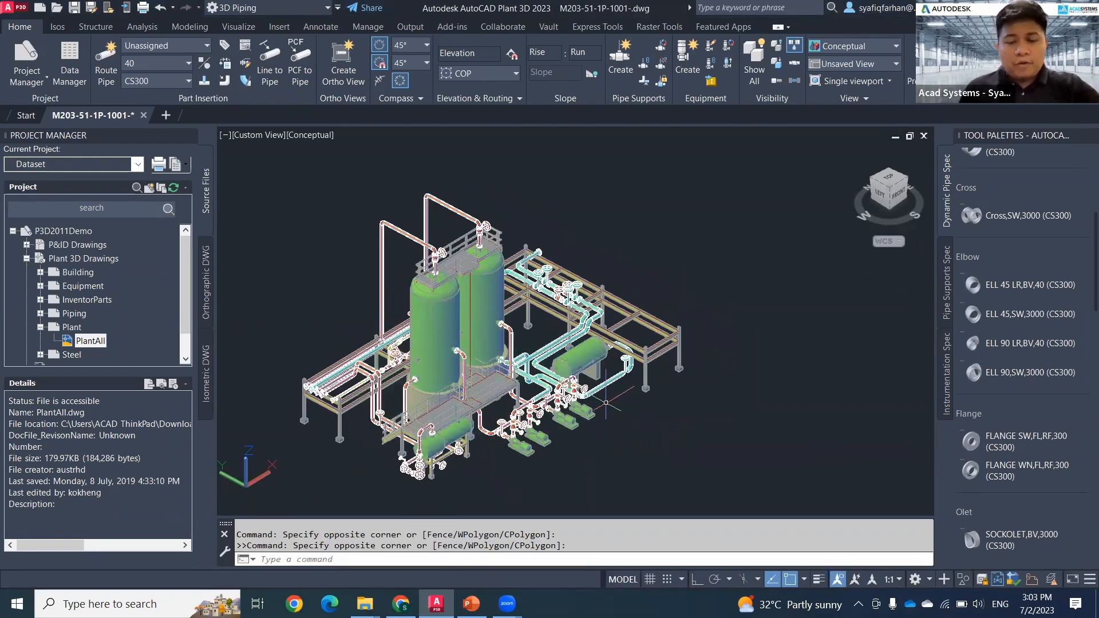
scroll(606, 403, "up", 5)
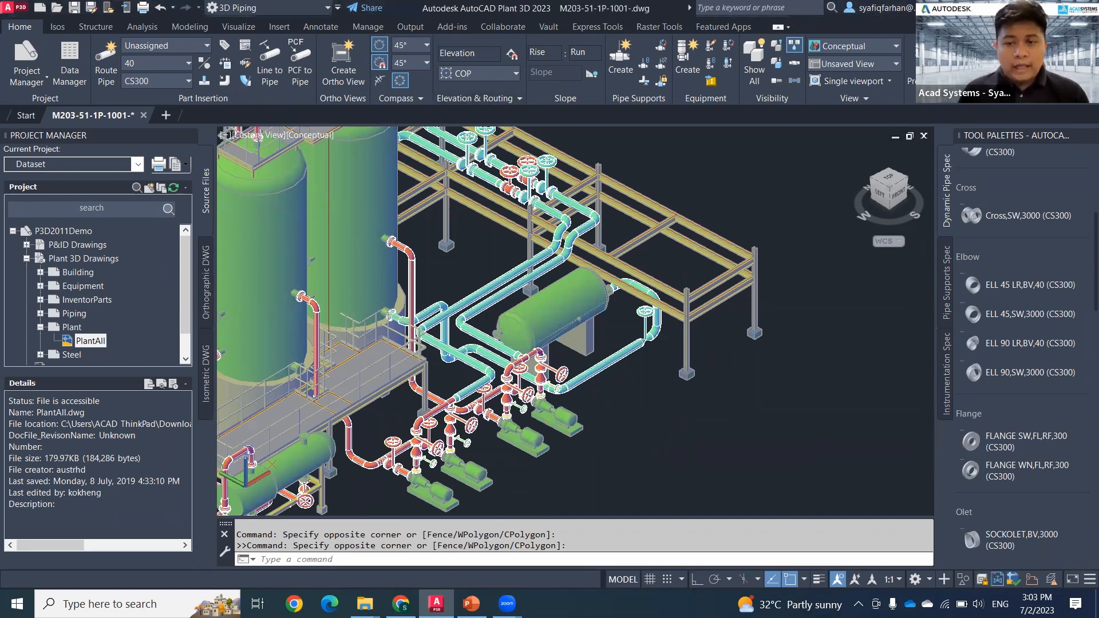
middle_click_drag(544, 456, 773, 305)
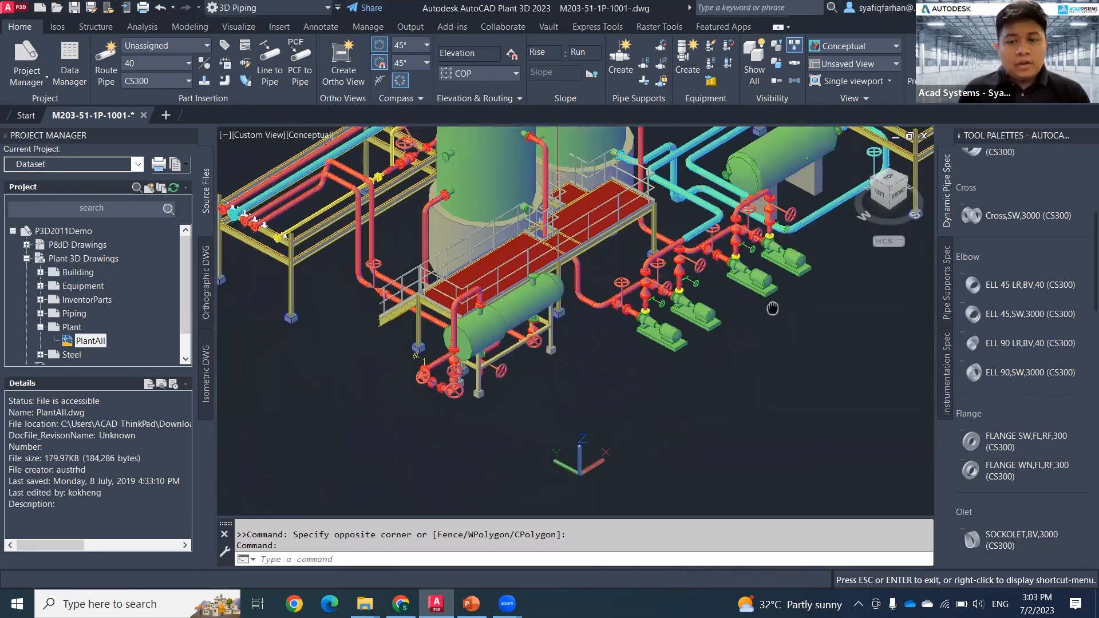
middle_click_drag(471, 428, 599, 358)
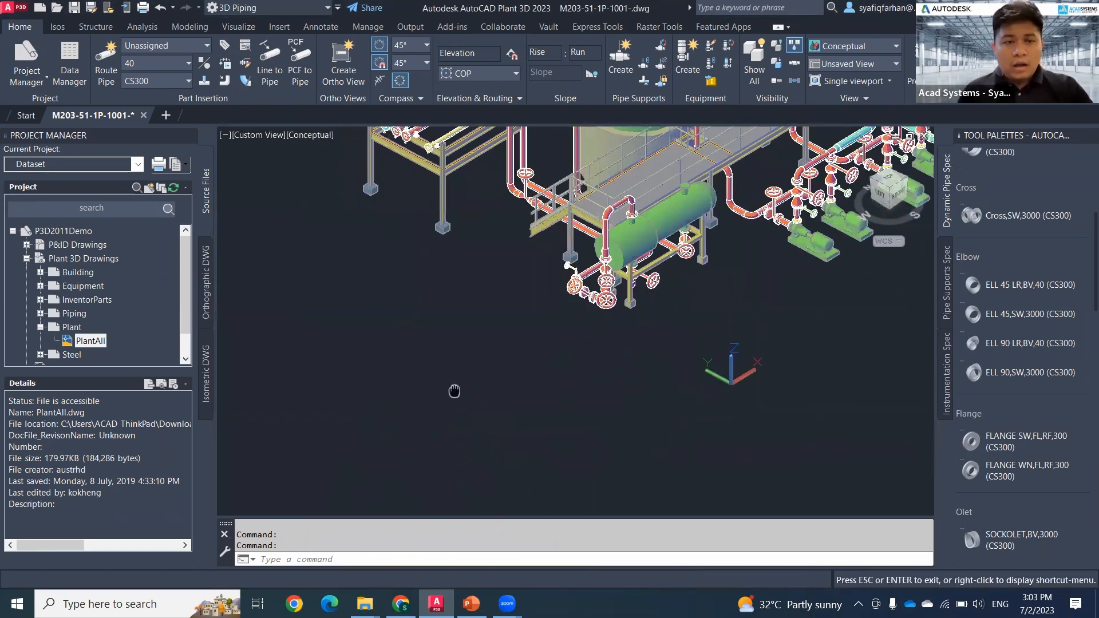
left_click_drag(454, 387, 552, 336)
key("Escape")
left_click(174, 67)
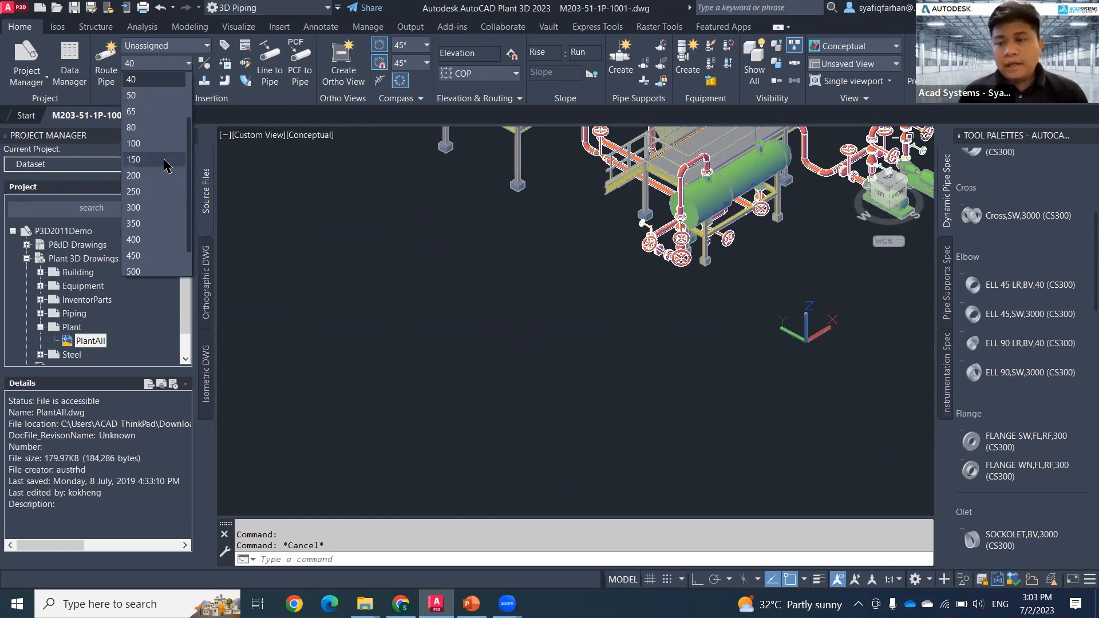
left_click(159, 127)
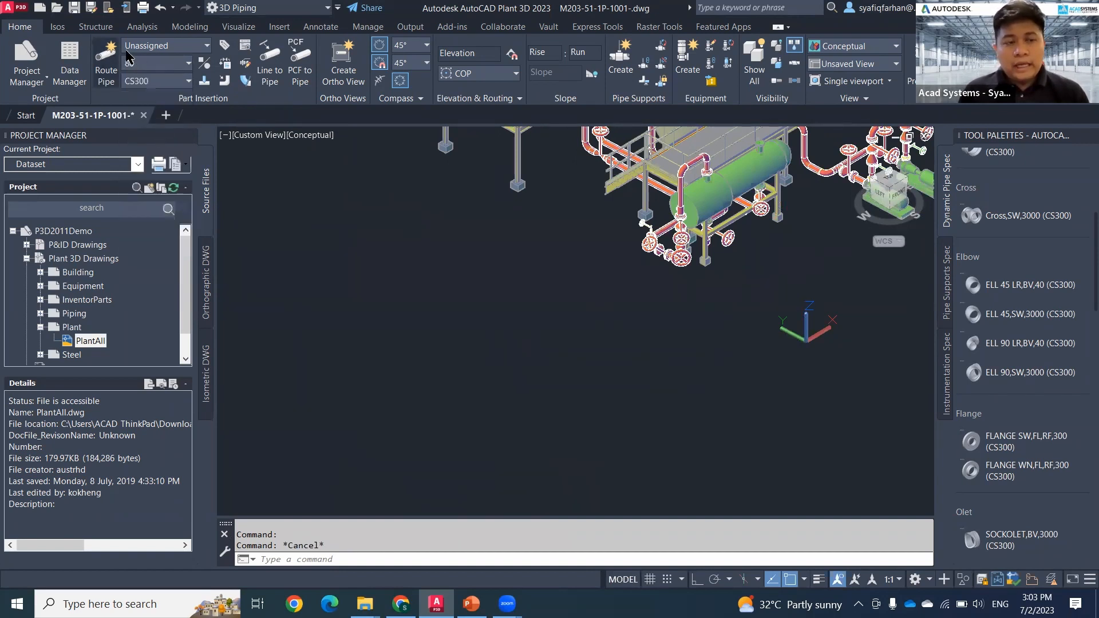
left_click(107, 60)
left_click(358, 318)
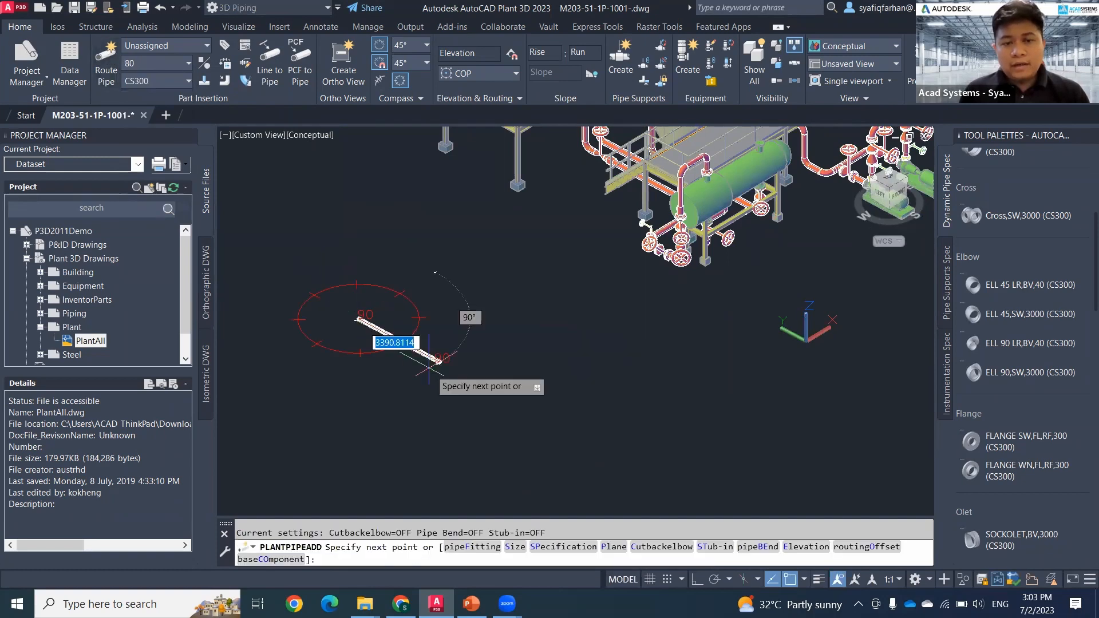
scroll(491, 403, "up", 5)
middle_click_drag(429, 345, 613, 436)
left_click(548, 386)
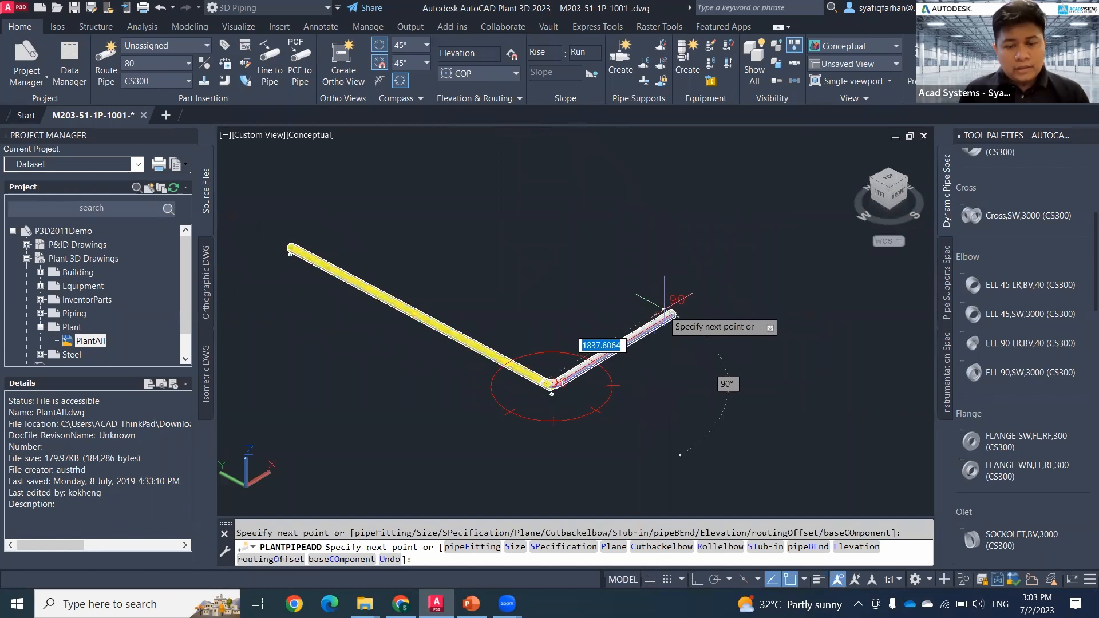
left_click(645, 331)
key("Escape")
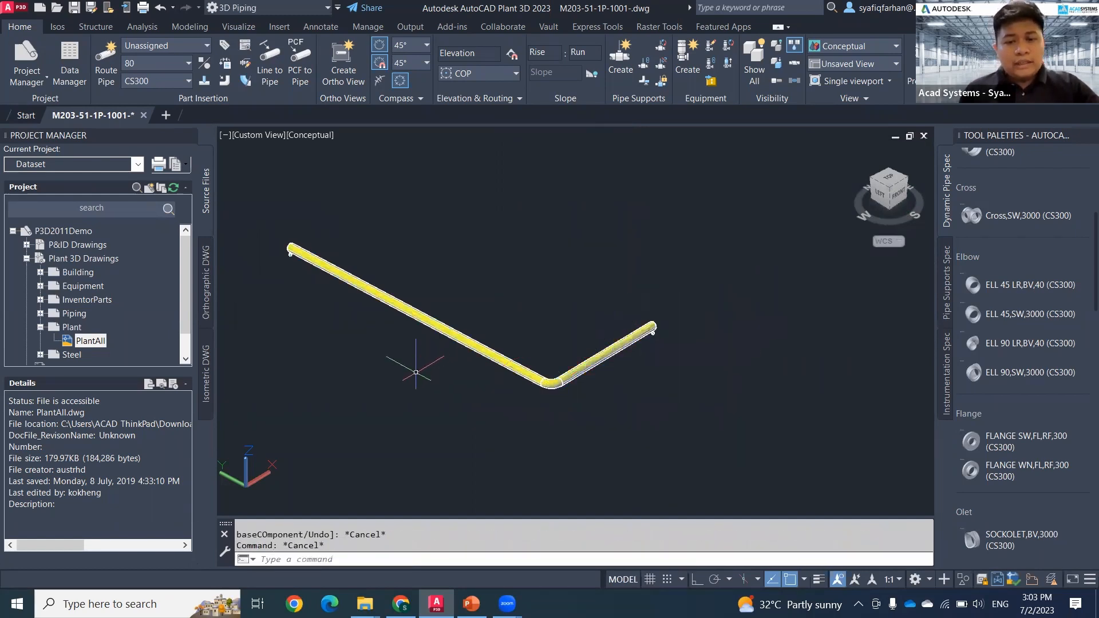
Step: Insert a weld-neck flange into the long pipe run, about 2220 mm from its free end
scroll(323, 333, "up", 3)
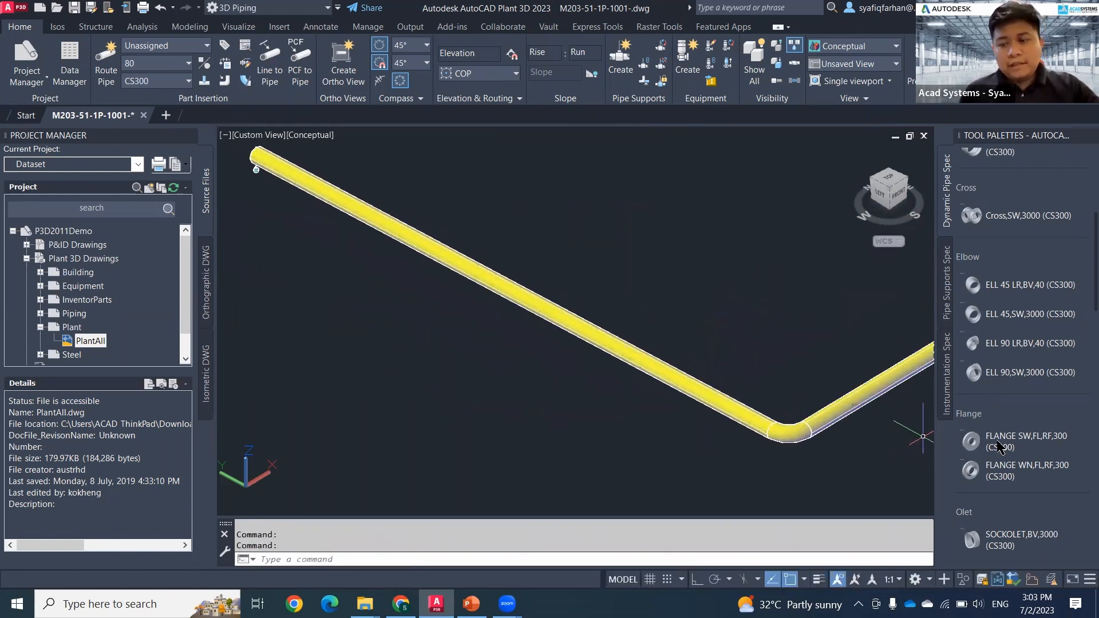
left_click(575, 322)
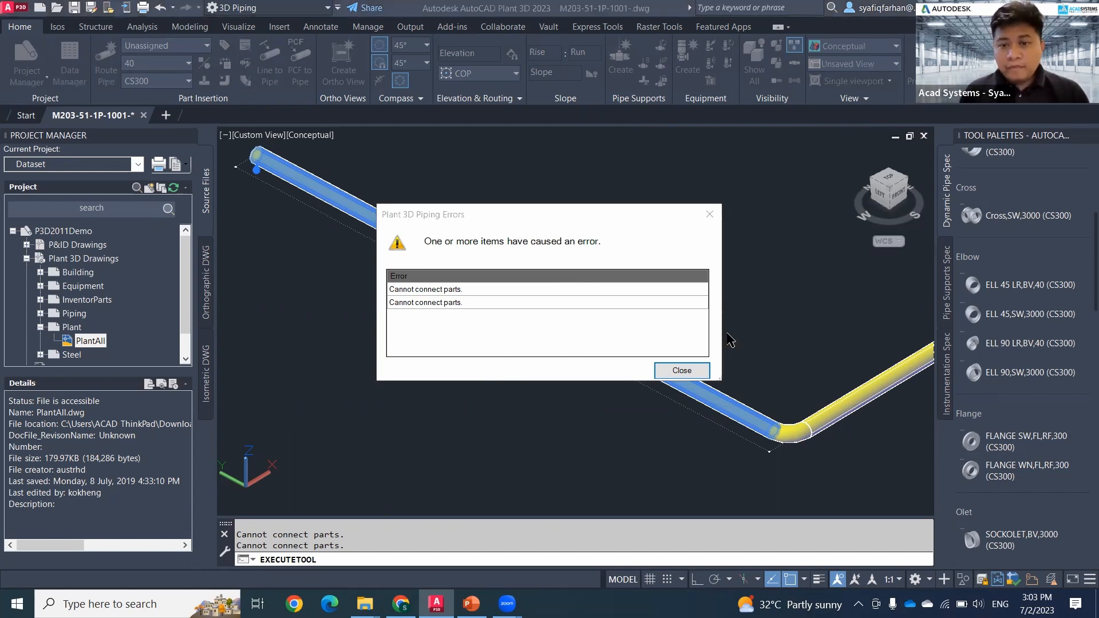
left_click(681, 371)
scroll(569, 321, "up", 3)
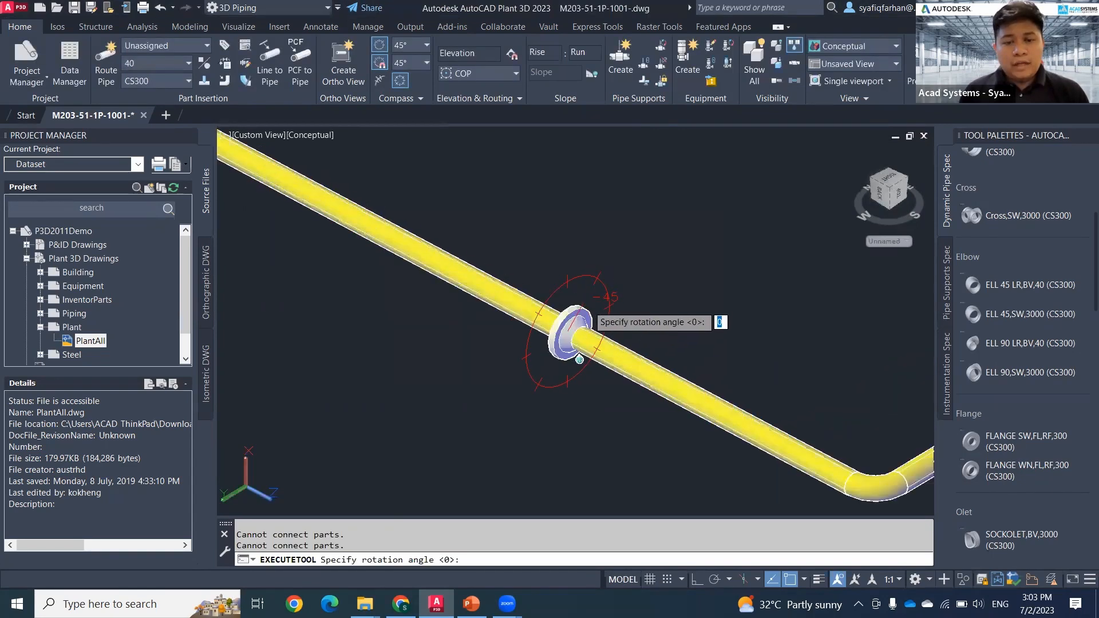
Step: Add a second weld-neck flange face to face against the first one at a rotation of 0, and end the insertion
key("ctrl")
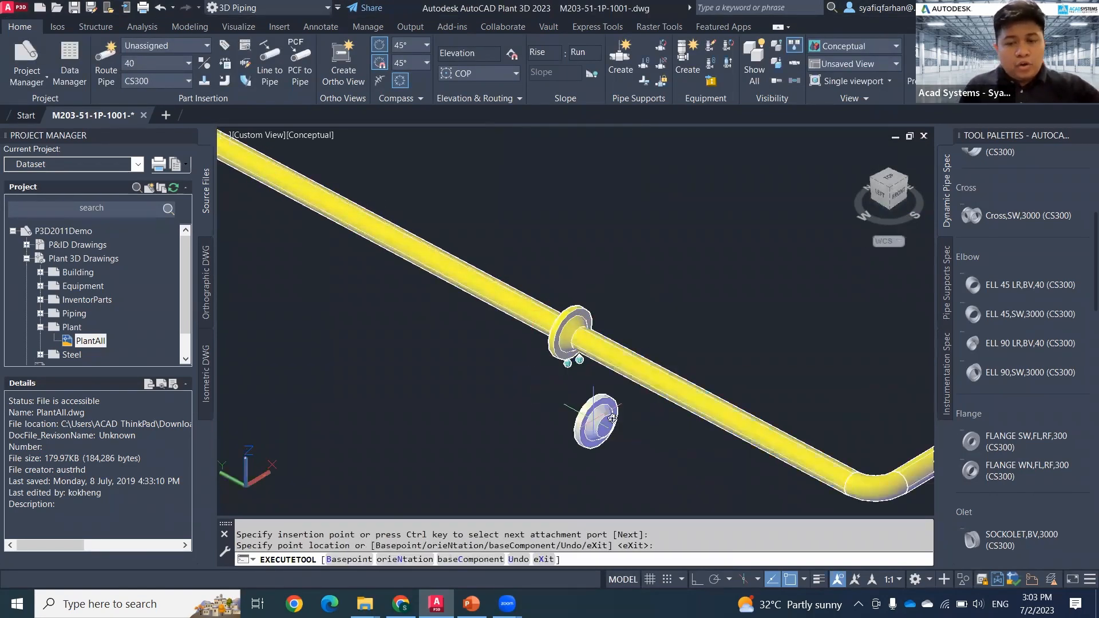
middle_click_drag(596, 419, 738, 412, "shift")
middle_click_drag(682, 409, 725, 318)
scroll(601, 394, "up", 5)
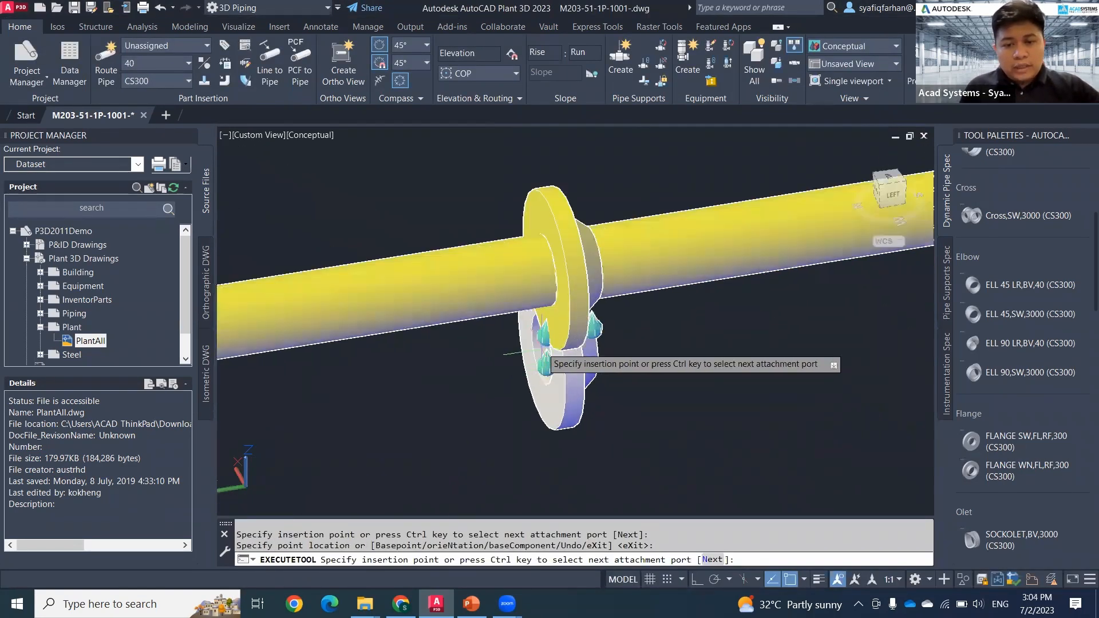
left_click(545, 270)
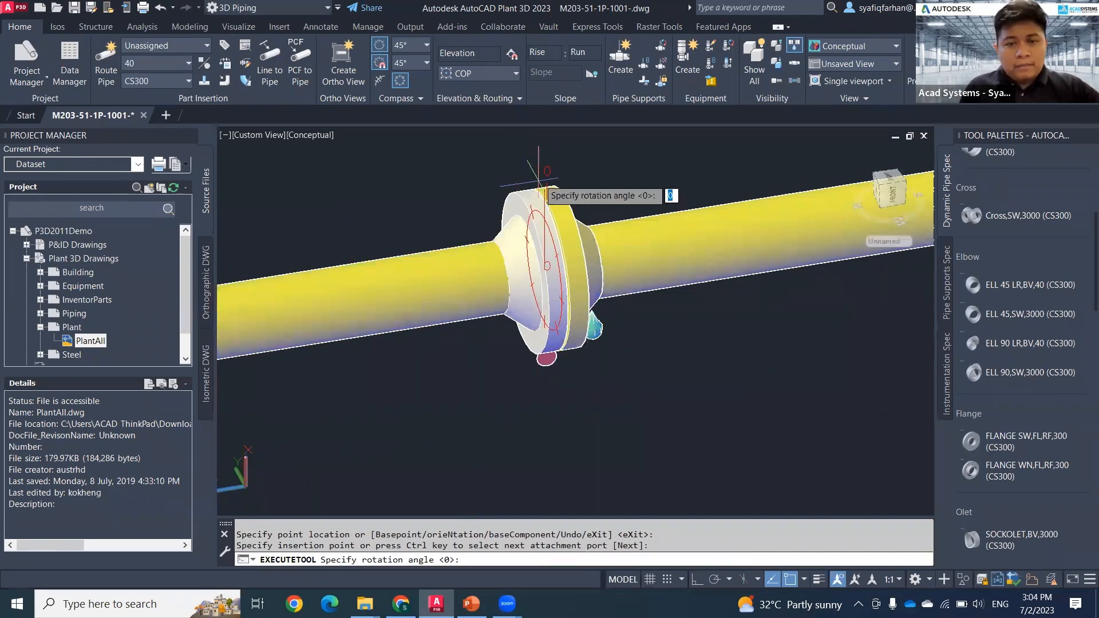
left_click(539, 172)
scroll(637, 378, "down", 5)
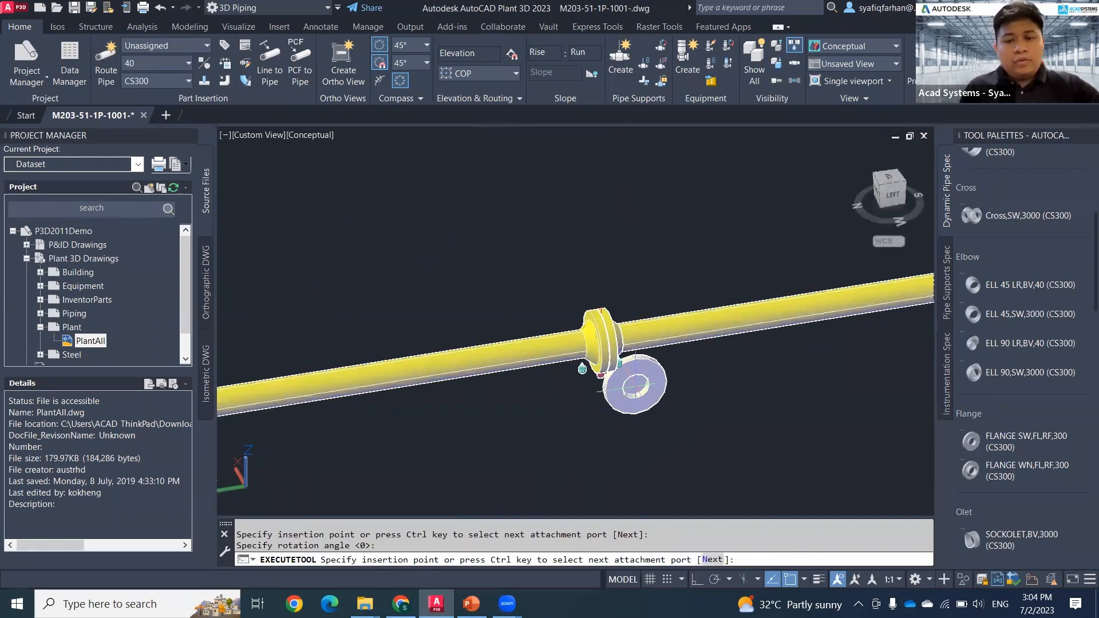
key("Escape")
left_click(679, 373)
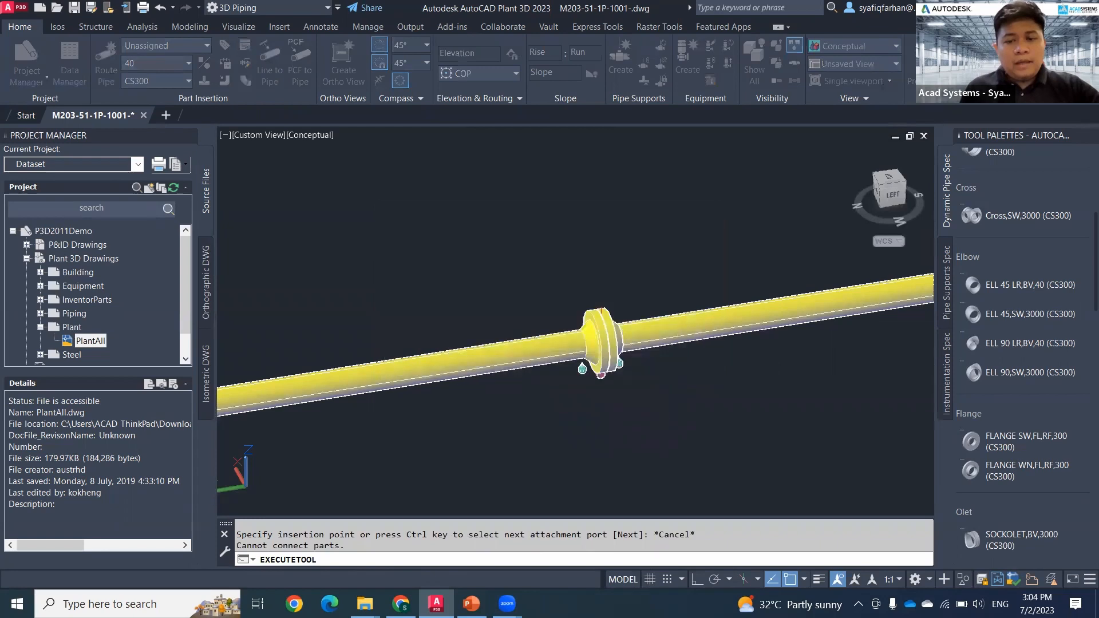
Step: Inspect the disconnect markers at the flange joint from both sides and check the command that toggles their display
middle_click_drag(658, 412, 518, 410, "shift")
key("Escape")
scroll(610, 389, "up", 3)
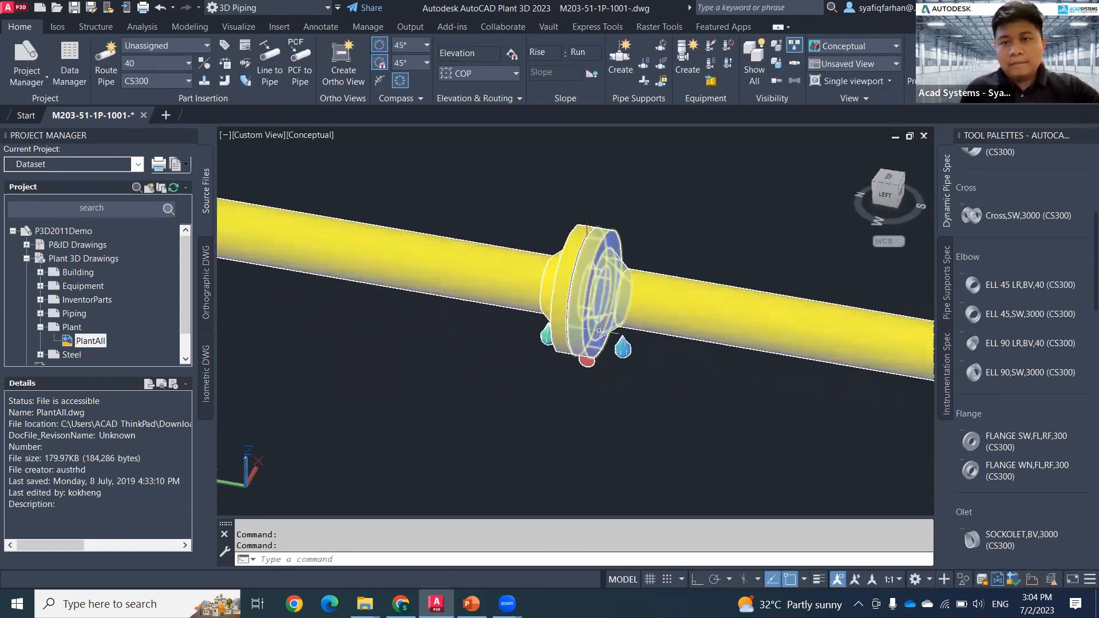
middle_click_drag(599, 330, 541, 360, "shift")
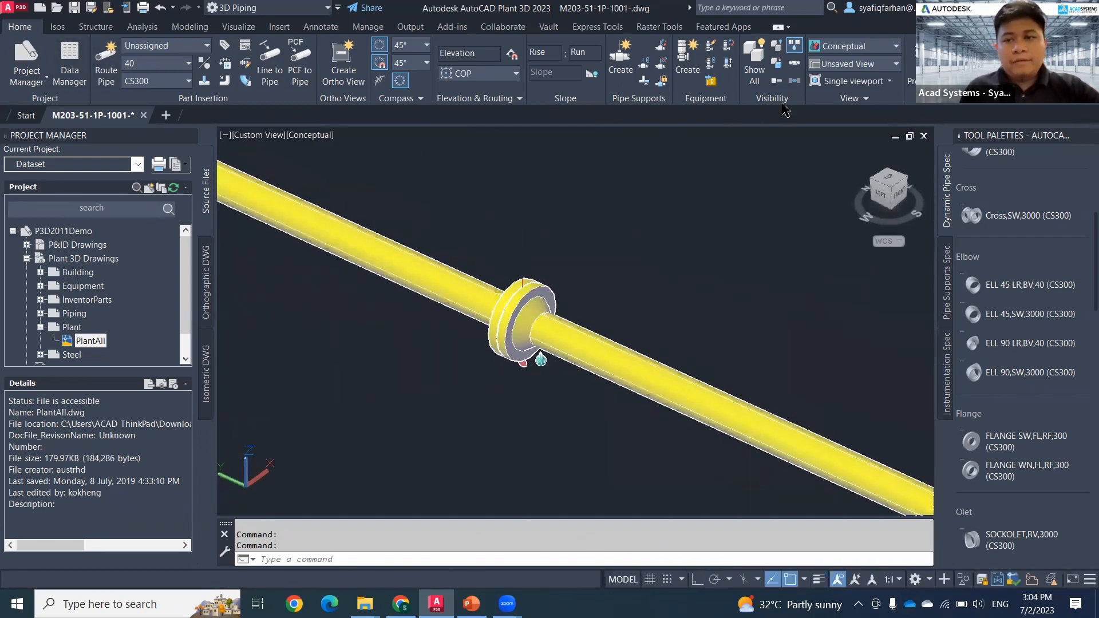
left_click(797, 44)
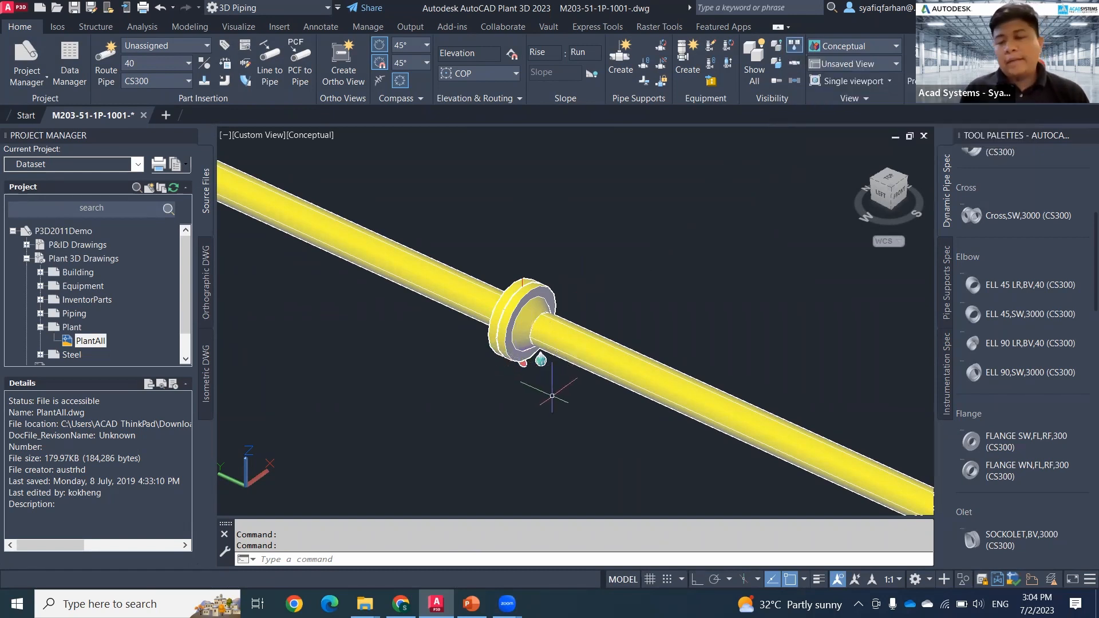
Step: Create a Quick Iso of the entire routed line, including the flanges and elbow, with the Check_A2 style
scroll(553, 396, "down", 5)
scroll(553, 396, "up", 2)
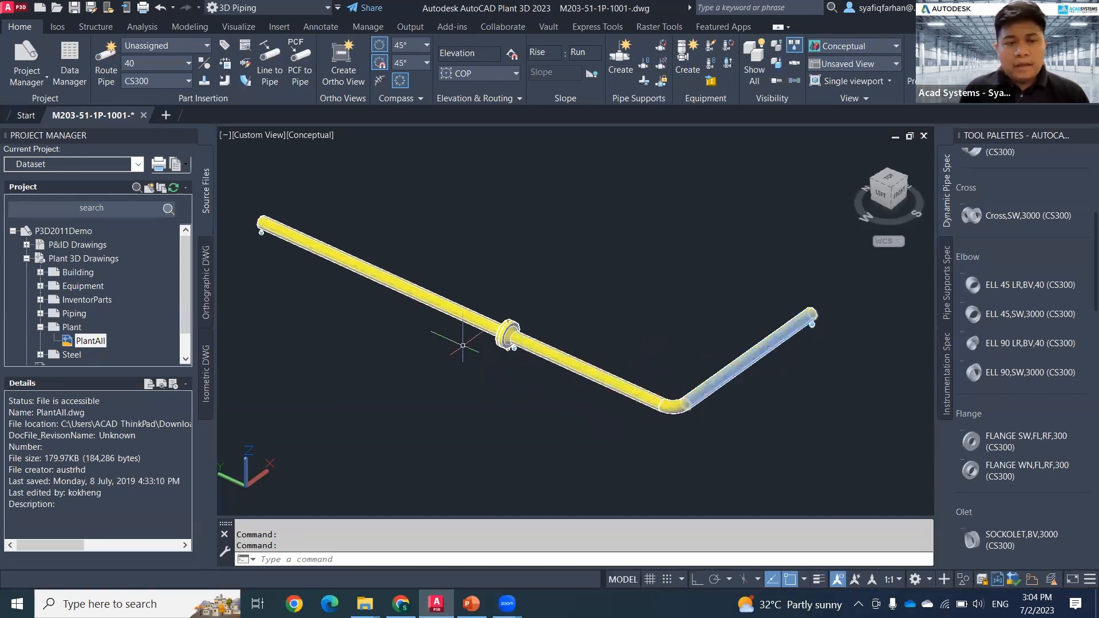
left_click(773, 455)
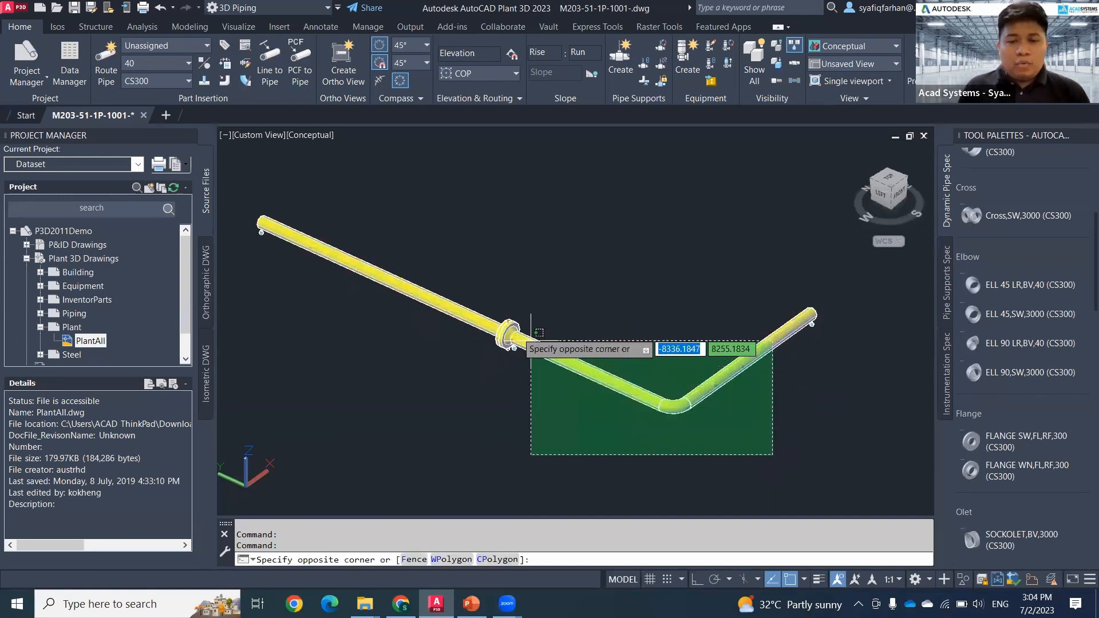
left_click(420, 240)
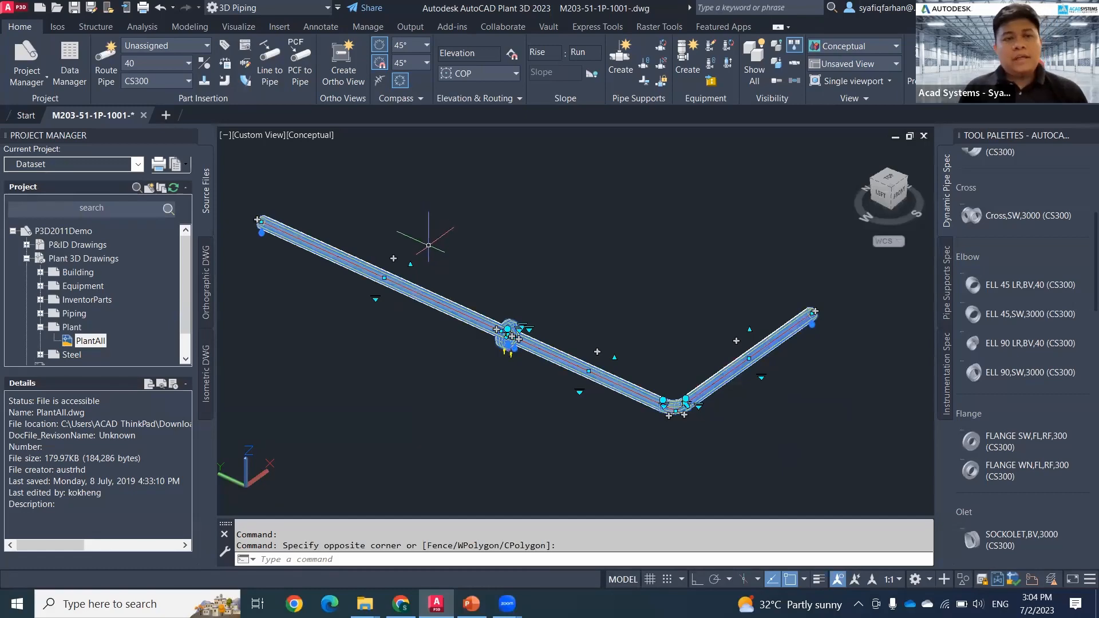
left_click(58, 26)
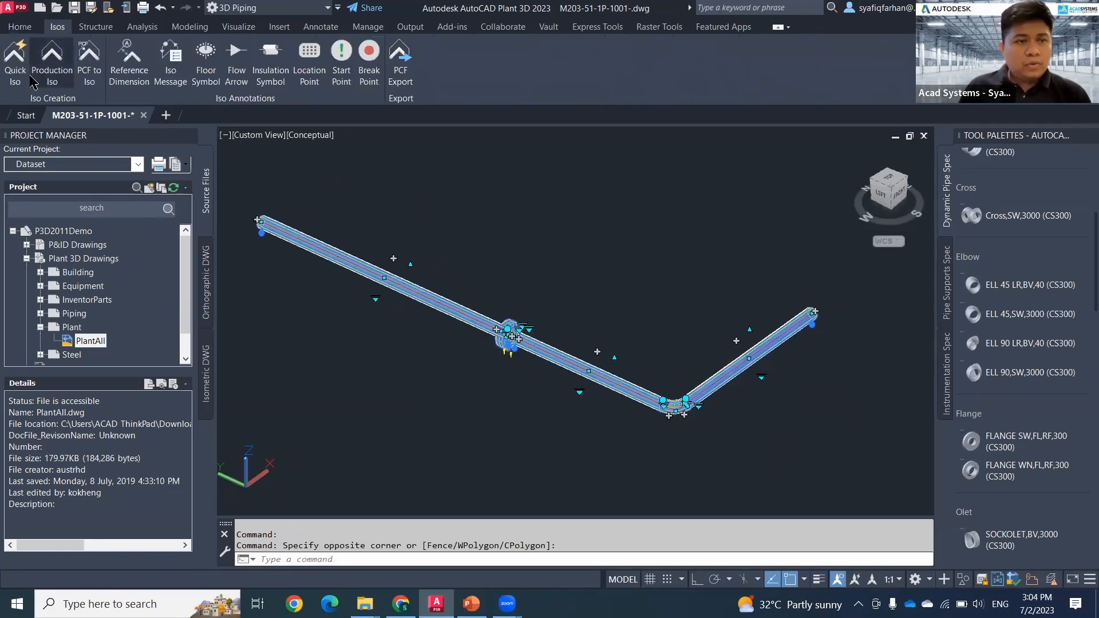
left_click(14, 63)
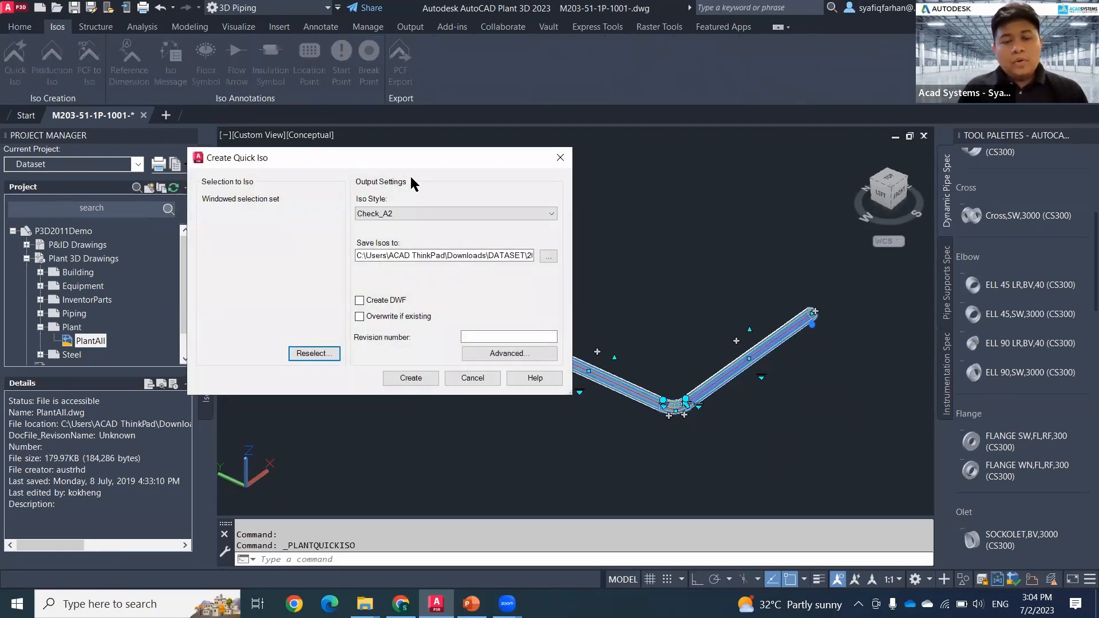
left_click_drag(431, 162, 515, 162)
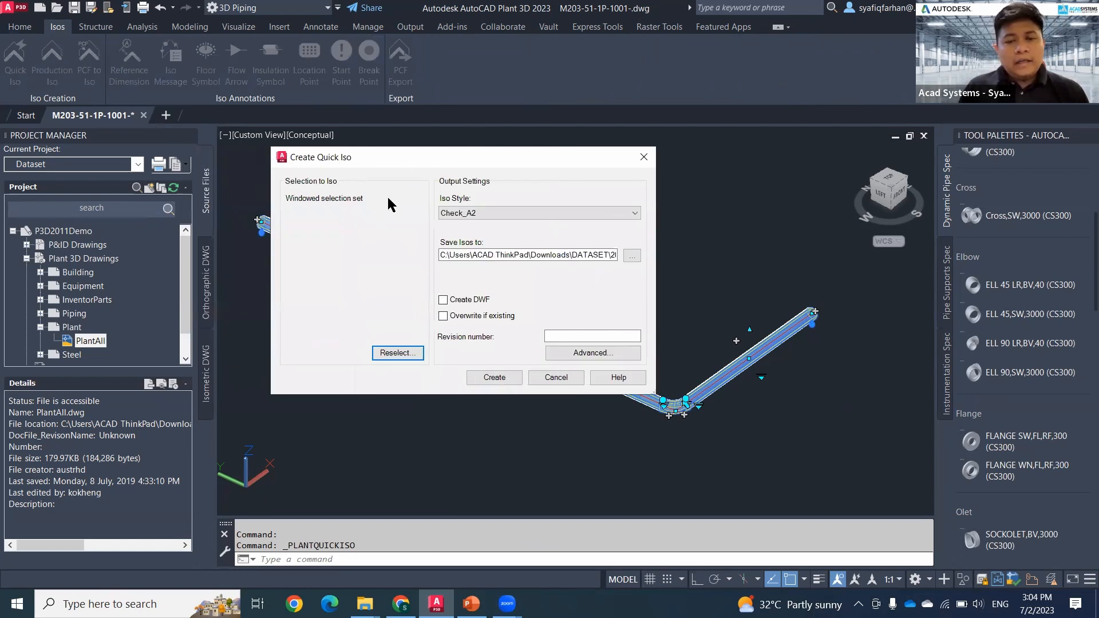
left_click(498, 379)
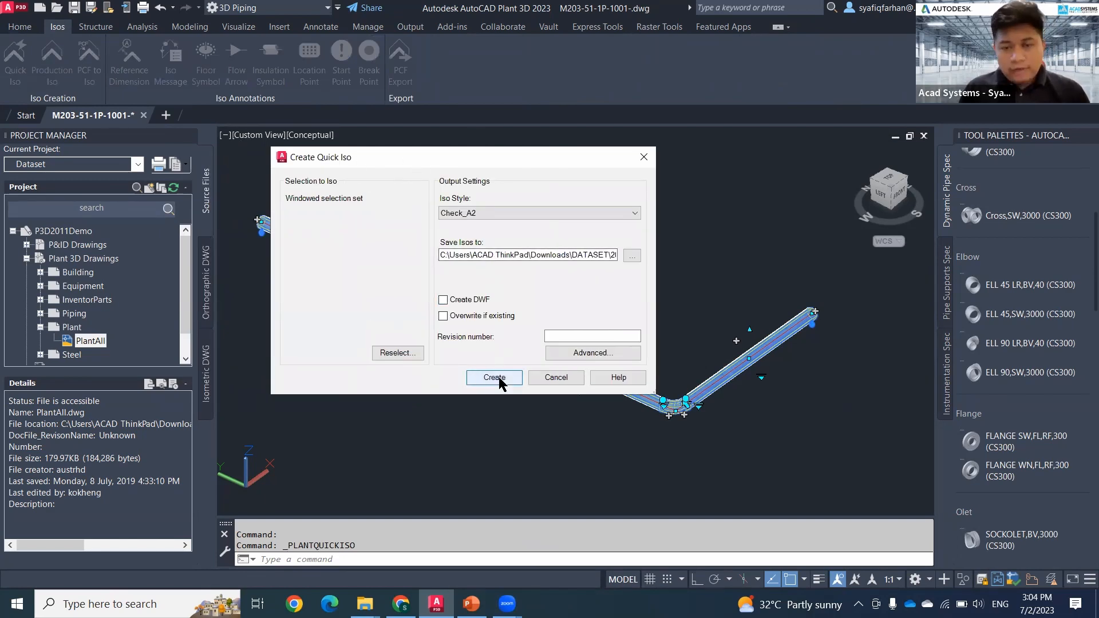
left_click(512, 381)
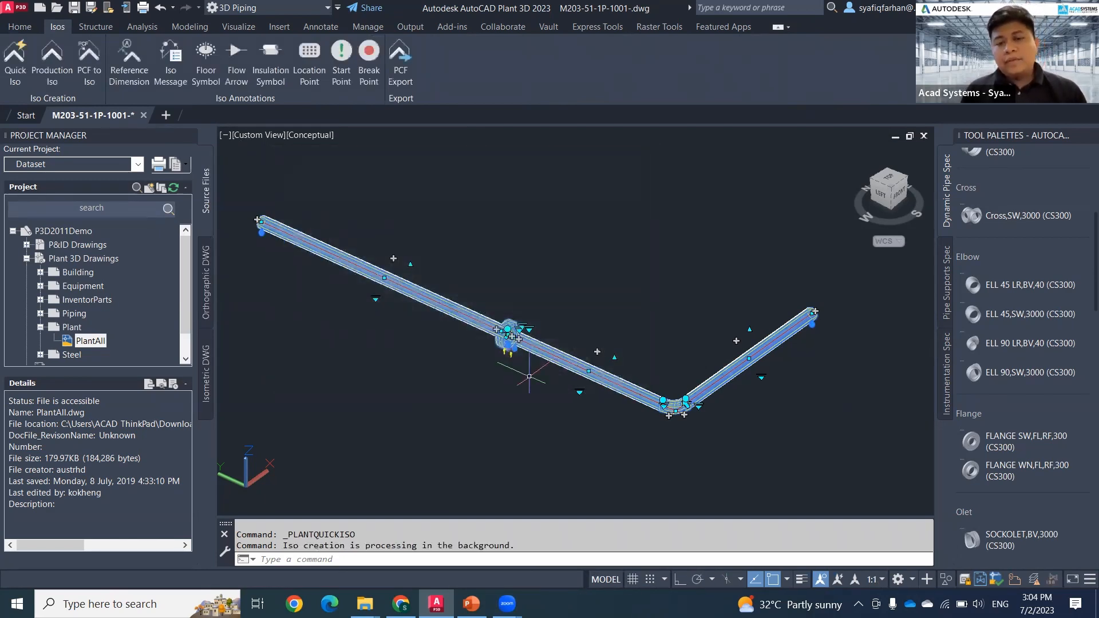
Step: Clear the line's selection and examine the flange joint and the adjoining pipe runs in the model
scroll(519, 392, "up", 3)
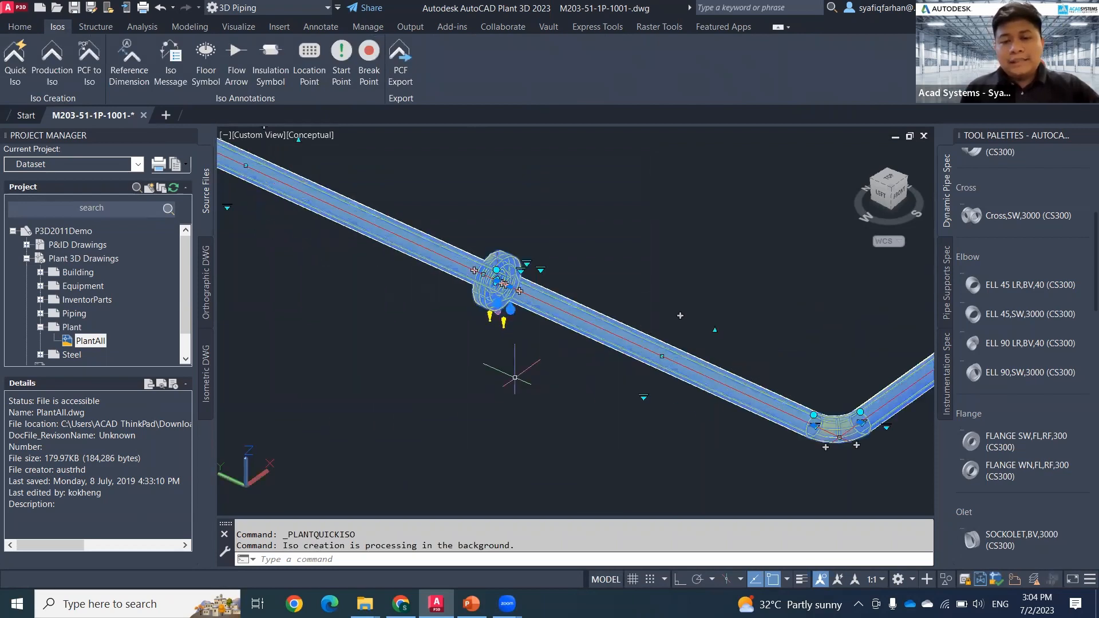
key("Escape")
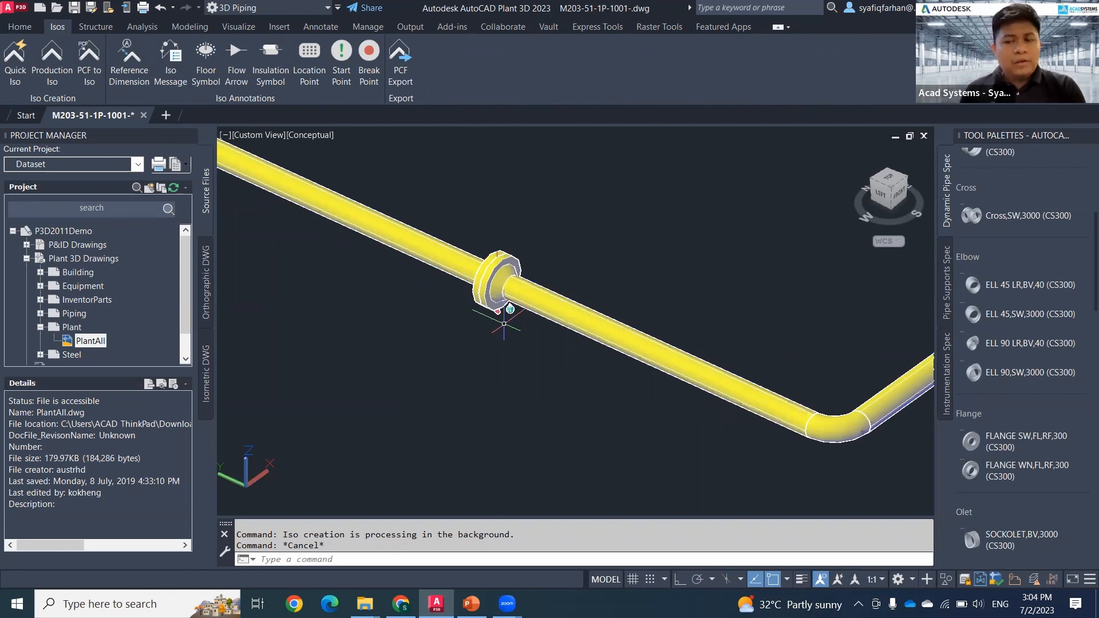
middle_click_drag(503, 323, 499, 370)
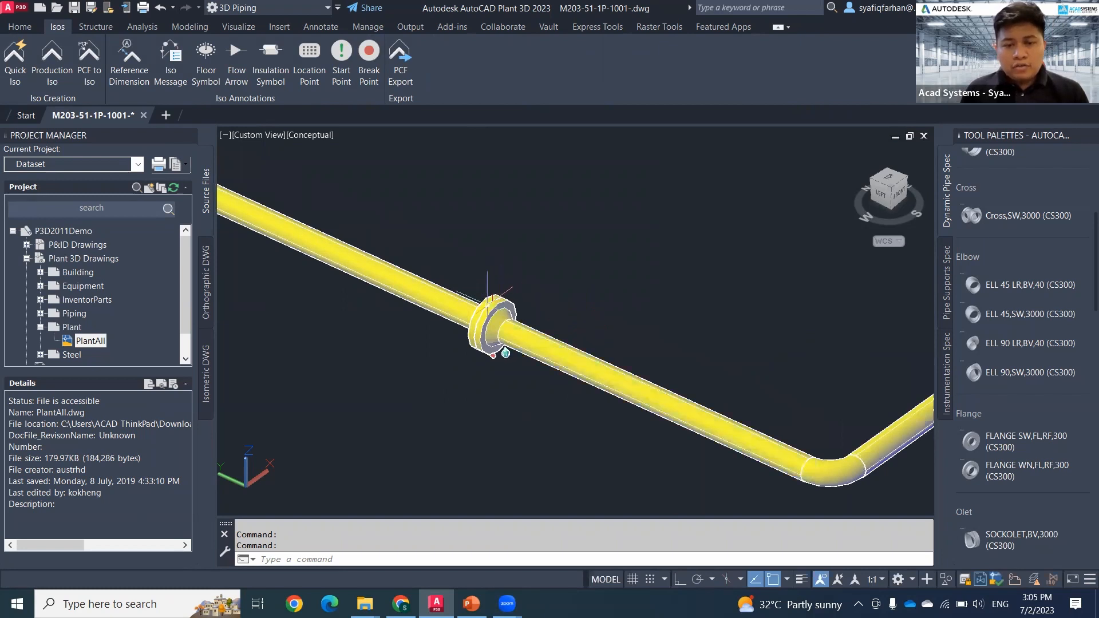
left_click(370, 281)
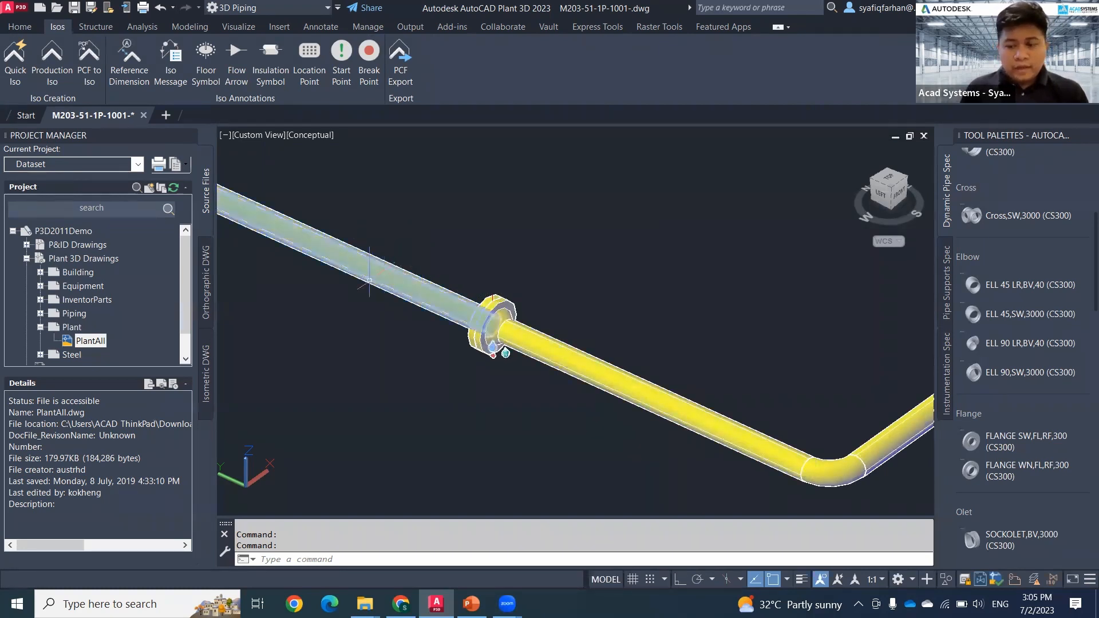
middle_click_drag(531, 378, 487, 374)
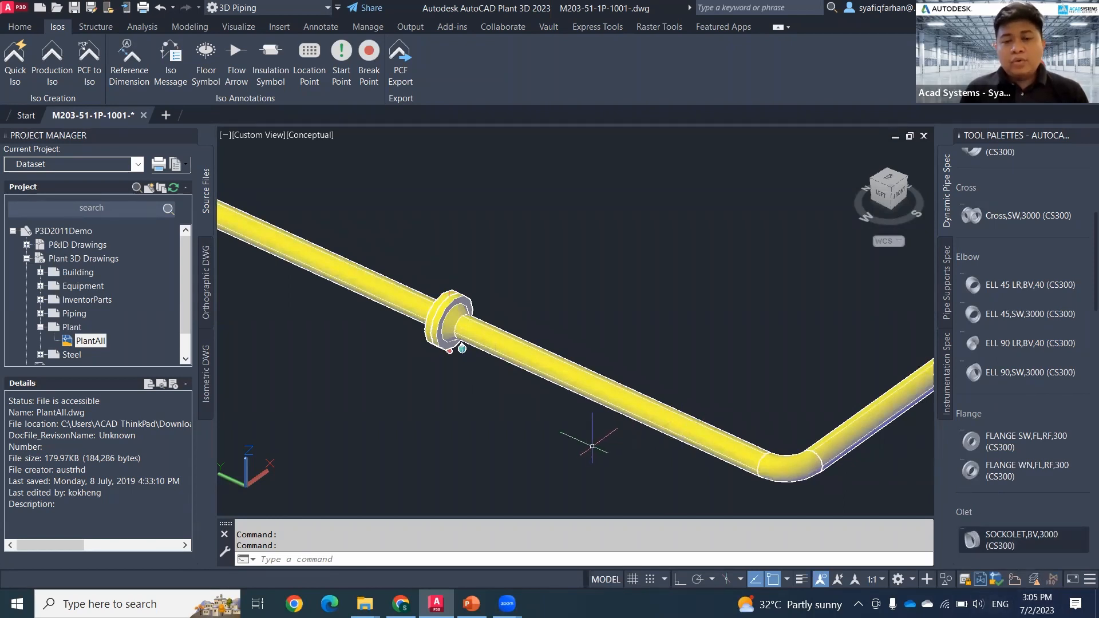
scroll(578, 441, "down", 4)
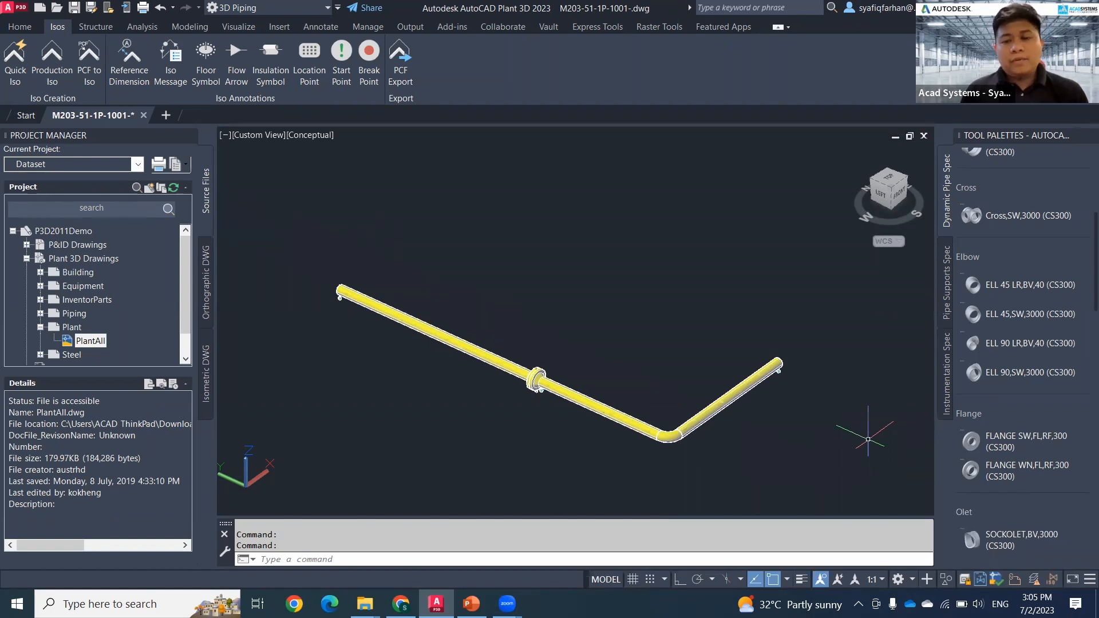
middle_click_drag(862, 435, 807, 438)
scroll(476, 425, "up", 2)
scroll(475, 425, "up", 3)
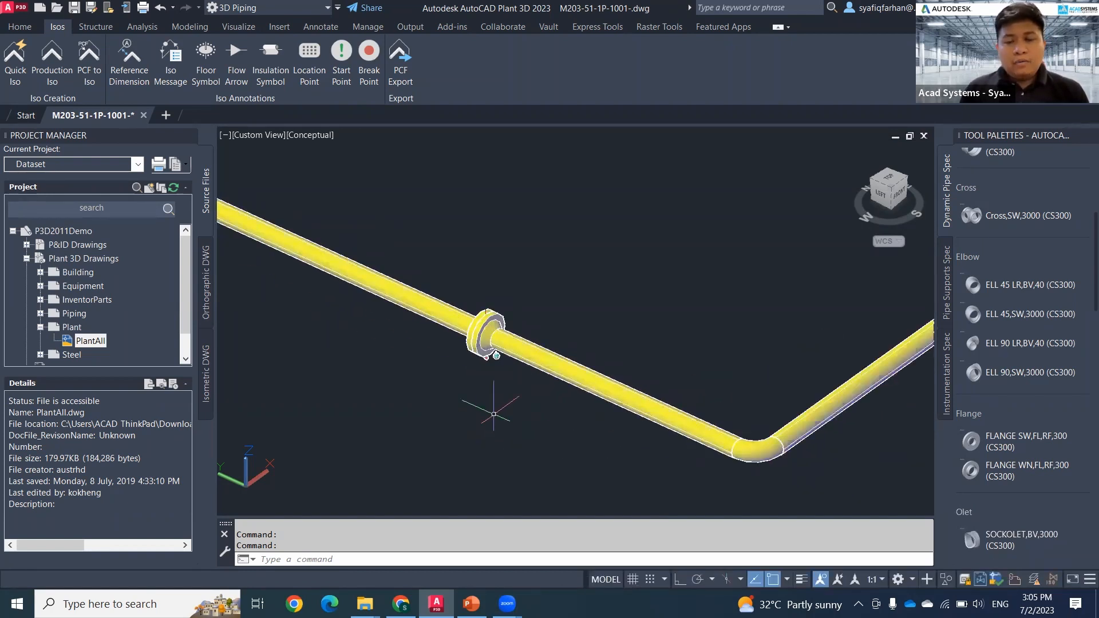
Step: Open the isometric creation results and examine the first generated drawing, UserDefinedLine-1, close up around its flange pair
middle_click_drag(580, 414, 607, 441)
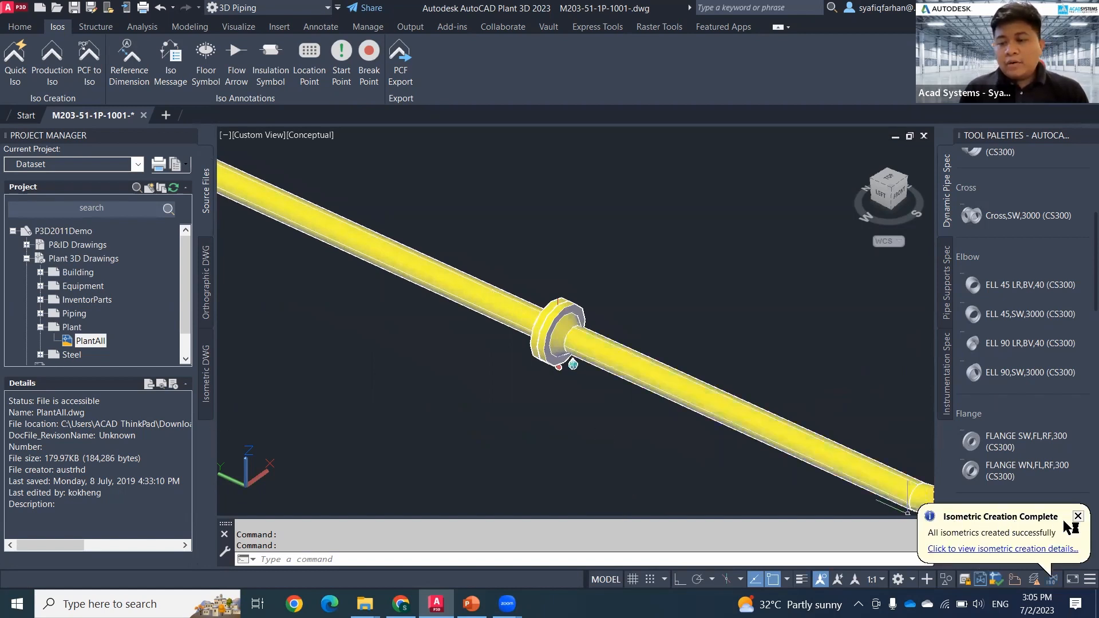
left_click(1034, 551)
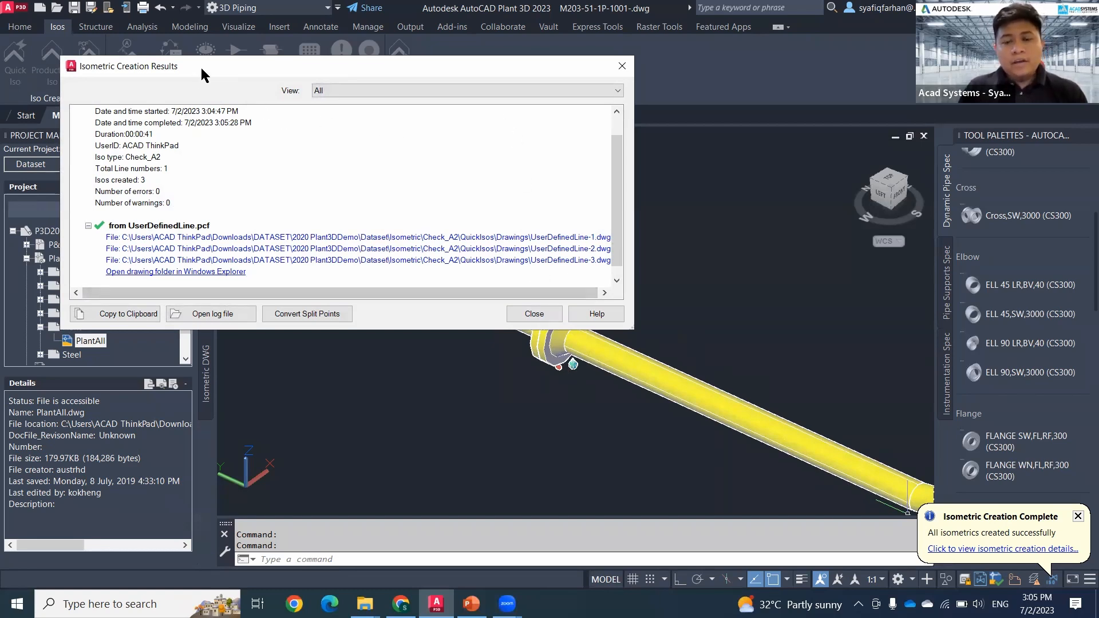
left_click_drag(201, 67, 393, 236)
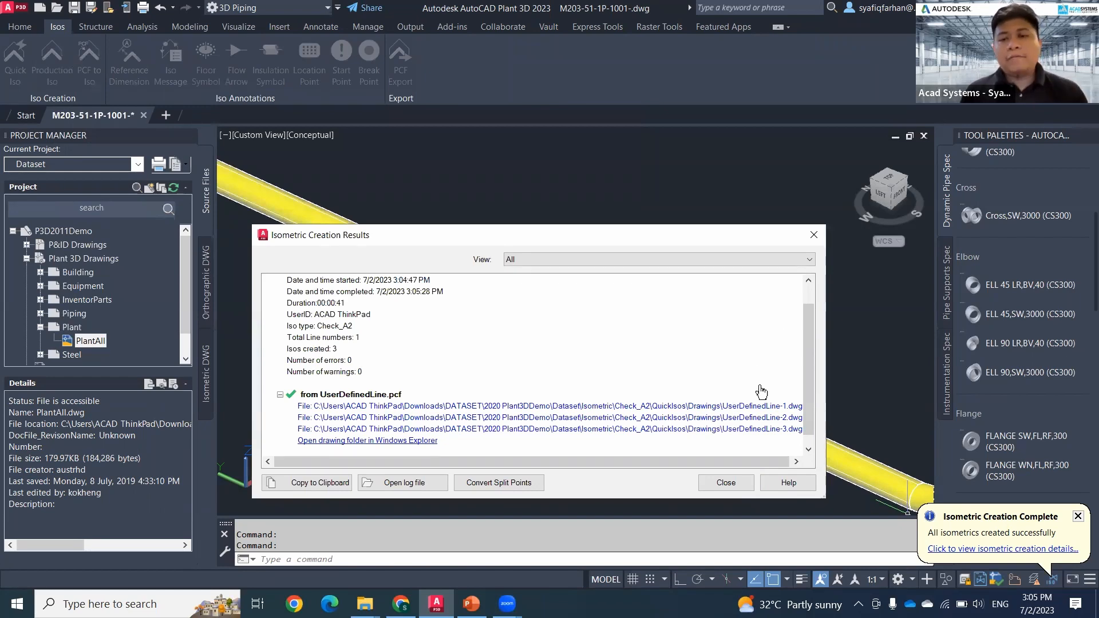
left_click(745, 408)
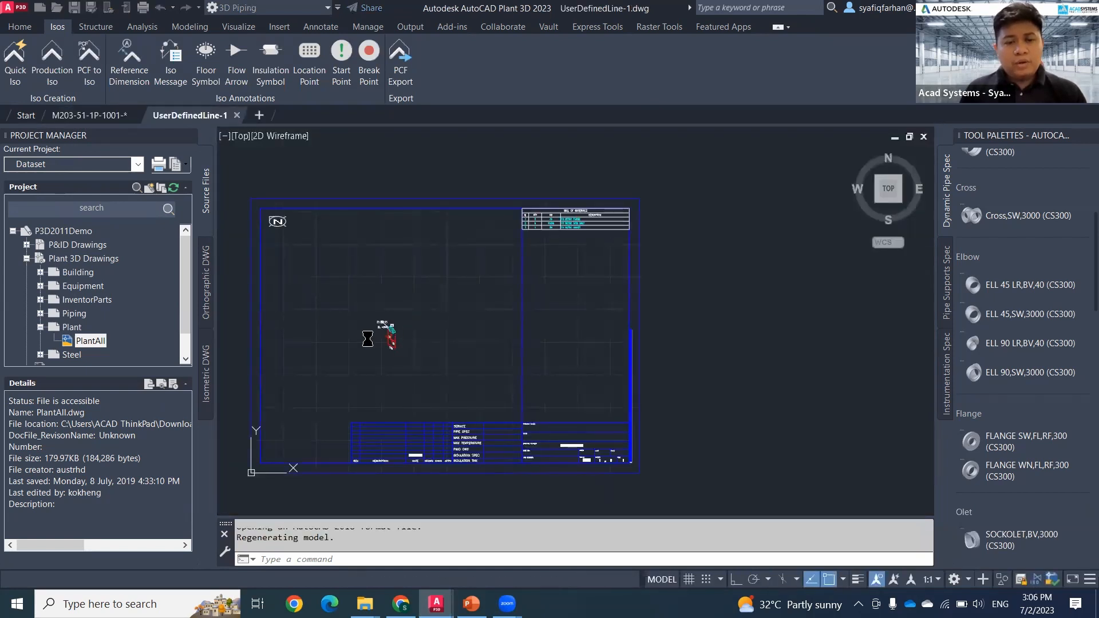
scroll(387, 335, "up", 6)
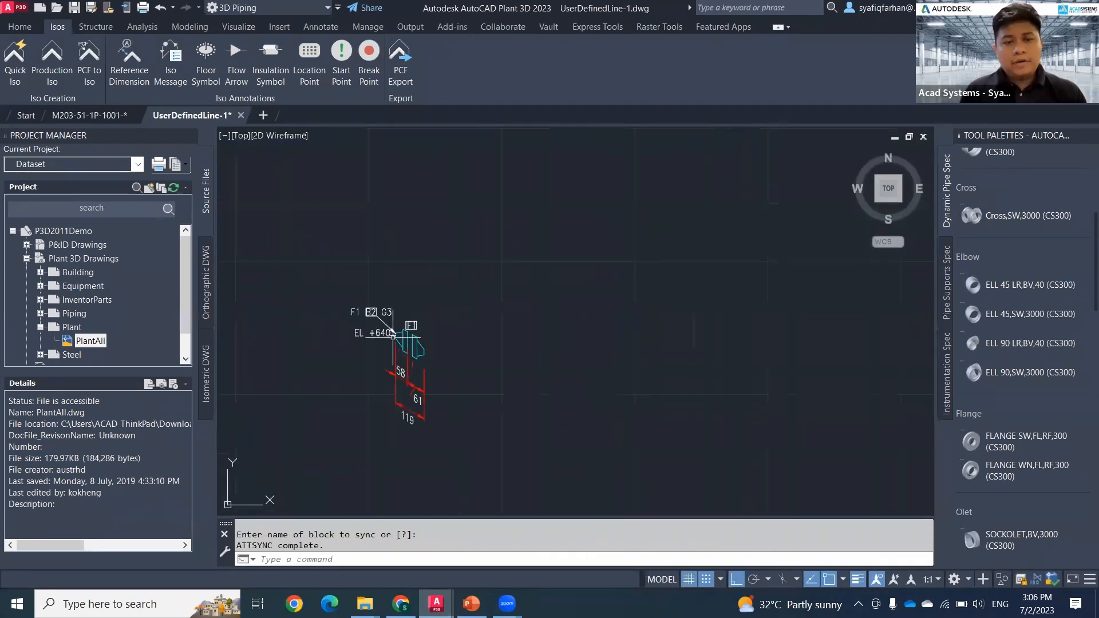
Step: Open the second generated isometric, UserDefinedLine-2, from the creation results and examine its pipe runs, elbow and dimensions
left_click(1039, 578)
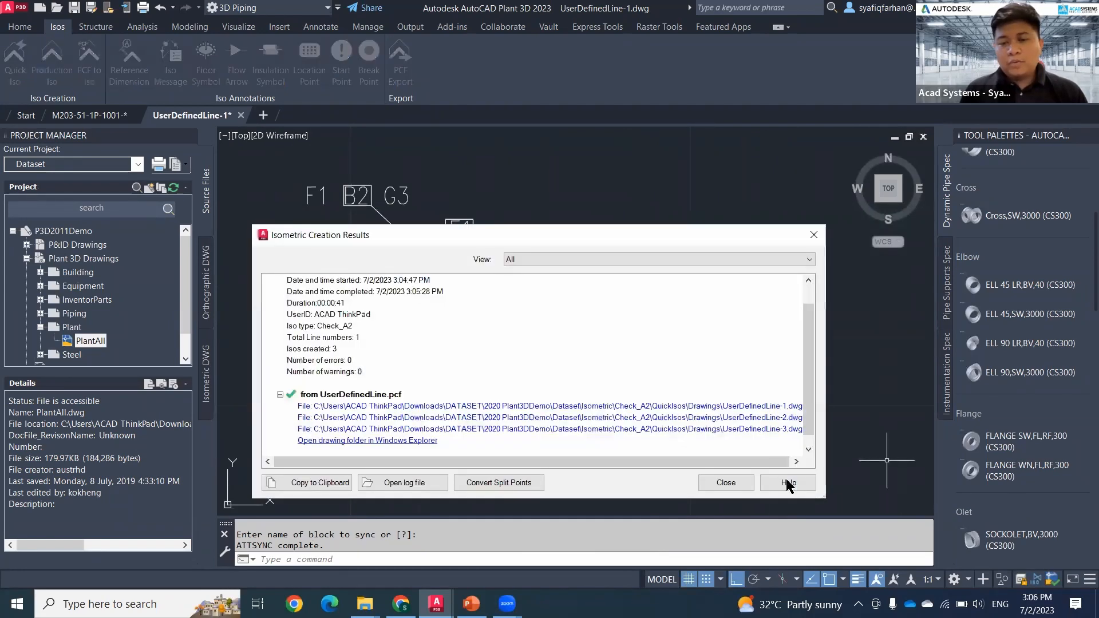
left_click(758, 418)
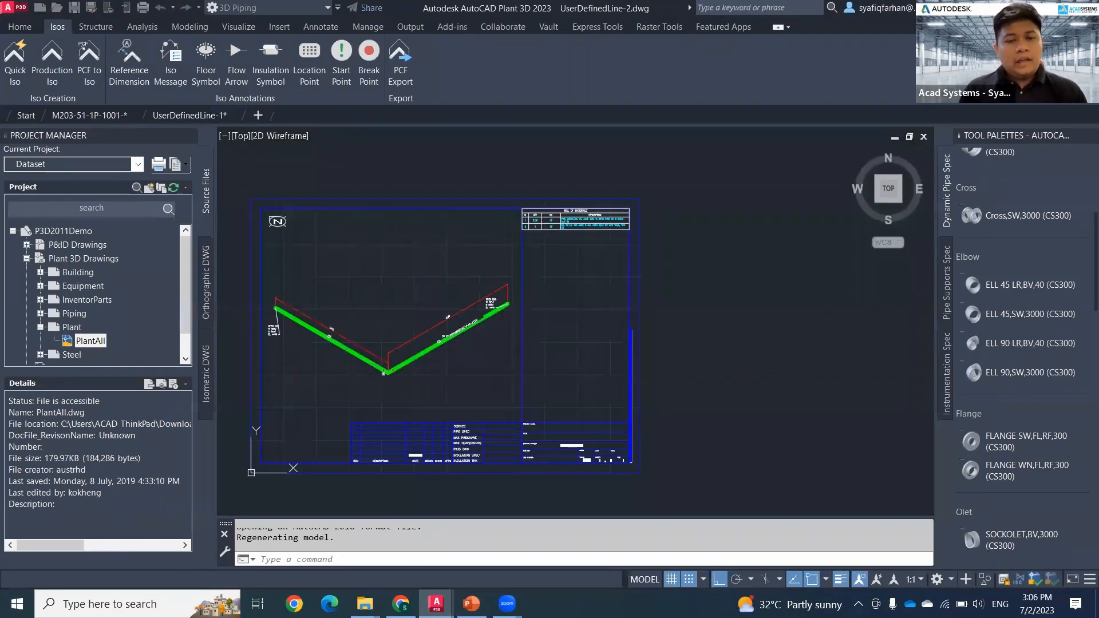
scroll(395, 384, "up", 2)
middle_click_drag(400, 387, 571, 420)
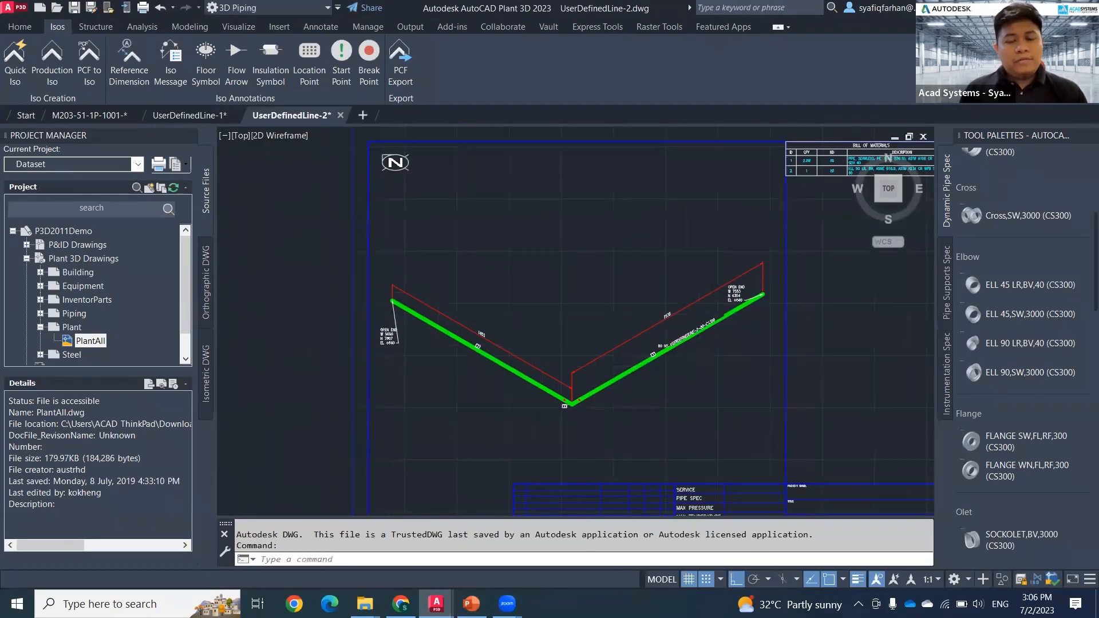
scroll(573, 415, "up", 2)
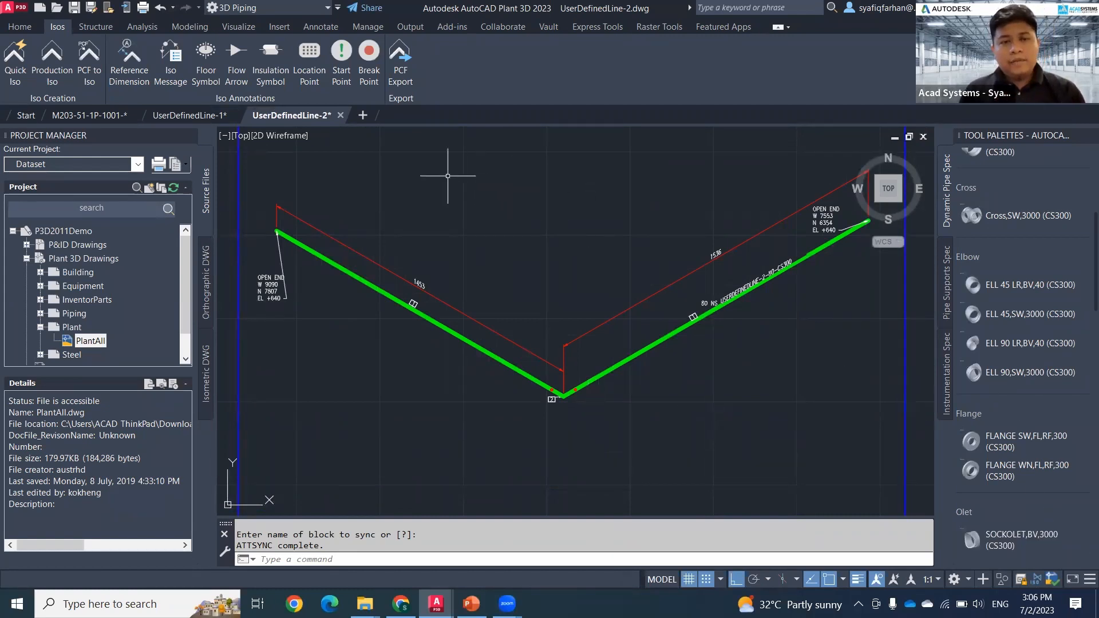
Step: Close the UserDefinedLine-2 and UserDefinedLine-1 isometric drawings without saving changes
left_click(341, 115)
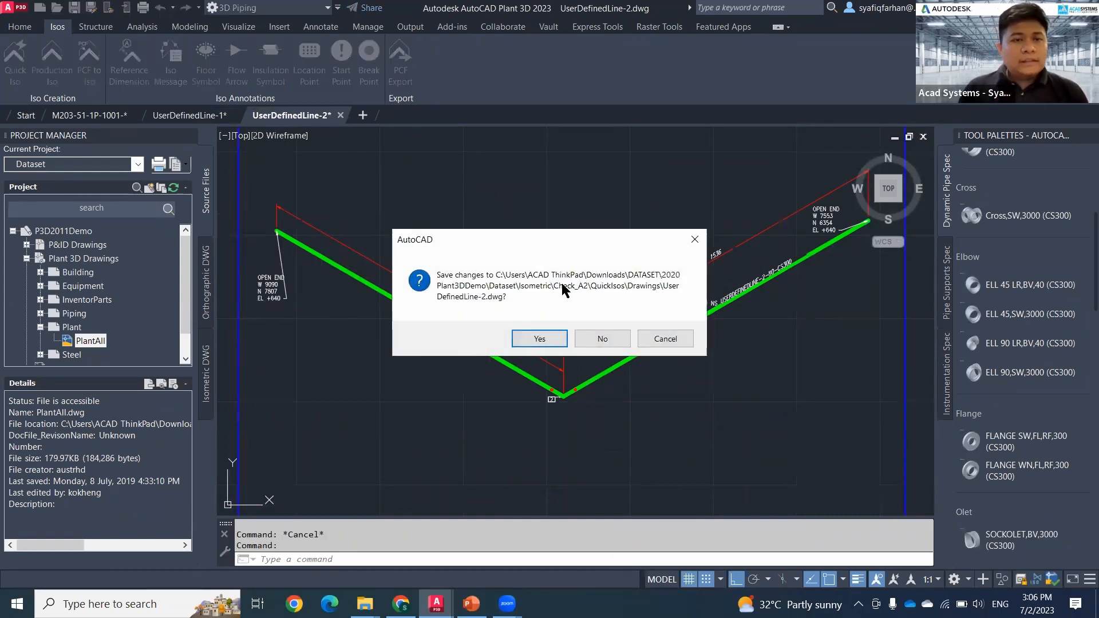
left_click(600, 345)
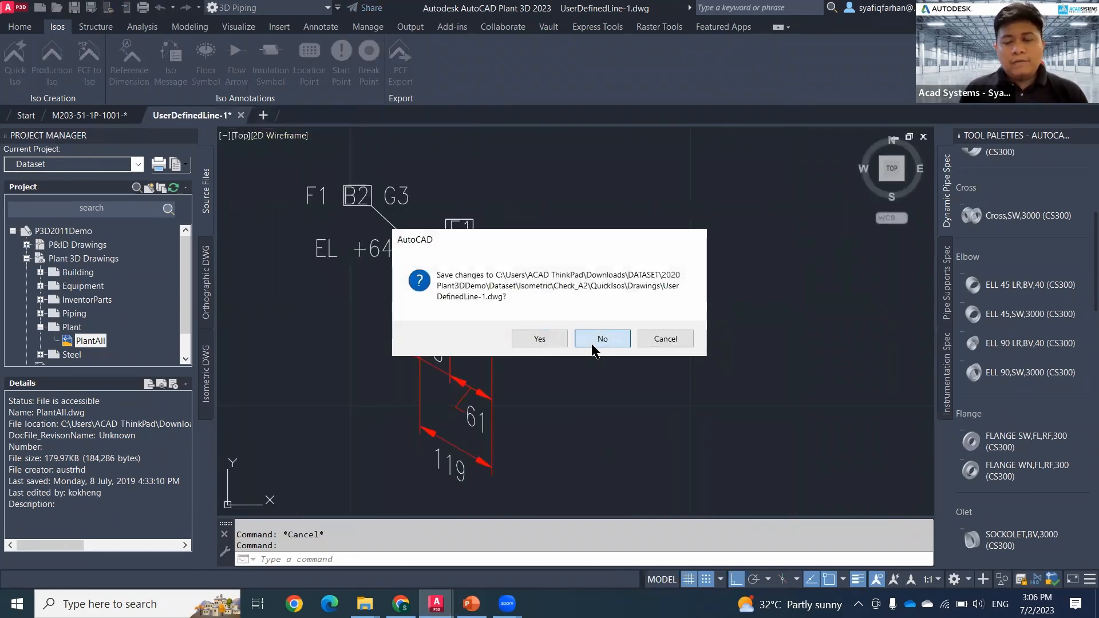
left_click(595, 341)
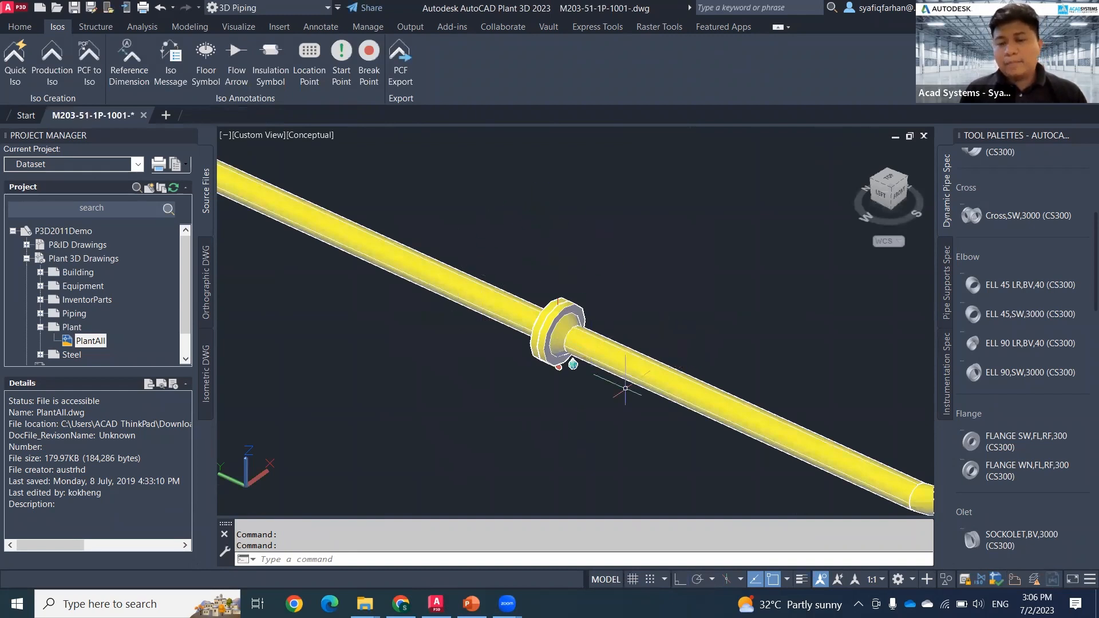
Step: Delete the flange joint from the demonstration pipe and bridge the gap by routing pipe between the two open ends
middle_click_drag(555, 391, 537, 400)
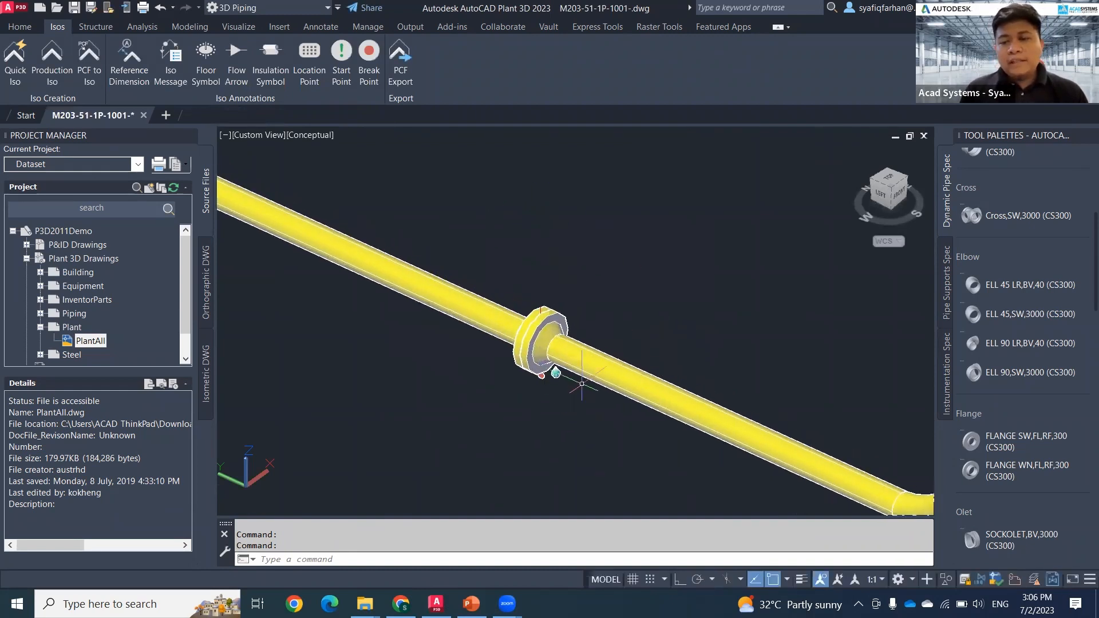
left_click(1008, 446)
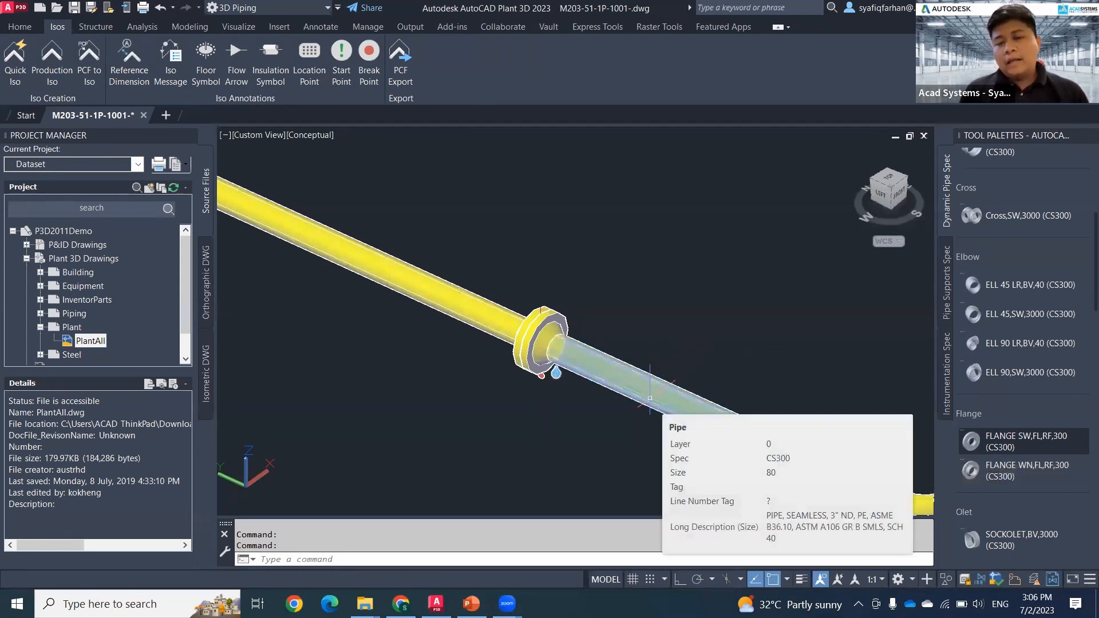
left_click(468, 254)
left_click(598, 414)
key("Delete")
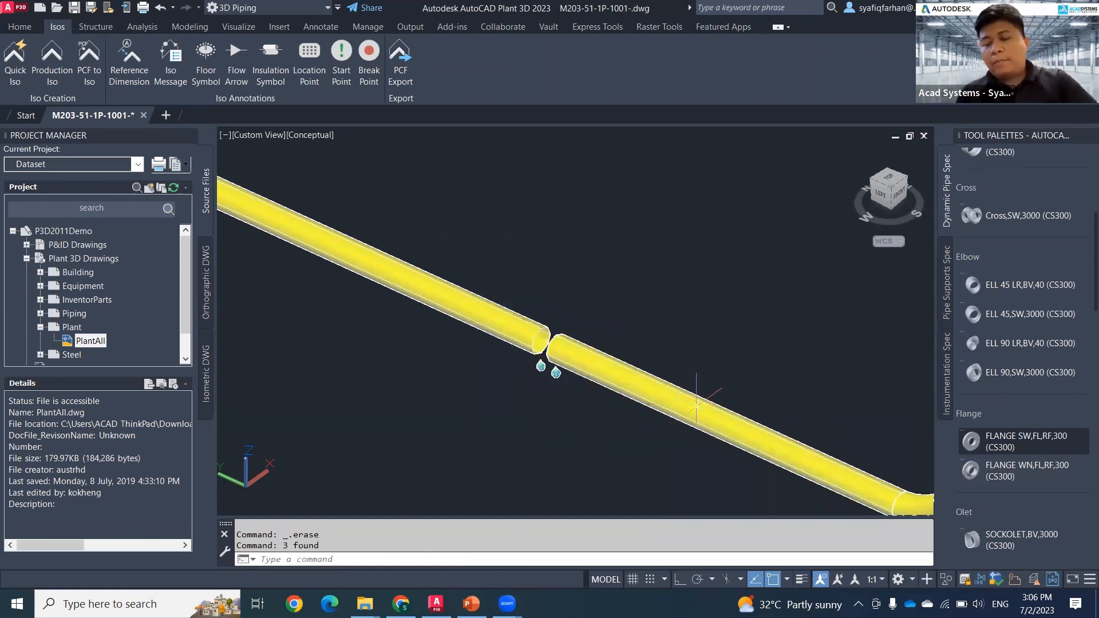
left_click(556, 351)
left_click(541, 365)
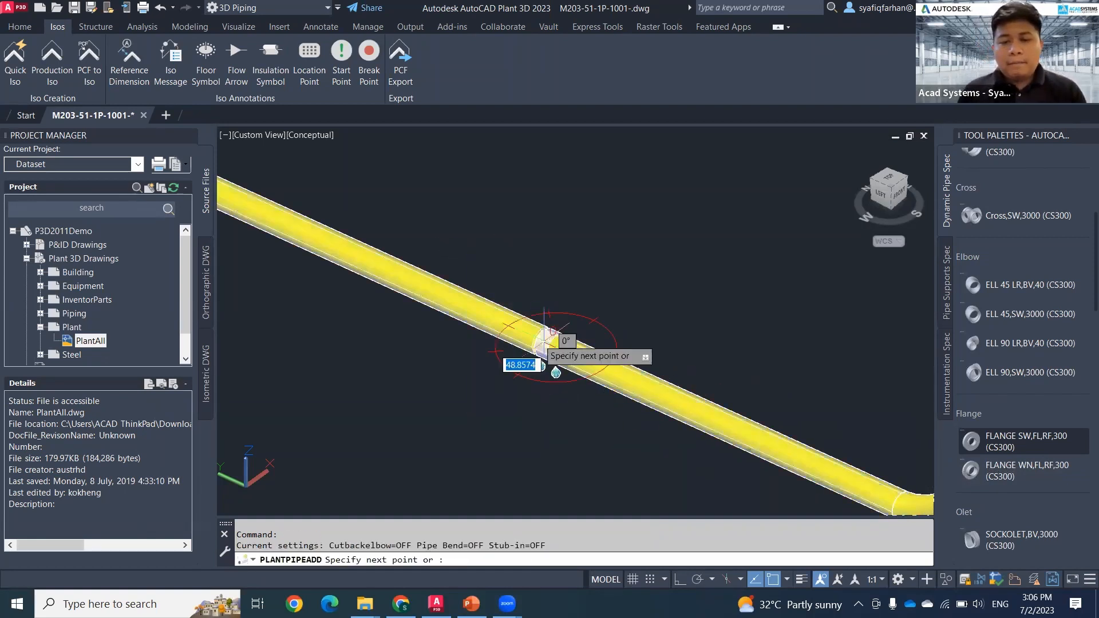
Step: Insert a FLANGE WN,FL,RF,300 joint along the continuous pipe before the elbow at a rotation of 0, and end the insertion
left_click(996, 475)
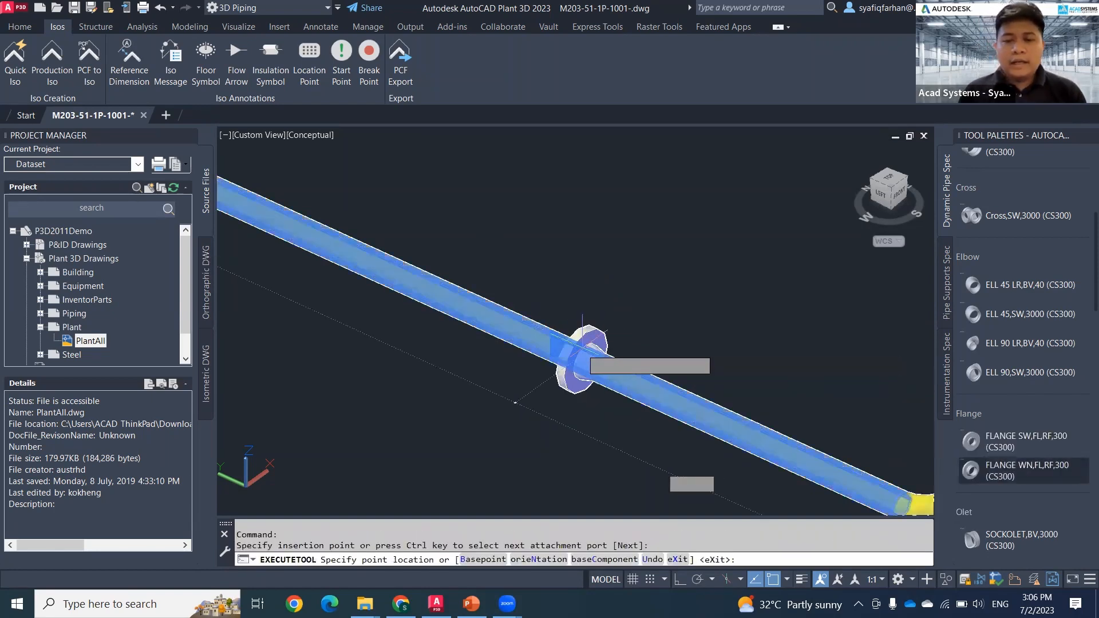
left_click(576, 352)
key("Return")
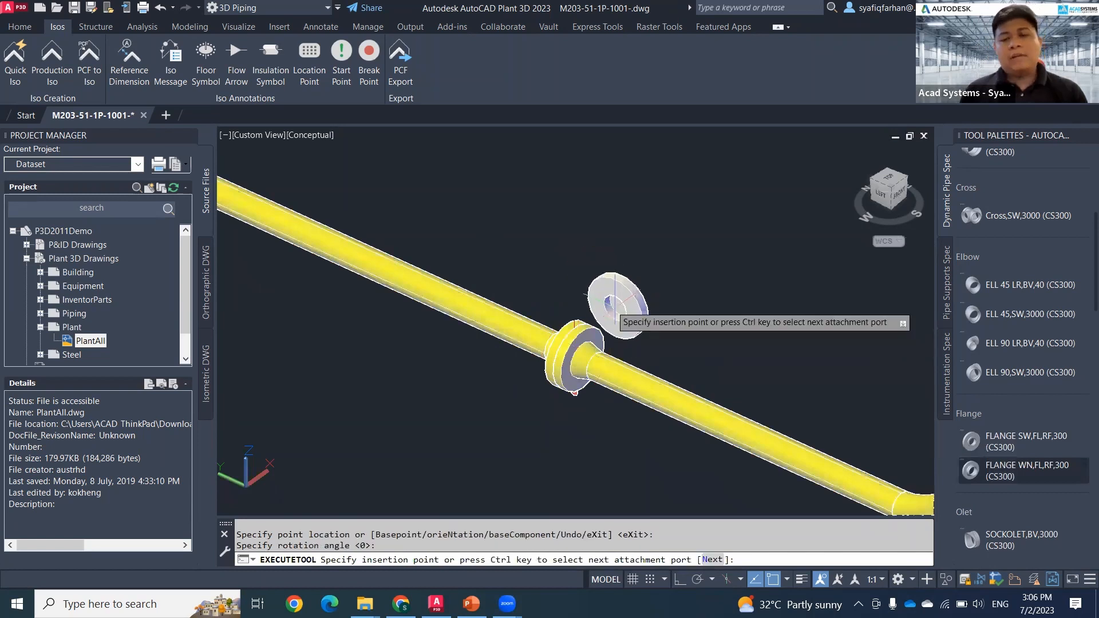
key("Escape")
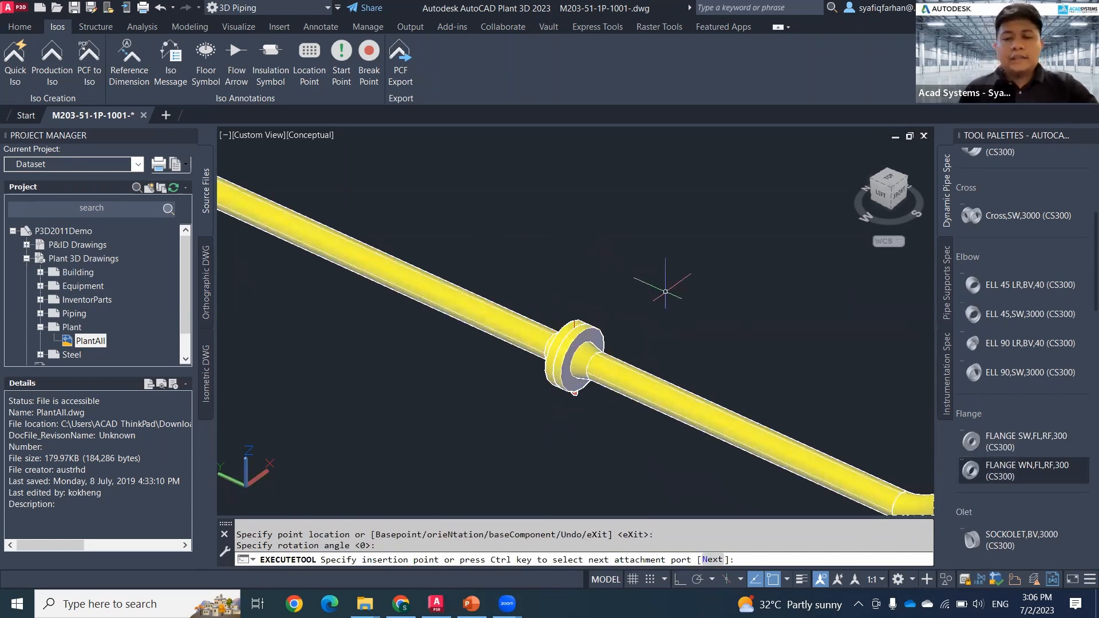
Step: Delete the entire demonstration line, including its pipes, flanges and elbow
scroll(657, 277, "down", 2)
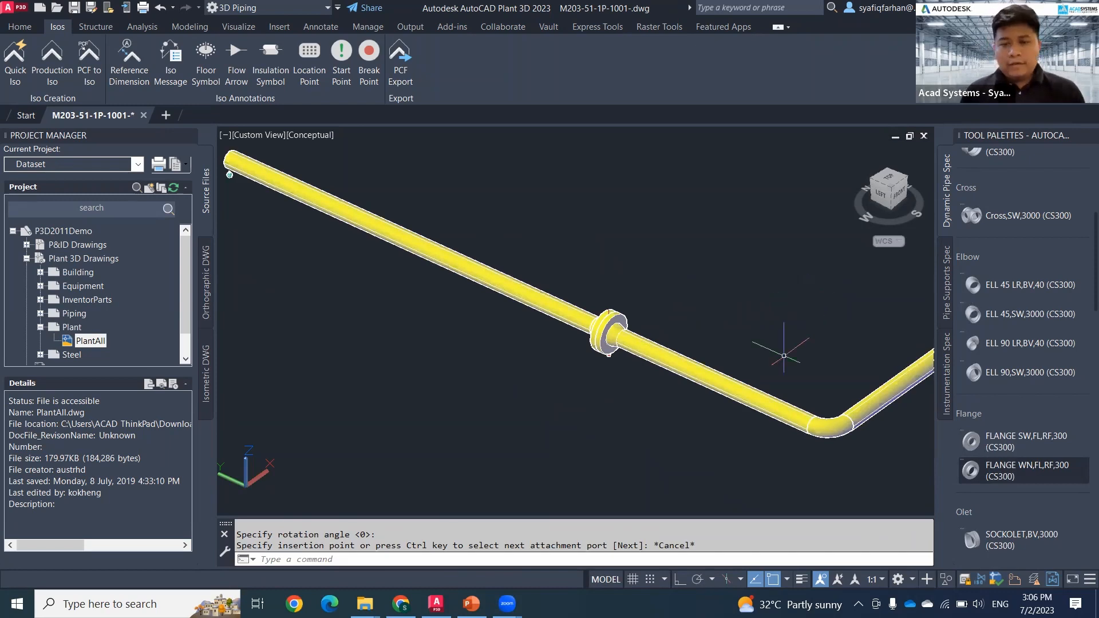
scroll(793, 415, "down", 2)
left_click(796, 435)
left_click(636, 352)
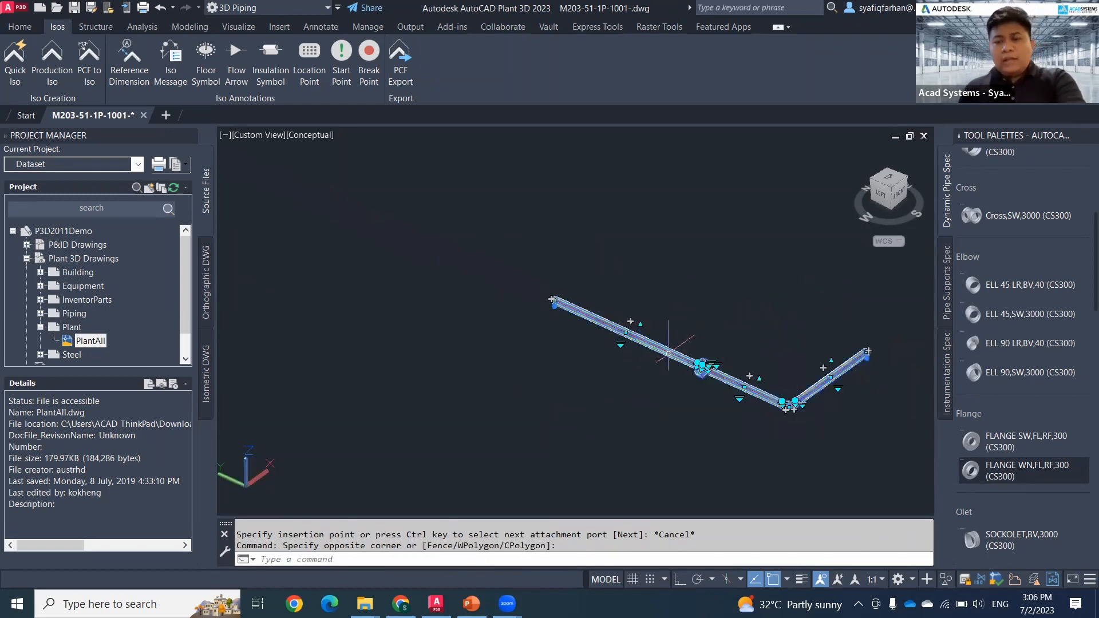
key("Delete")
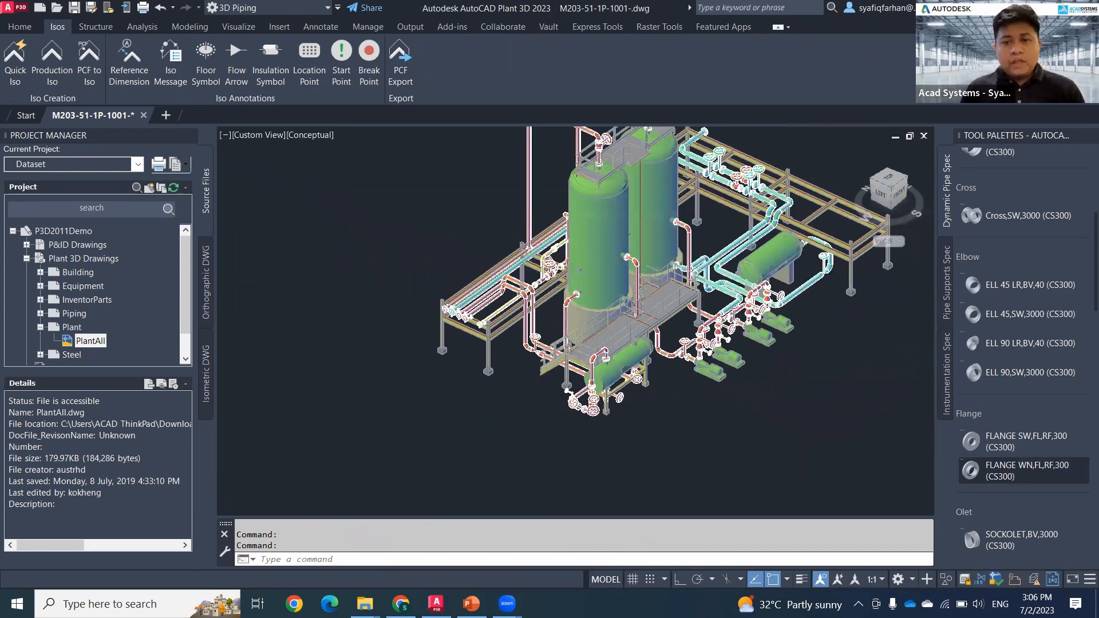
Step: Examine the existing plant piping around the horizontal vessel, the platform stairs and the pumps from several viewpoints
scroll(693, 384, "up", 5)
middle_click_drag(690, 385, 596, 457)
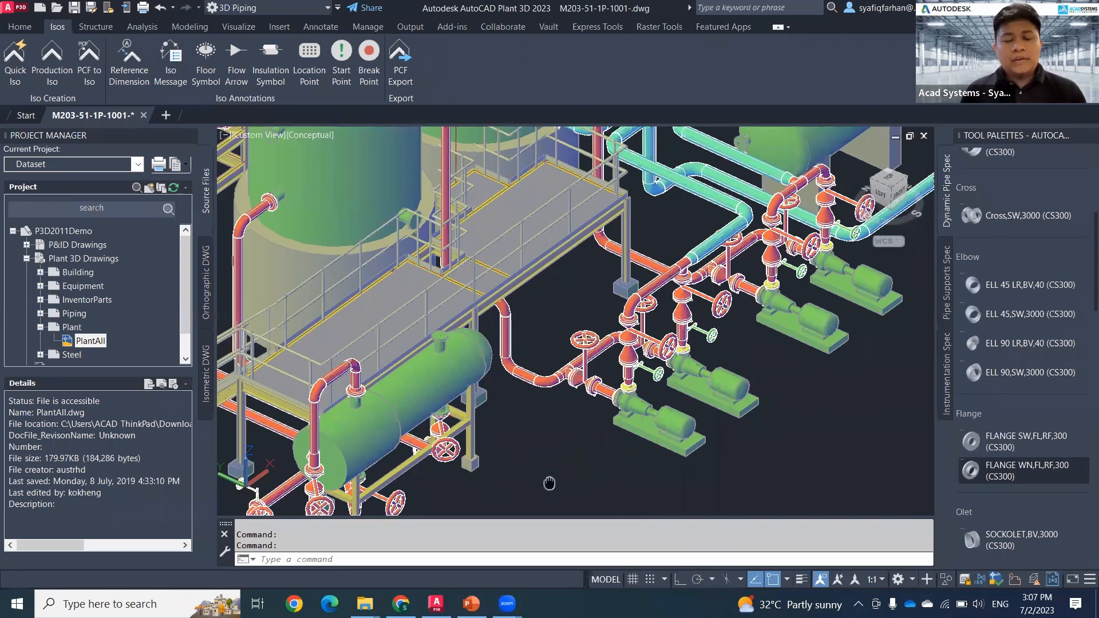
mouse_move(547, 482)
middle_mouse_down()
mouse_move(620, 461)
mouse_move(623, 470)
mouse_move(670, 460)
mouse_move(667, 471)
mouse_move(644, 441)
middle_mouse_up()
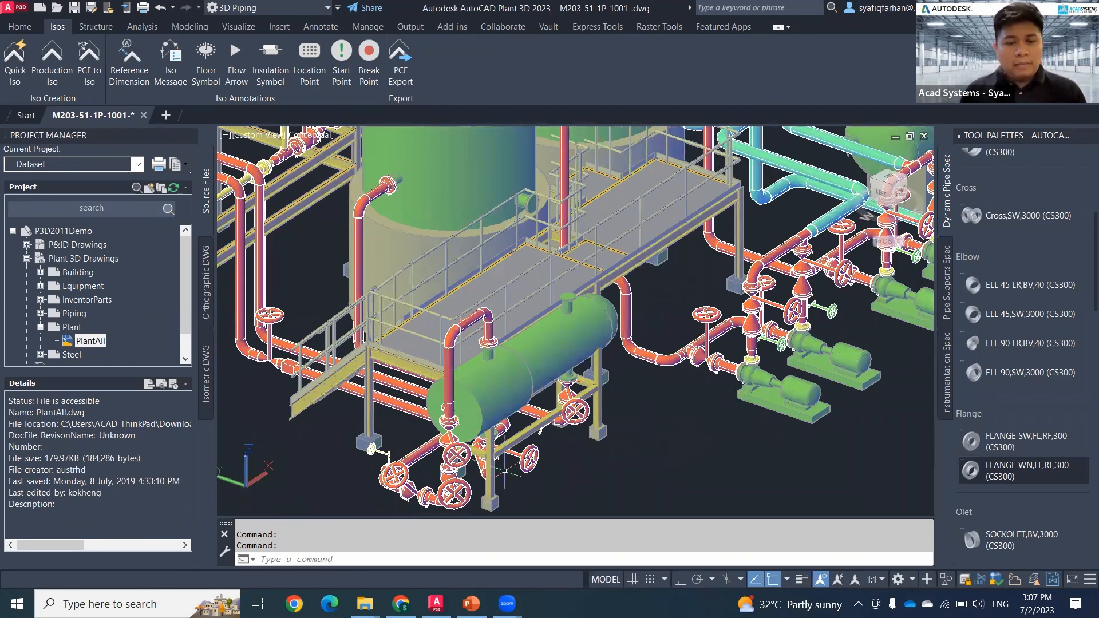
middle_click_drag(552, 470, 647, 406, "shift")
scroll(648, 407, "up", 5)
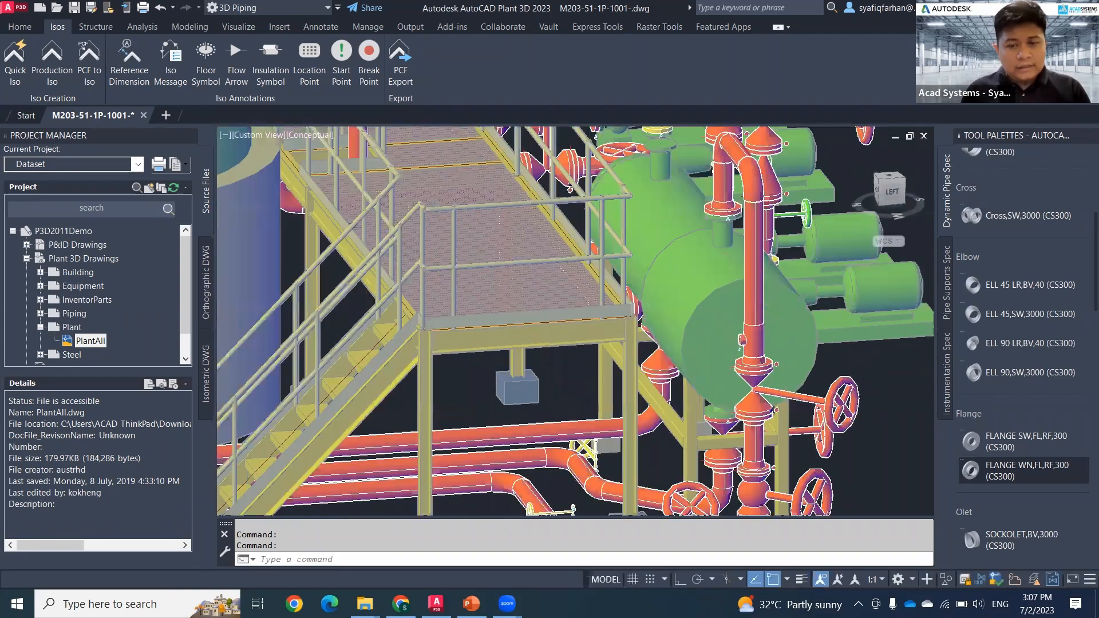
scroll(619, 397, "down", 6)
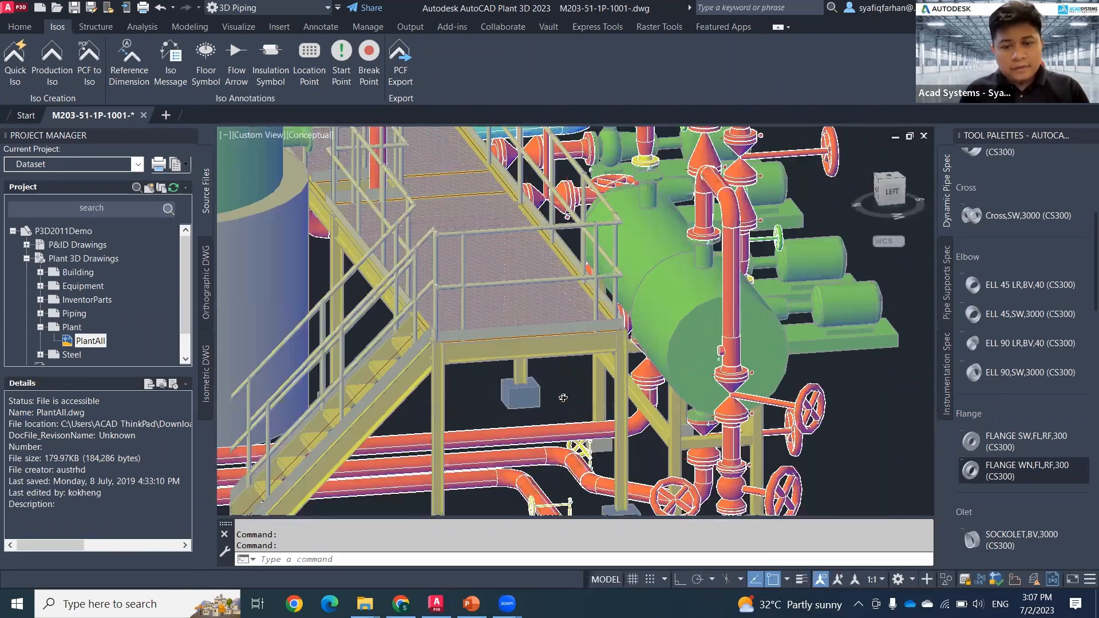
middle_click_drag(566, 398, 637, 410, "shift")
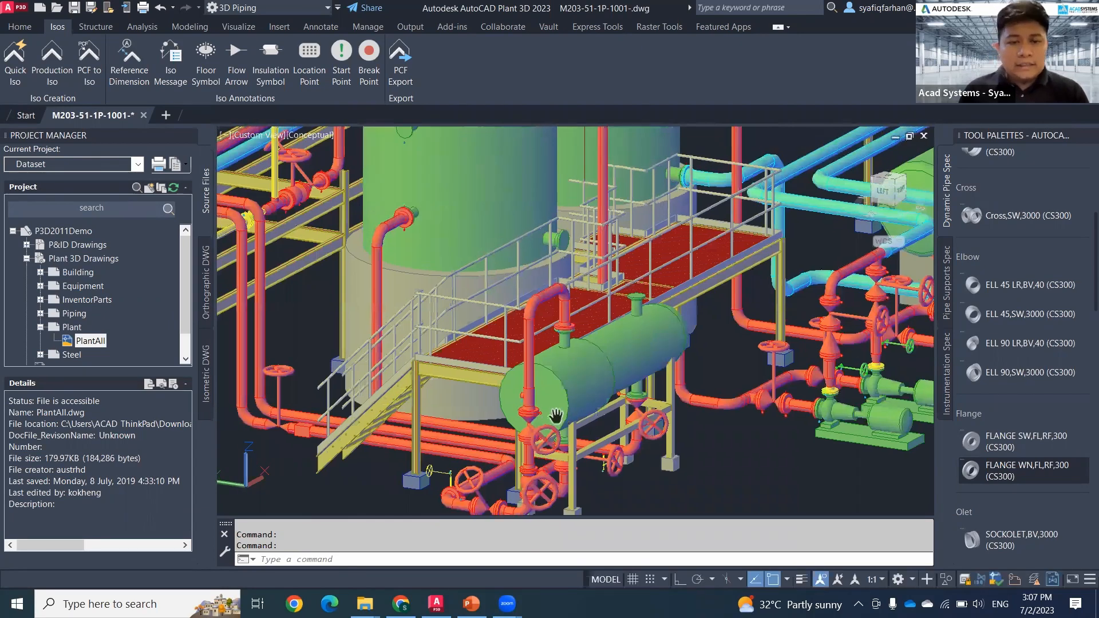
Step: Select the handwheel valve beneath the horizontal vessel and add its connected line, running to the tall tank, to the selection
left_click(406, 219)
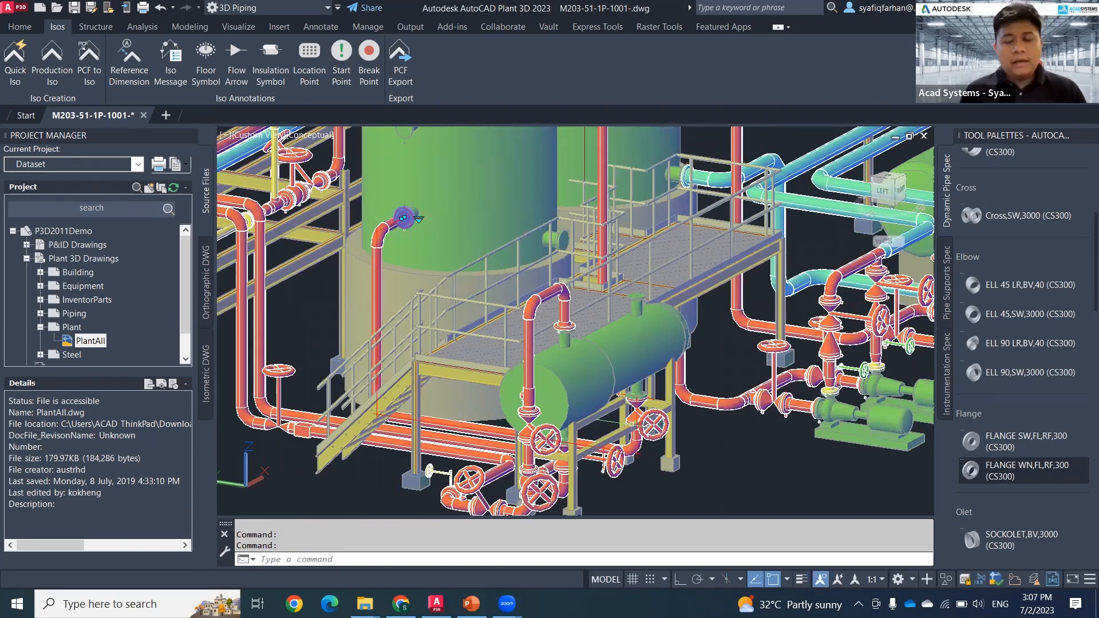
scroll(669, 482, "up", 3)
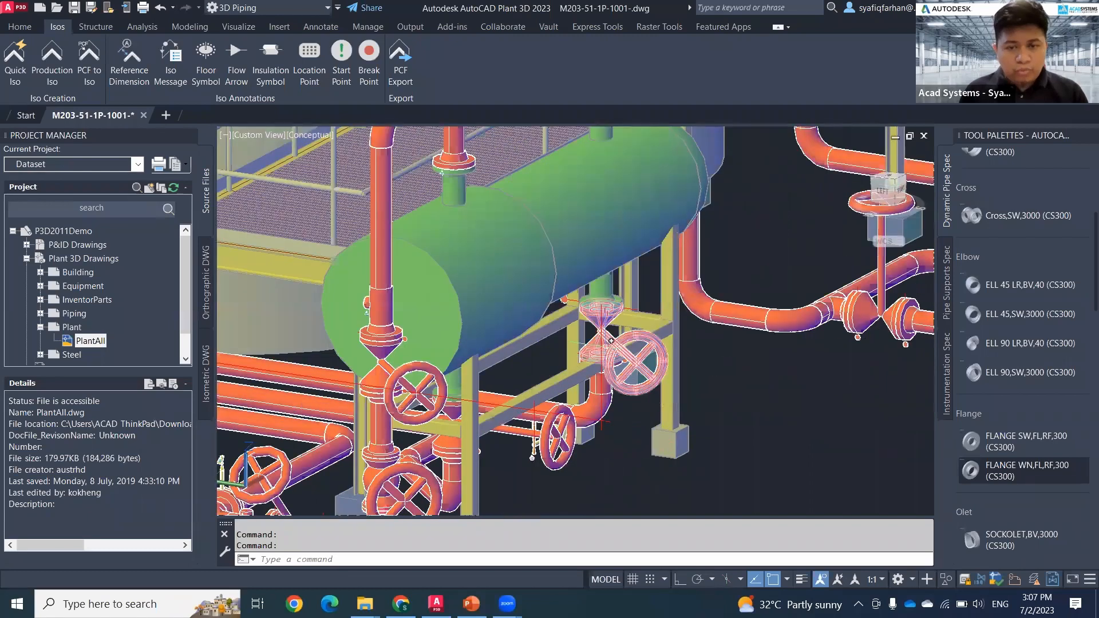
left_click(670, 392)
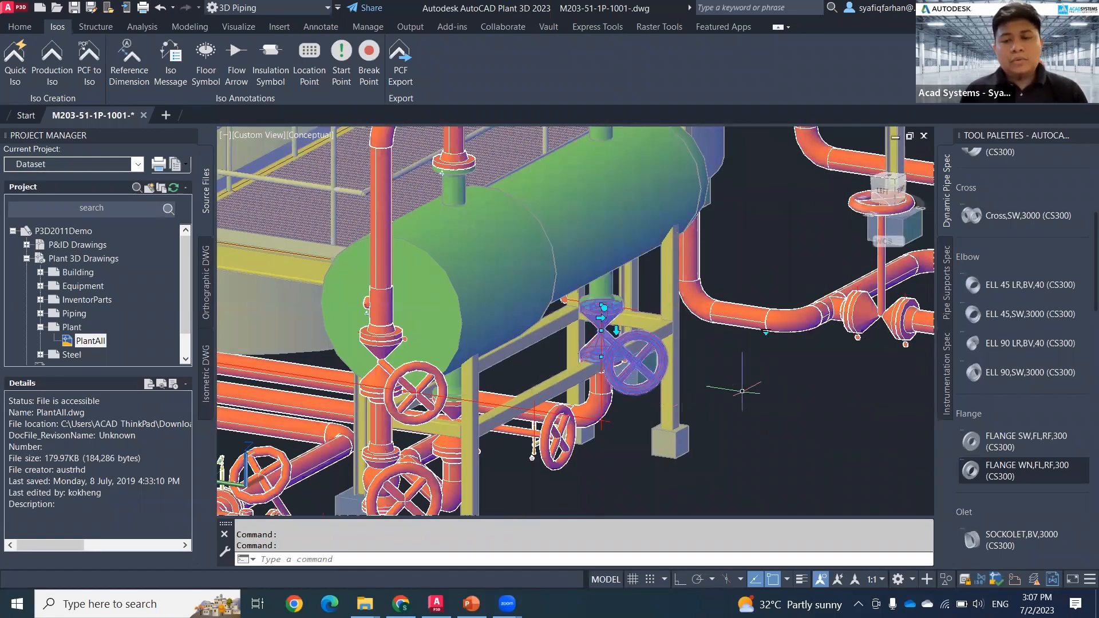
right_click(744, 397)
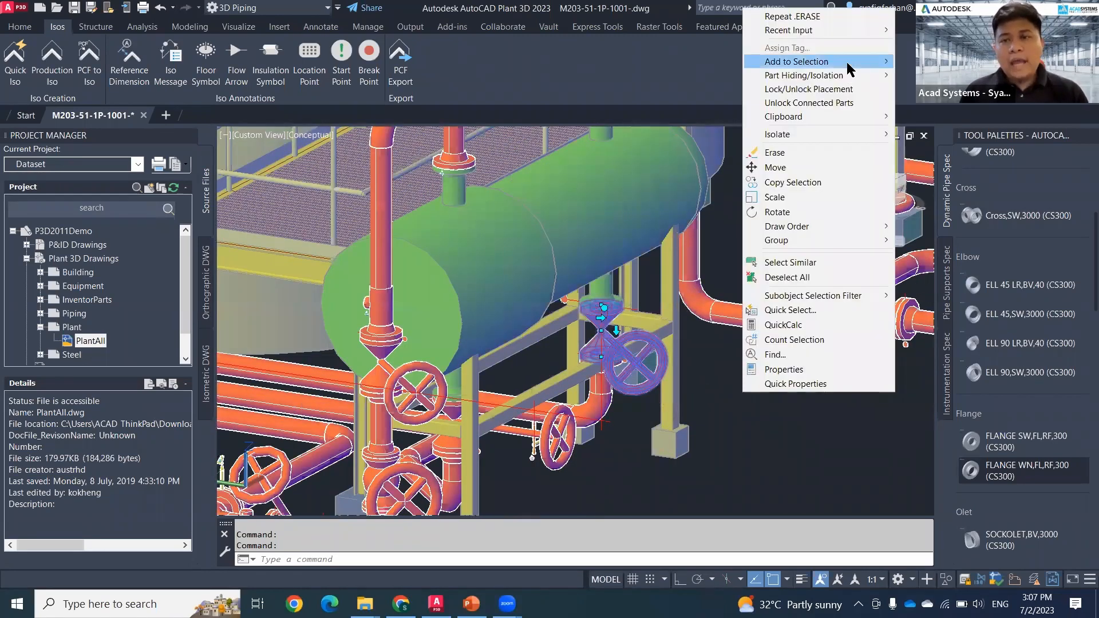
mouse_move(846, 62)
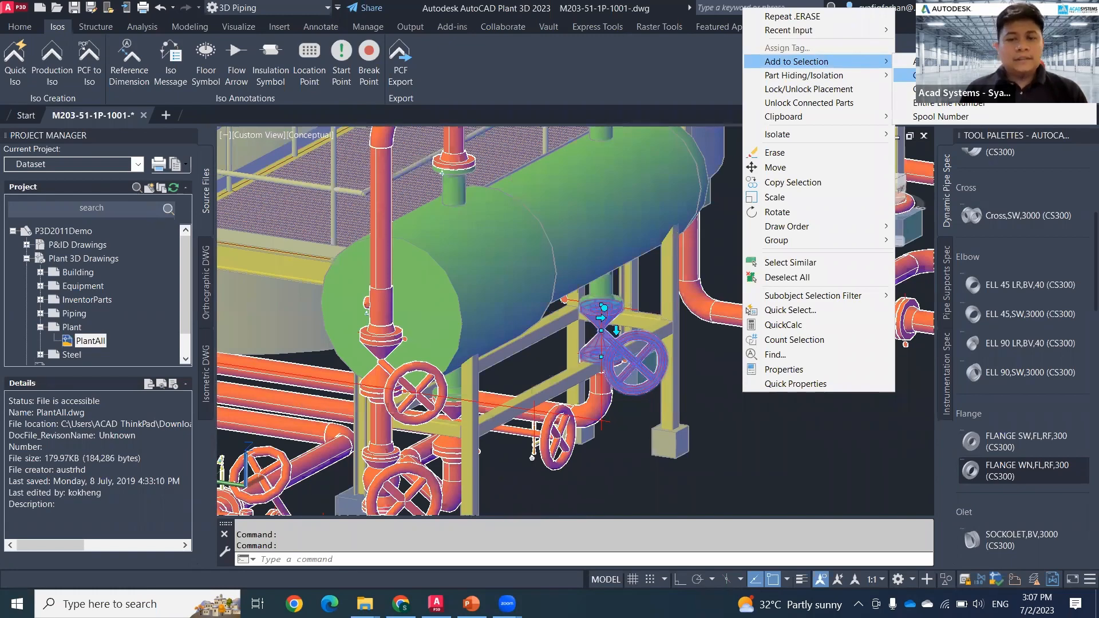
left_click(922, 75)
scroll(761, 260, "down", 2)
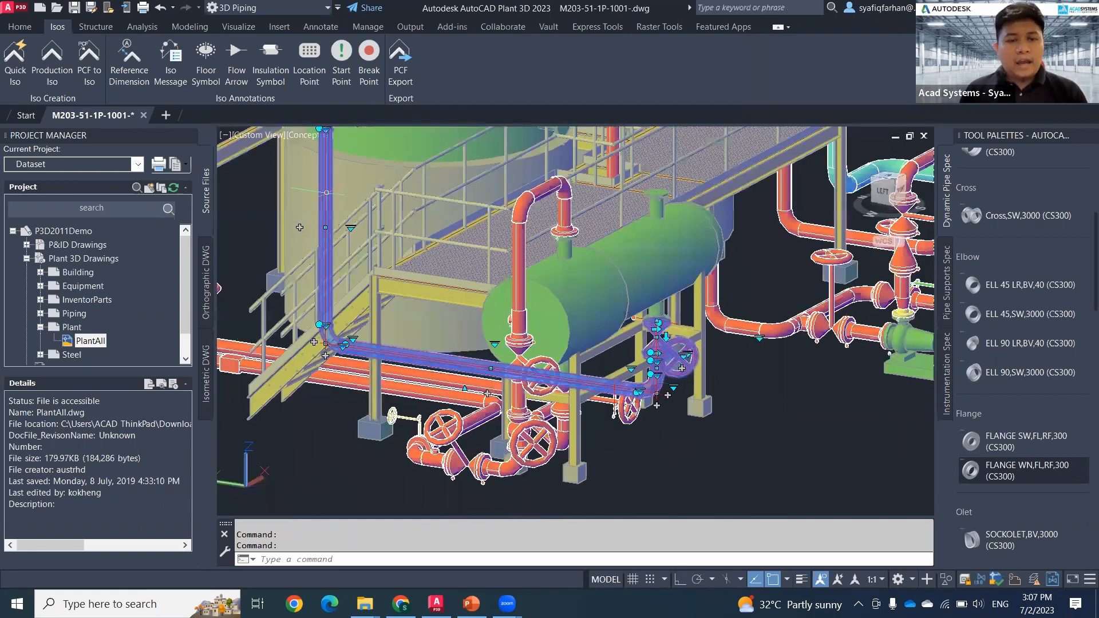
Step: Follow the selected line up to its tank nozzle and examine the disconnect marker at the flange
middle_click_drag(326, 193, 293, 360)
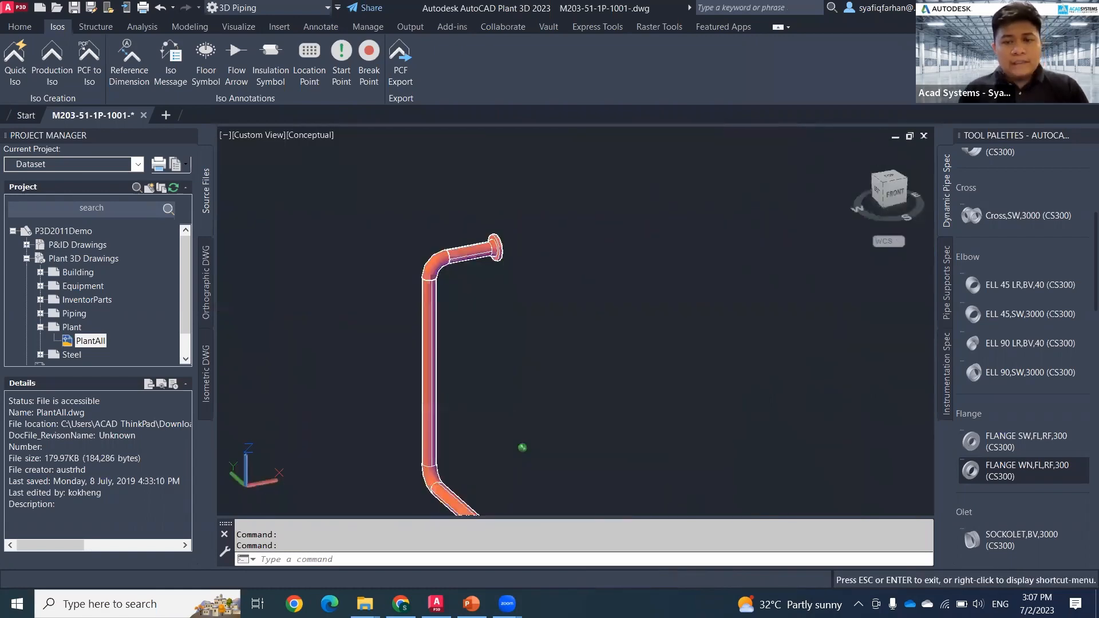
key("Escape")
scroll(542, 288, "up", 6)
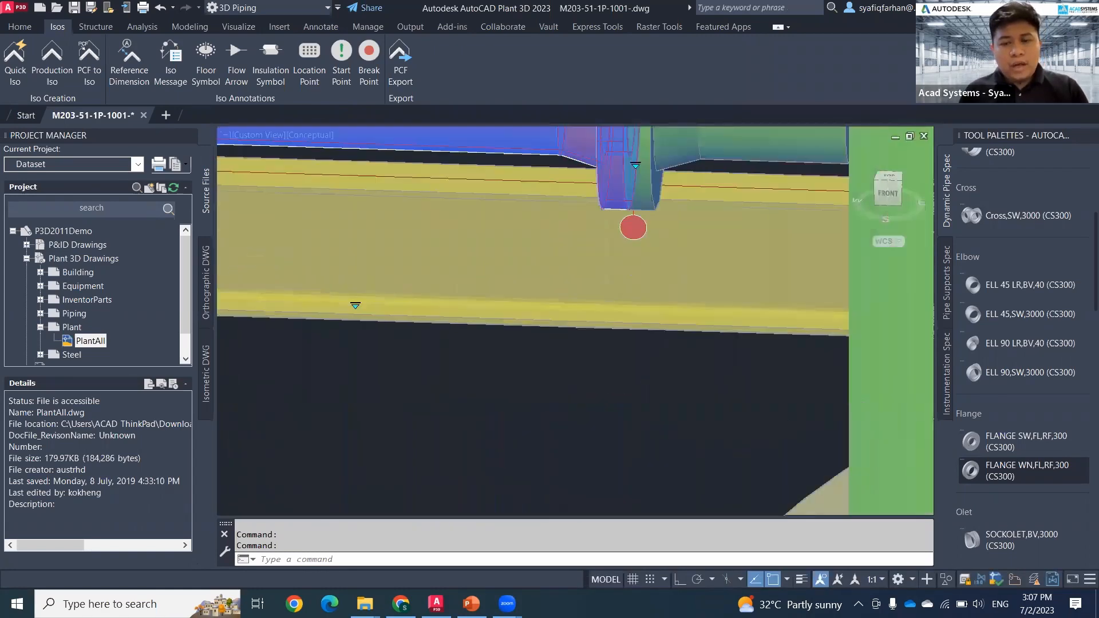
Step: Examine the connector at the tank nozzle and the flanges by the handwheel valve, and trace the selected line between them
middle_click_drag(630, 366, 584, 440)
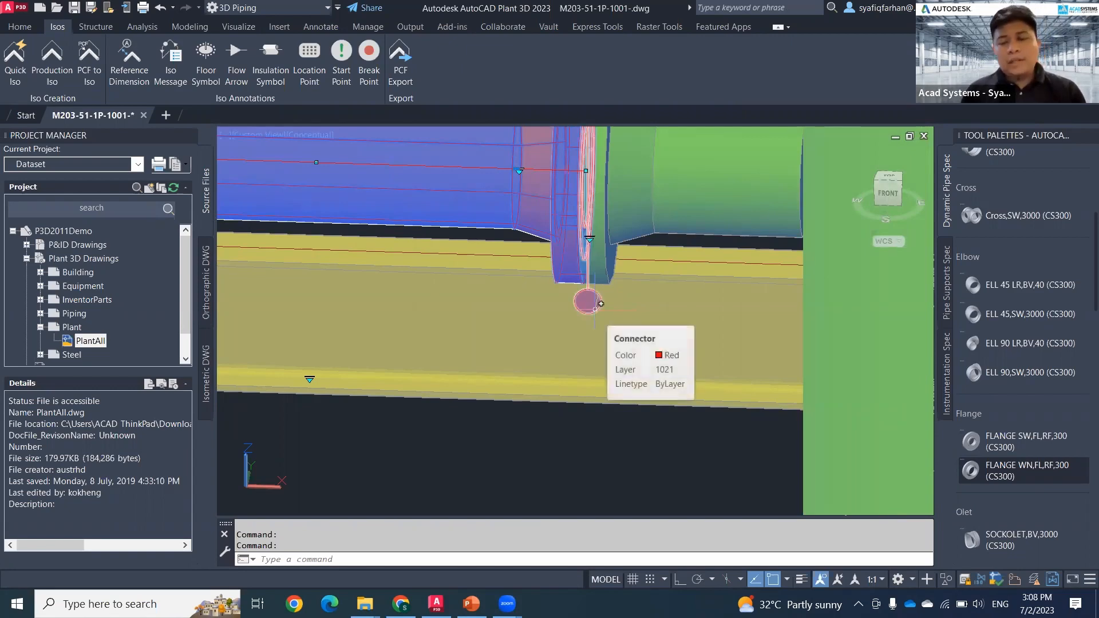
scroll(595, 309, "down", 9)
middle_click_drag(572, 358, 447, 423)
scroll(619, 369, "up", 3)
scroll(634, 364, "up", 6)
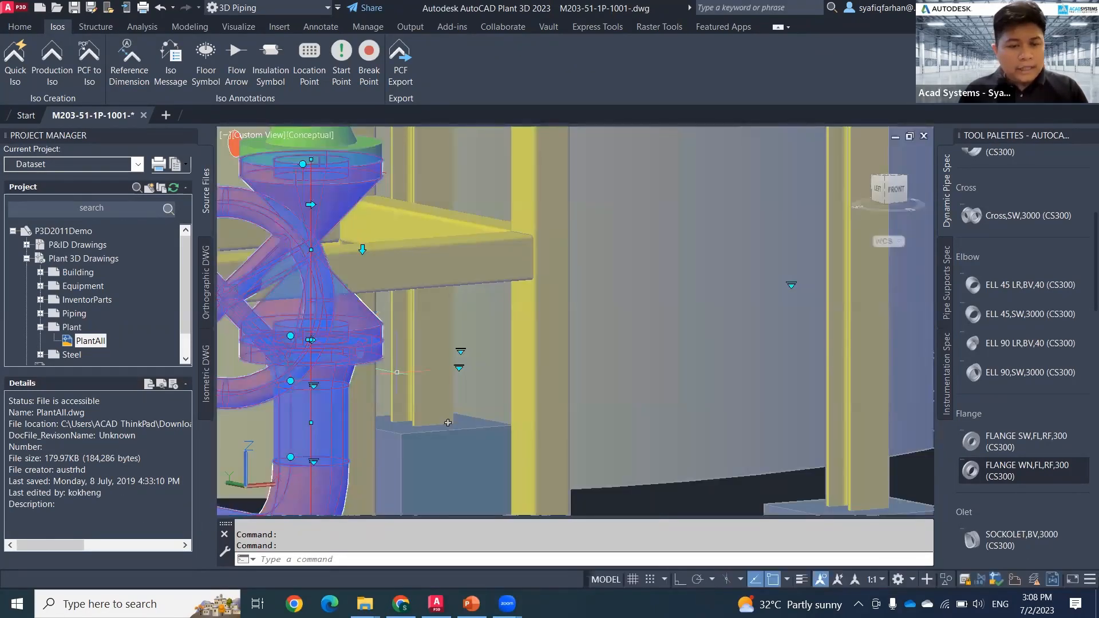
scroll(339, 333, "up", 3)
mouse_move(339, 333)
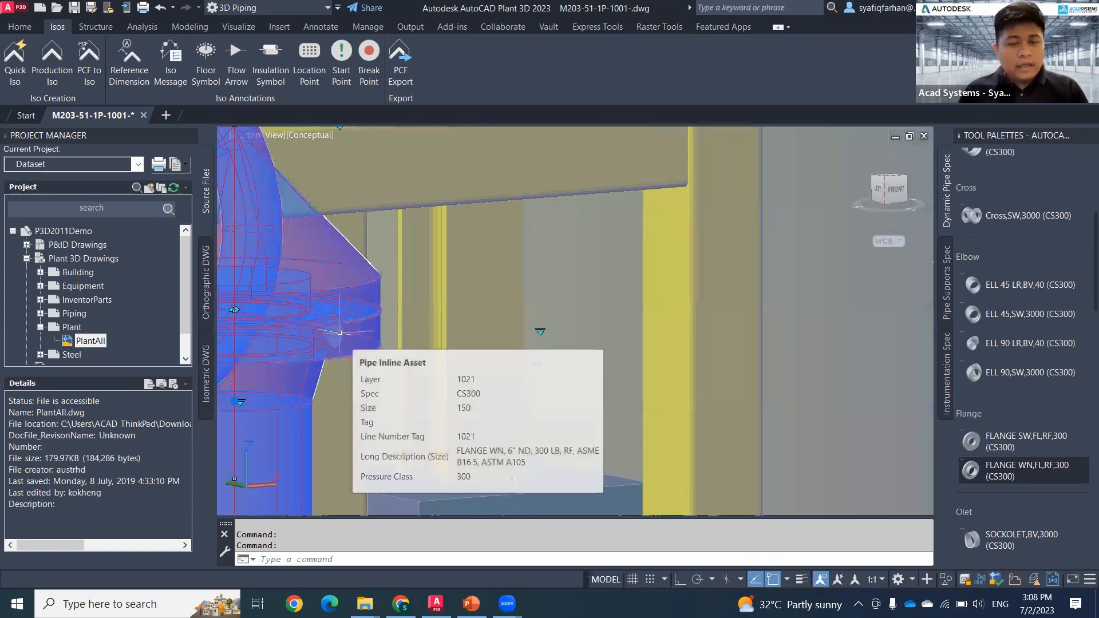
scroll(339, 333, "down", 5)
middle_click_drag(347, 340, 587, 459)
scroll(639, 445, "down", 5)
scroll(556, 412, "down", 1)
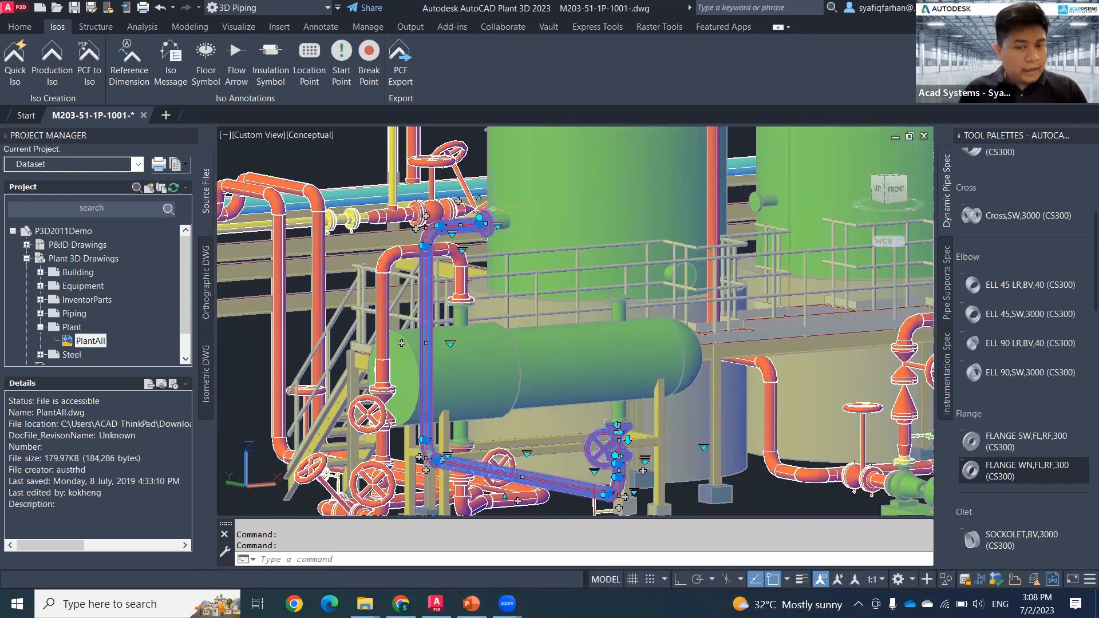
scroll(493, 249, "up", 6)
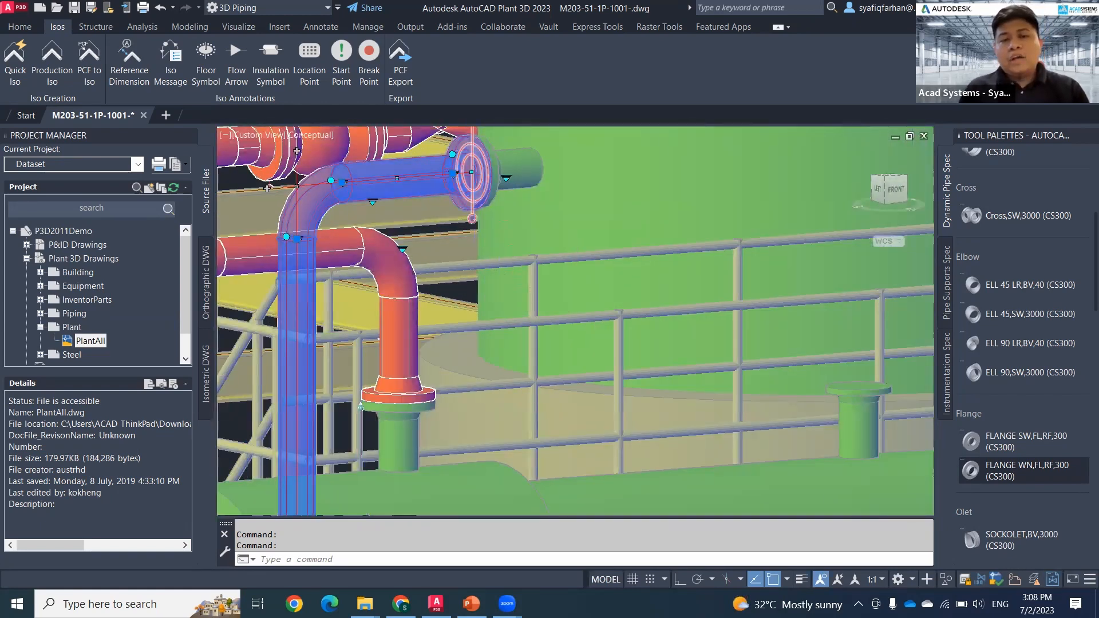
Step: Display the properties of the selected line and reposition the palette and view so the whole line stays visible
scroll(478, 229, "down", 3)
scroll(478, 229, "down", 4)
middle_click_drag(526, 289, 625, 256)
type("pr")
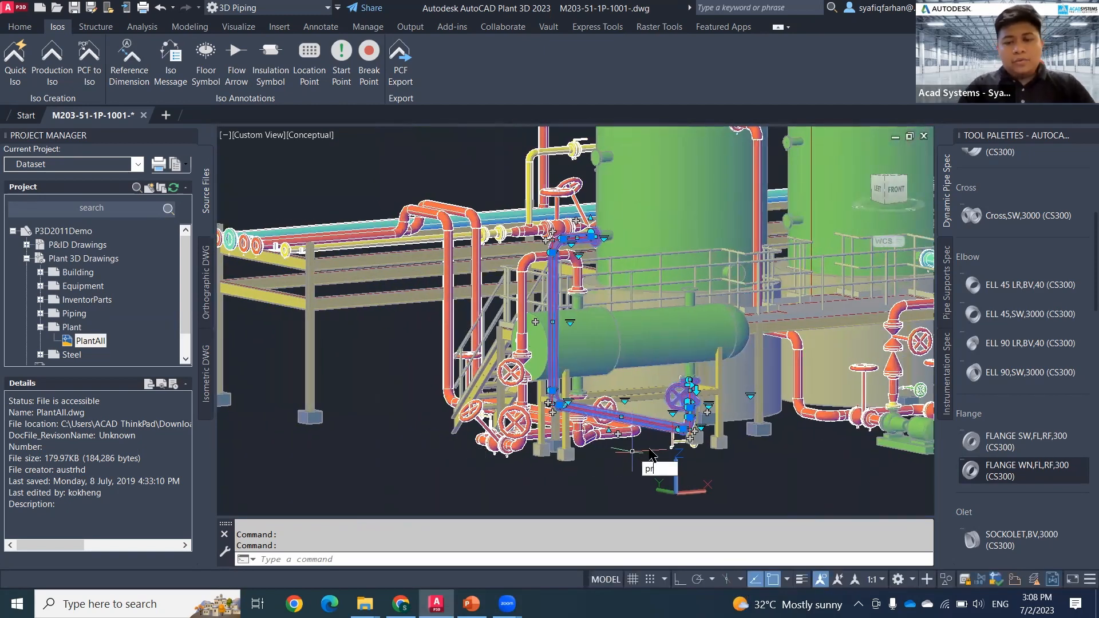
key("Return")
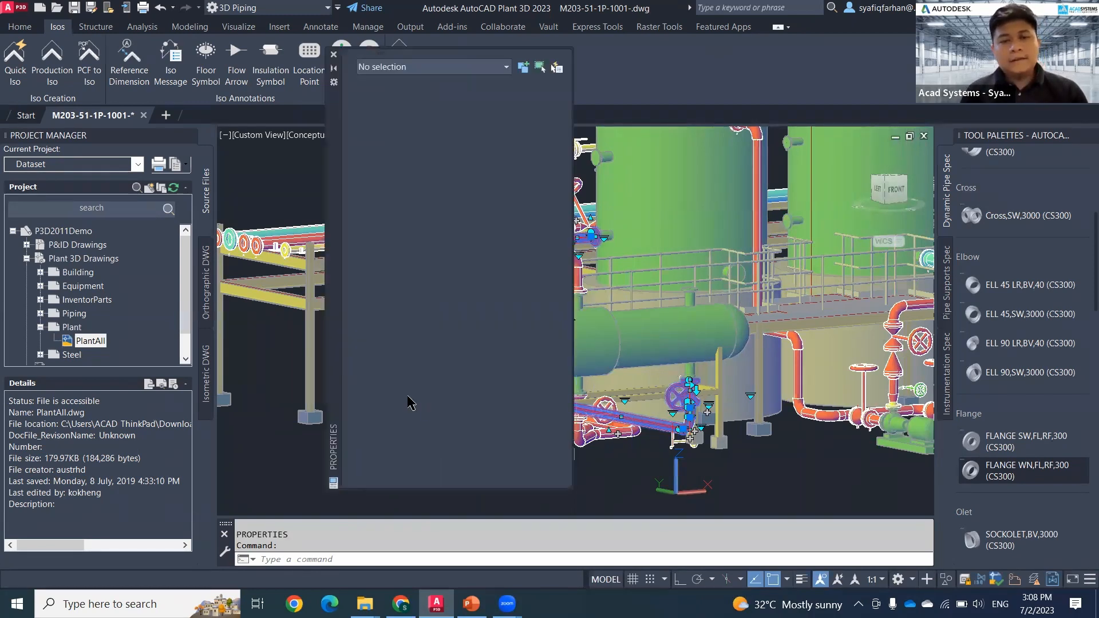
left_click_drag(326, 341, 248, 365)
middle_click_drag(471, 482, 559, 471)
key("Escape")
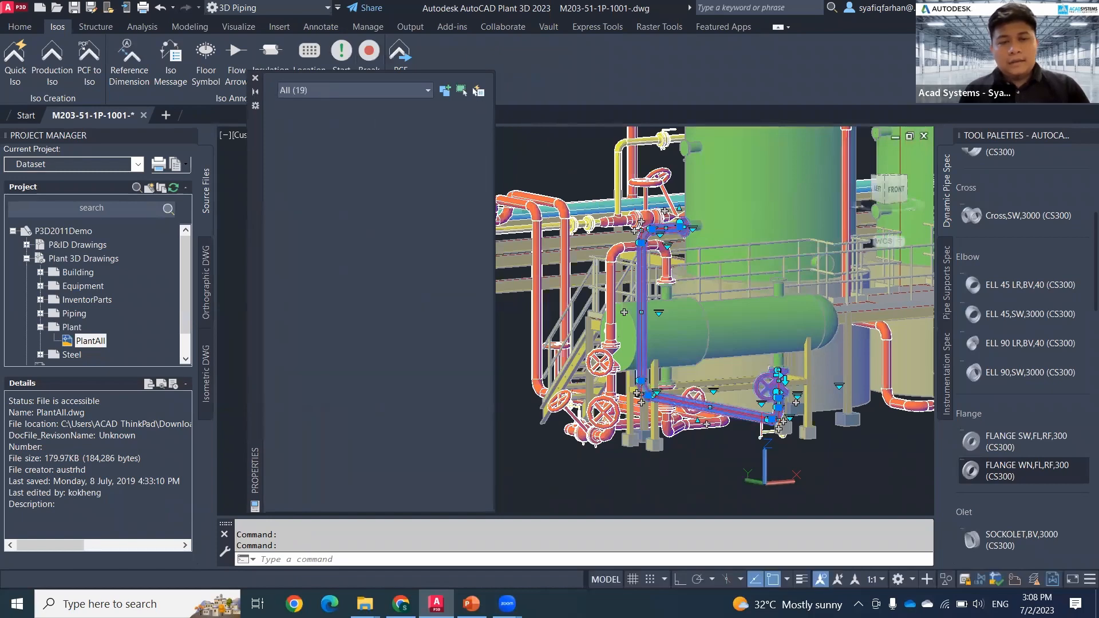
middle_click(529, 442)
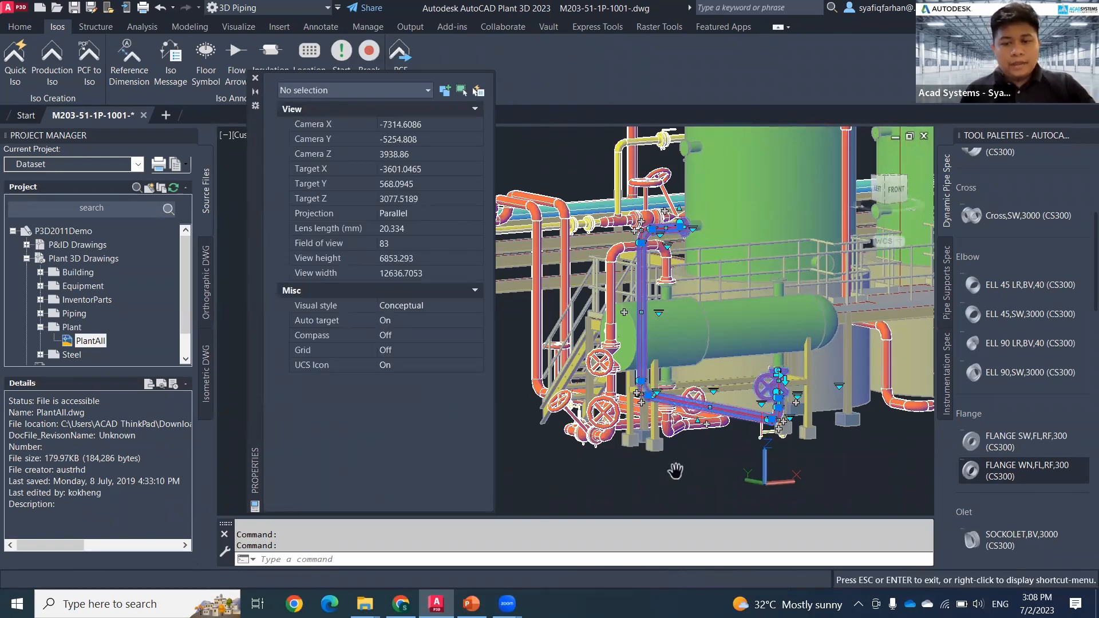
mouse_move(674, 472)
left_mouse_down()
mouse_move(659, 480)
mouse_move(677, 467)
left_mouse_up()
key("Escape")
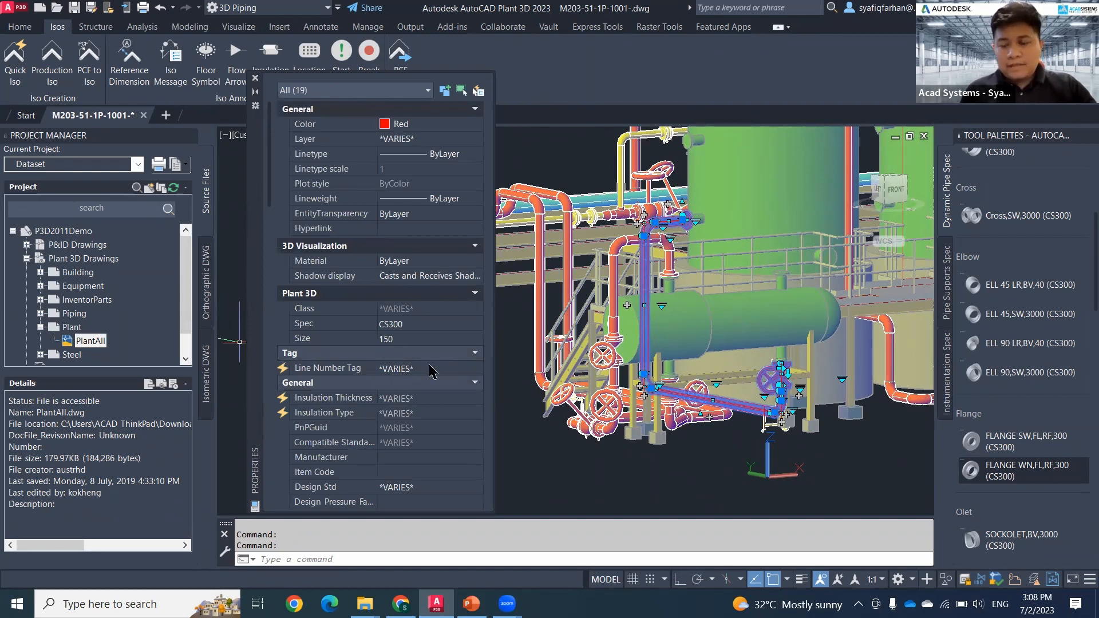
Step: Assign the new line number tag 30015 to all selected line components and close their properties
left_click(478, 369)
left_click(478, 369)
scroll(434, 404, "up", 3)
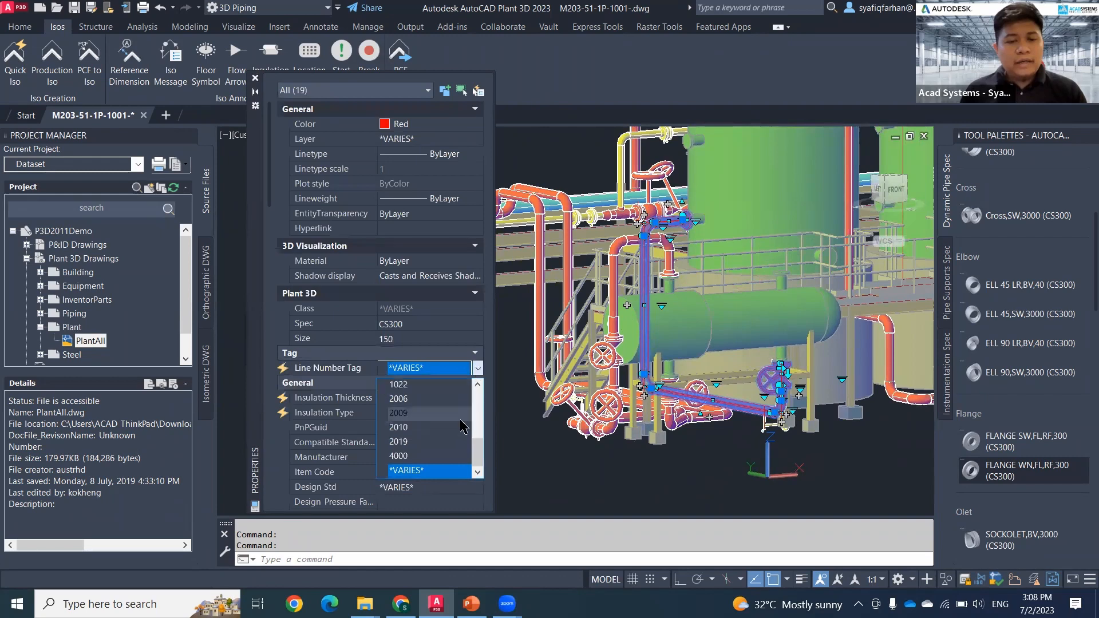
scroll(434, 403, "up", 2)
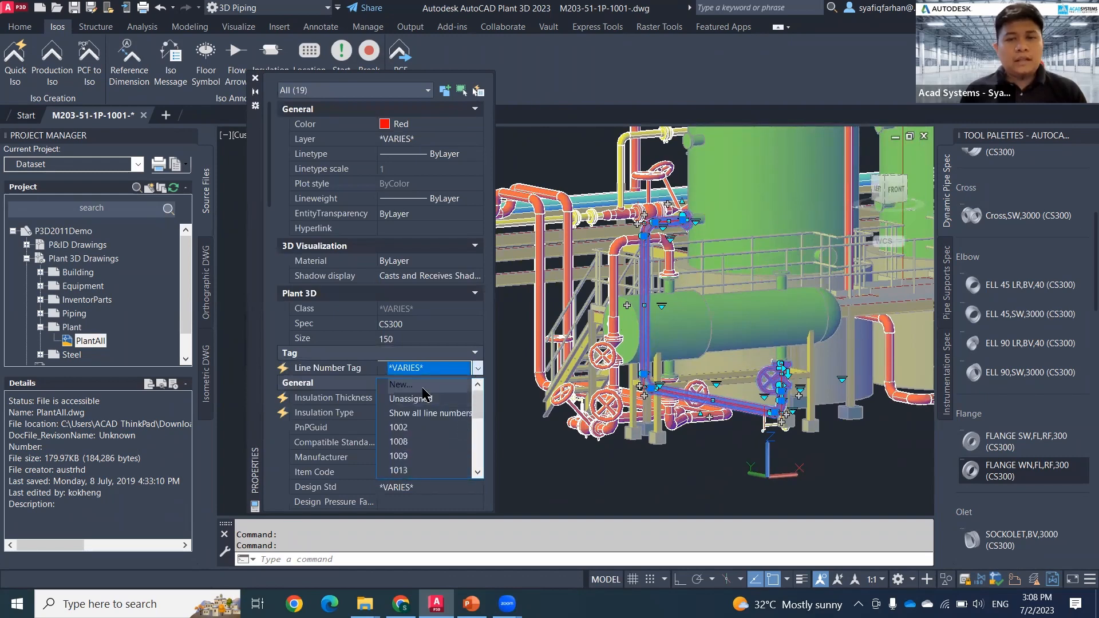
left_click(423, 389)
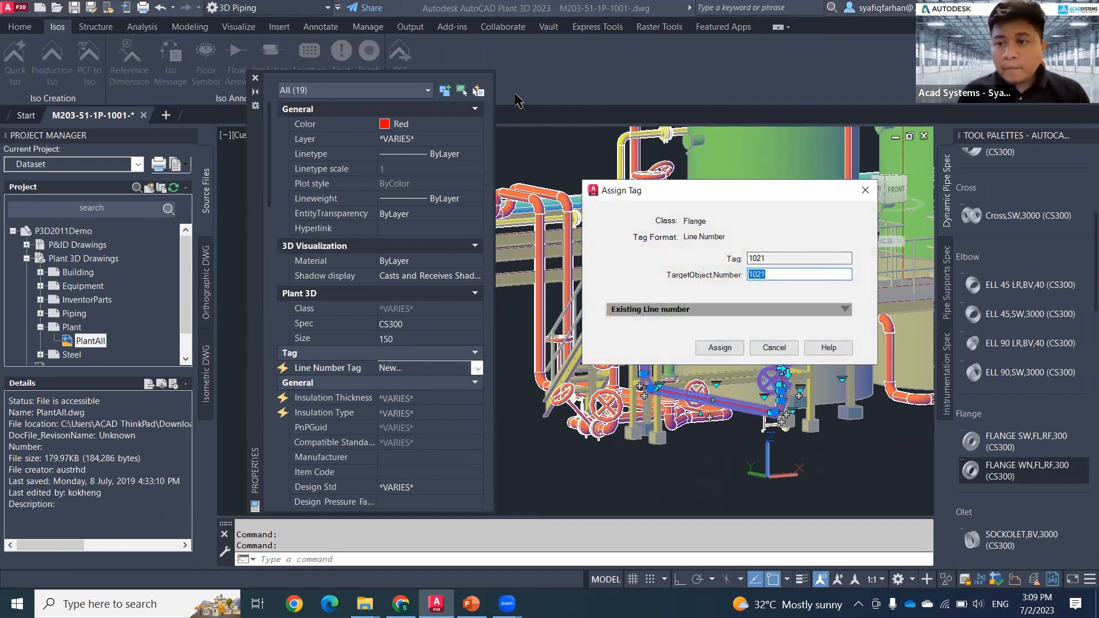
left_click(515, 94)
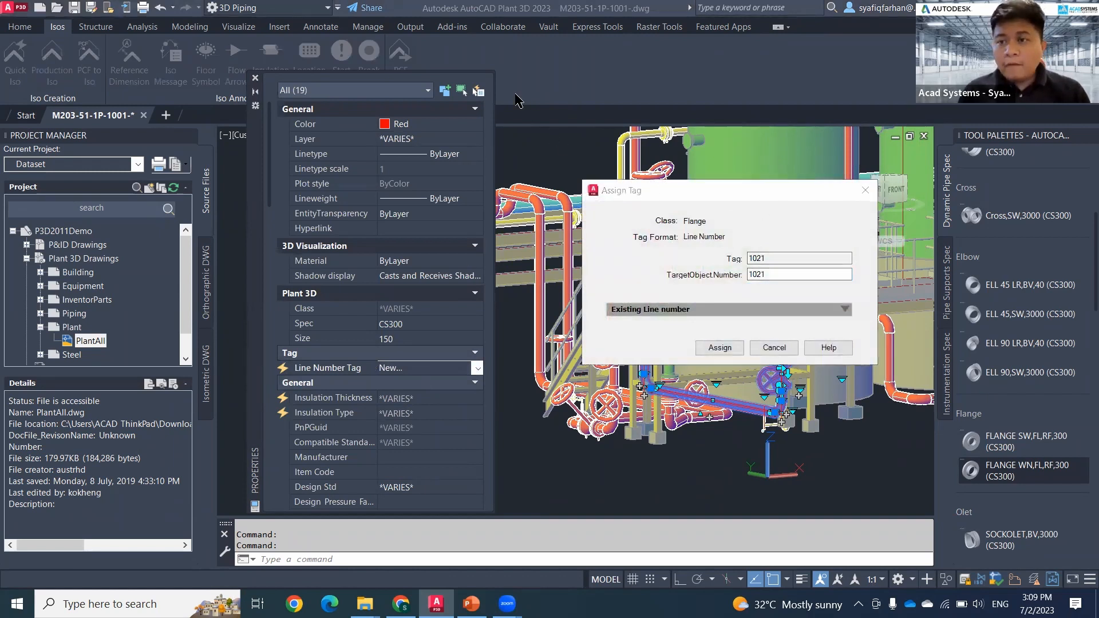
left_click(783, 271)
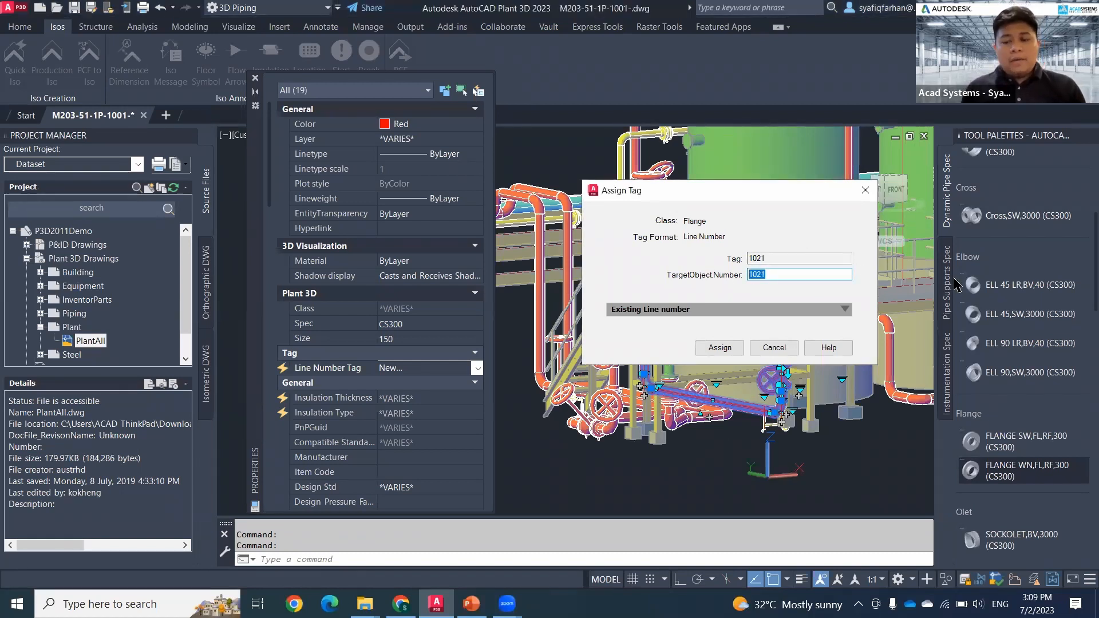
type("30015")
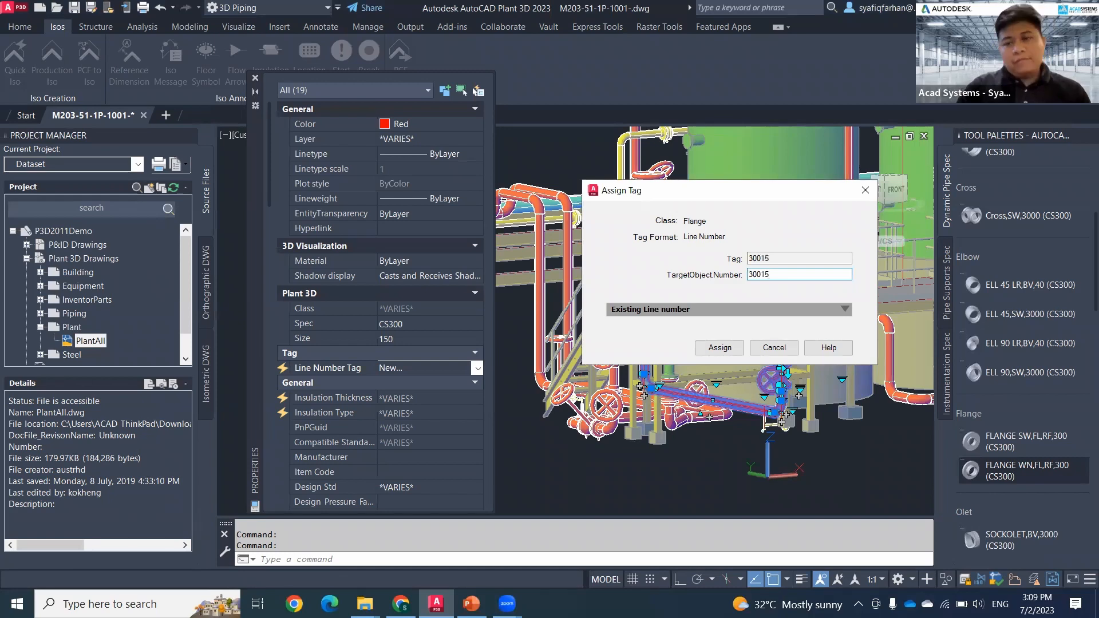
left_click(721, 353)
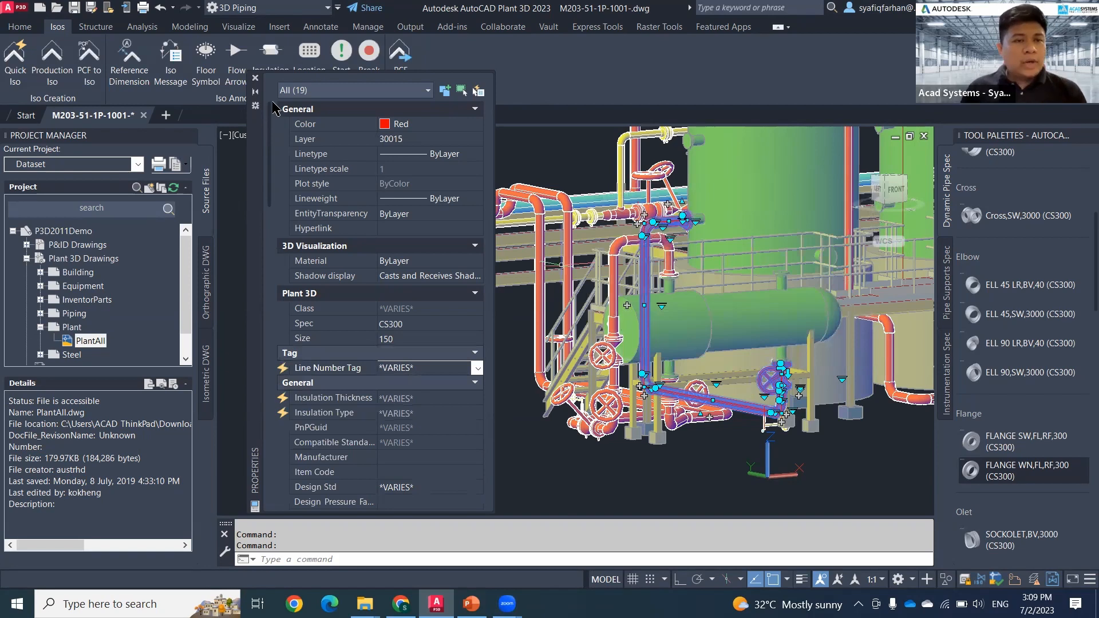
left_click(256, 79)
Step: Start a Quick Iso of the selected line and set its automatic congestion splitting level to the maximum
middle_click_drag(535, 414, 468, 431)
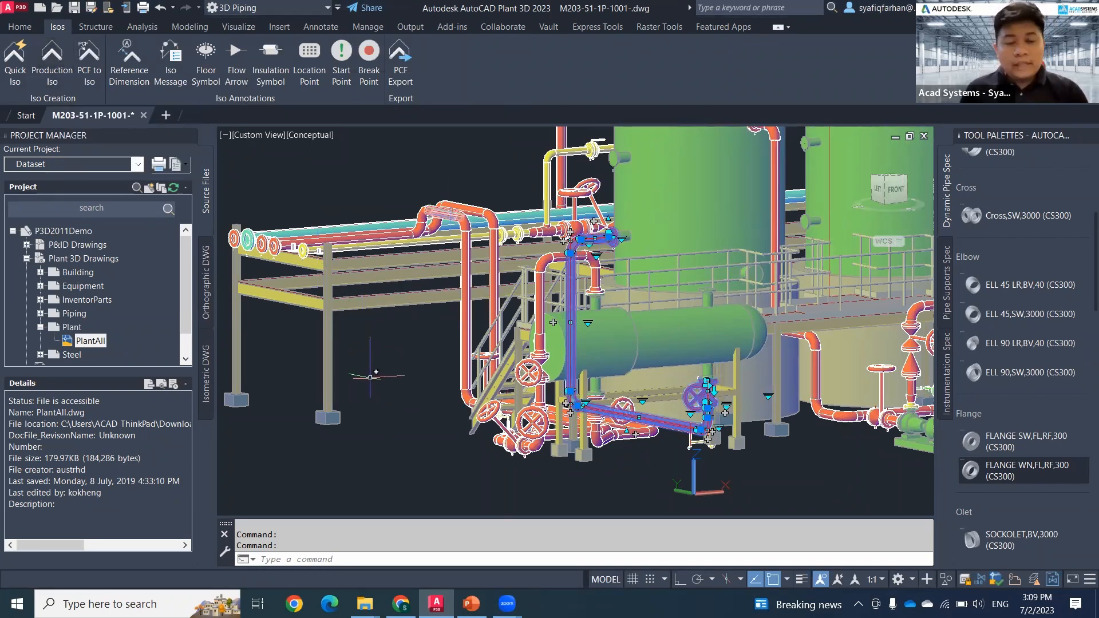
middle_click_drag(391, 414, 375, 422)
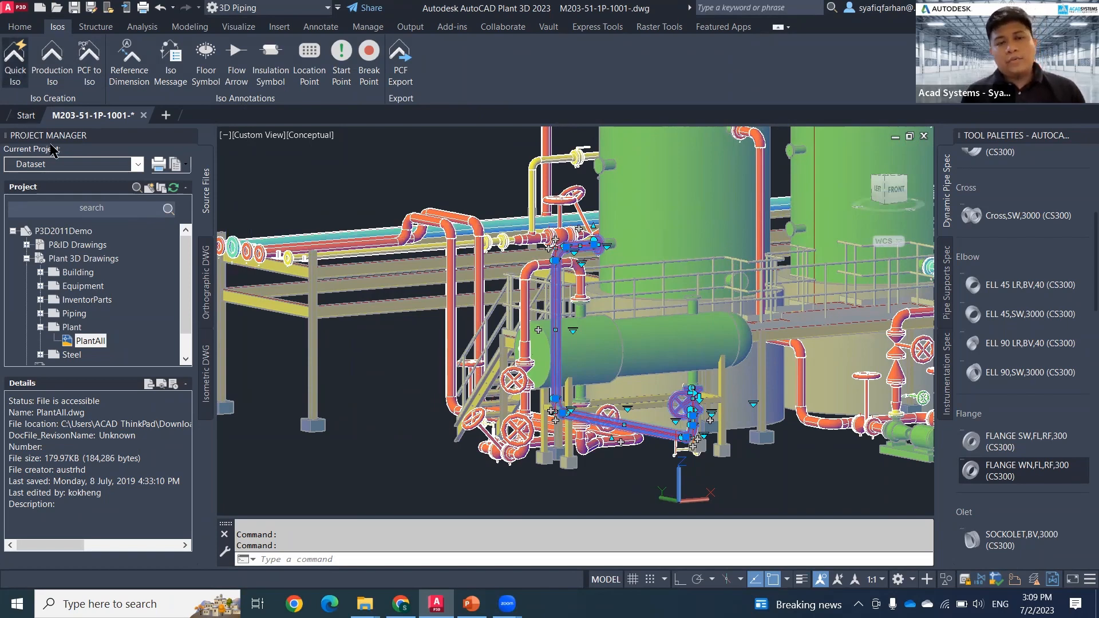
left_click(15, 62)
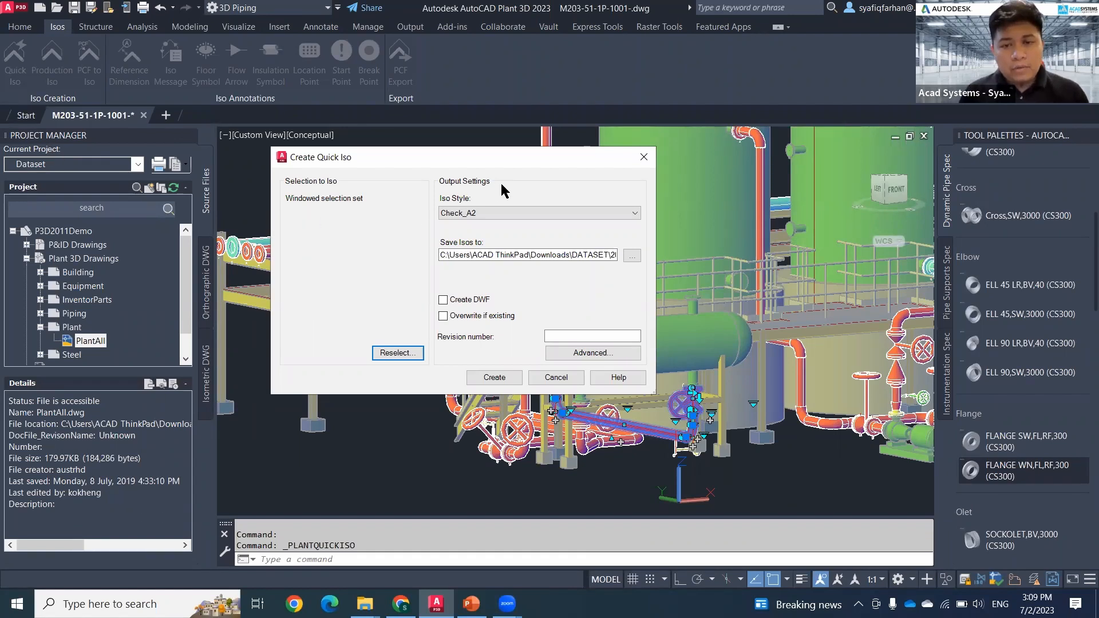
left_click(582, 365)
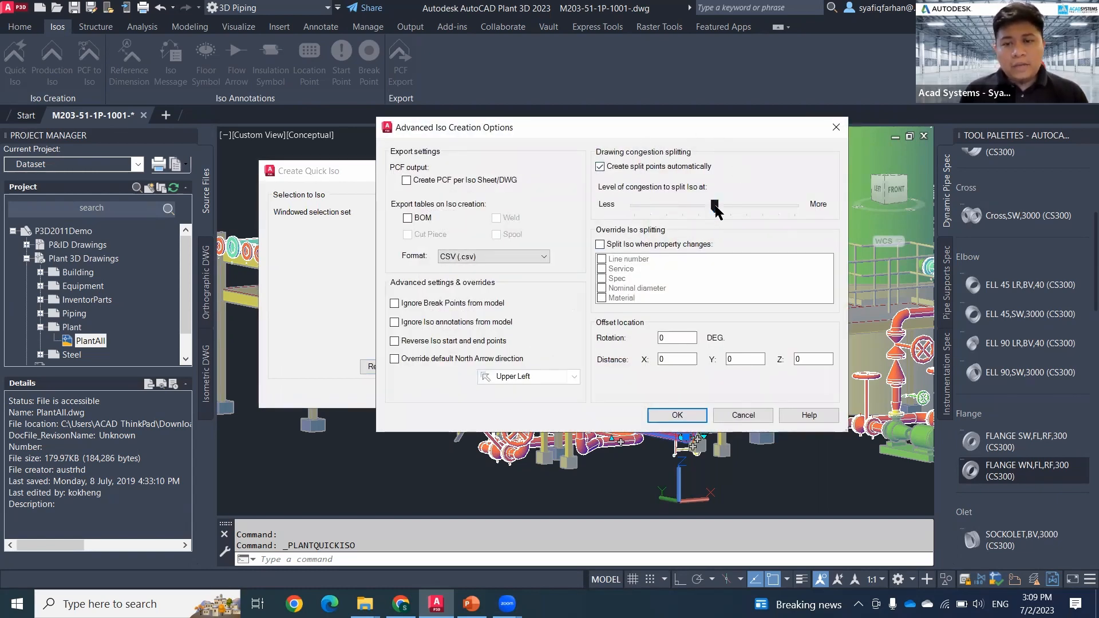
left_click(716, 207)
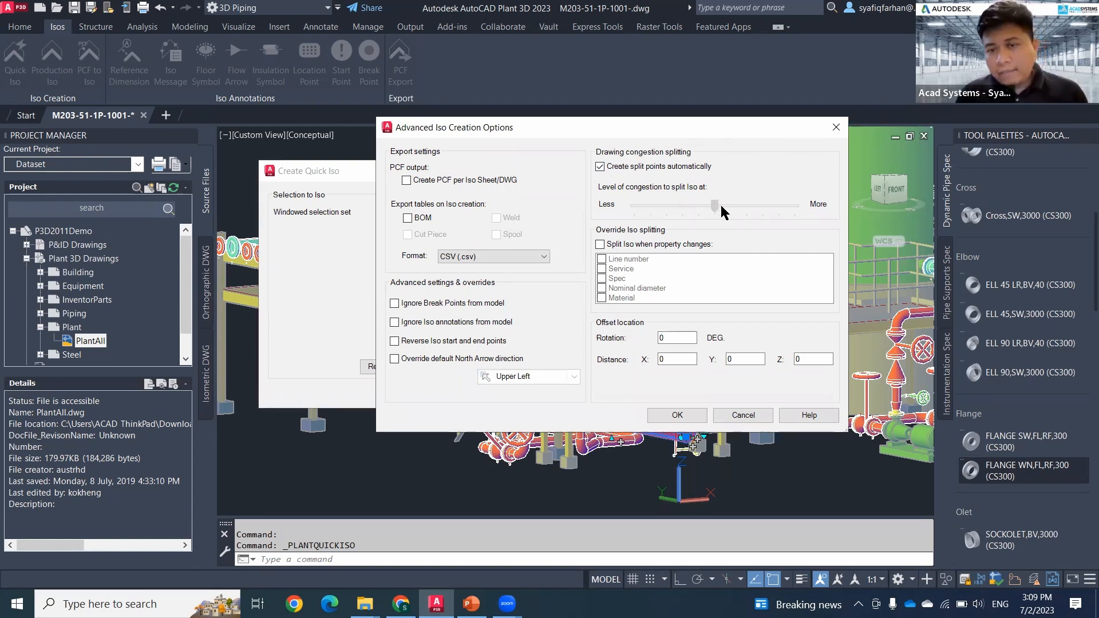
left_click_drag(720, 205, 792, 207)
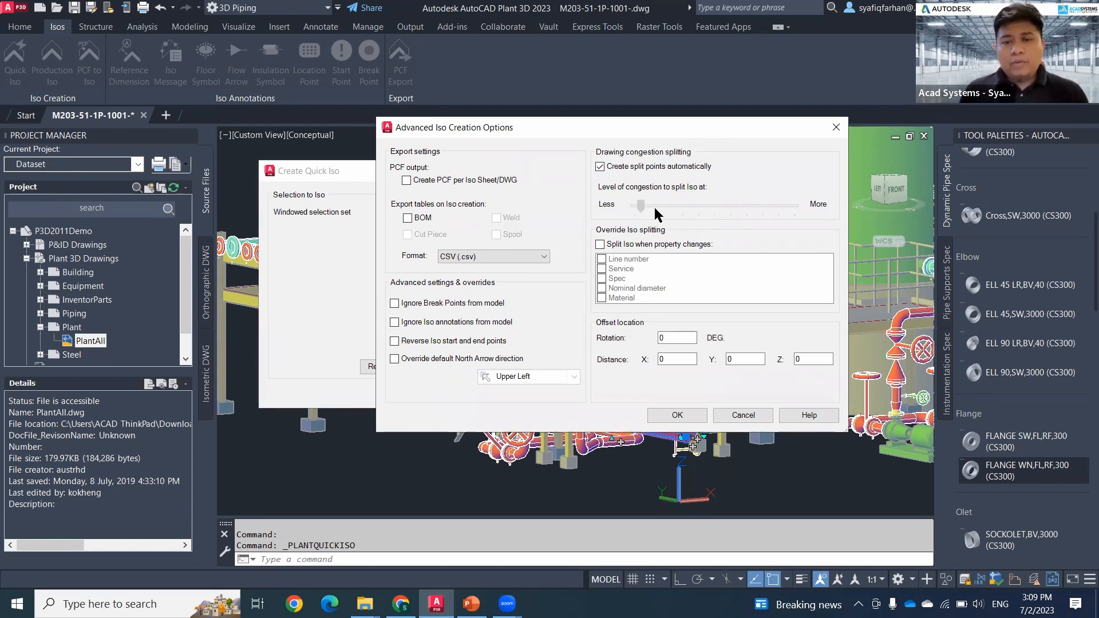
left_click_drag(680, 209, 877, 228)
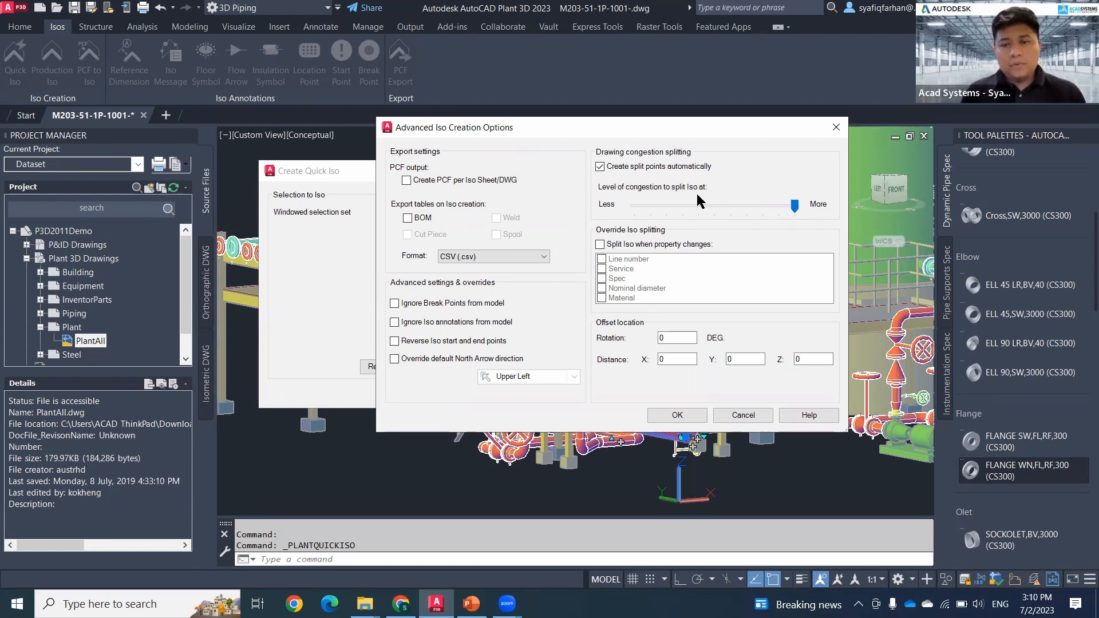
left_click(765, 203)
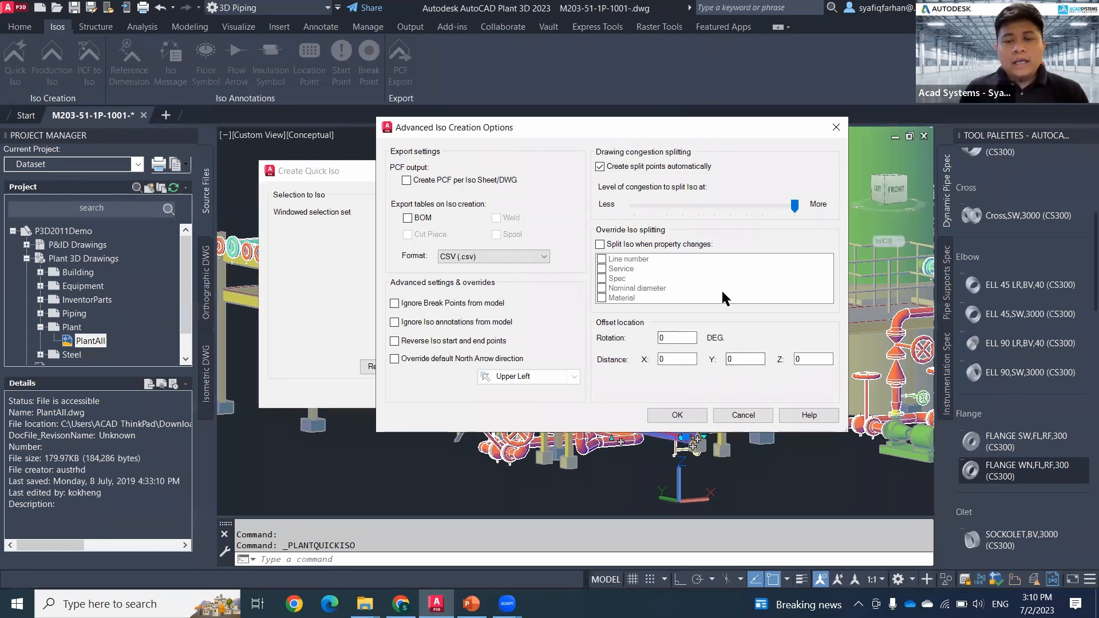
left_click(690, 418)
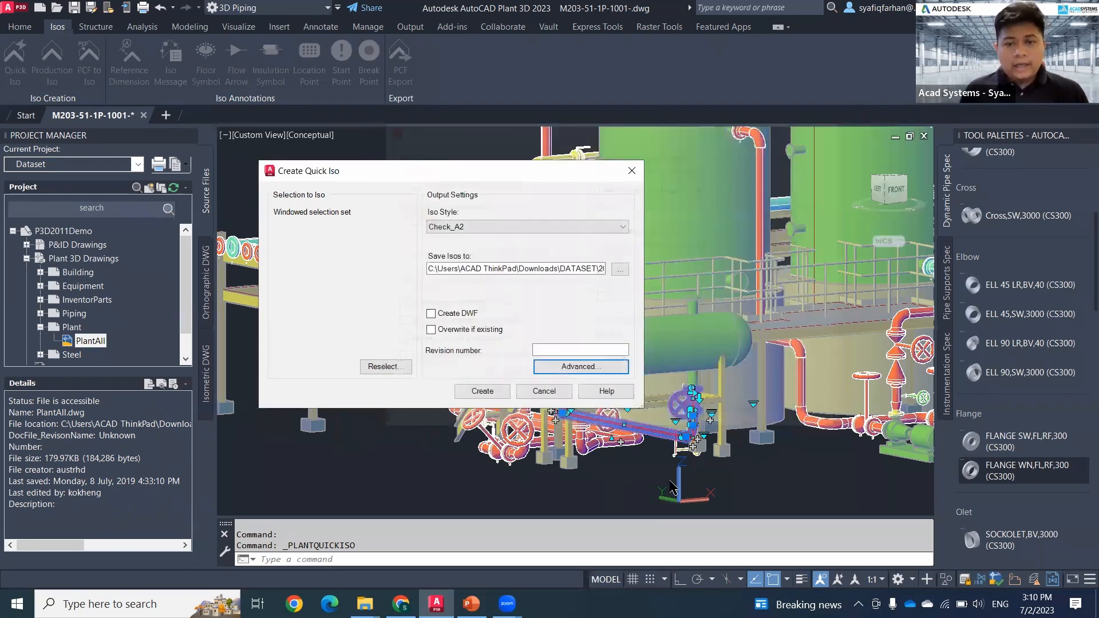
Step: Set the iso style to Final_A2 and create the Quick Iso
left_click(483, 226)
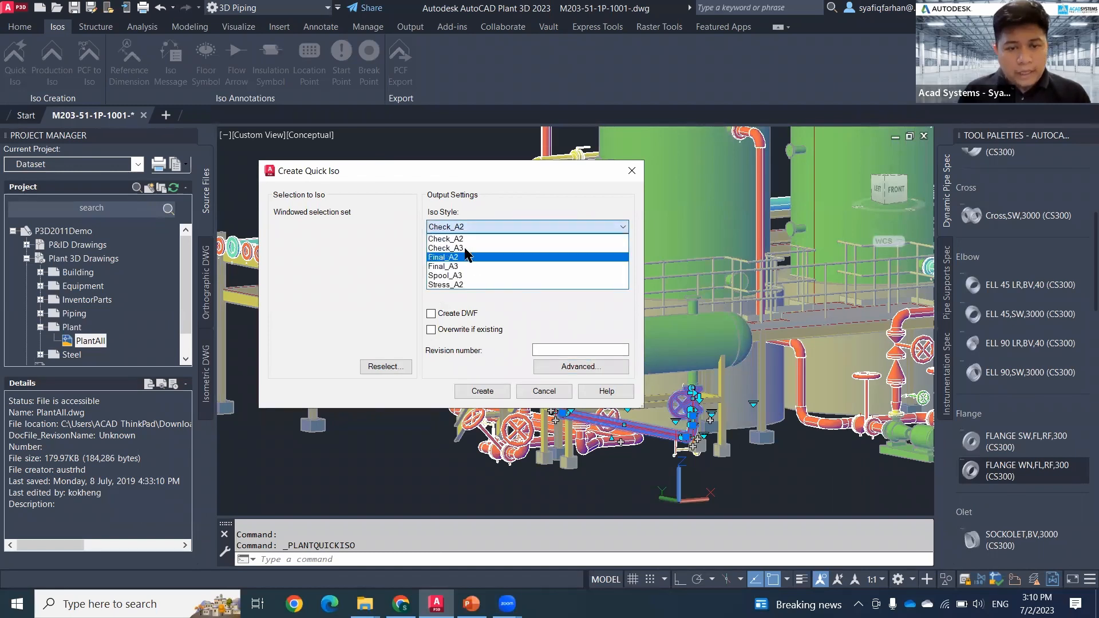
left_click(472, 257)
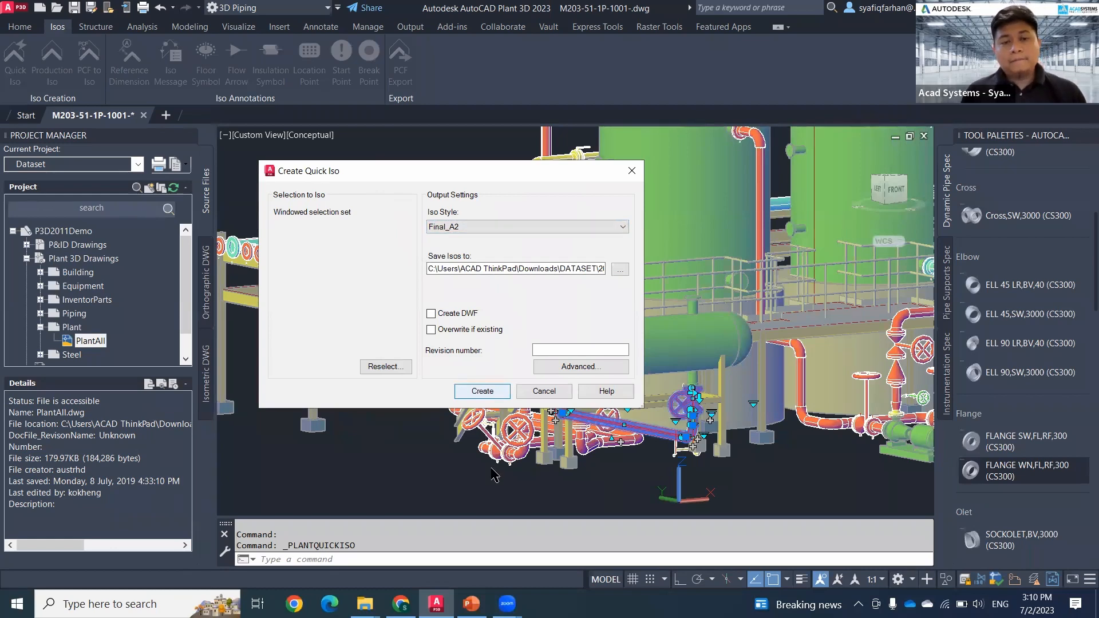
key("Return")
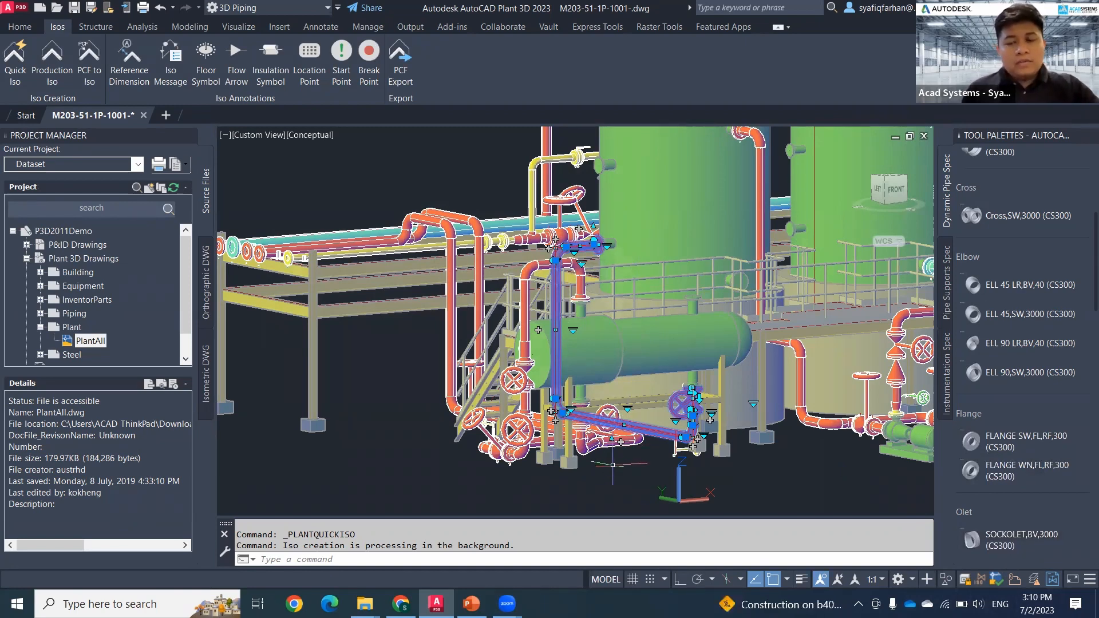
Step: Clear the selection and review the line numbers available for a Production Iso, leaving without creating one
key("Escape")
middle_click_drag(612, 465, 627, 458, "shift")
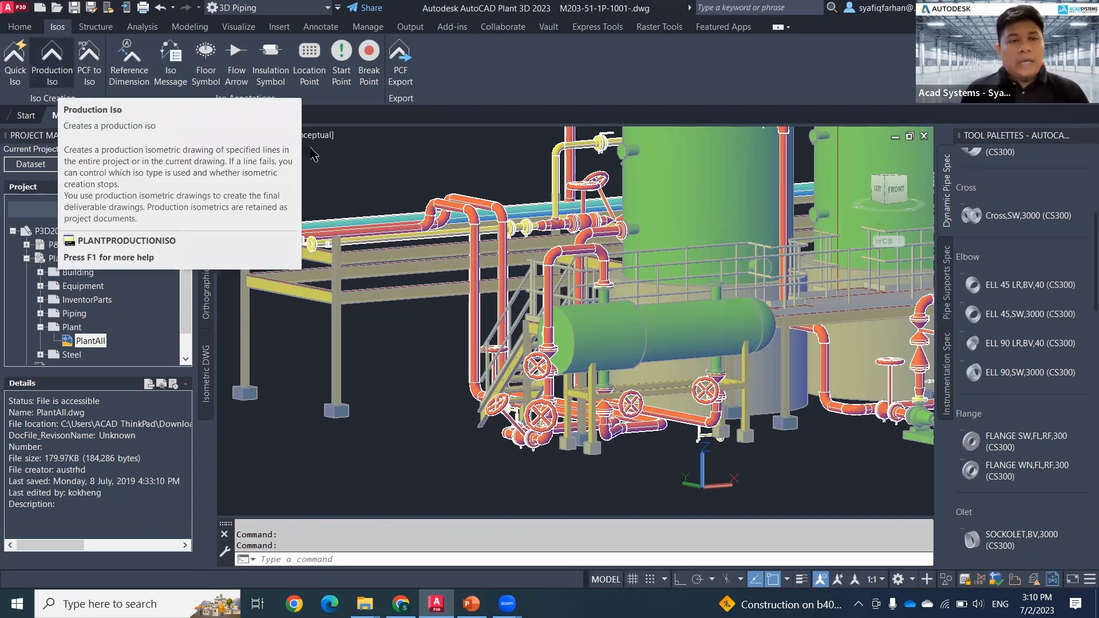
scroll(221, 208, "down", 3)
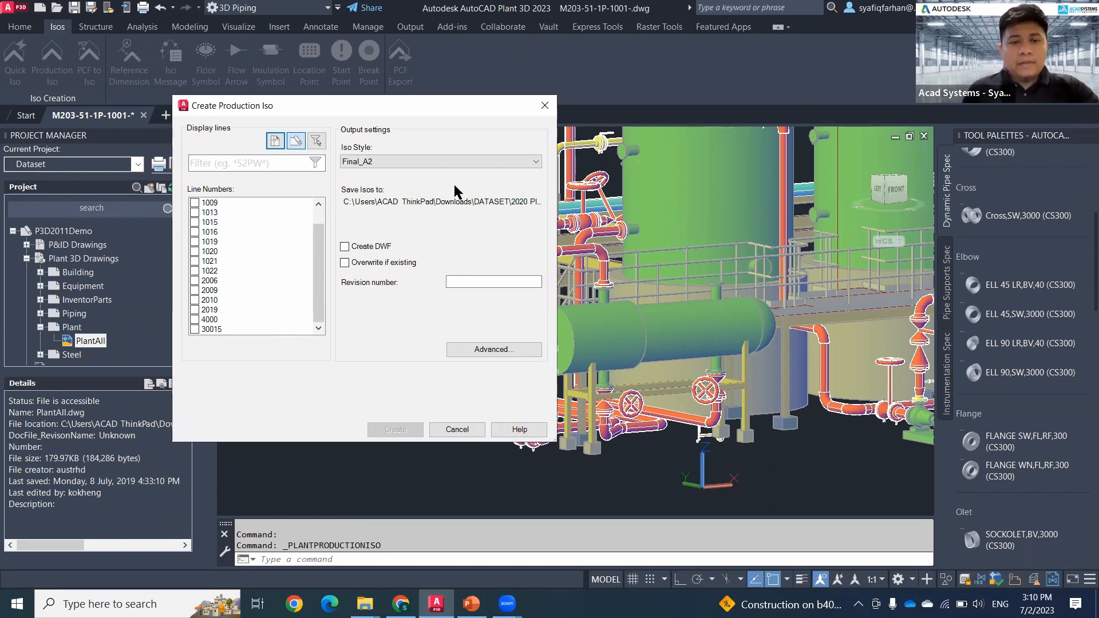
left_click(543, 108)
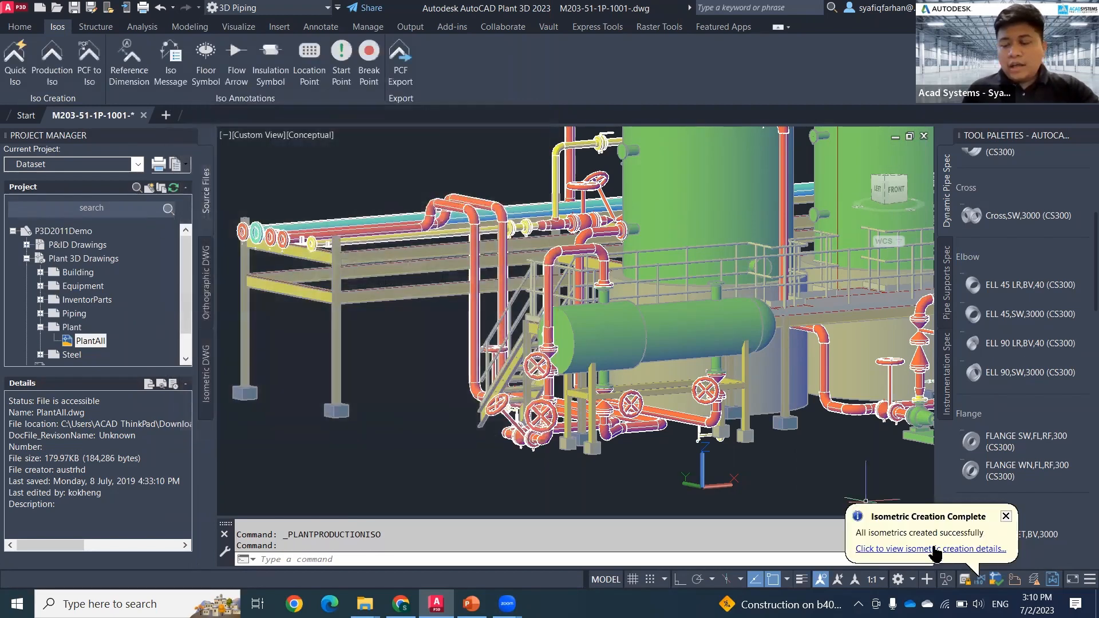
Step: Open the generated isometric UserDefinedLine.dwg from the creation results and view its full sheet
left_click(934, 549)
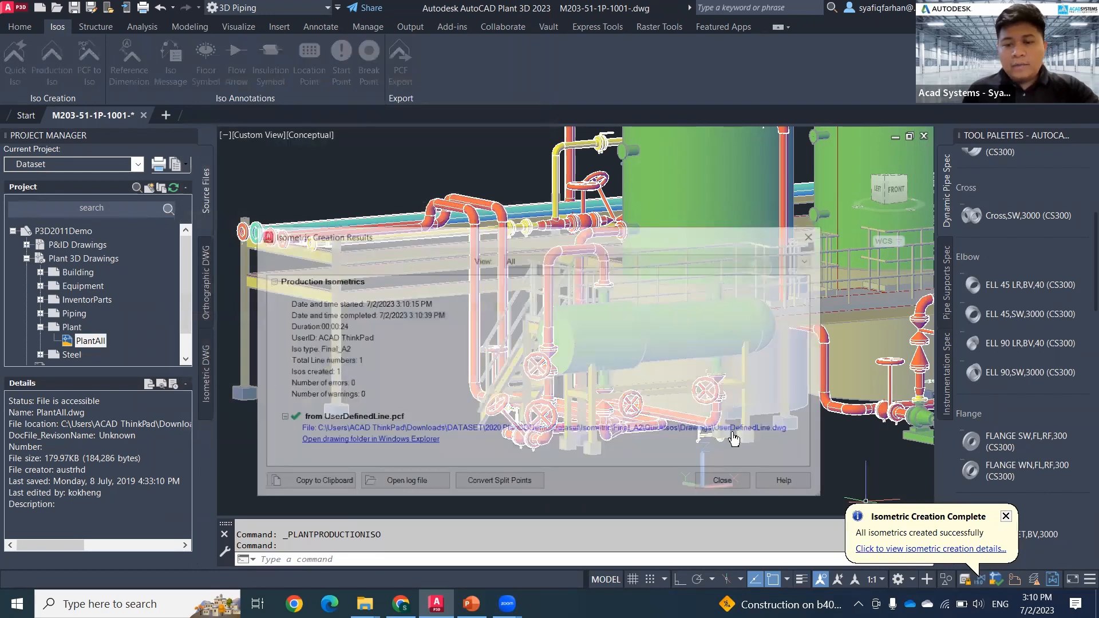
left_click(731, 432)
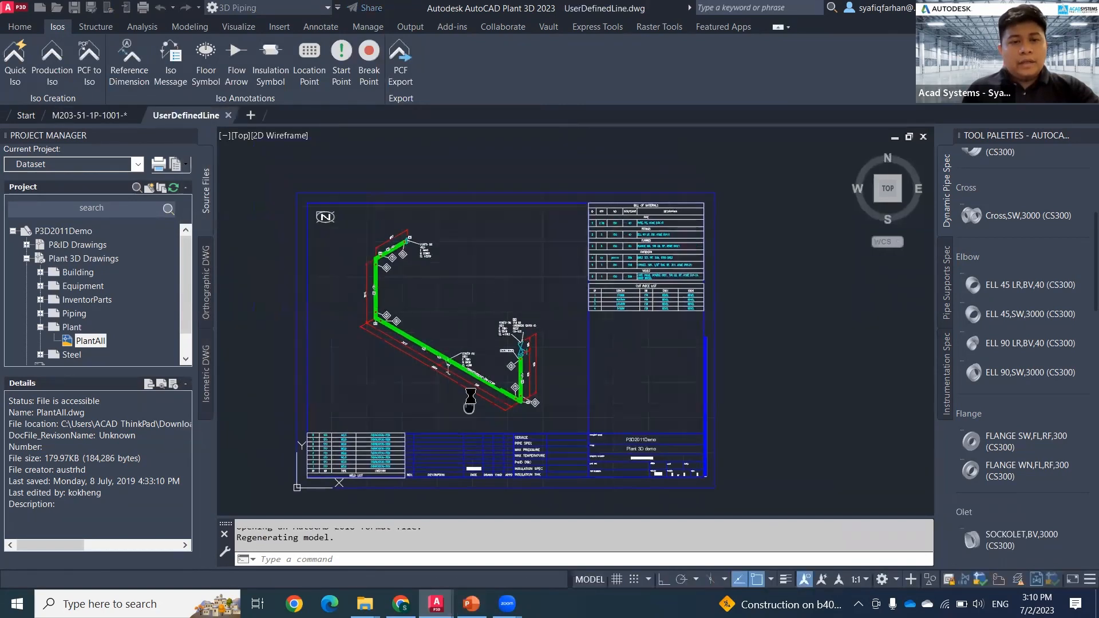
middle_click_drag(554, 392, 485, 394)
middle_click_drag(581, 431, 571, 371)
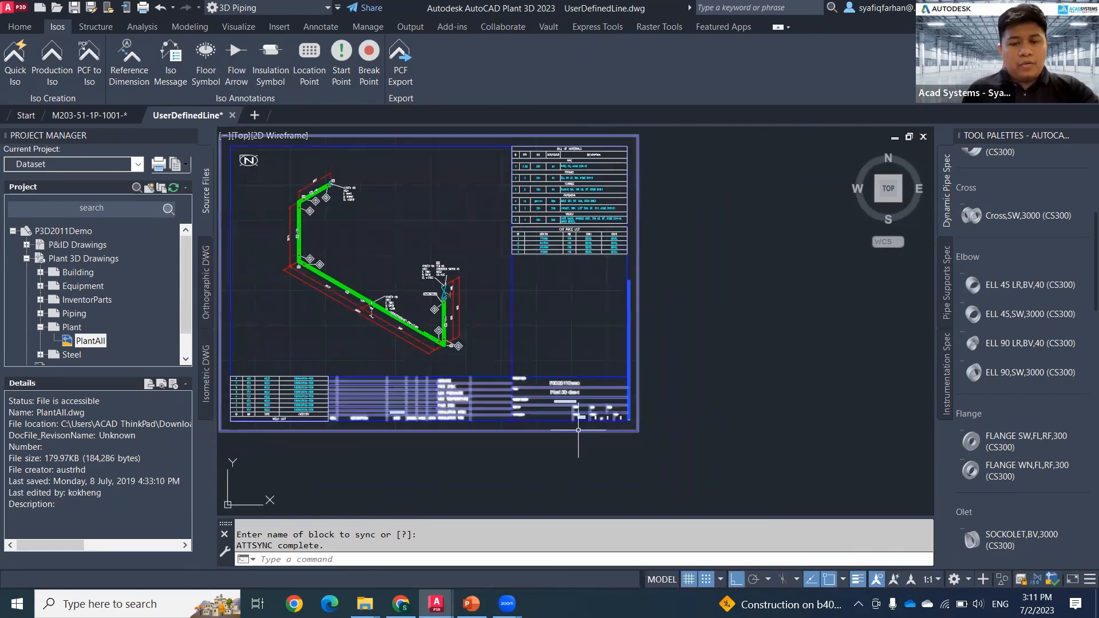
Step: Inspect the title block of the UserDefinedLine isometric and return to the M203-51-1P-1001 piping model
scroll(571, 401, "up", 6)
middle_click_drag(581, 437, 681, 475)
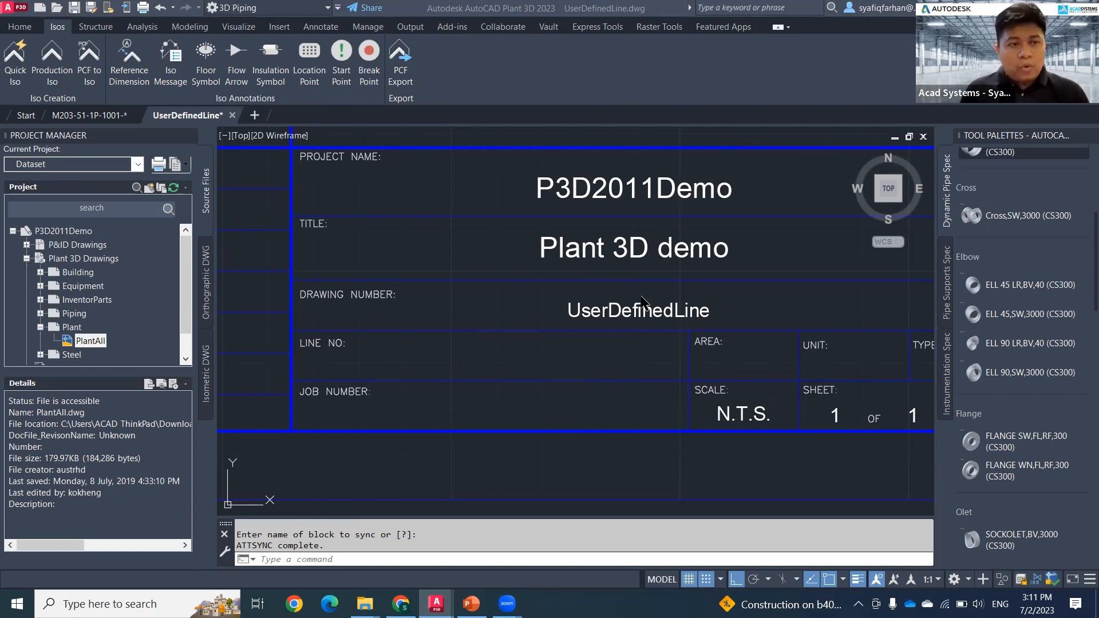
left_click(103, 116)
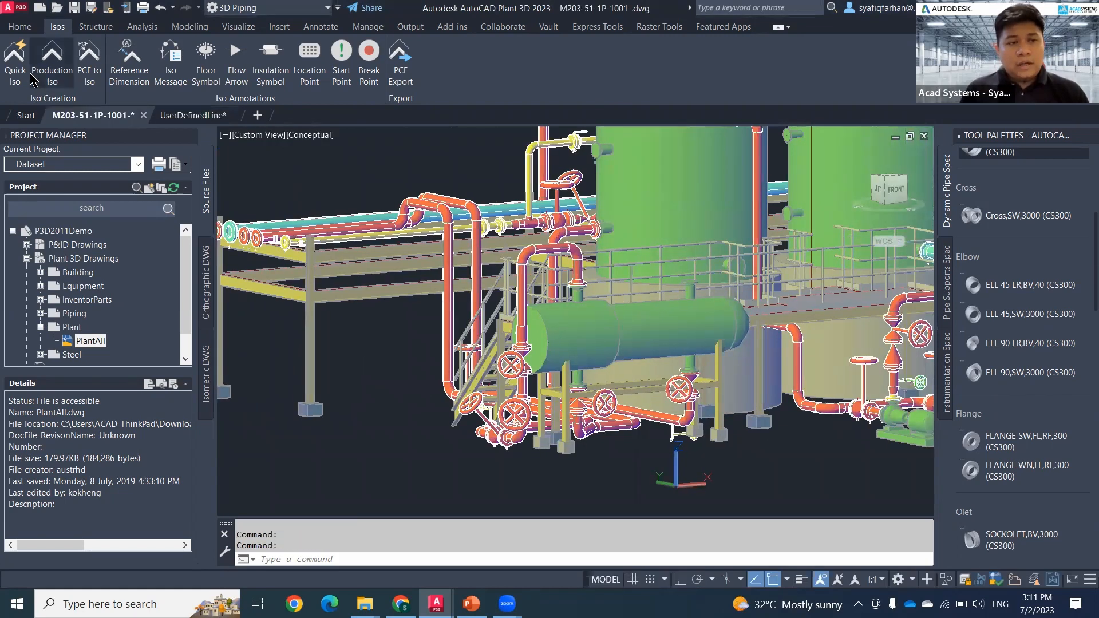
Step: Start a Production Iso in the Final_A2 style and select line number 30015
left_click(52, 63)
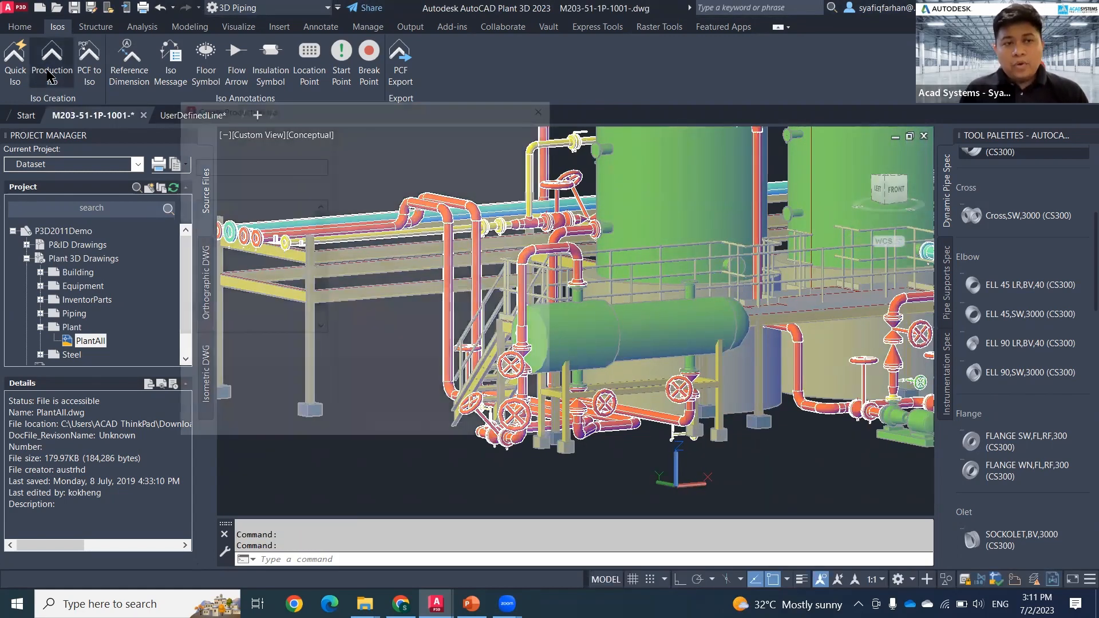
scroll(315, 290, "down", 1)
scroll(315, 332, "down", 1)
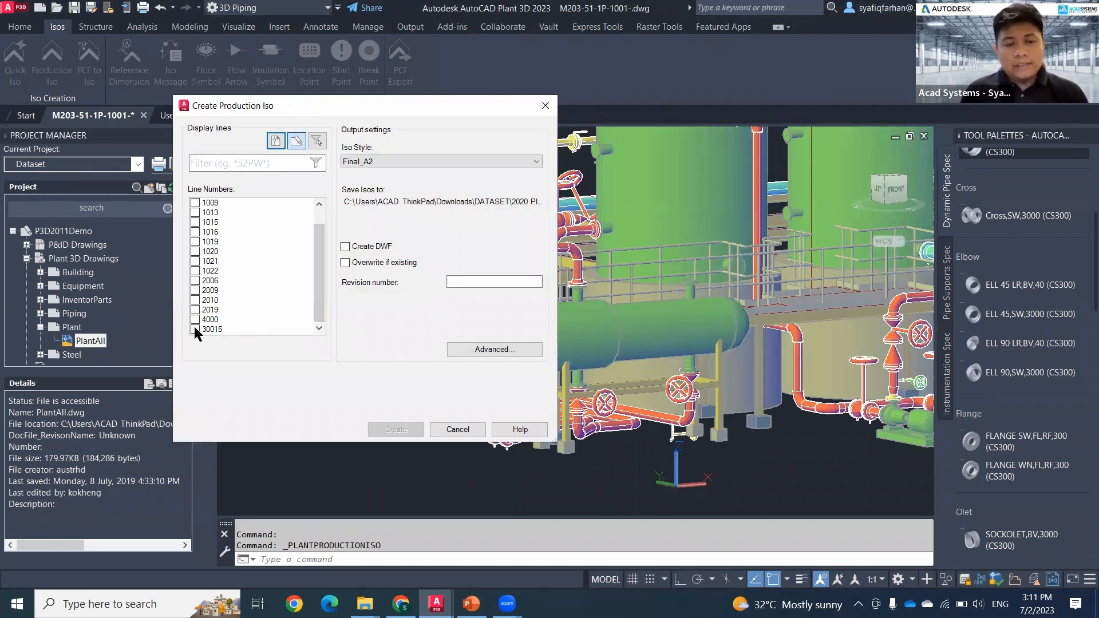
left_click(196, 330)
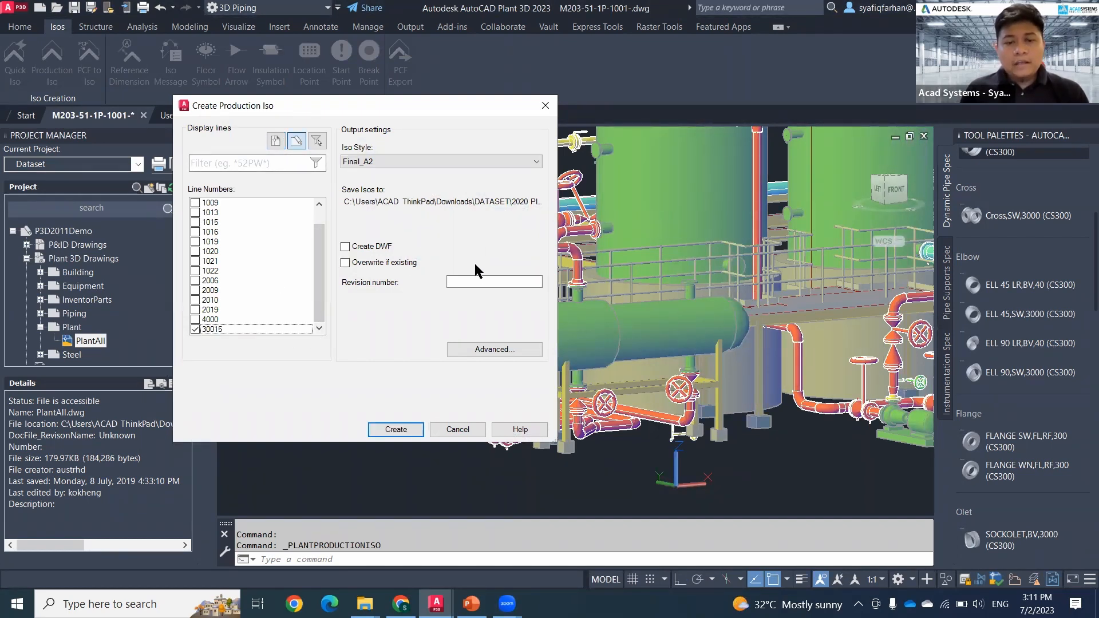
Step: Set the automatic congestion splitting level to the maximum and create the Production Iso
left_click(492, 350)
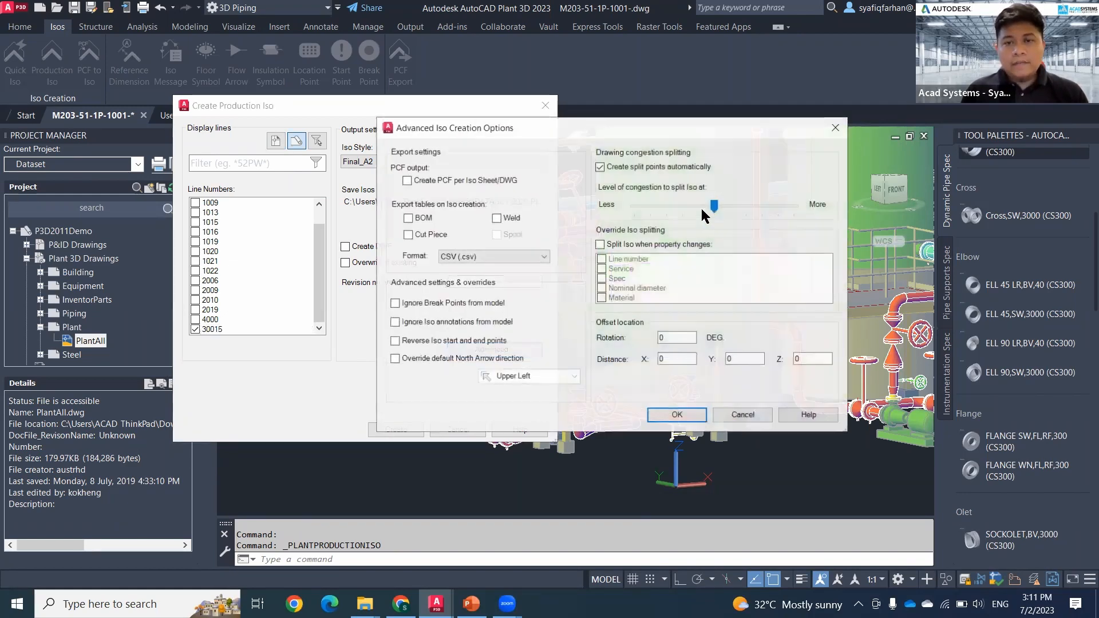
left_click_drag(715, 207, 760, 207)
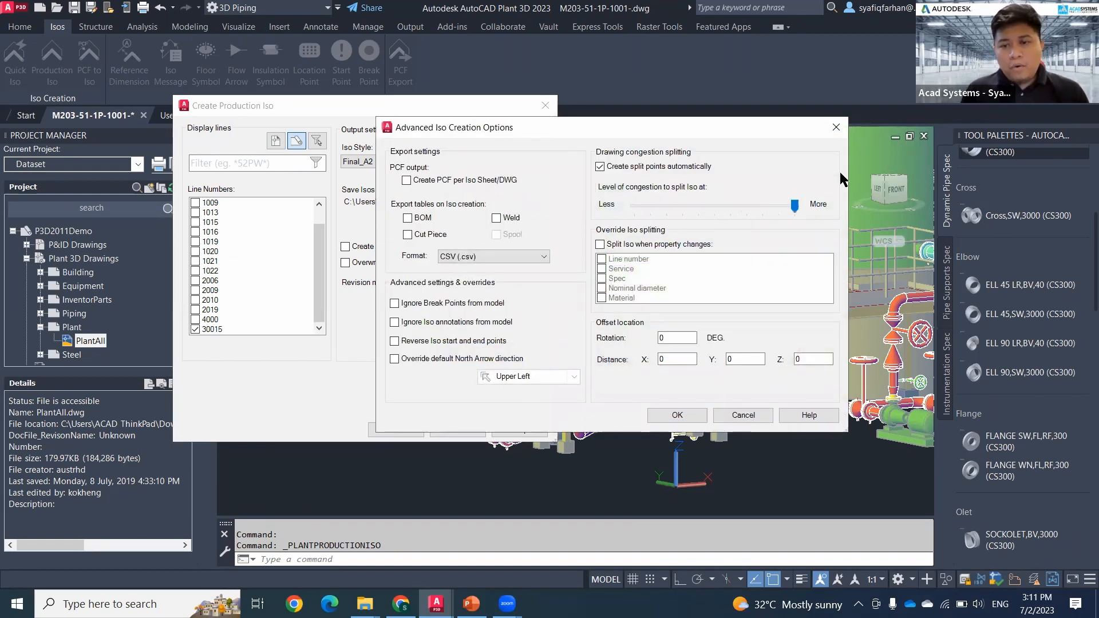
left_click(677, 415)
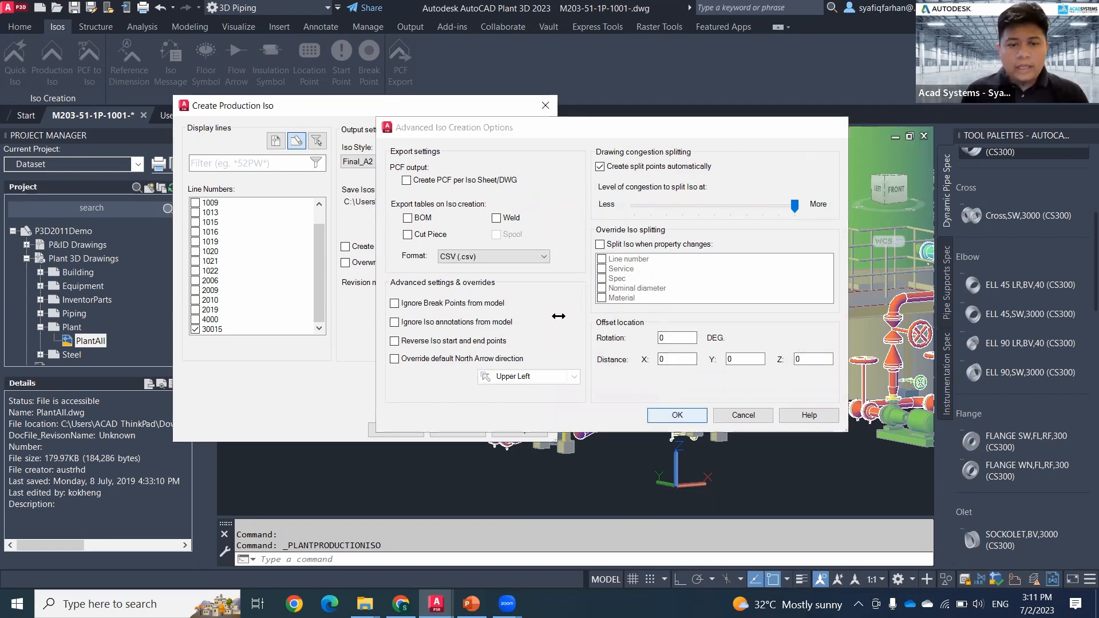
left_click(408, 435)
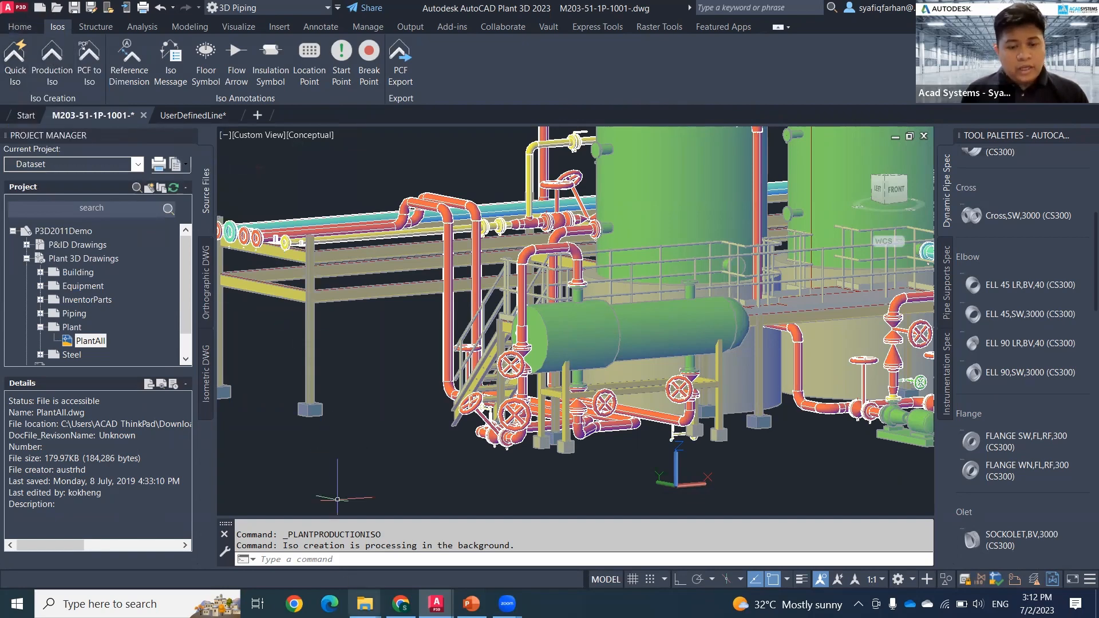
Step: Switch to File Explorer and open the Isometric folder inside the 2020 Plant3DDemo Dataset project folder
mouse_move(364, 603)
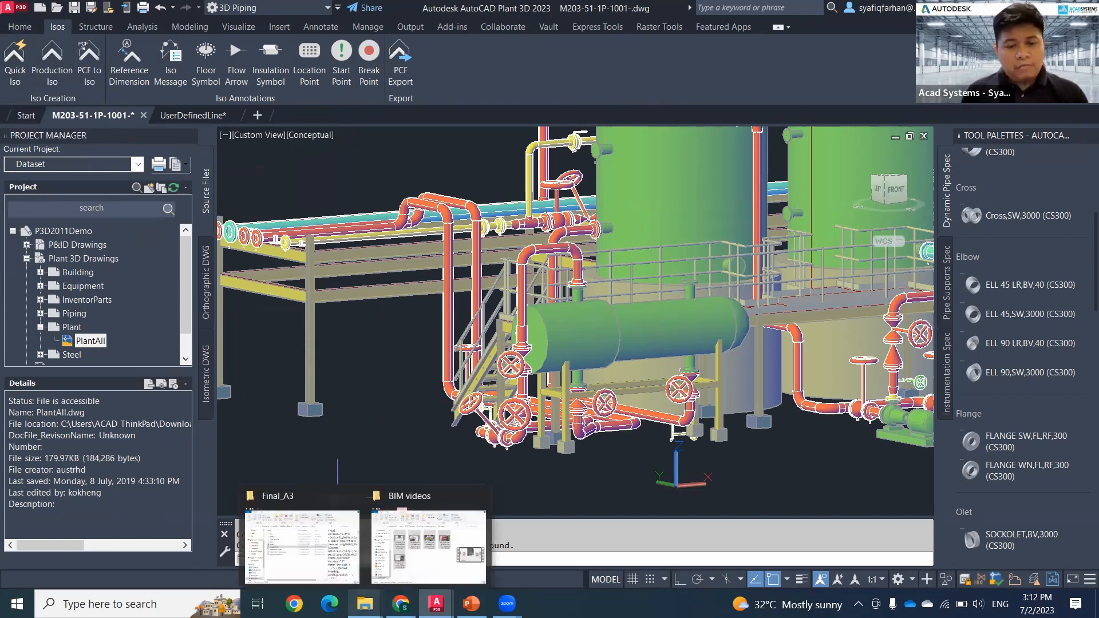
left_click(349, 575)
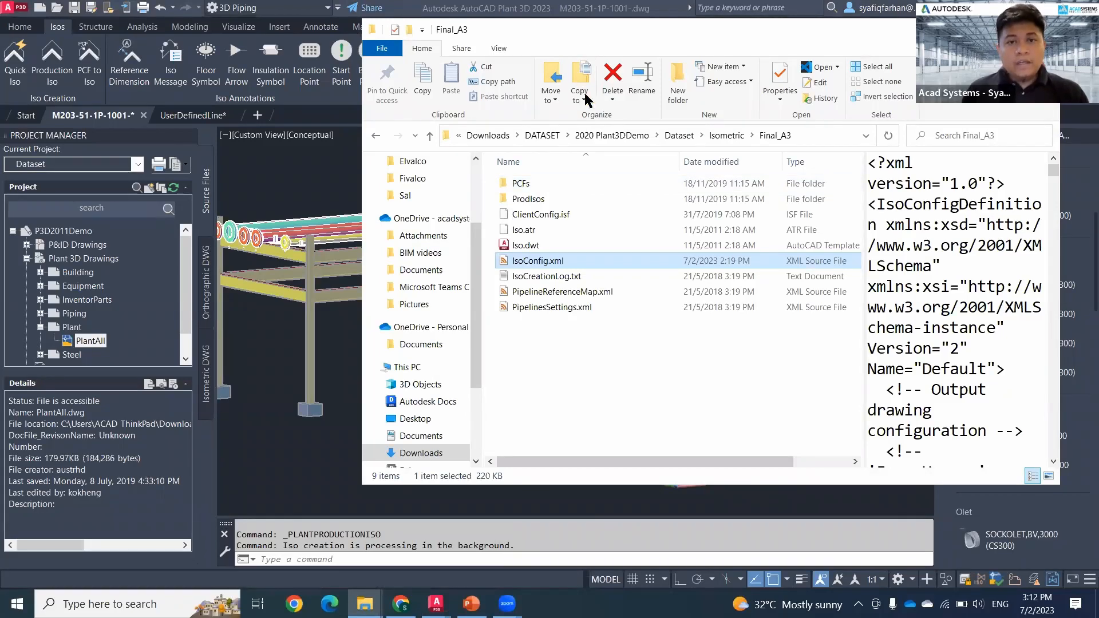
left_click_drag(586, 43, 571, 77)
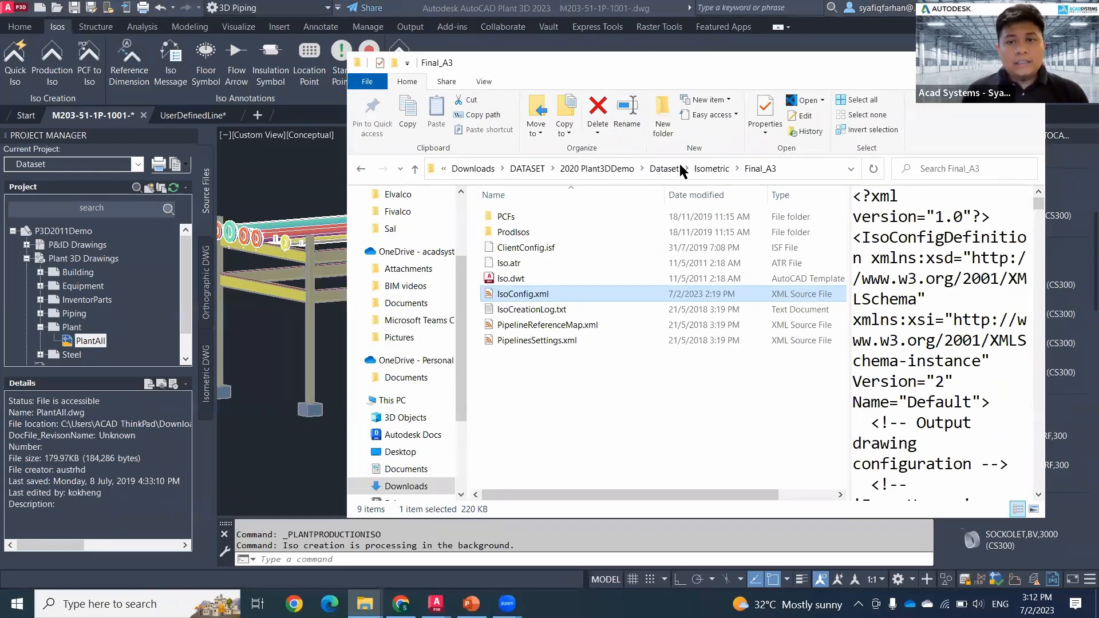
left_click(602, 169)
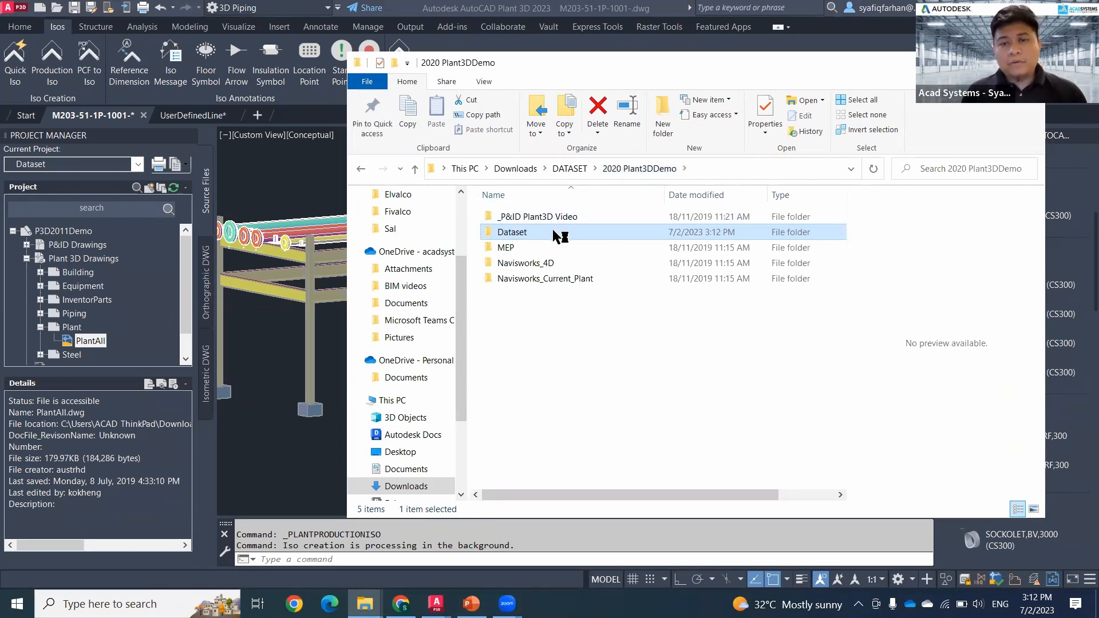
double_click(556, 234)
scroll(593, 356, "down", 3)
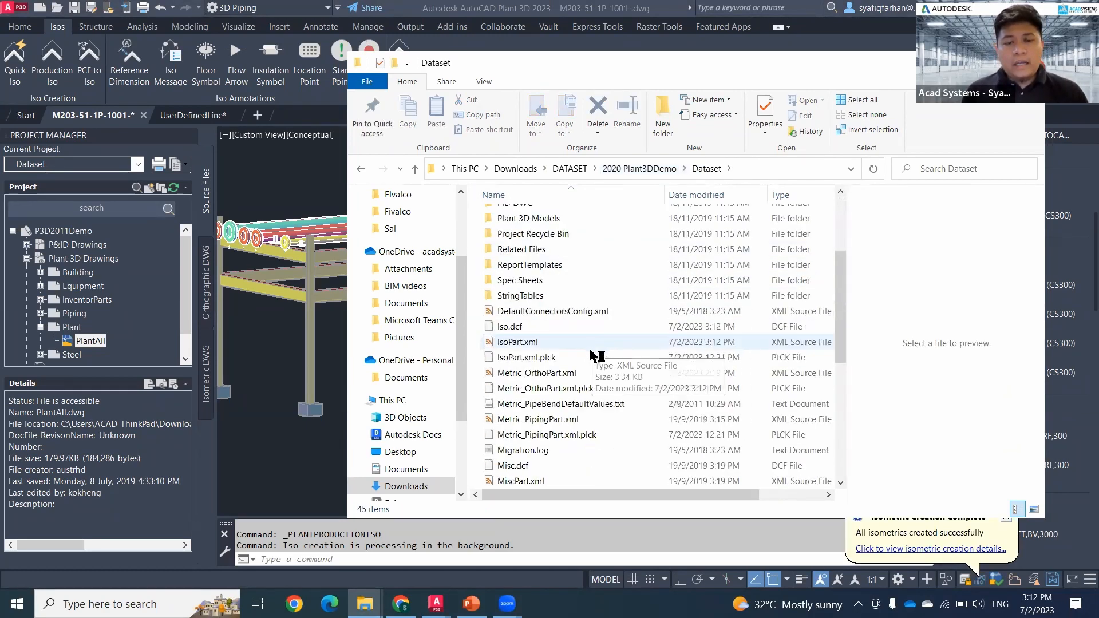
scroll(532, 258, "up", 1)
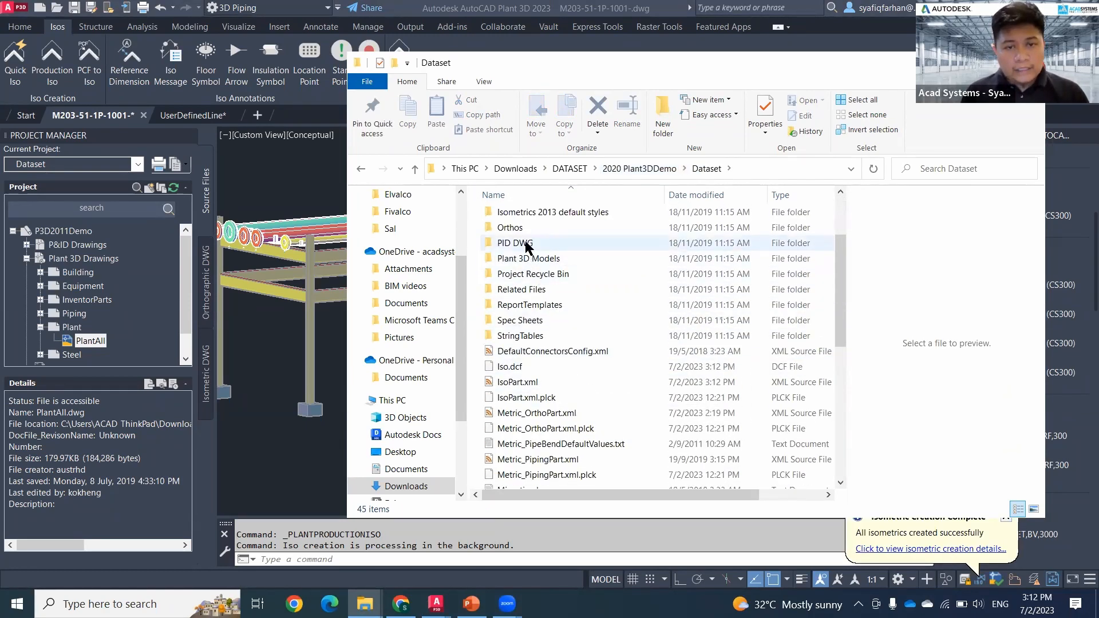
scroll(526, 248, "up", 1)
left_click(527, 247)
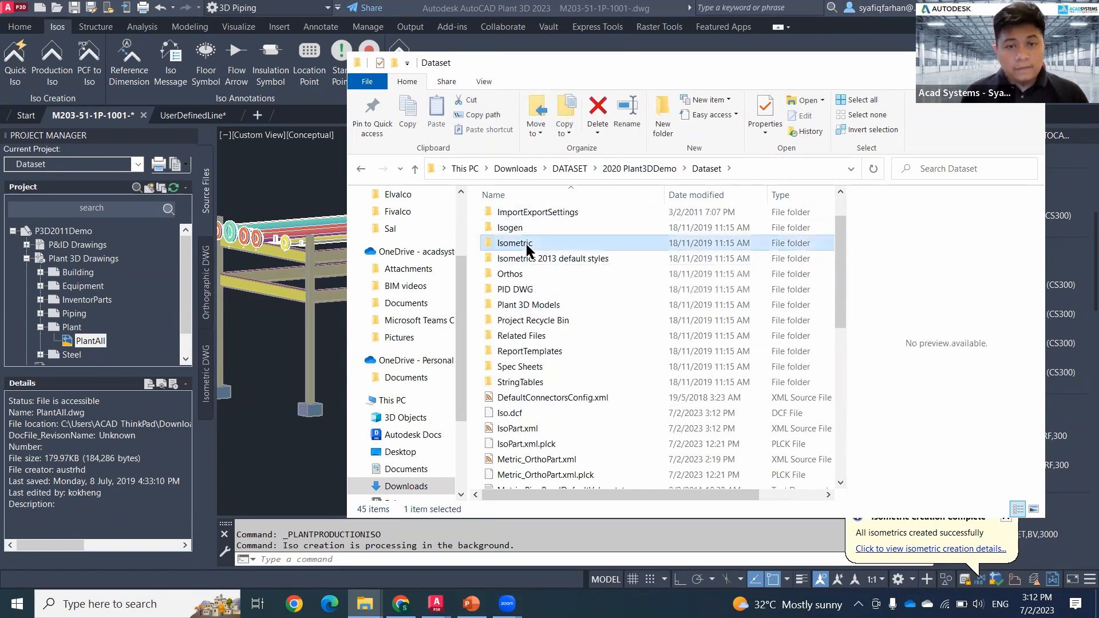
double_click(526, 247)
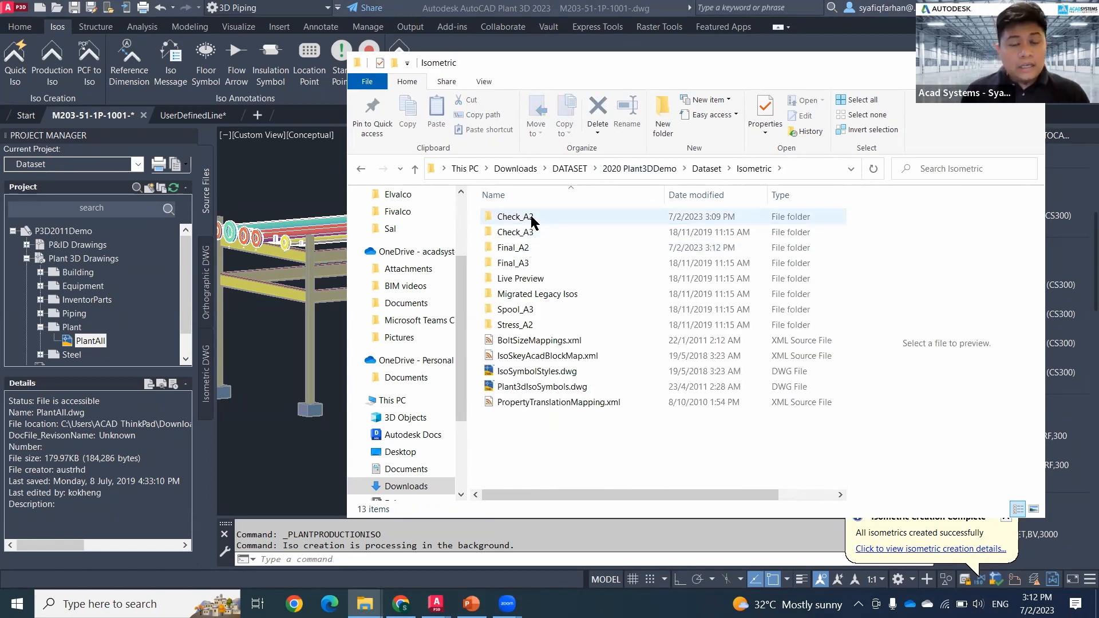
Step: Open the Final_A2 style's QuickIsos Drawings folder to view the stored Quick Iso files
double_click(542, 250)
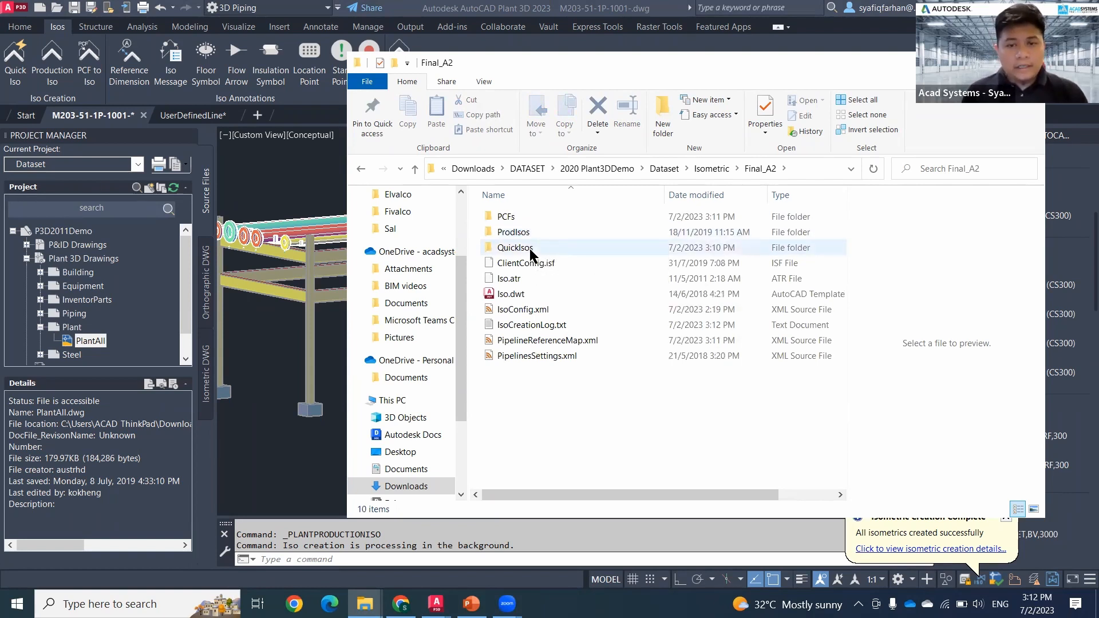
double_click(530, 249)
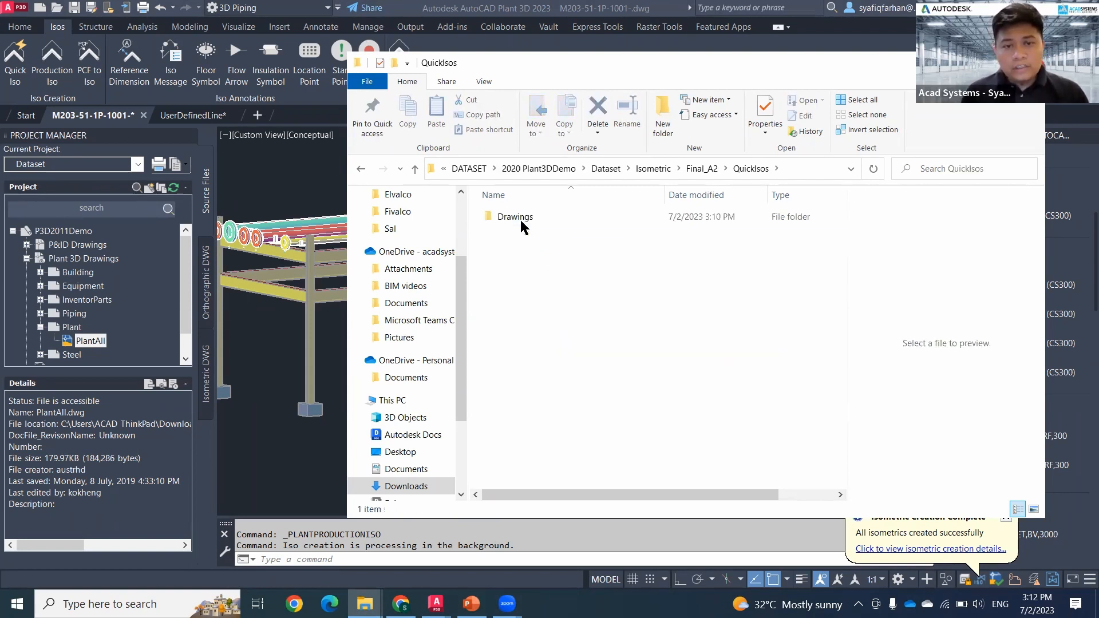
left_click(519, 218)
double_click(537, 219)
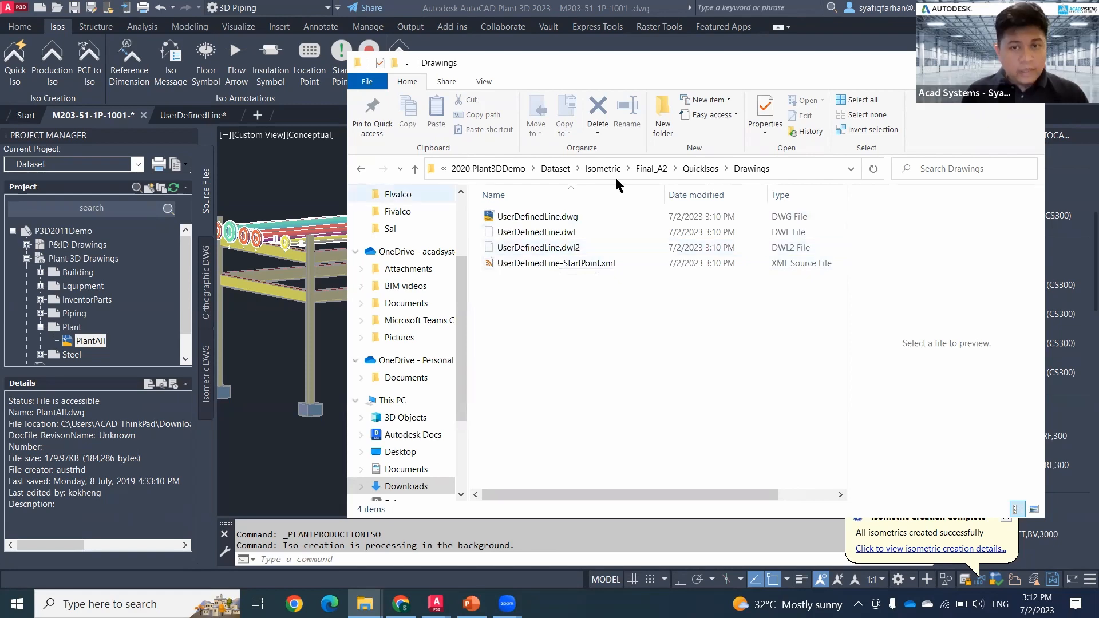
Step: Go back to the Final_A2 folder and open its ProdIsos Drawings folder to view the stored Production Iso files
left_click(653, 168)
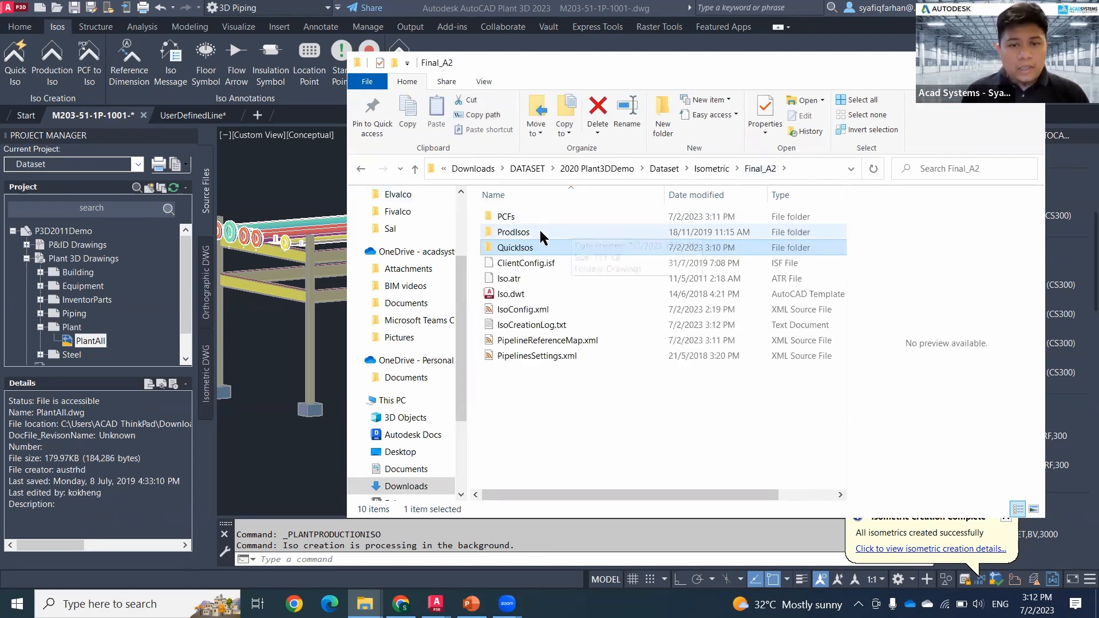
double_click(530, 232)
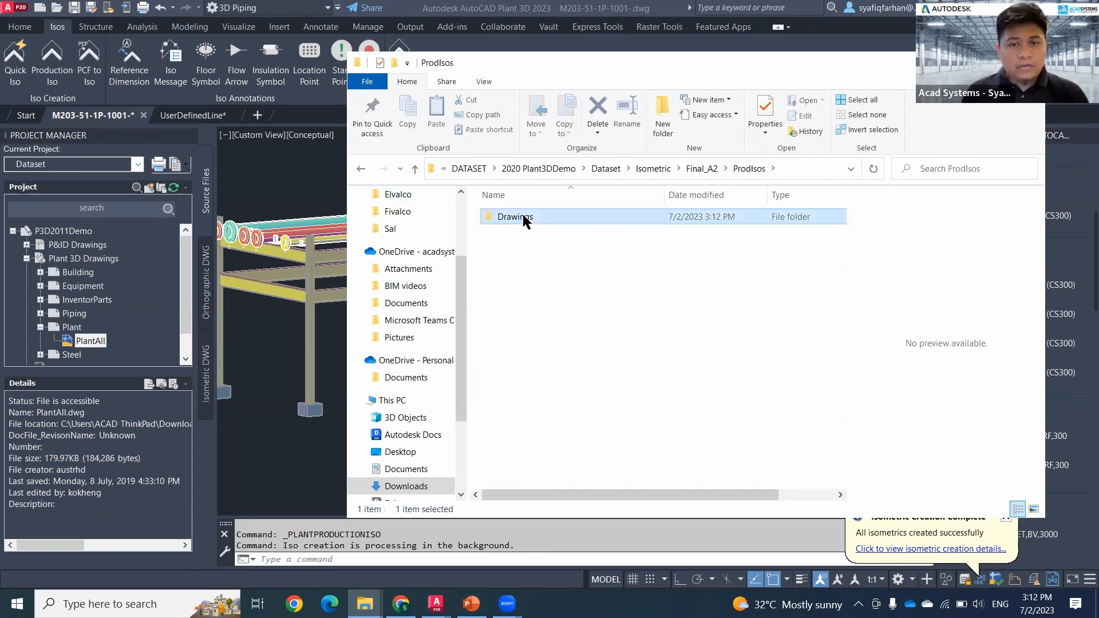
double_click(524, 218)
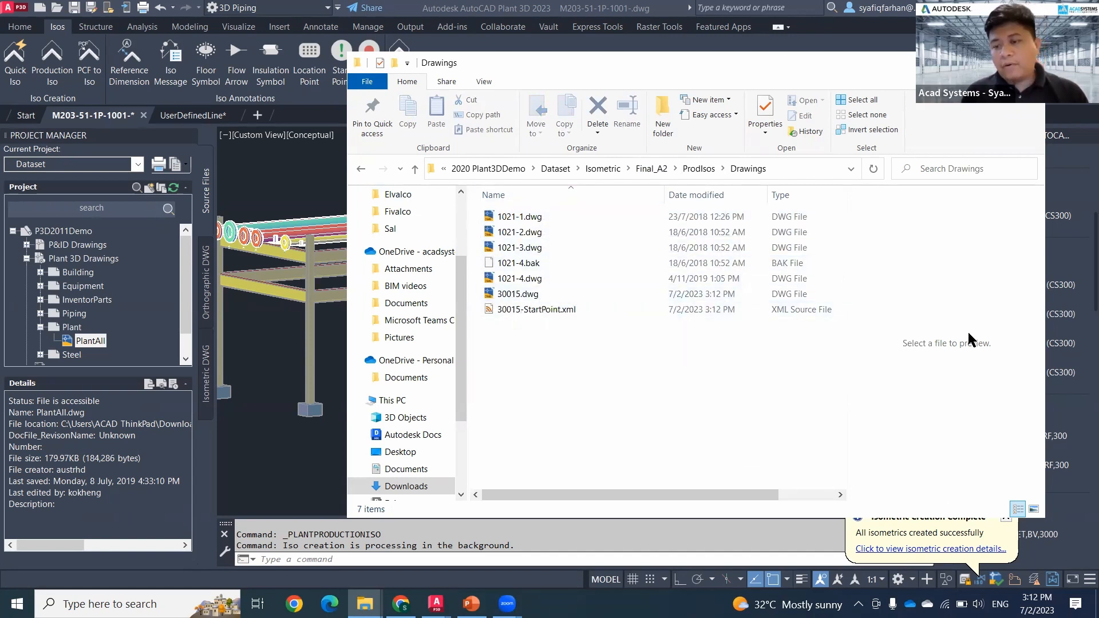
Step: Return to Plant 3D, open the generated isometric 30015.dwg from the creation details and inspect its drawing and line numbers in the title block
left_click(927, 550)
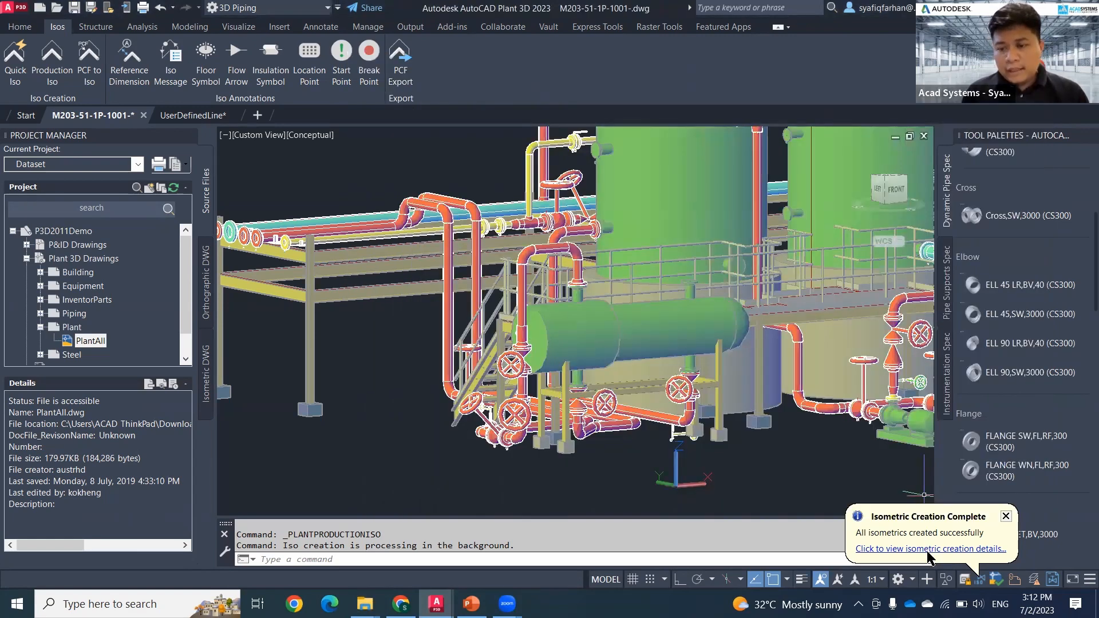
left_click(584, 433)
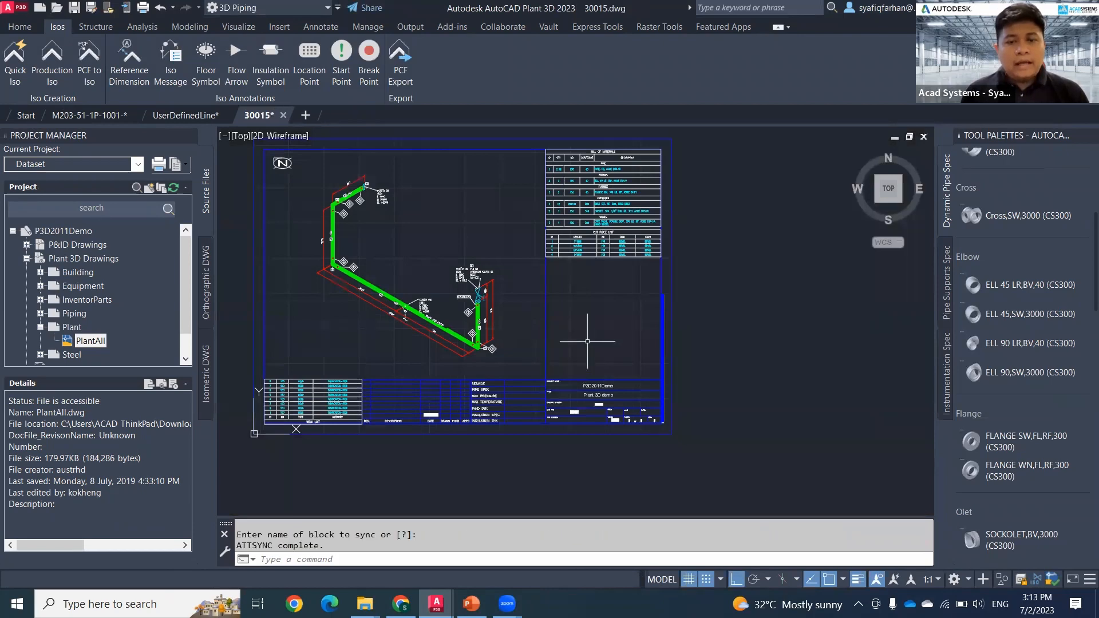
middle_click_drag(588, 343, 559, 257)
scroll(576, 324, "up", 2)
middle_click_drag(705, 312, 799, 315)
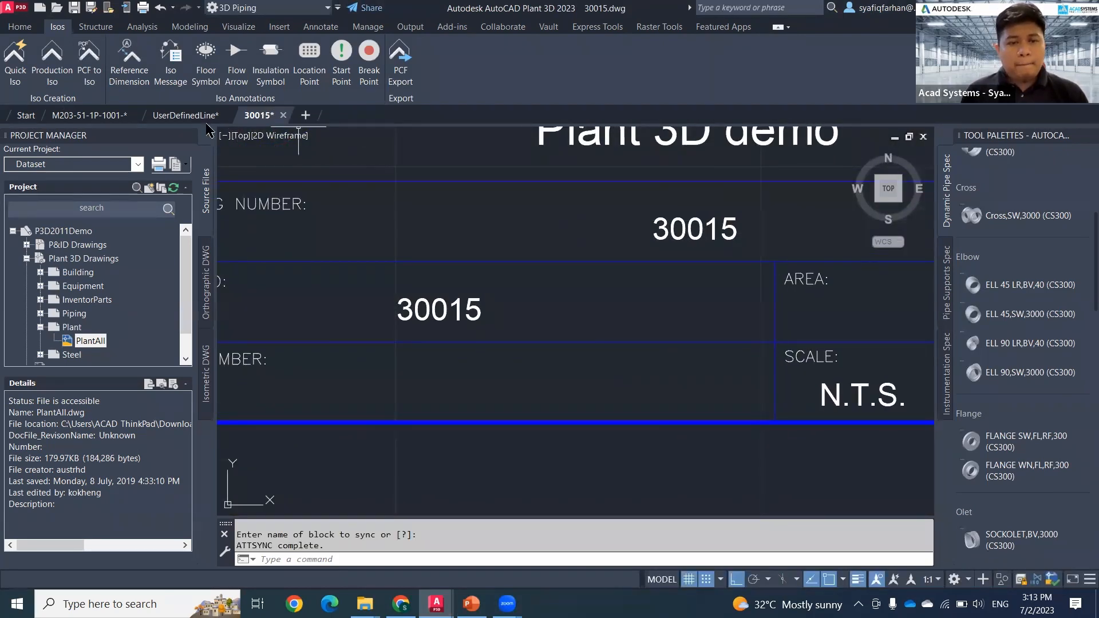
Step: Switch to UserDefinedLine.dwg and compare its title block and isometric sheet with the Production Iso
left_click(189, 117)
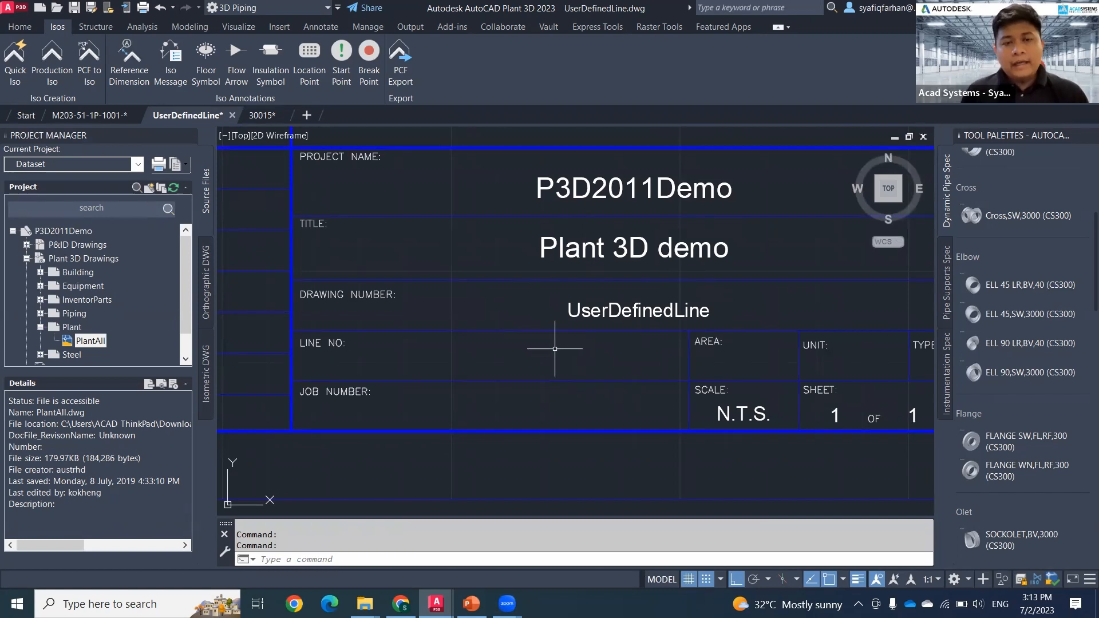
scroll(554, 348, "down", 5)
middle_click_drag(540, 346, 663, 410)
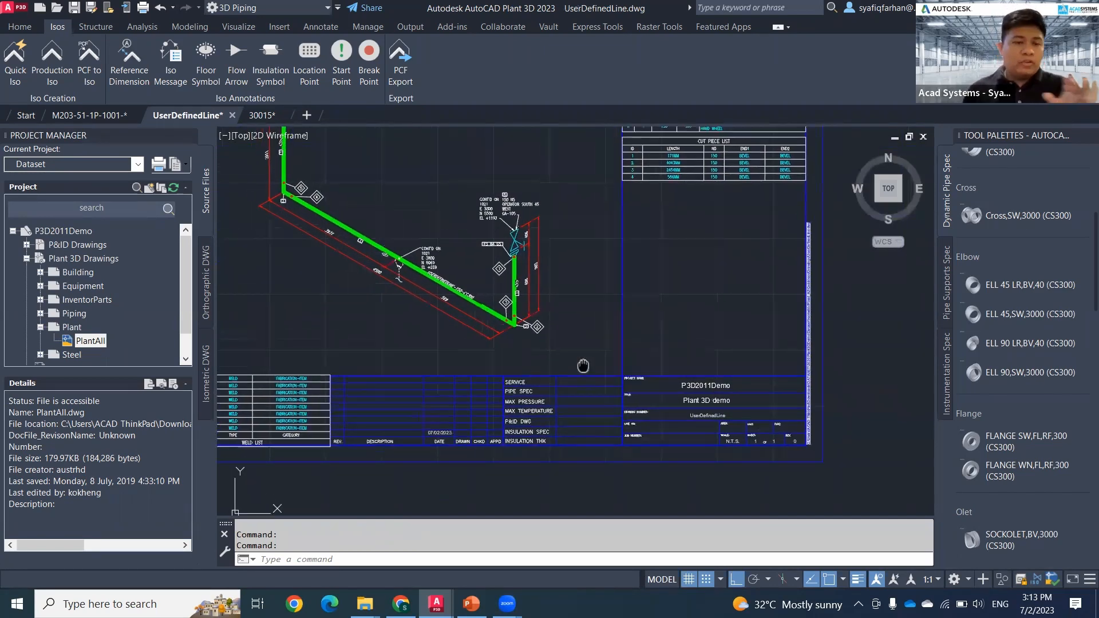
middle_click_drag(584, 363, 621, 404)
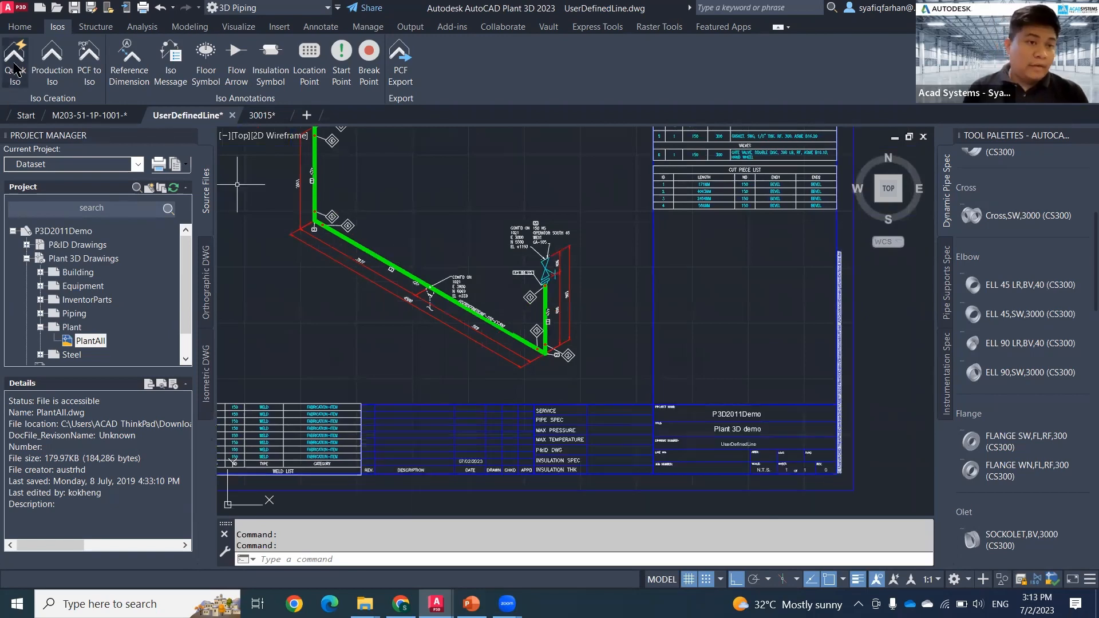
Step: Set the DWGNAME attribute in UserDefinedLine.dwg's title block to 30015 and apply the change
middle_click_drag(564, 345, 542, 289)
scroll(720, 382, "up", 4)
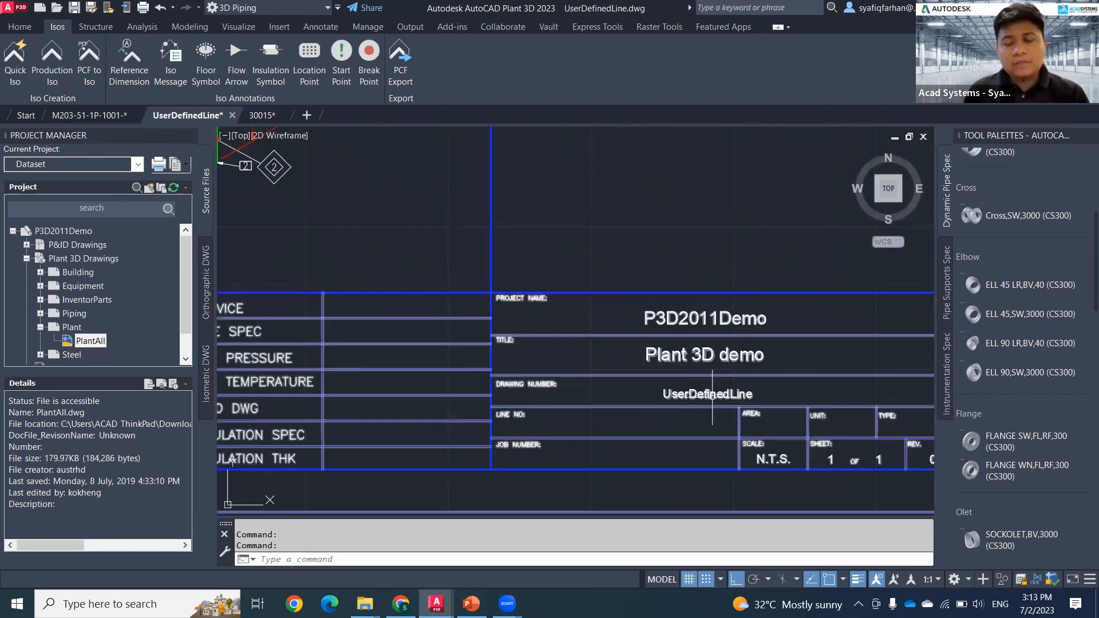
middle_click_drag(718, 394, 721, 331)
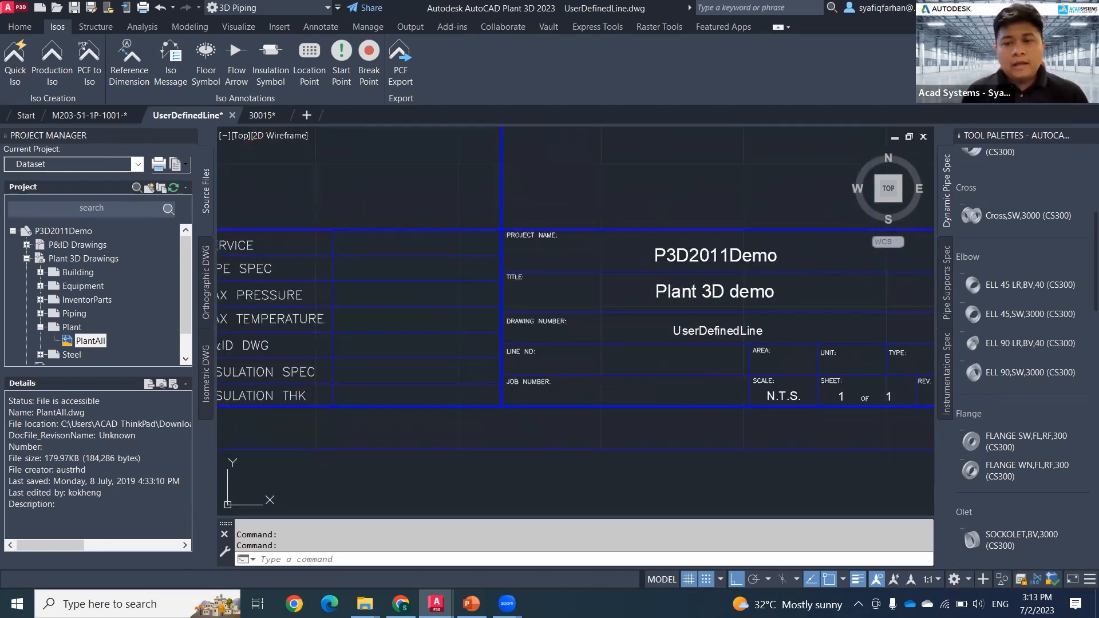
double_click(730, 335)
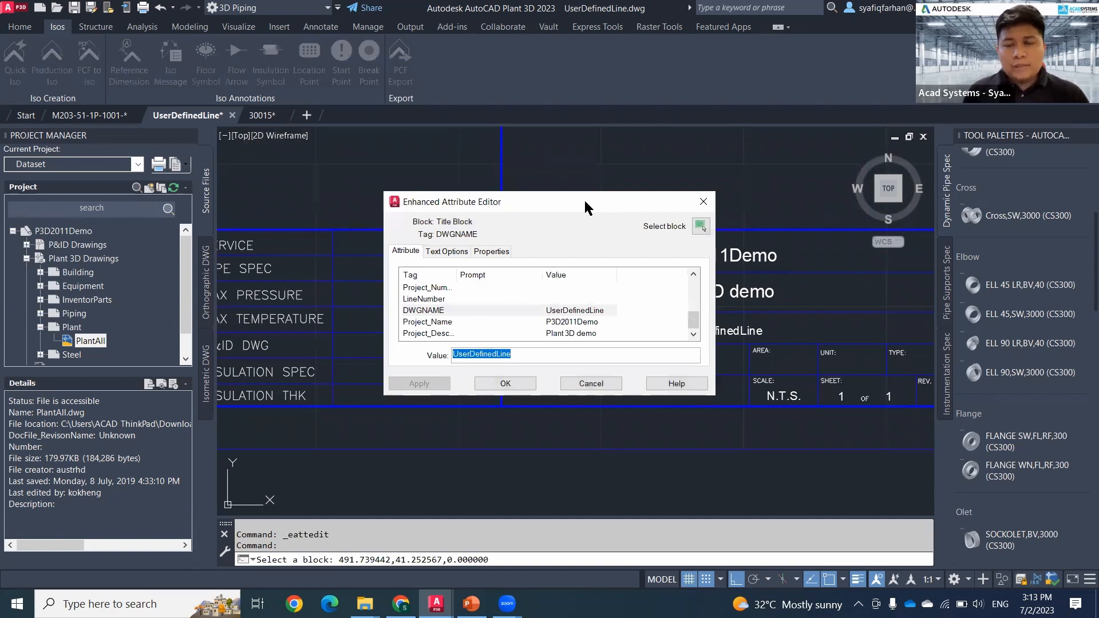
left_click_drag(585, 205, 466, 186)
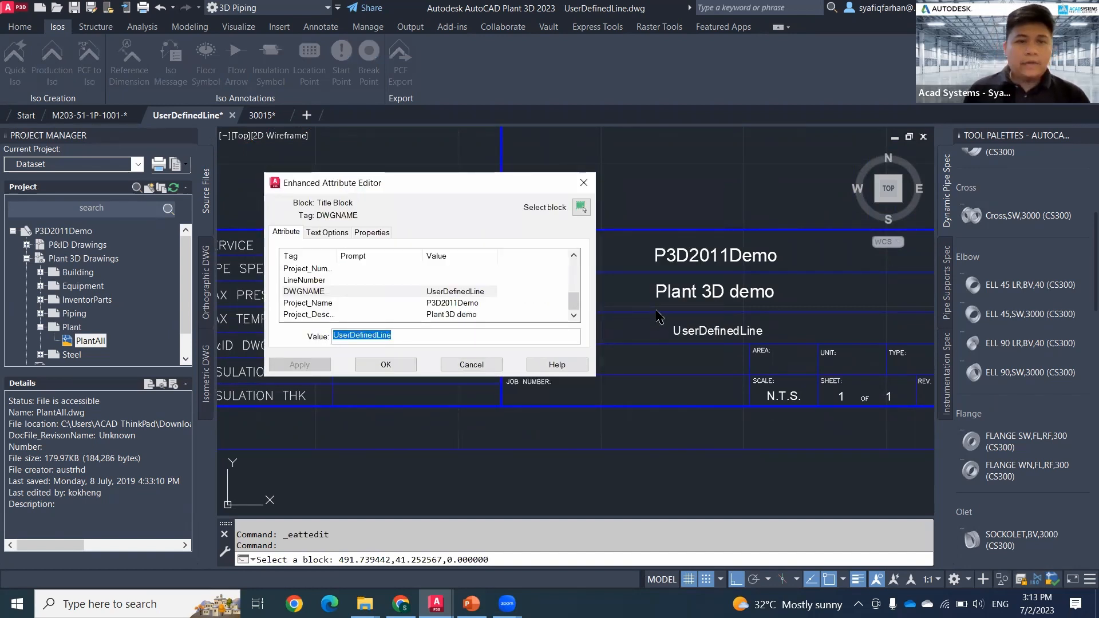
type("300")
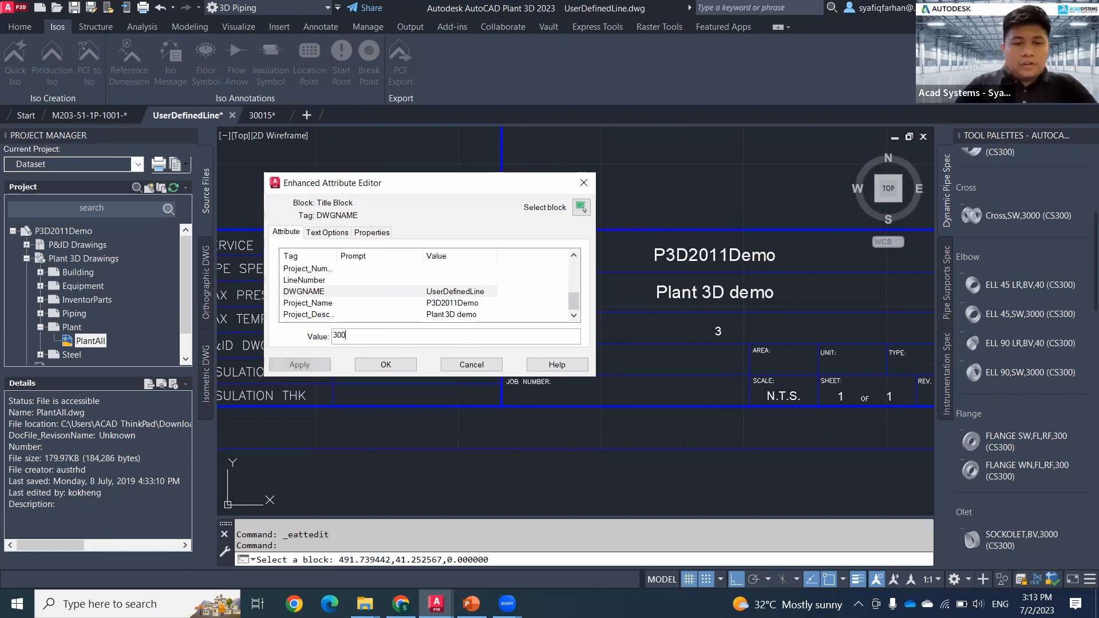
type("15")
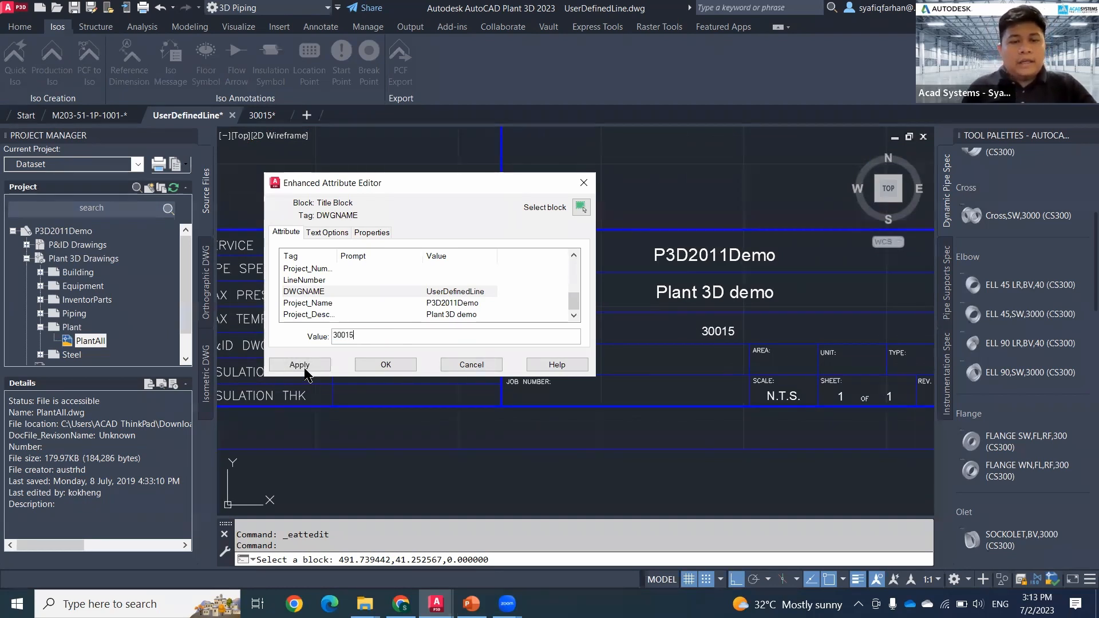
left_click(300, 365)
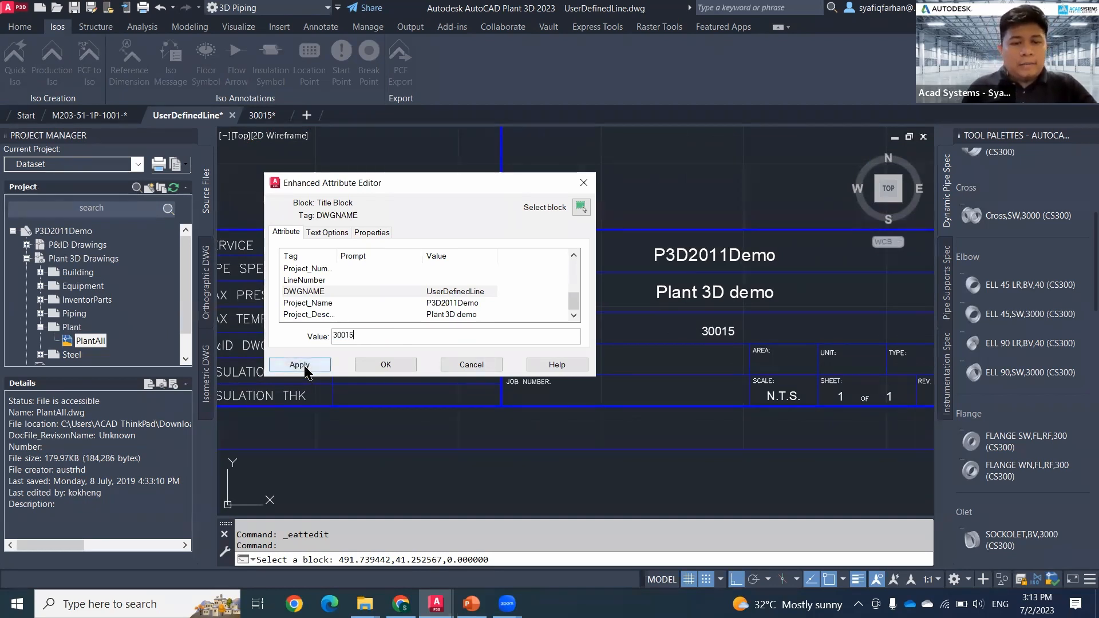
left_click(589, 182)
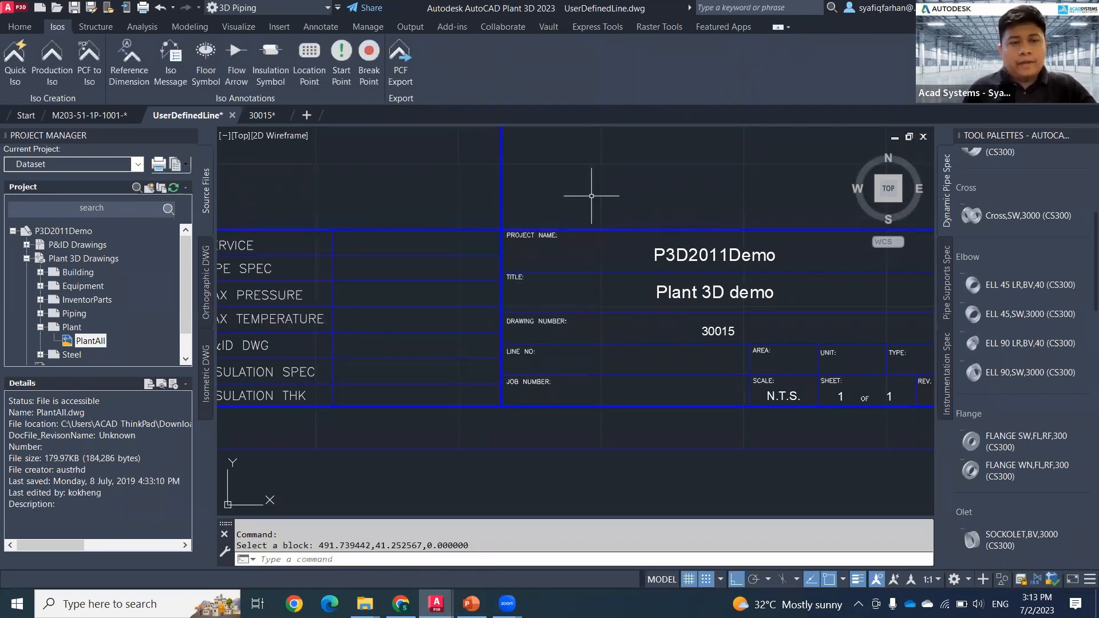
Step: Inspect the edited title block and the complete isometric sheet of UserDefinedLine.dwg
middle_click_drag(678, 322, 701, 342)
mouse_move(192, 119)
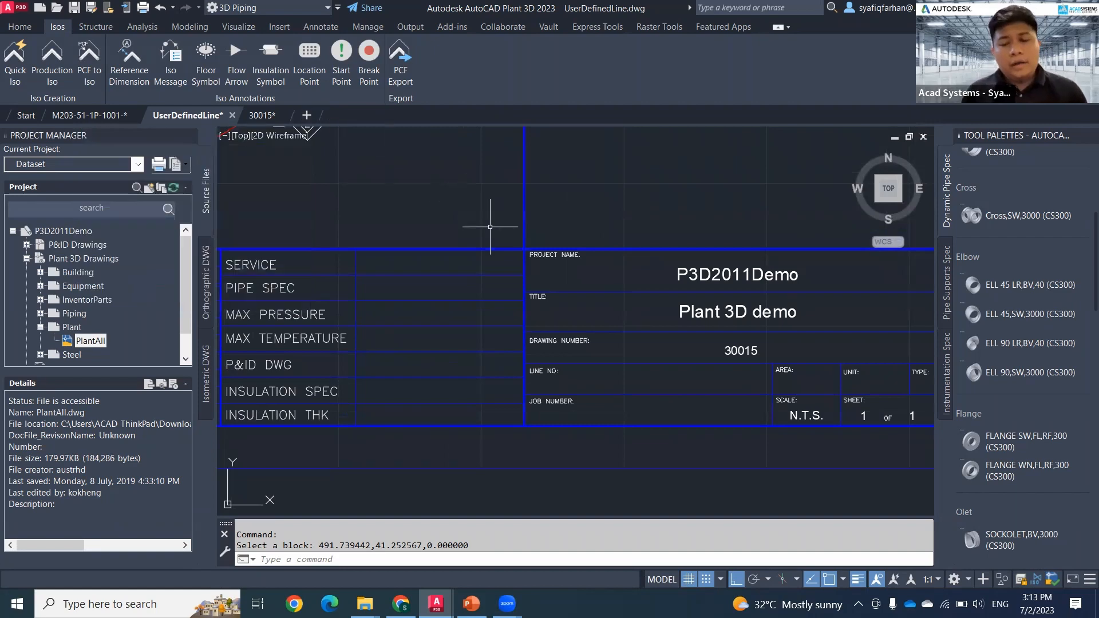
scroll(531, 283, "down", 3)
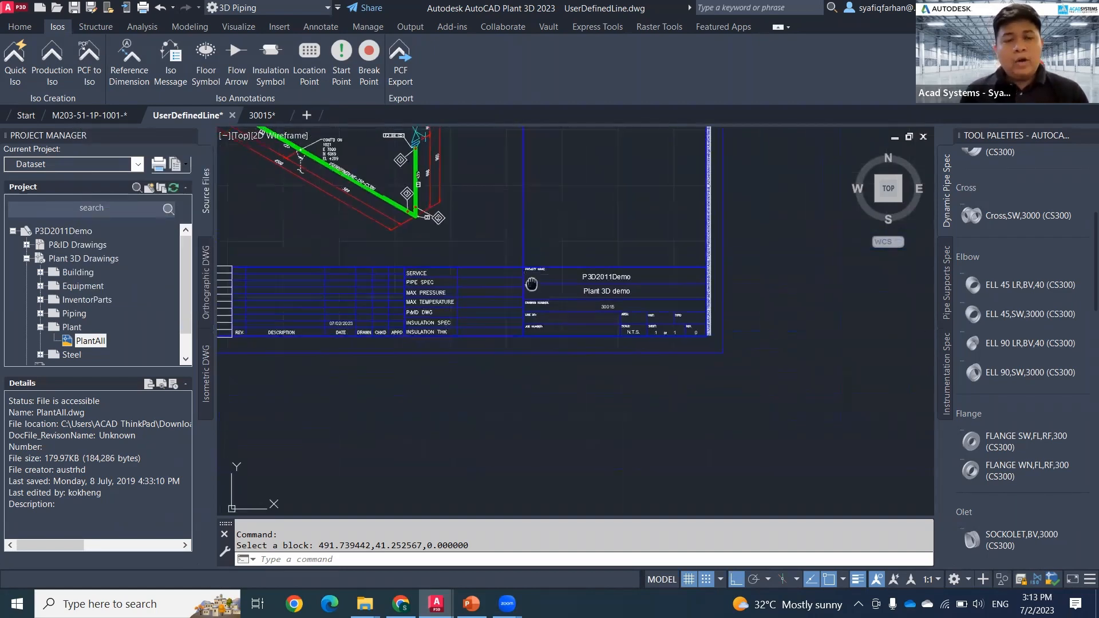
middle_click_drag(531, 284, 614, 366)
scroll(554, 343, "down", 2)
middle_click_drag(515, 337, 505, 356)
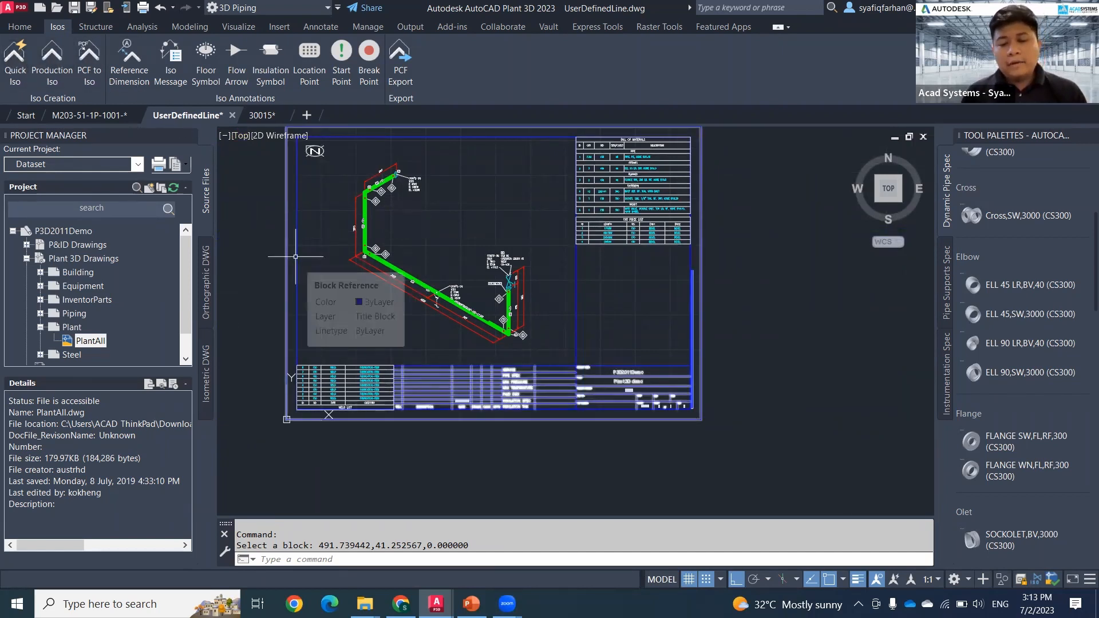
Step: Return to the M203-51-1P-1001 drawing and view the whole 3D plant model
left_click(117, 117)
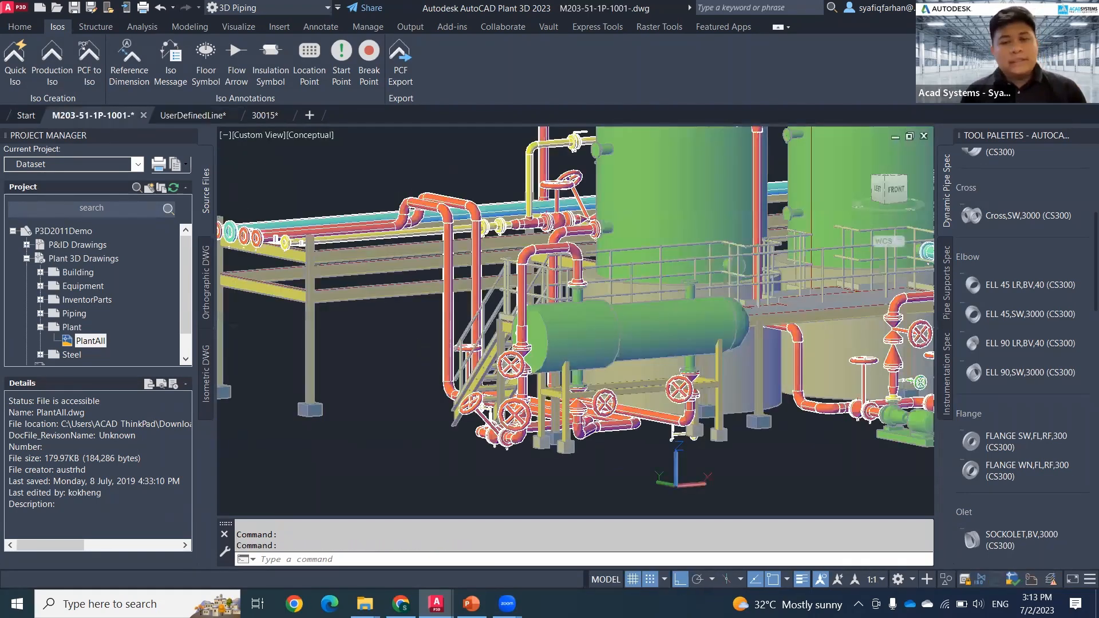
middle_click_drag(428, 376, 412, 363)
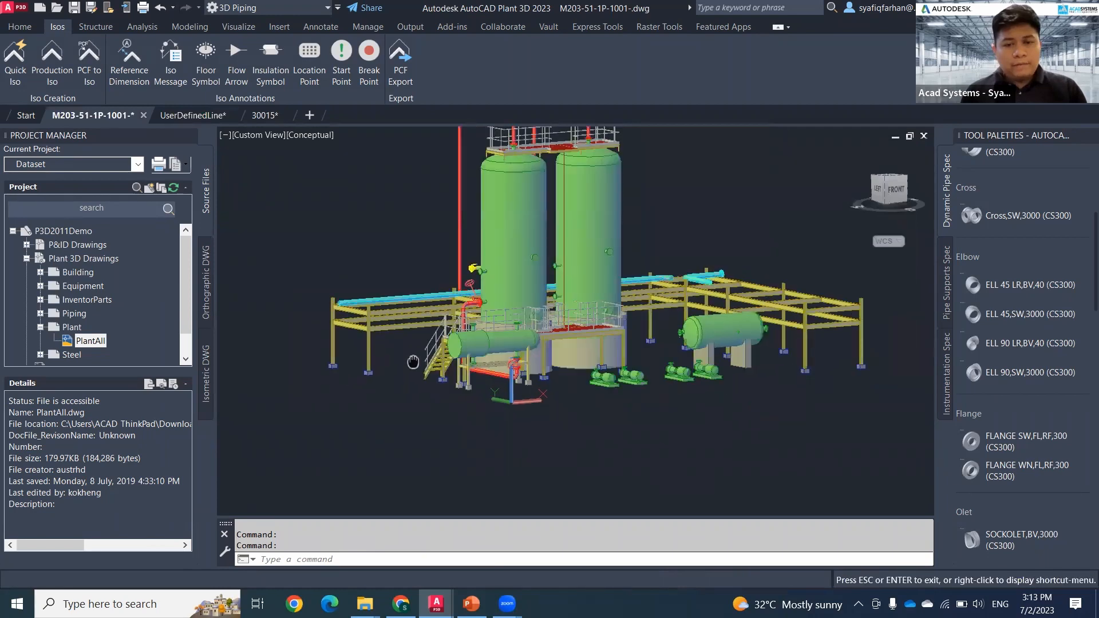
mouse_move(378, 412)
middle_mouse_down("shift")
mouse_move(385, 381)
mouse_move(380, 430)
middle_mouse_up("shift")
key("Escape")
key("Escape")
middle_click_drag(389, 361, 378, 402)
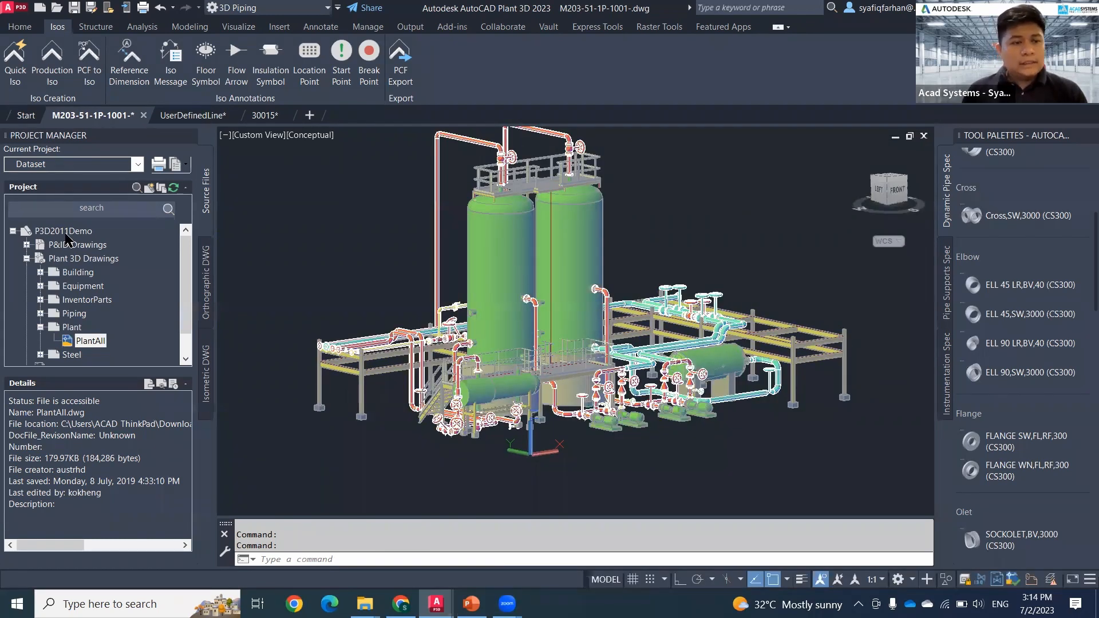
Step: Open Project Setup for the P3D2011Demo project and list the Isometric DWG Settings categories
left_click(66, 232)
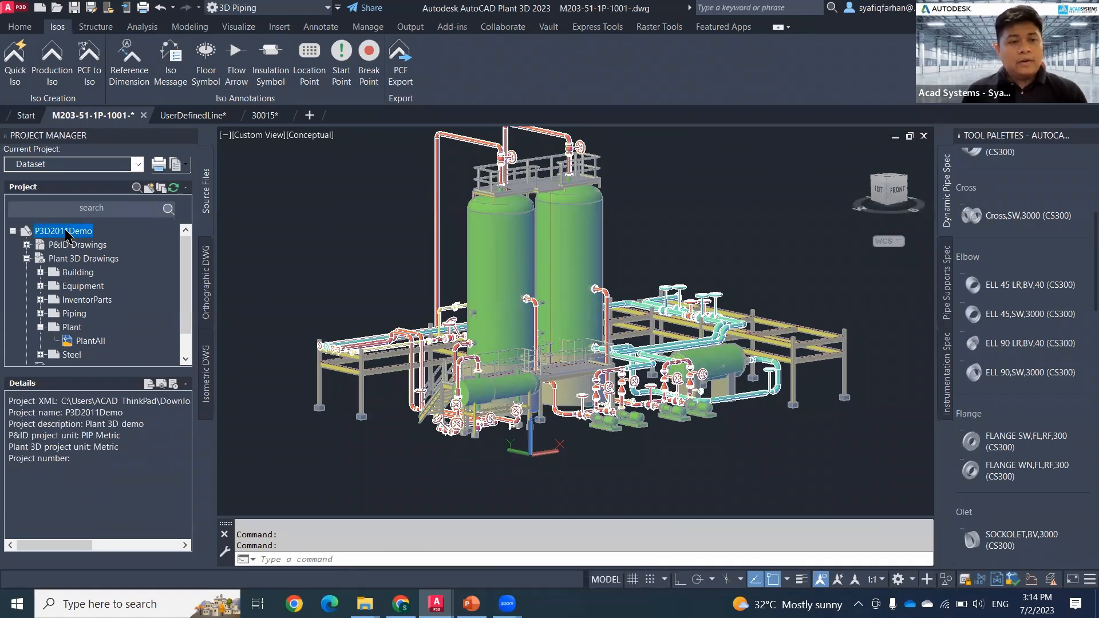
right_click(67, 234)
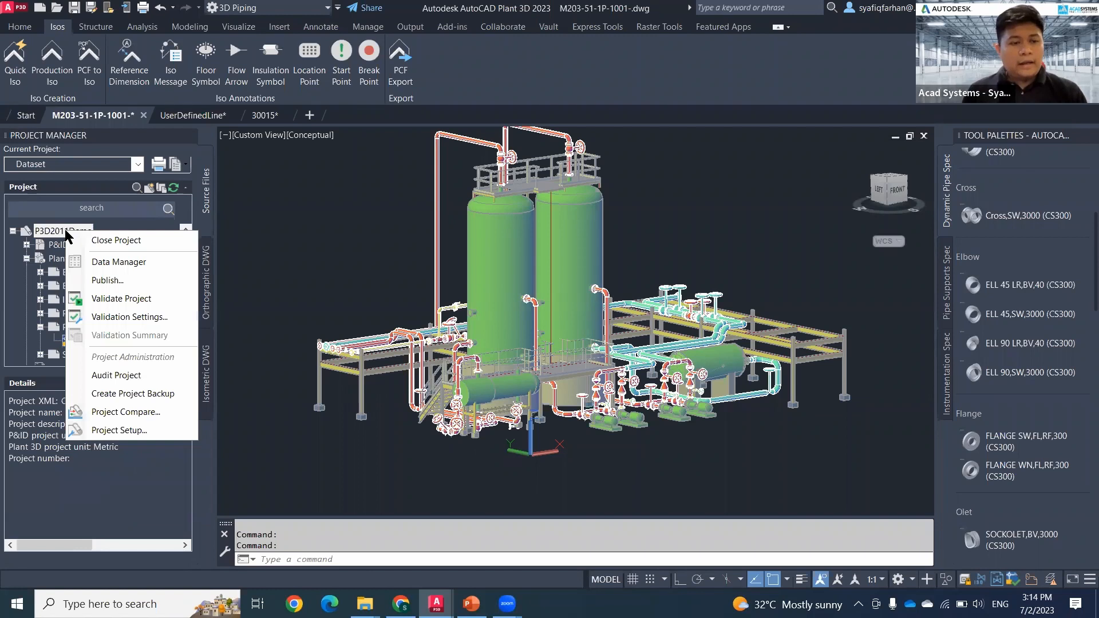
left_click(123, 431)
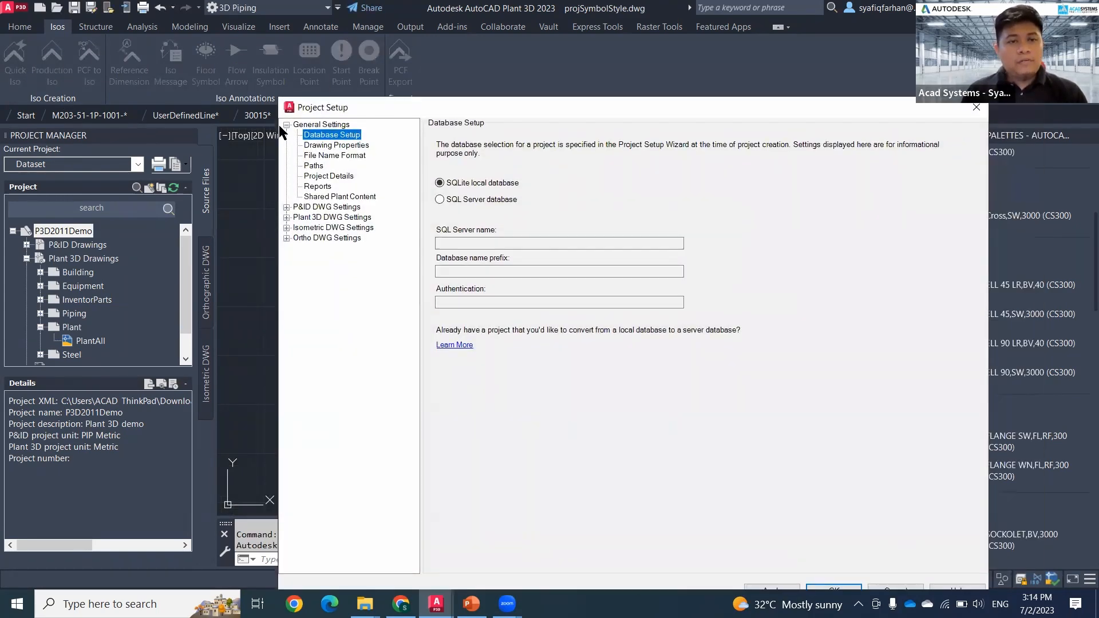
left_click(287, 124)
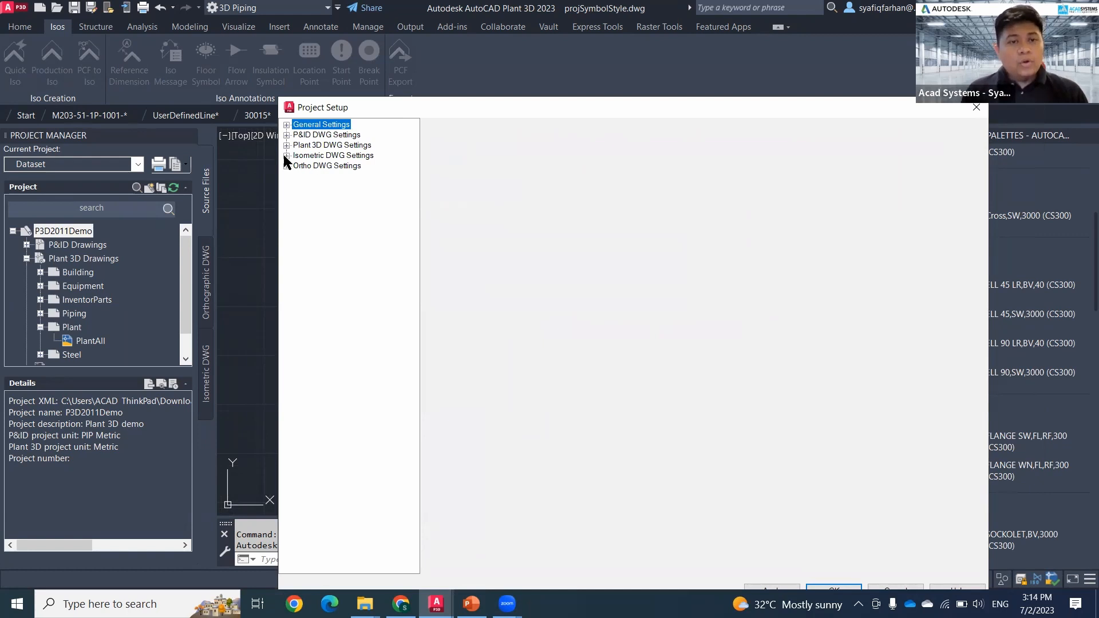
left_click(286, 155)
left_click(301, 156)
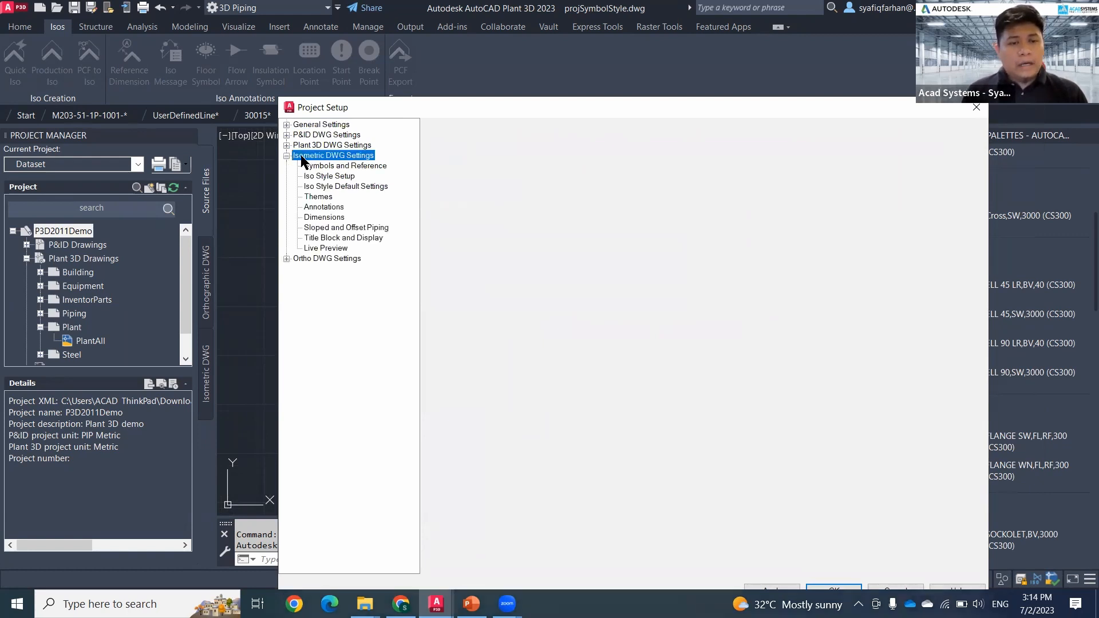
Step: Review the Symbols and Reference defaults for floor level, gridline, steel beam, steel column, pipeline, wall and miscellaneous objects
left_click(337, 166)
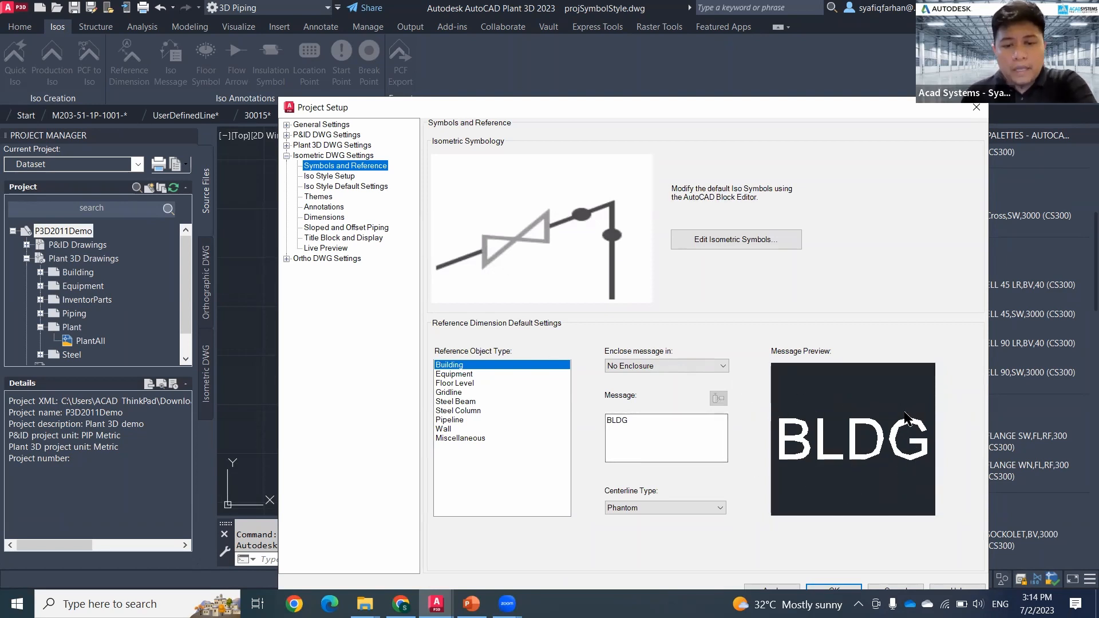
left_click(454, 384)
left_click(455, 393)
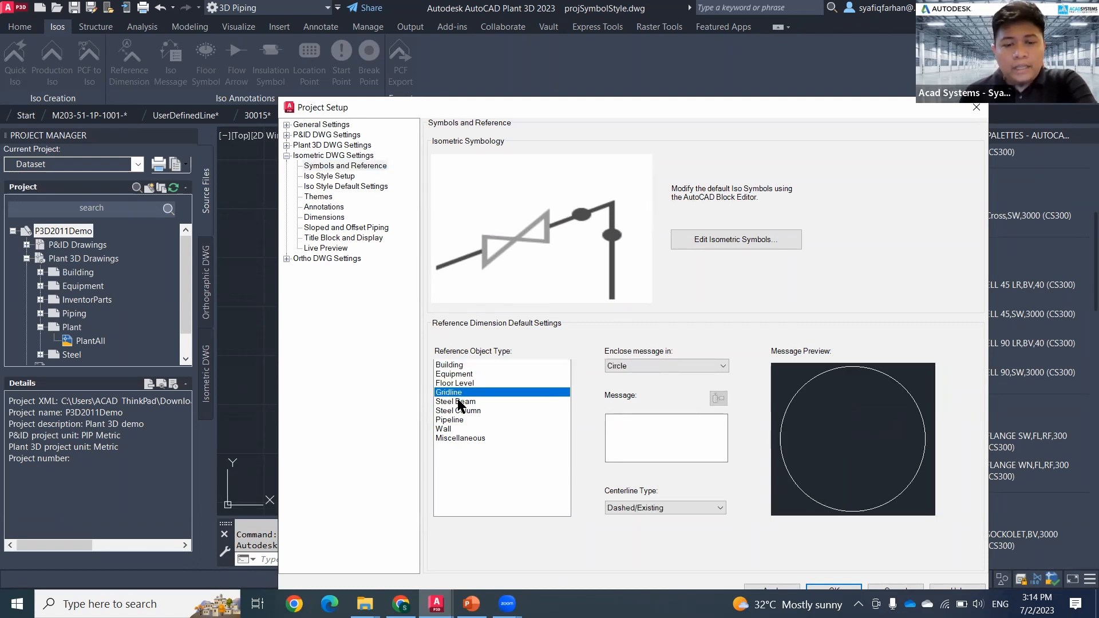
left_click(460, 403)
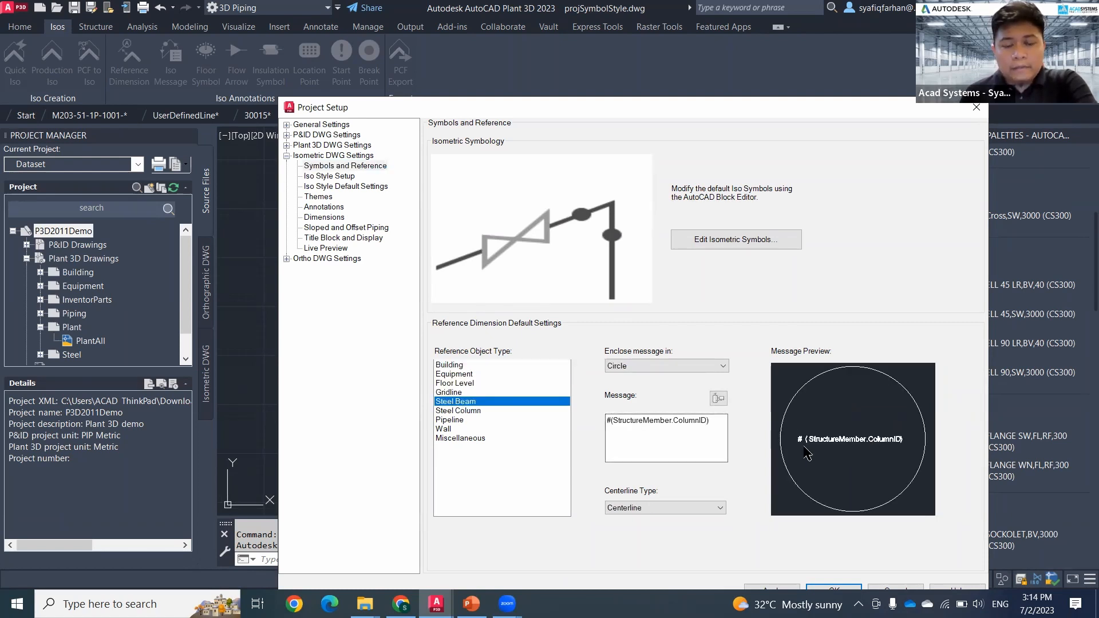
left_click(452, 411)
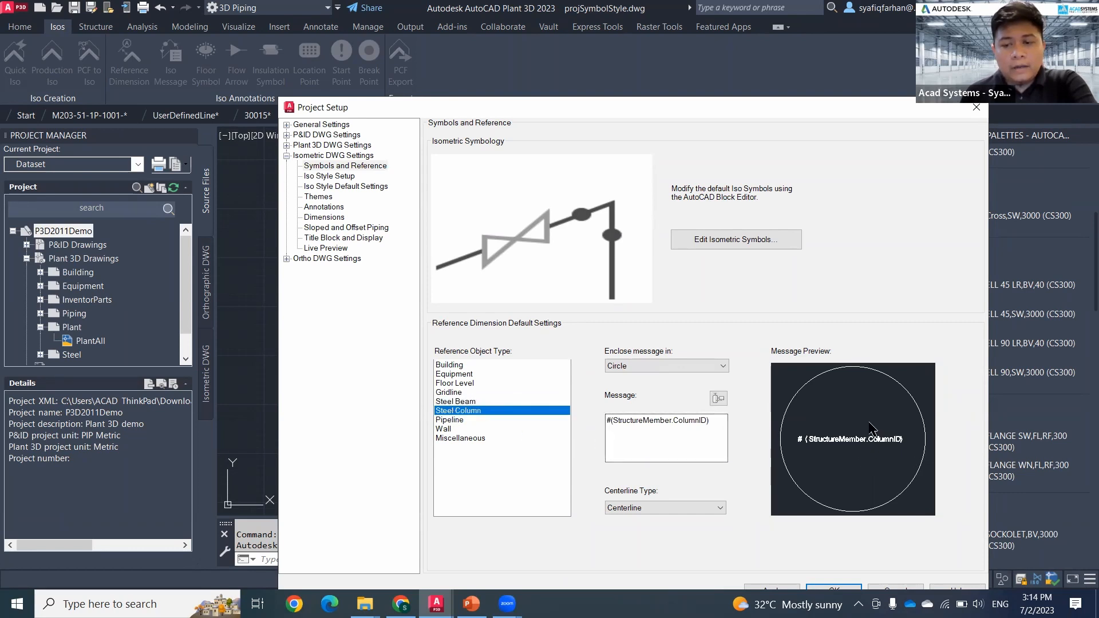
left_click(450, 420)
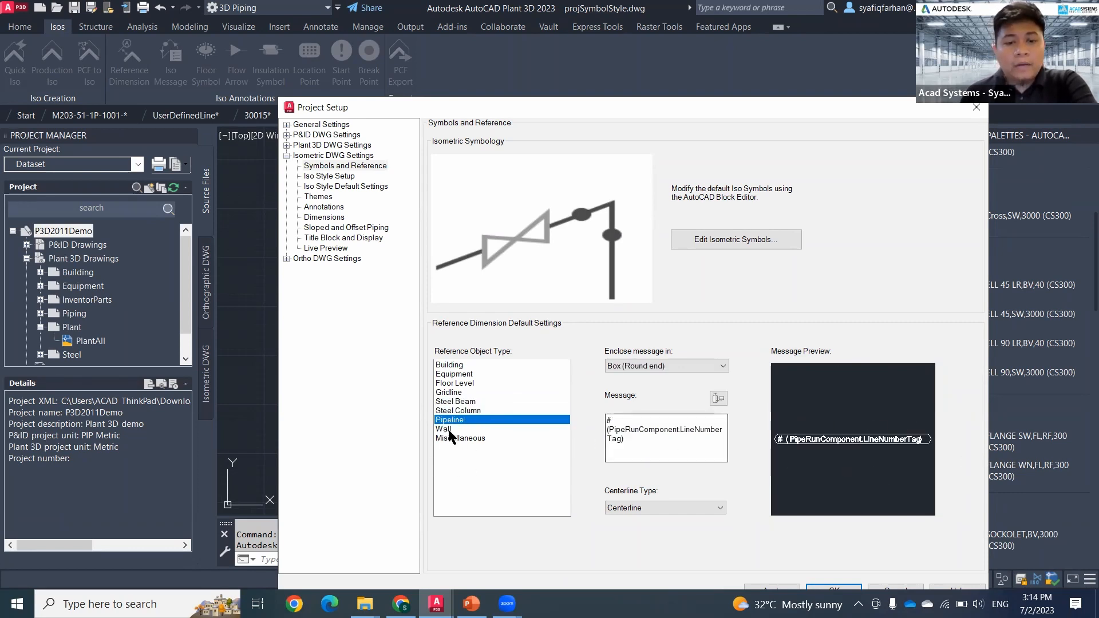
left_click(450, 430)
left_click(462, 438)
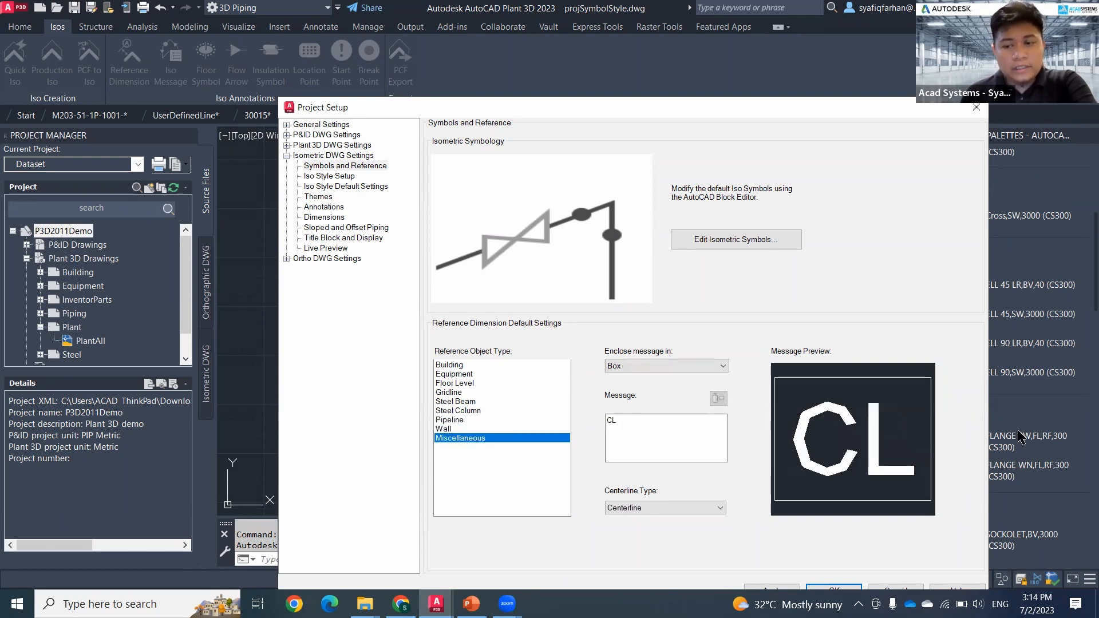
Step: Go to Iso Style Setup and choose the Final_A2 iso style
left_click(330, 176)
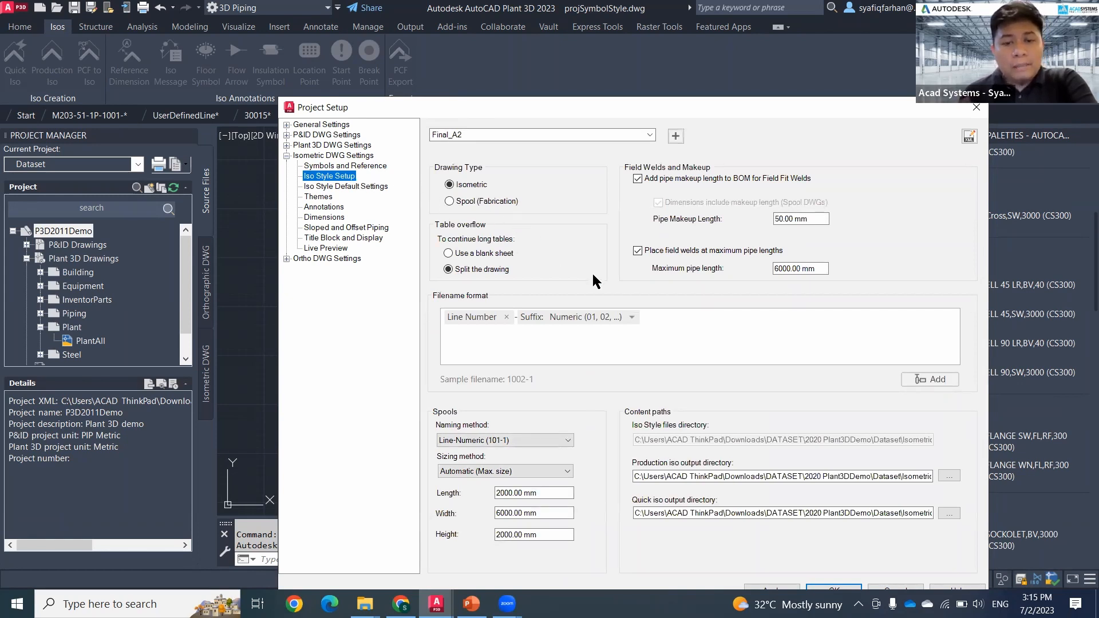
left_click(638, 133)
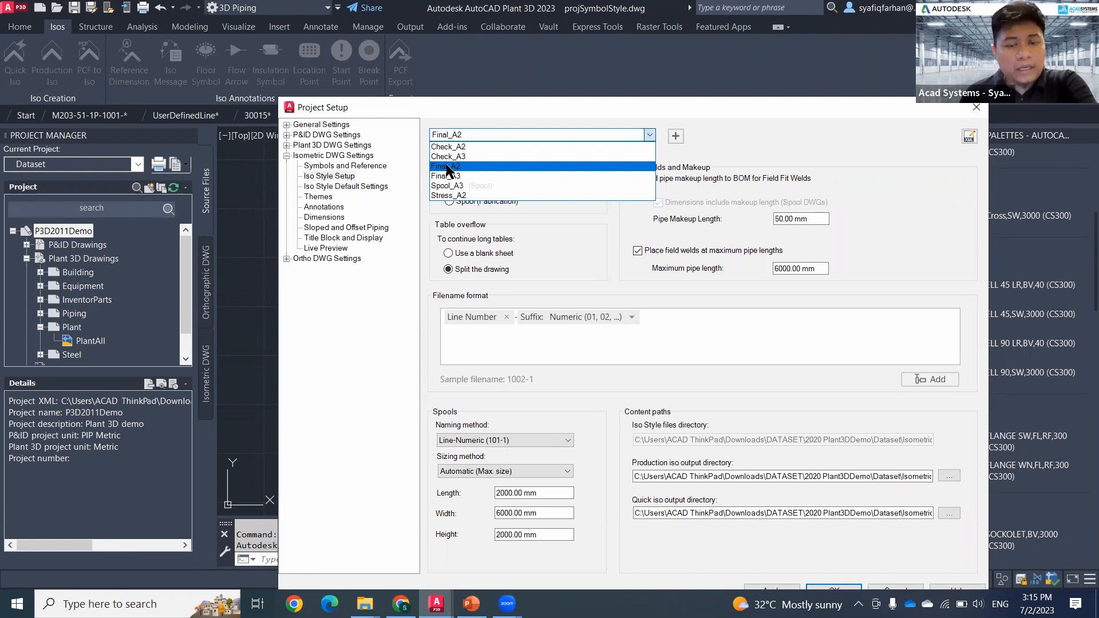
left_click(447, 166)
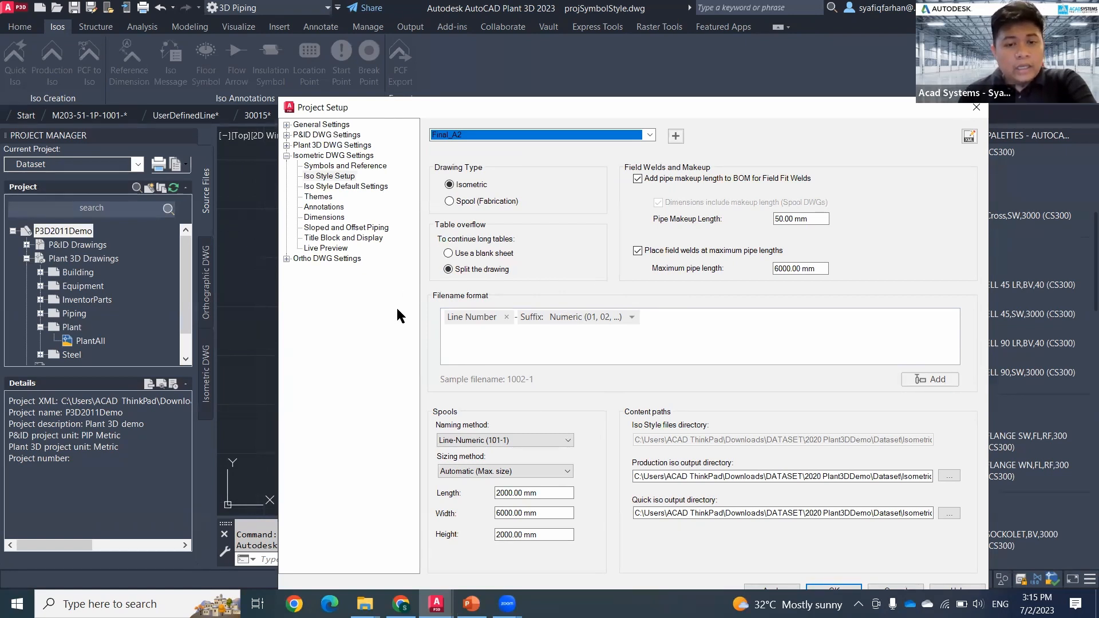
Step: Add the Nominal Size property ahead of Line Number in the Final_A2 filename format, keeping the numeric suffix
left_click(443, 321)
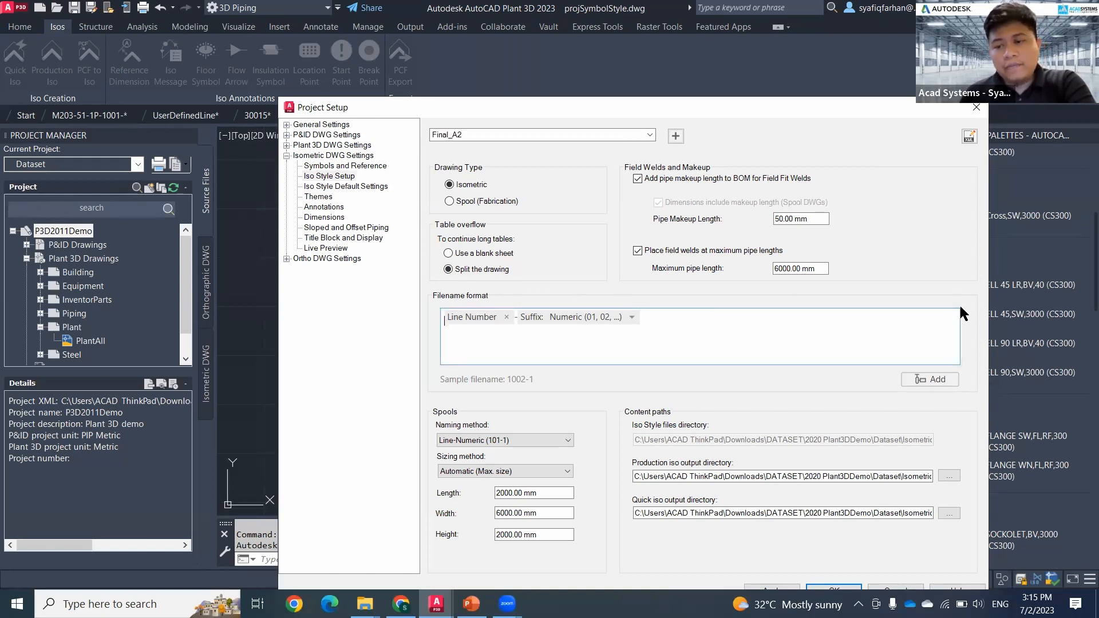
left_click(935, 379)
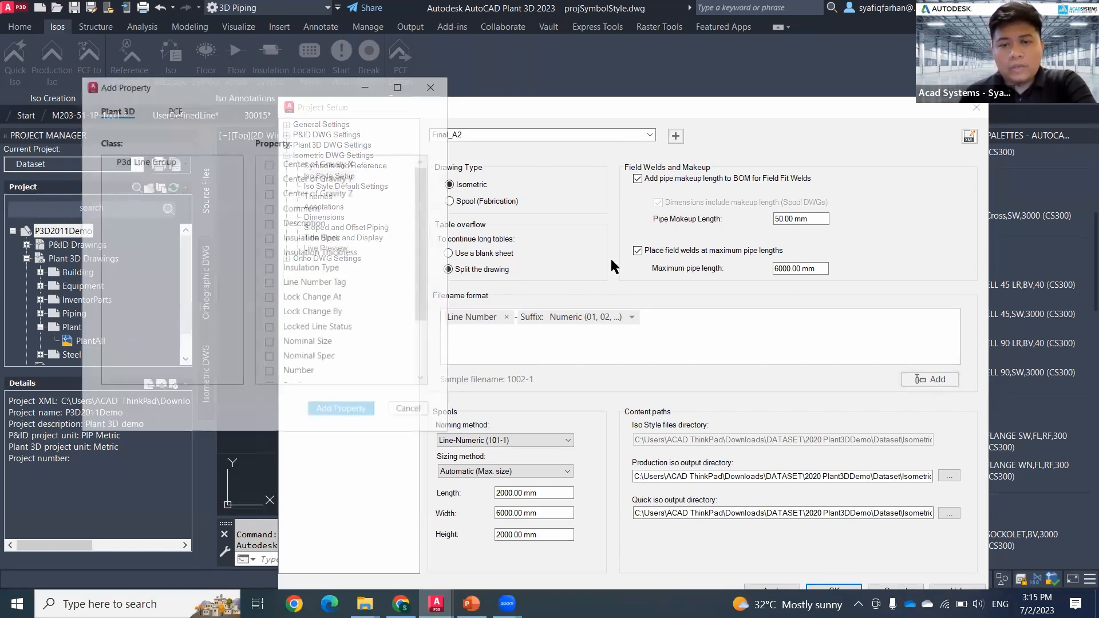
left_click_drag(283, 93, 243, 97)
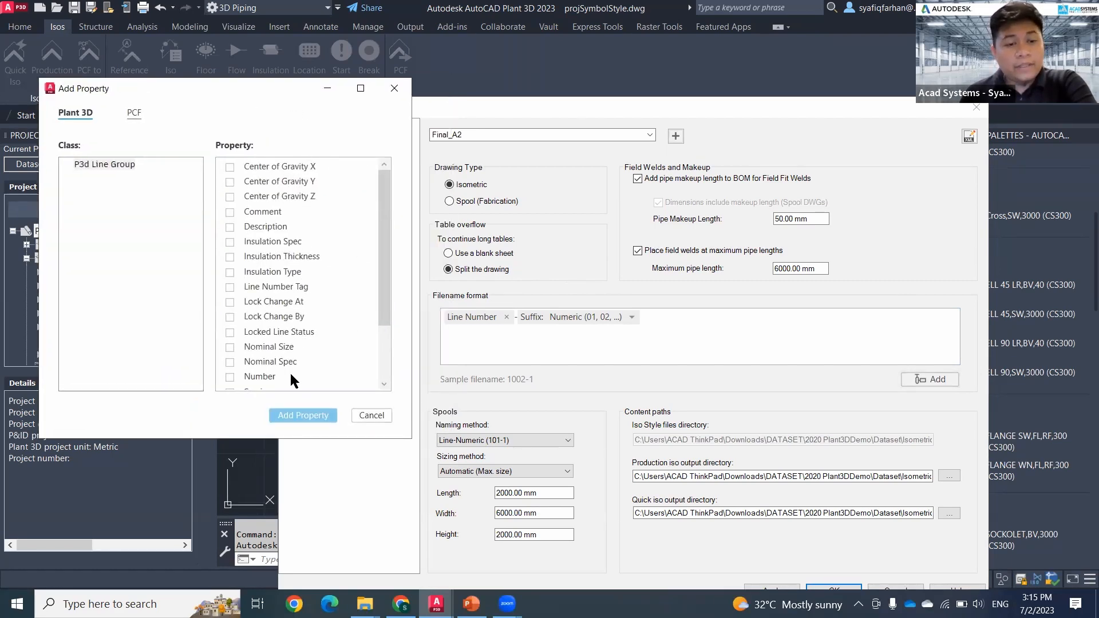
scroll(290, 381, "down", 2)
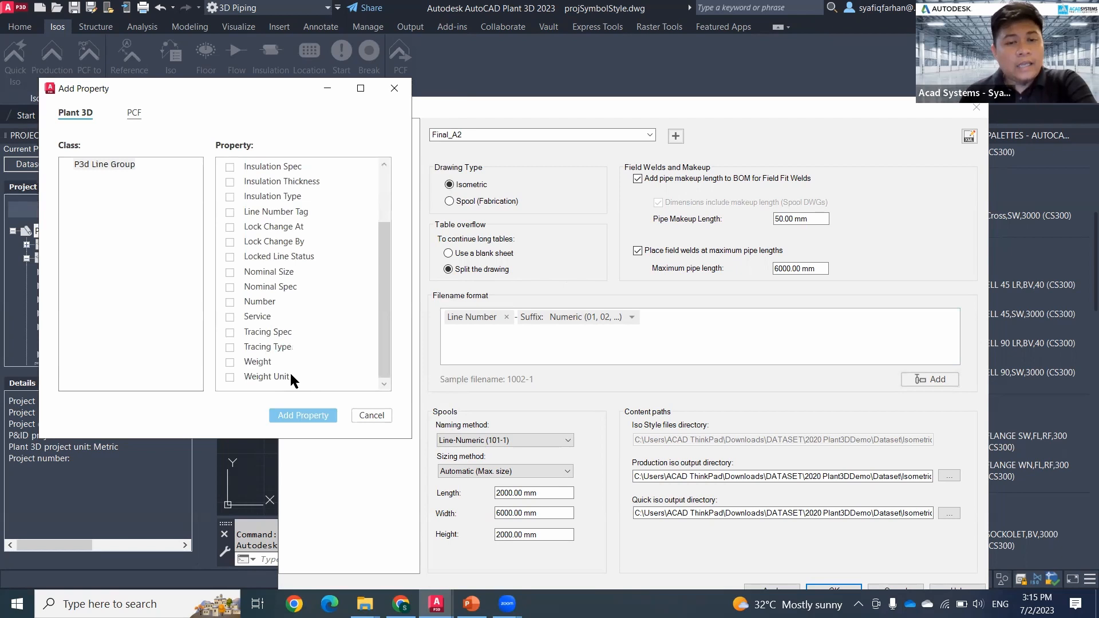
scroll(291, 380, "up", 1)
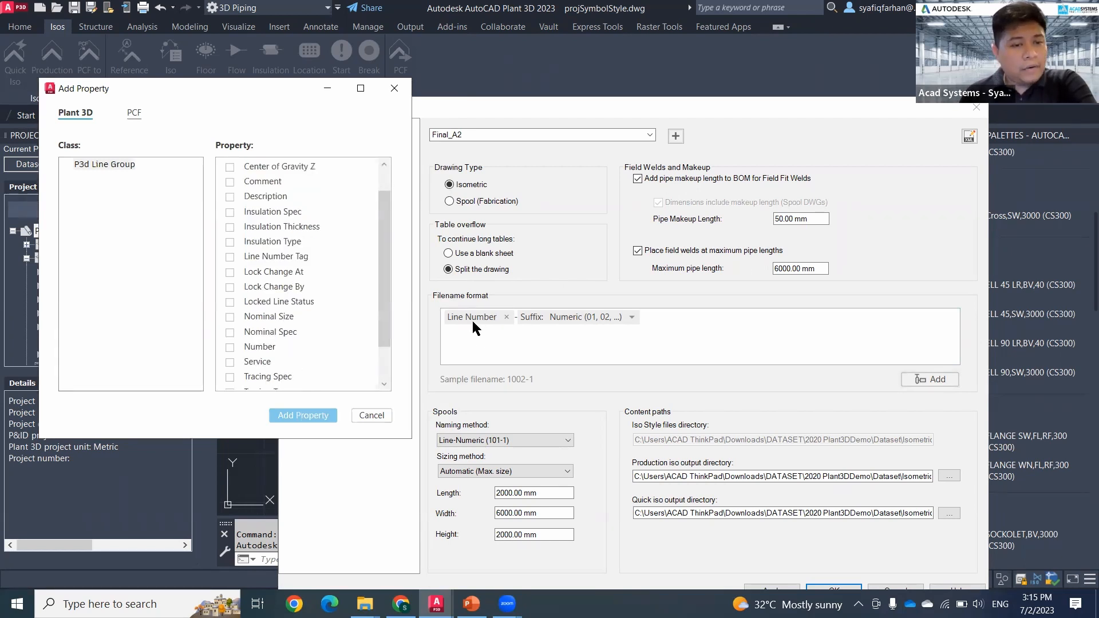
scroll(273, 336, "down", 1)
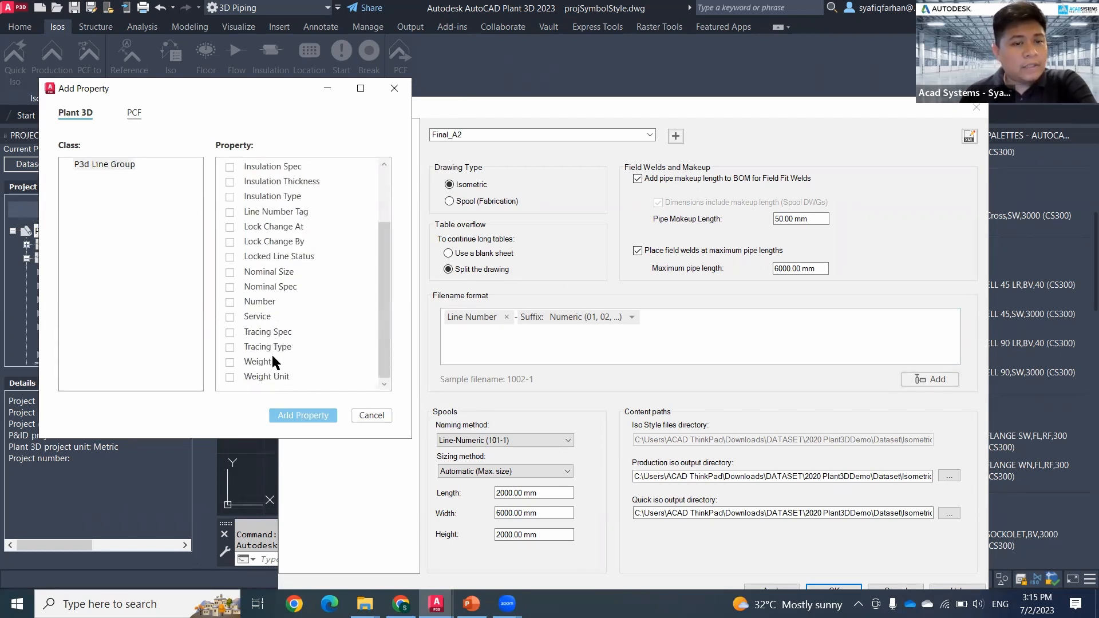
left_click(230, 273)
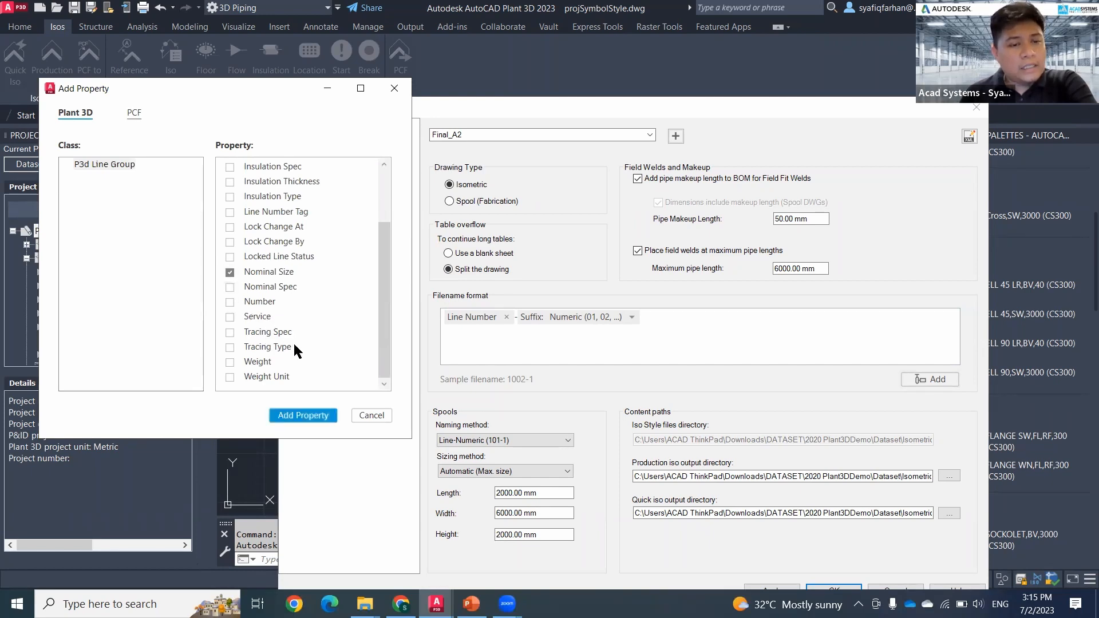
left_click(311, 414)
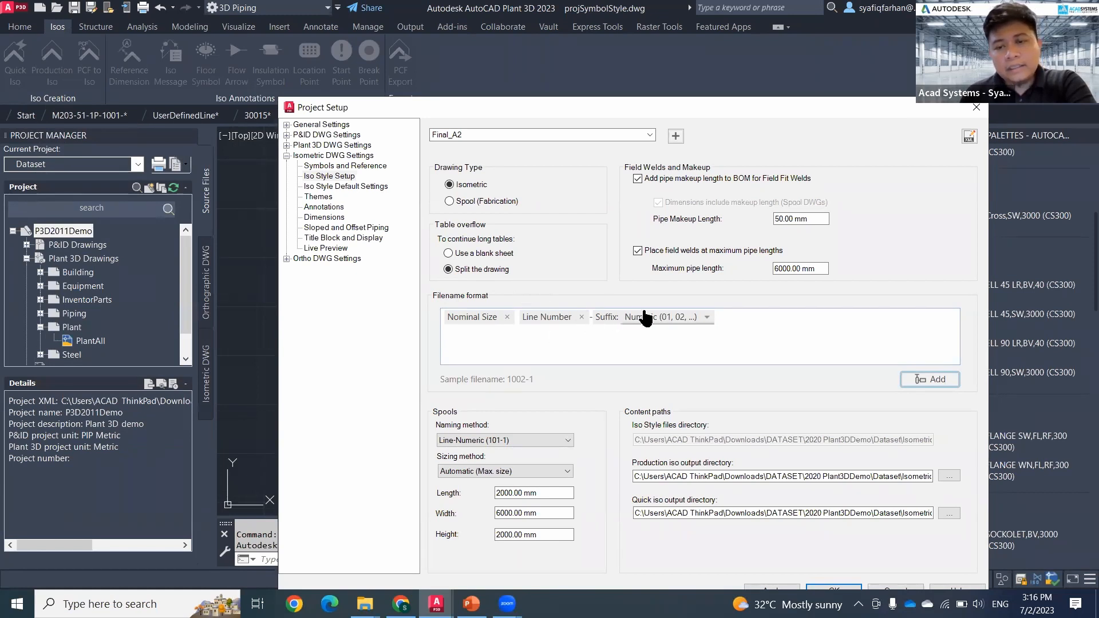
left_click(707, 318)
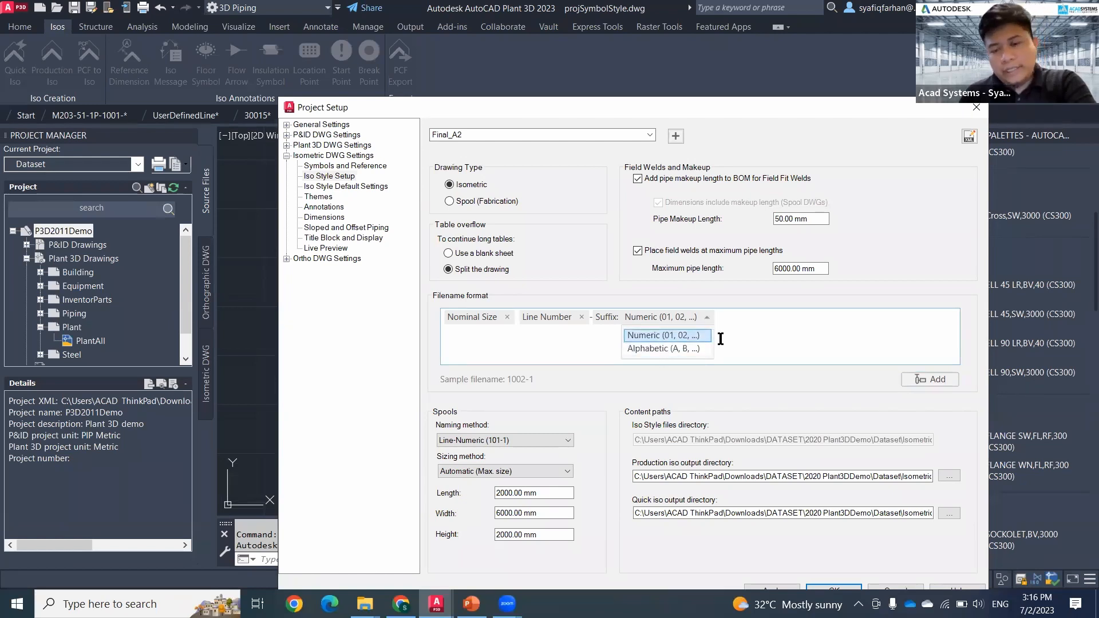
left_click(761, 338)
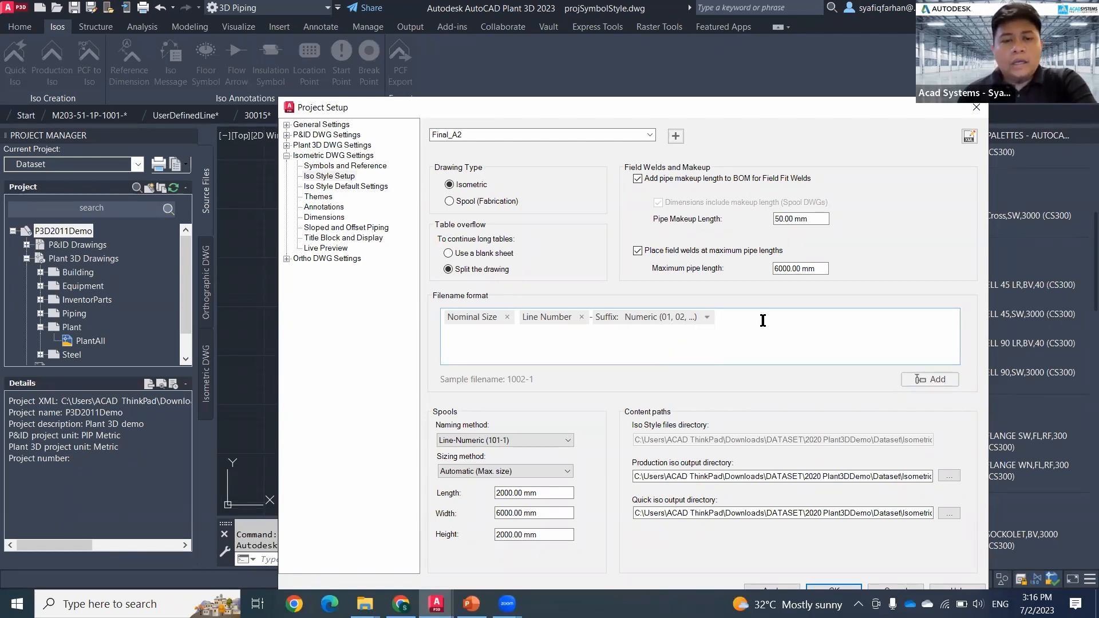
Step: In the Iso Style Default Settings, raise the congestion level for splitting isos to the maximum (More) and apply it
left_click(346, 186)
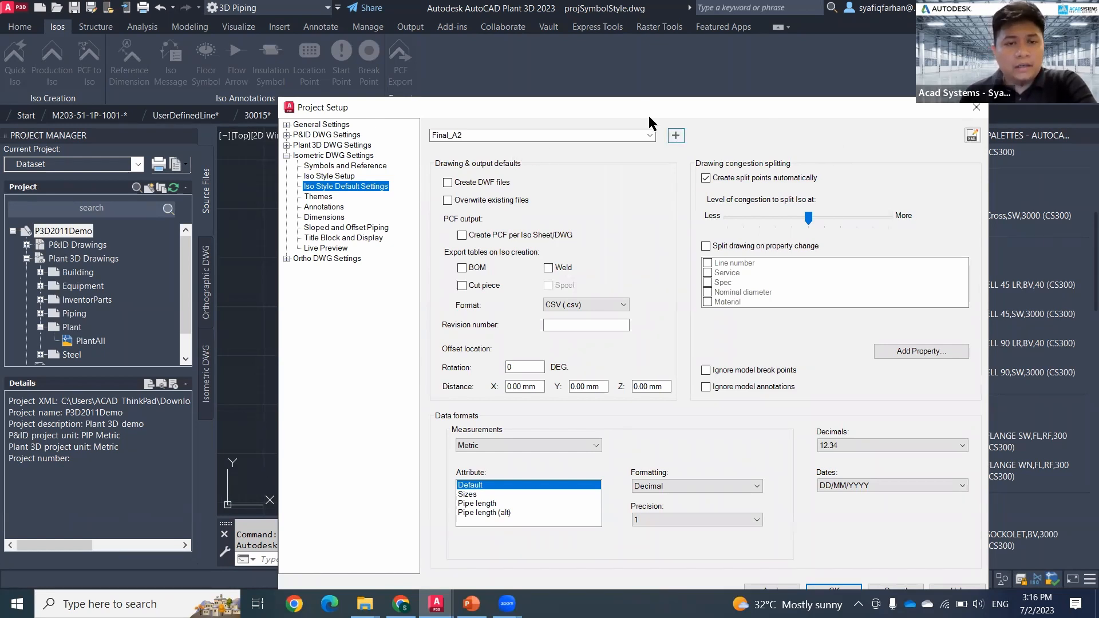
left_click_drag(643, 107, 582, 98)
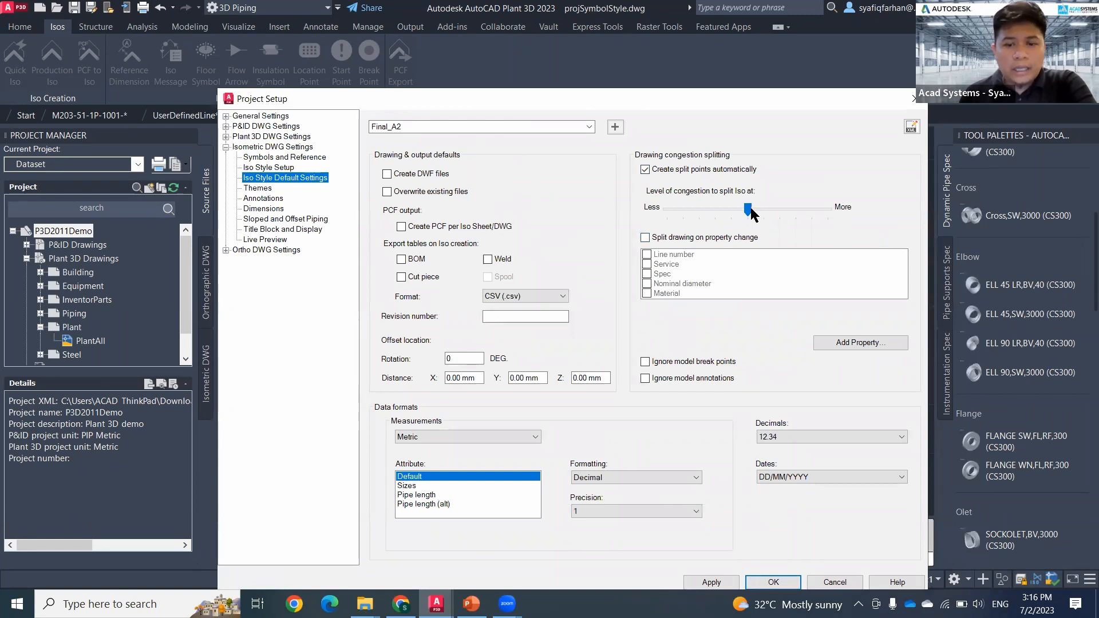
left_click_drag(748, 209, 849, 210)
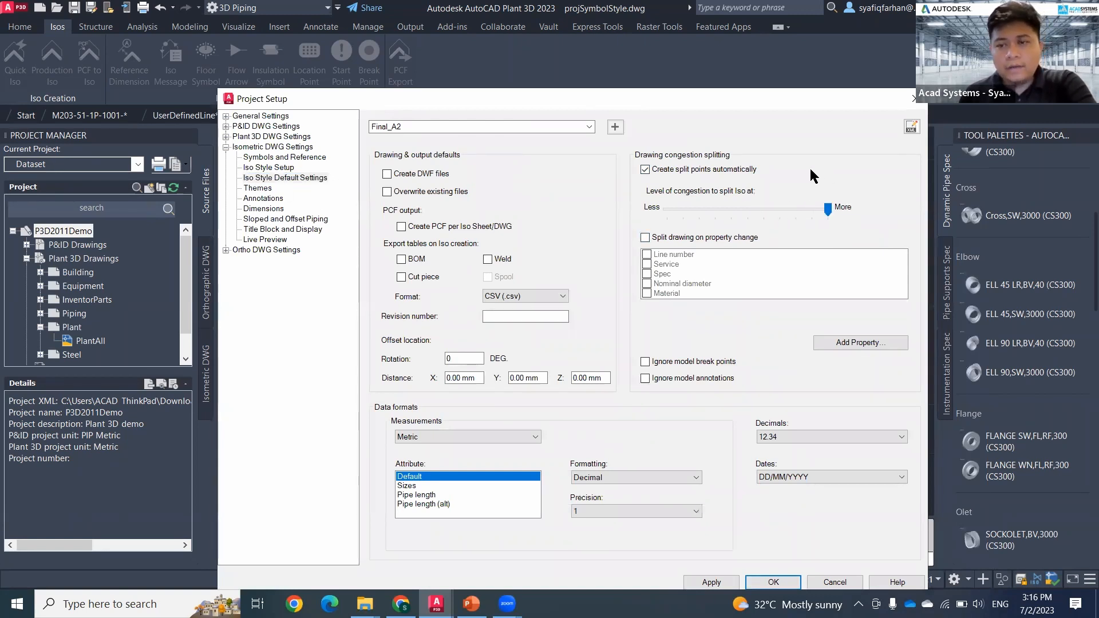
left_click(711, 582)
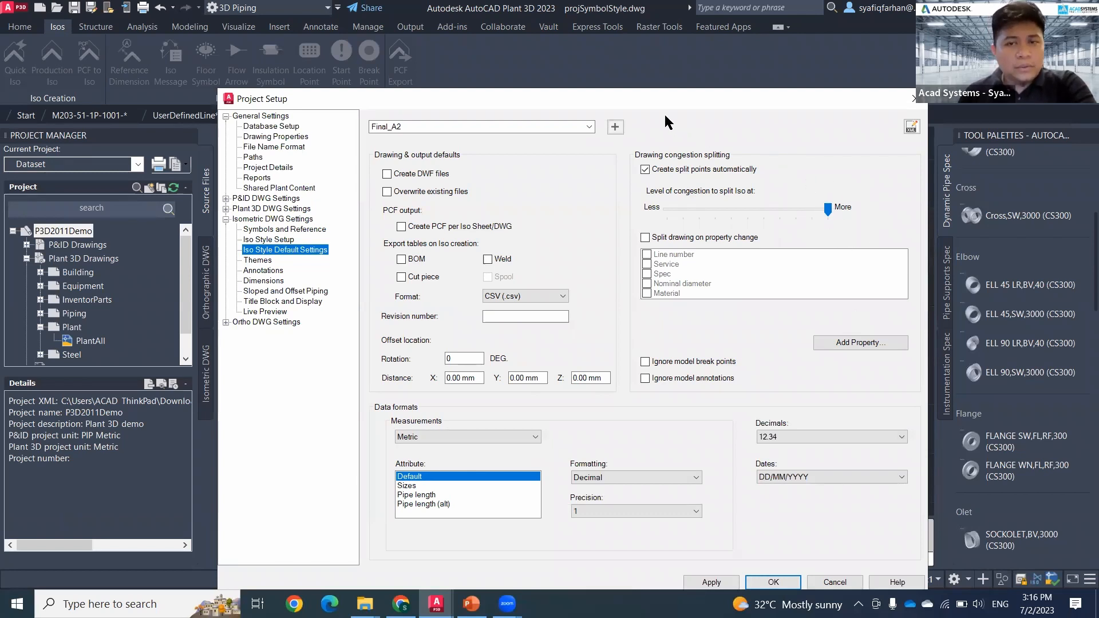
Step: Review the file formats offered for exporting tables on iso creation
left_click_drag(666, 99, 667, 84)
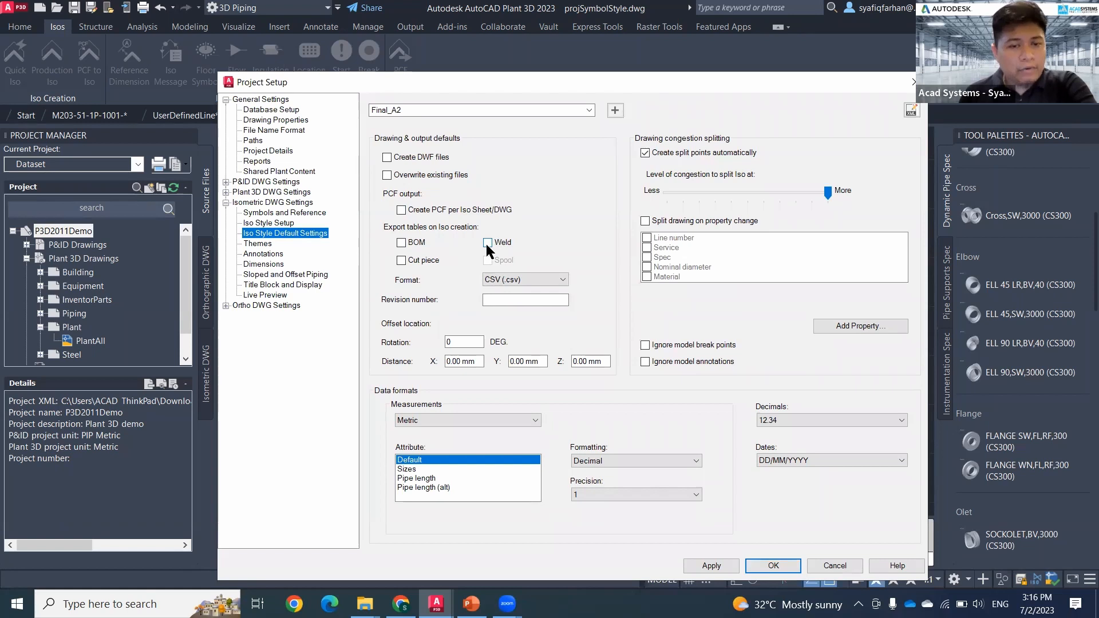
left_click(544, 281)
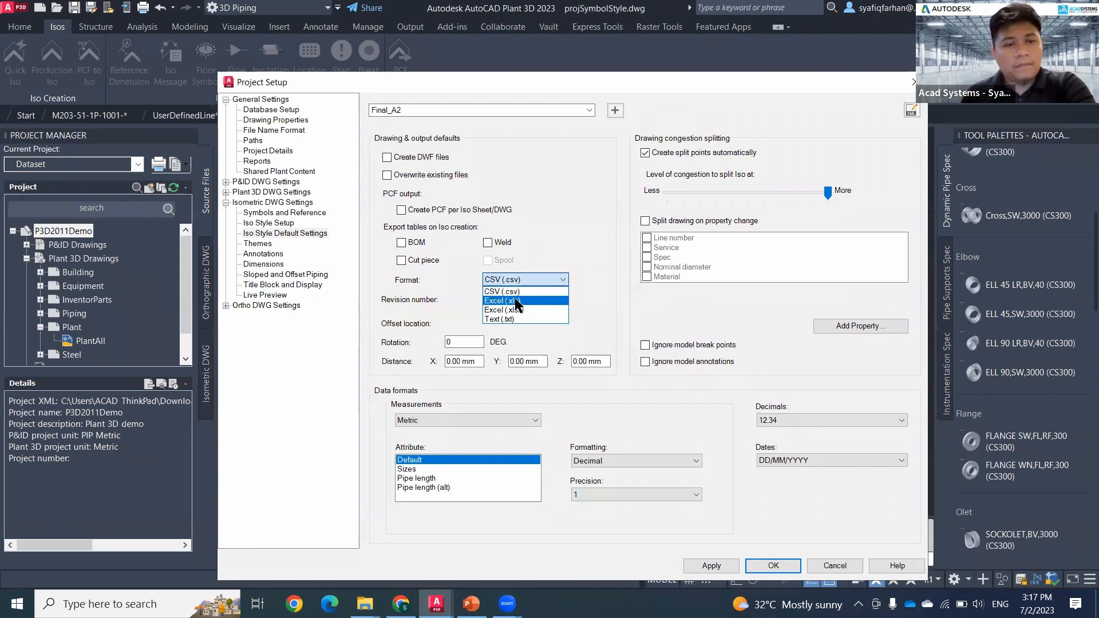
left_click(456, 293)
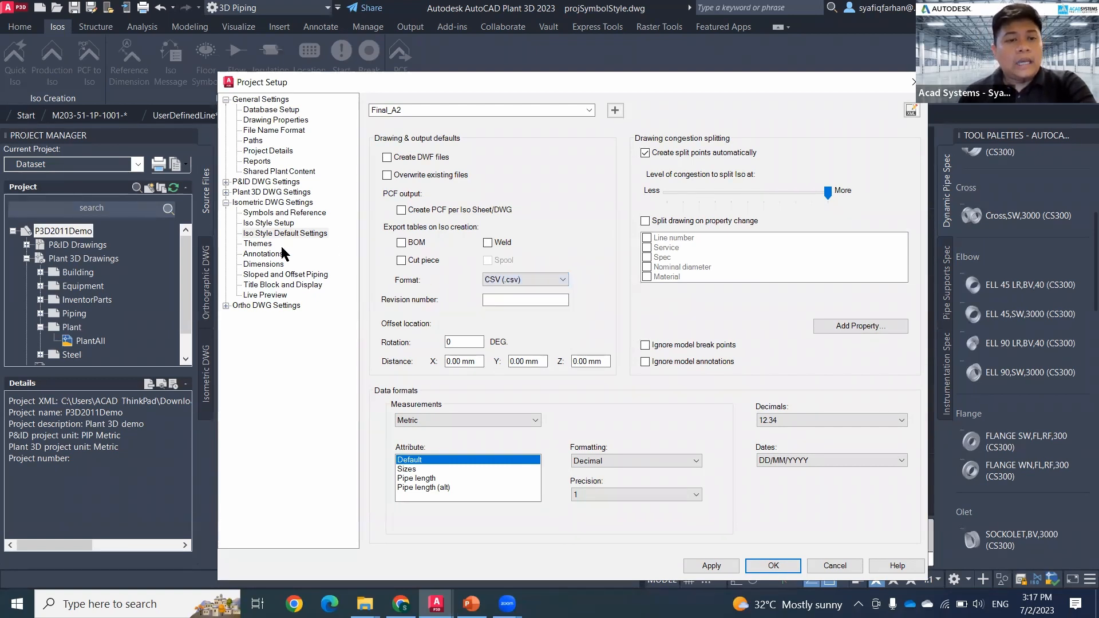
Step: Review the Default Piping and Branch Piping themes and the Dimensions settings of the Final_A2 style
left_click(256, 245)
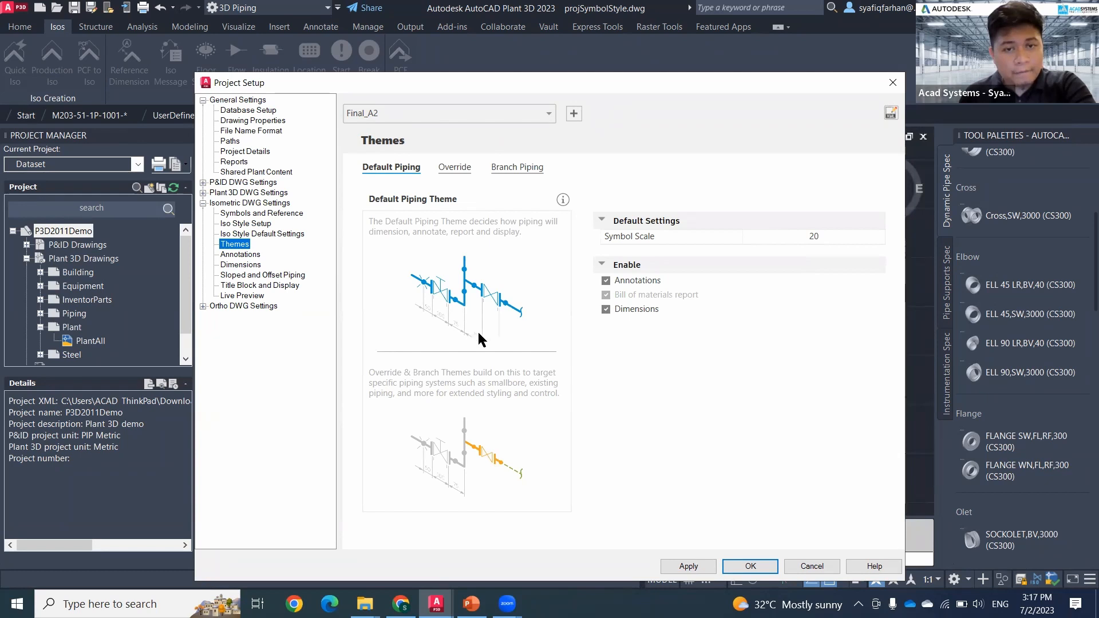
left_click(507, 168)
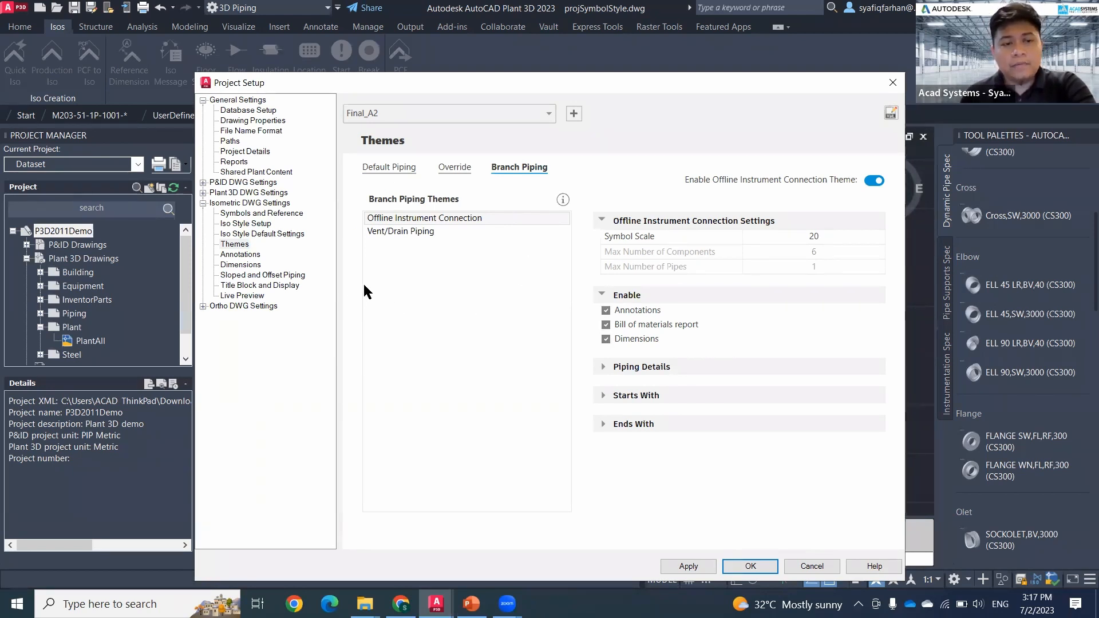
left_click(240, 255)
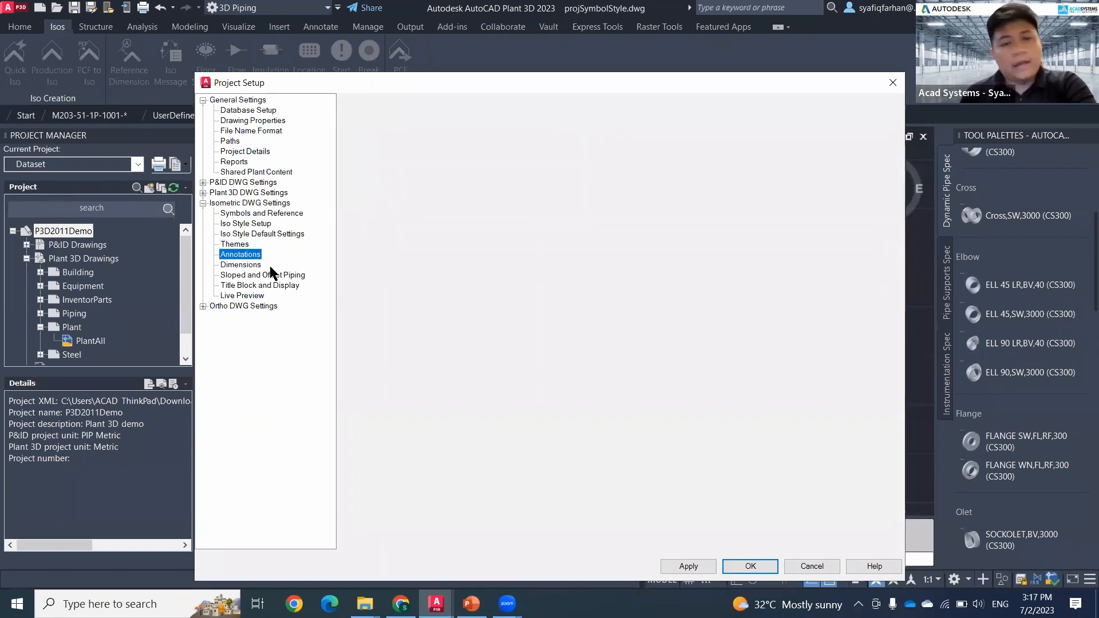
left_click(254, 264)
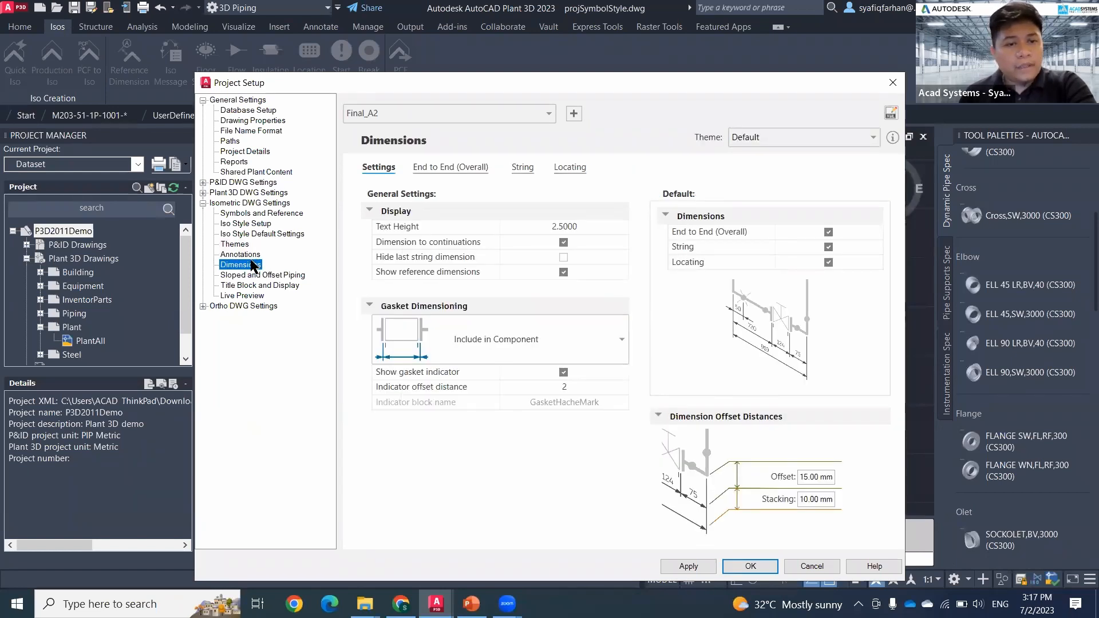
Step: In the Annotations settings, change the North (Y+) coordinate label to UP and the South (Y-) label to DOWN
left_click(251, 255)
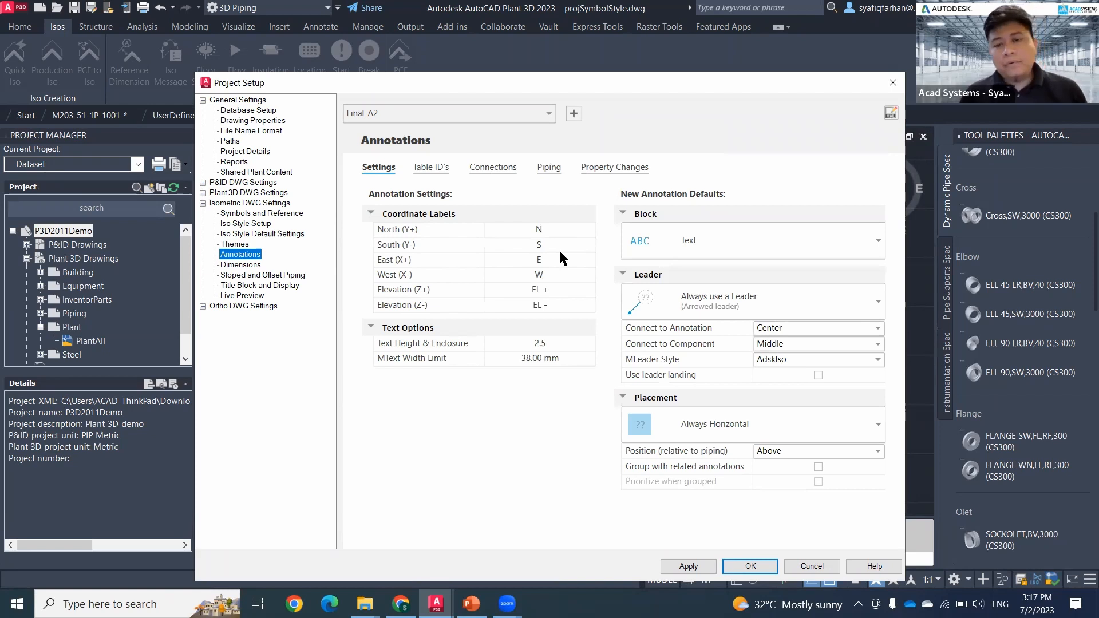
left_click(538, 229)
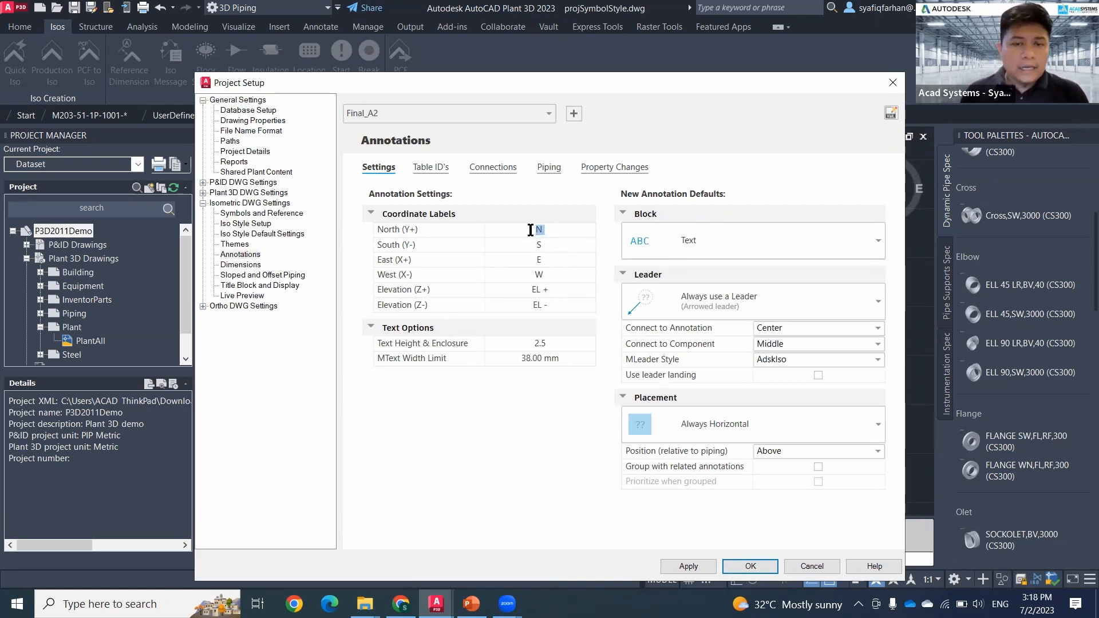
left_click_drag(549, 247, 501, 260)
left_click(560, 230)
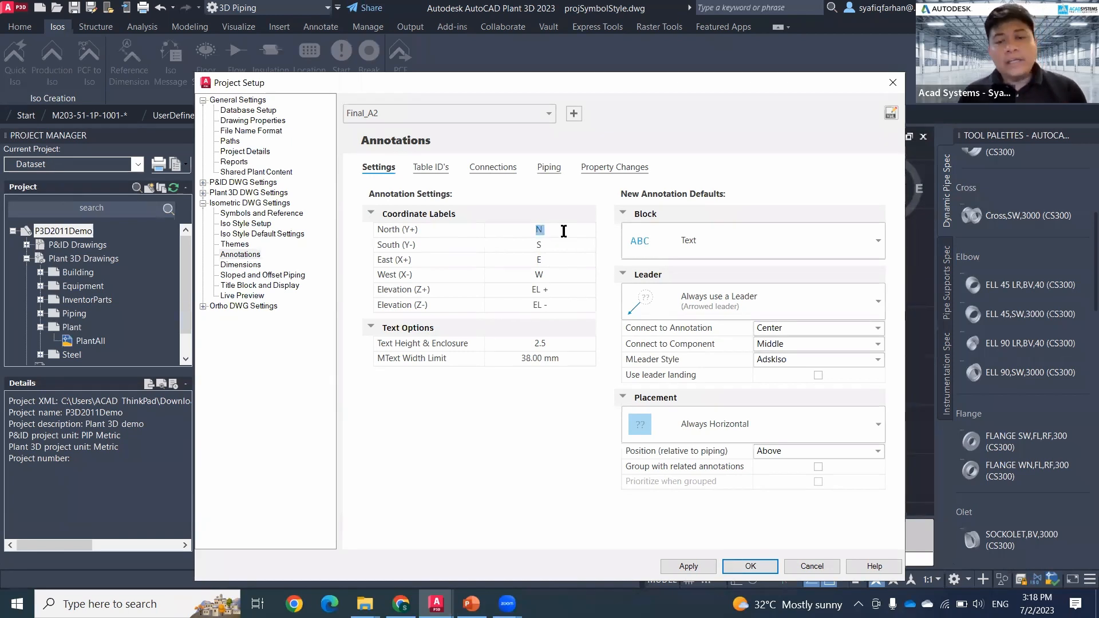
left_click(564, 230)
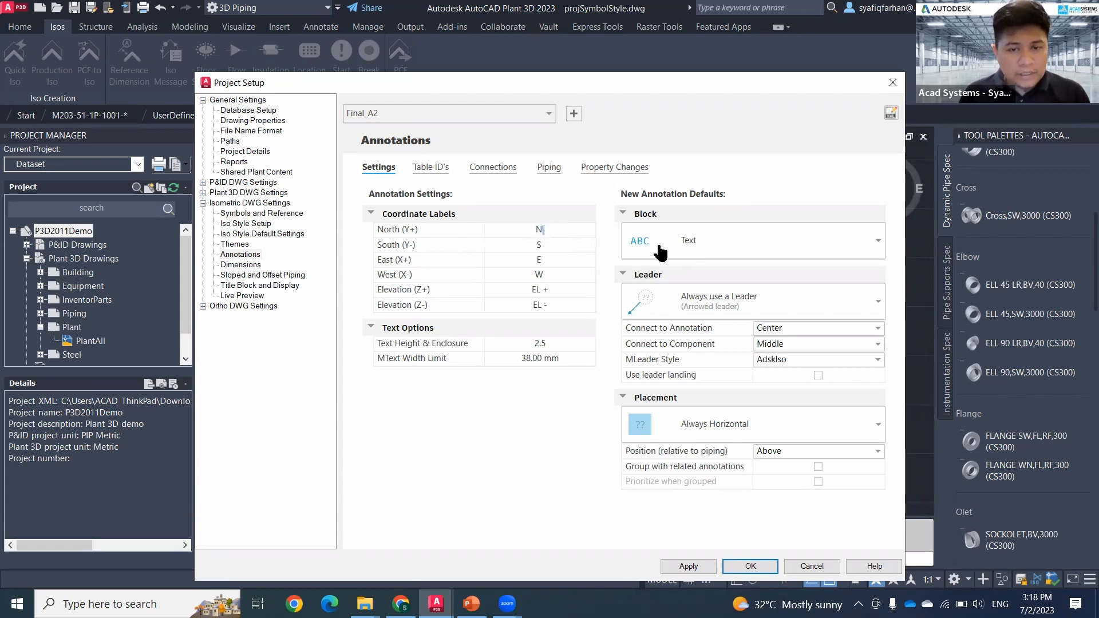
double_click(541, 229)
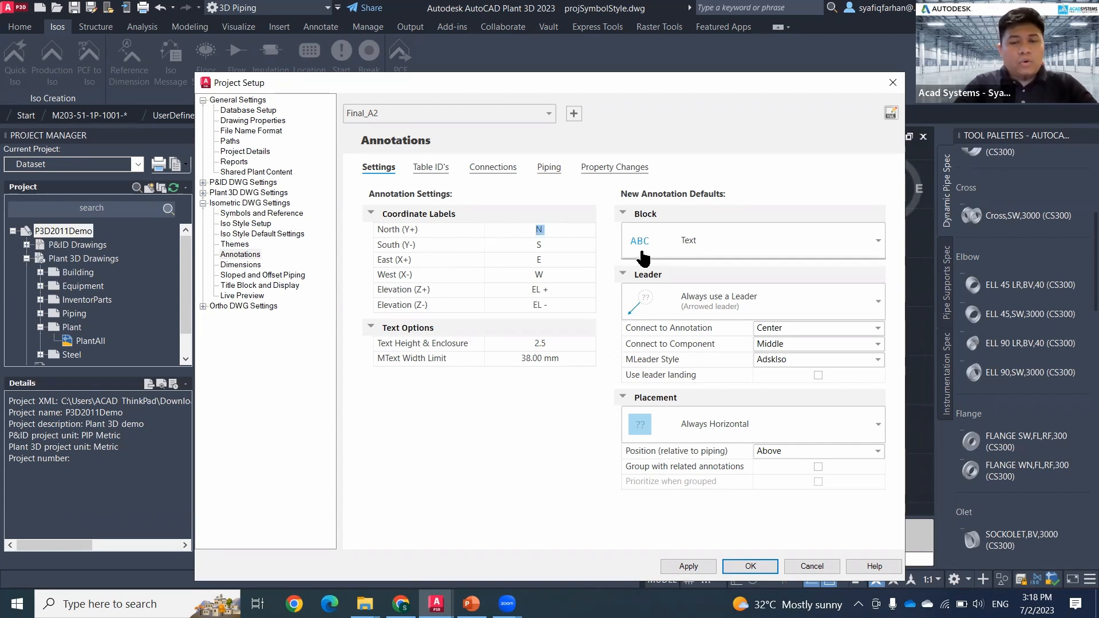
type("UP")
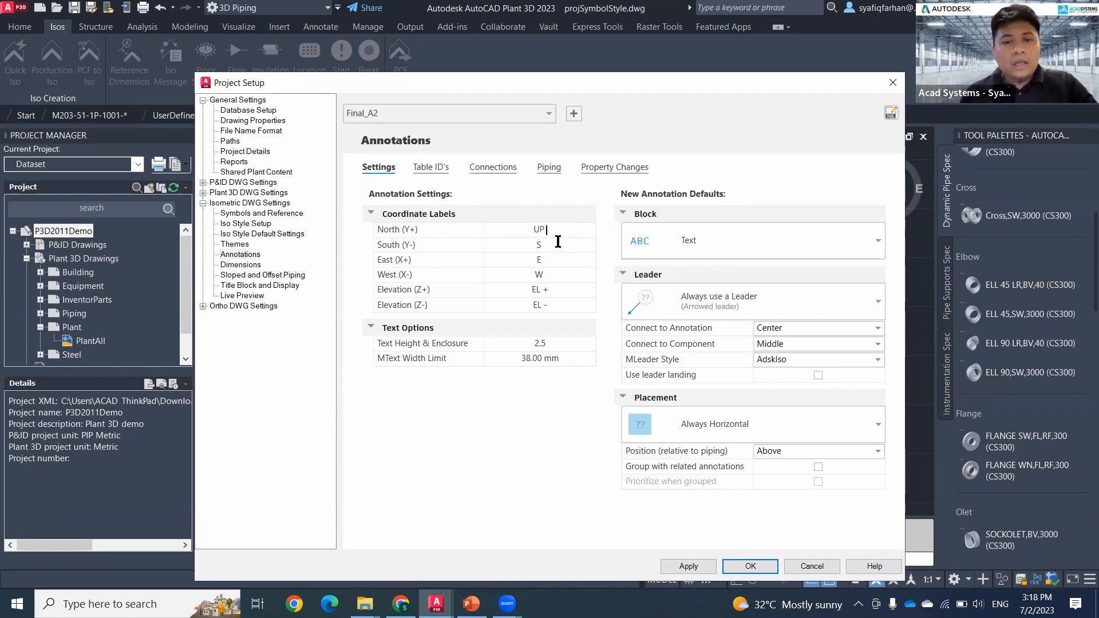
left_click(496, 247)
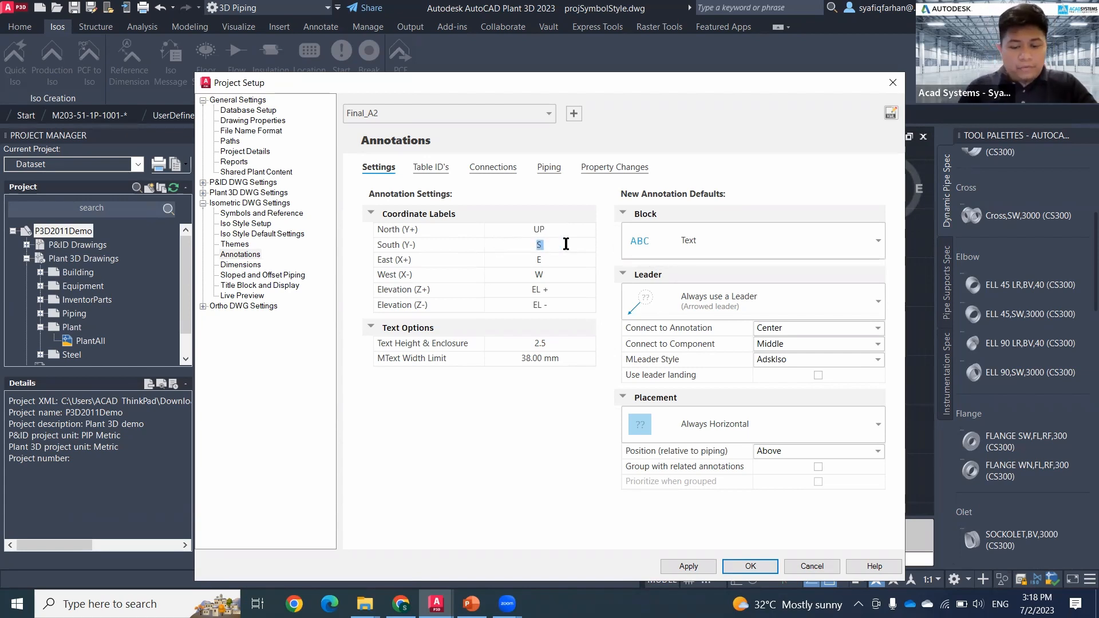
type("DOWN")
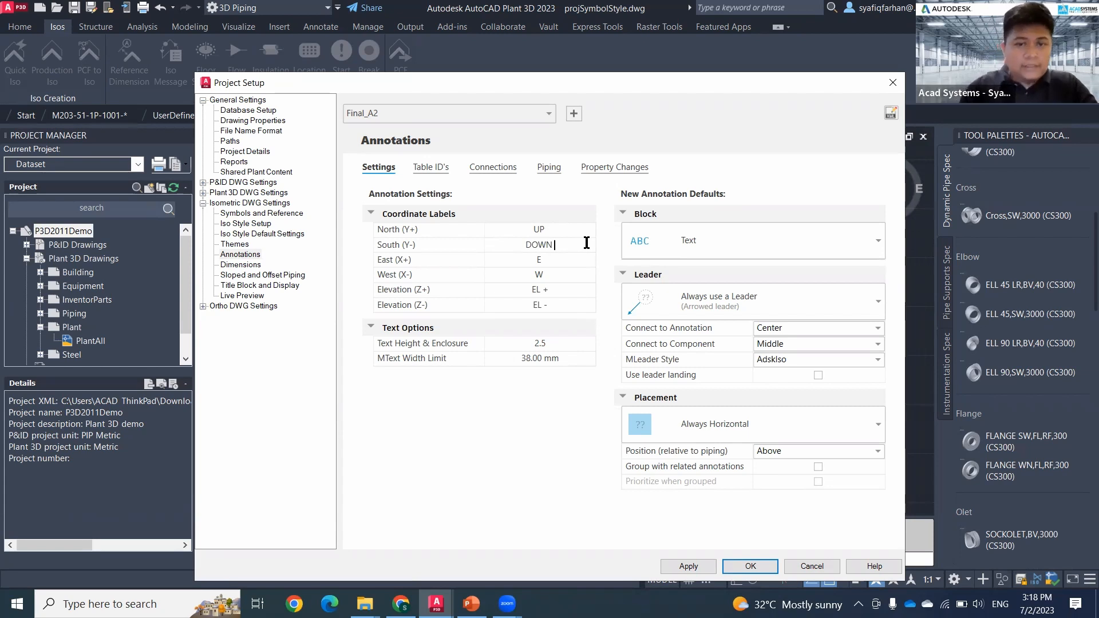
Step: Change the East (X+) coordinate label to RIGHT and the West (X-) label to LEFT
left_click(567, 258)
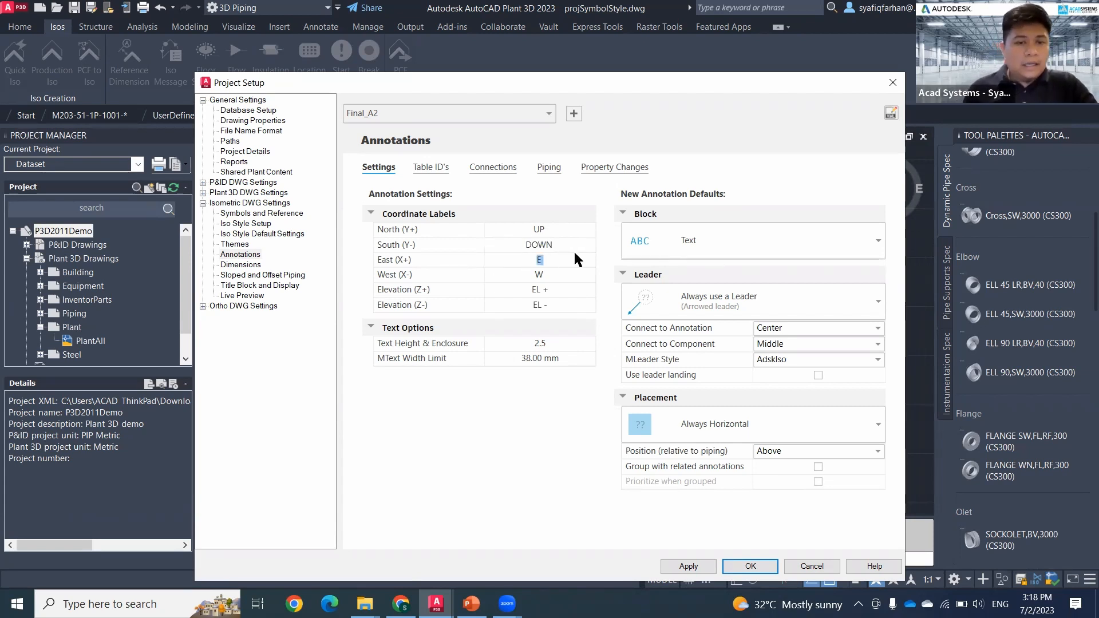
type("RIGHT")
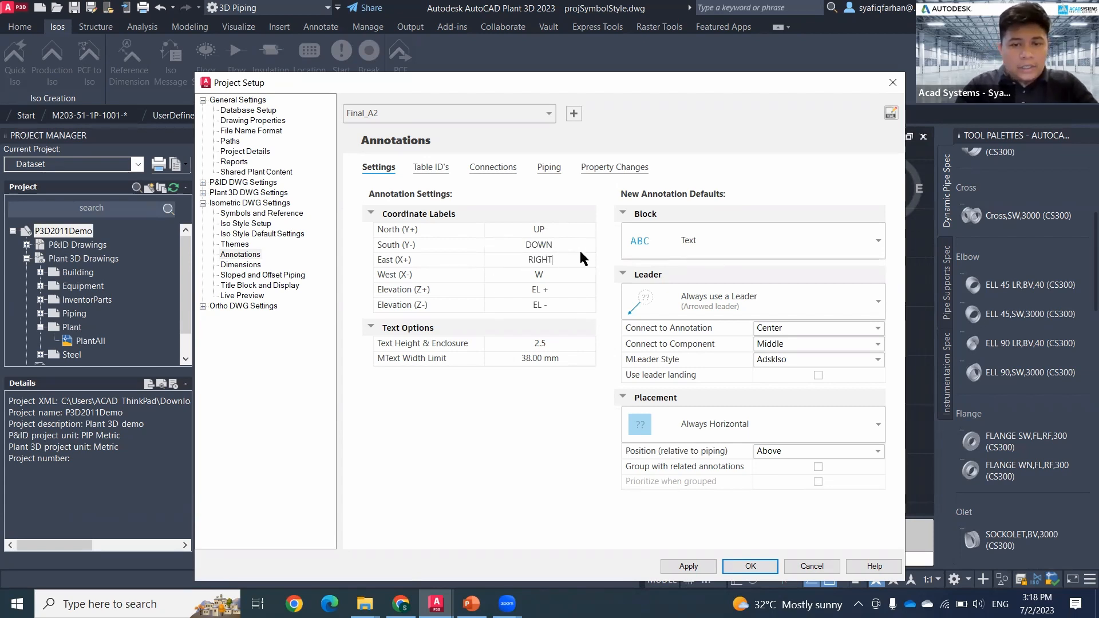
left_click(507, 275)
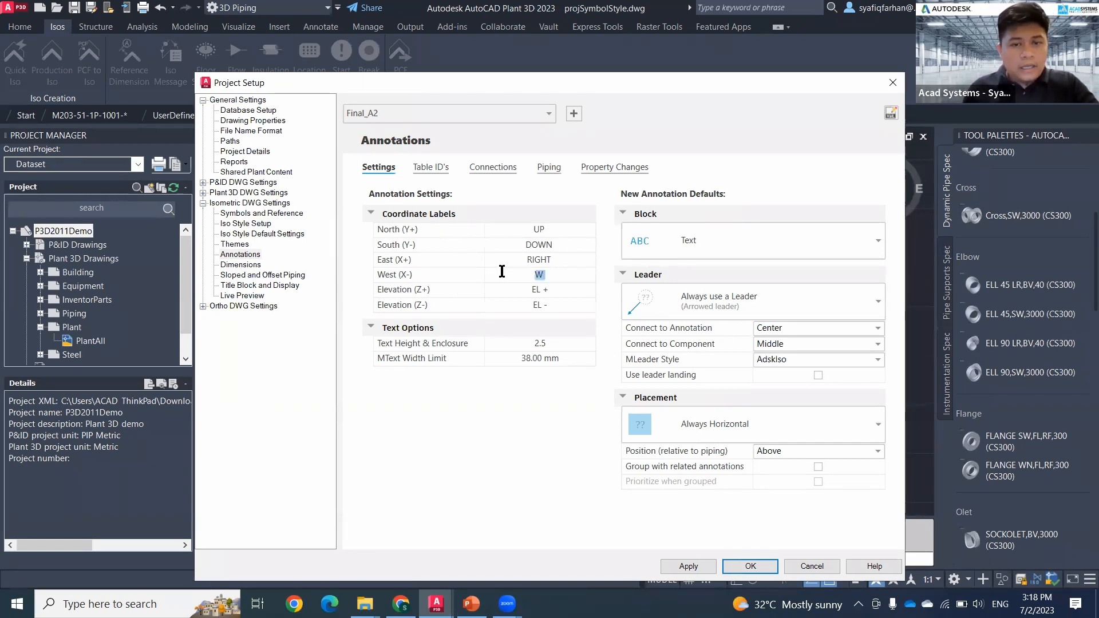
type("LR")
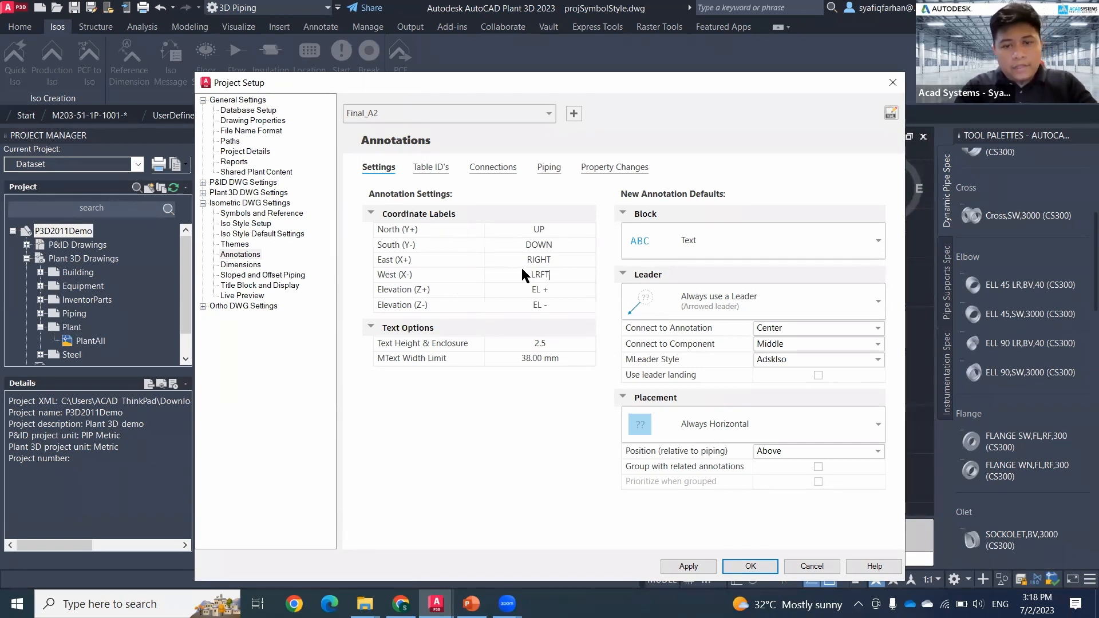
type("FT")
key("BackSpace")
key("BackSpace")
key("BackSpace")
type("E")
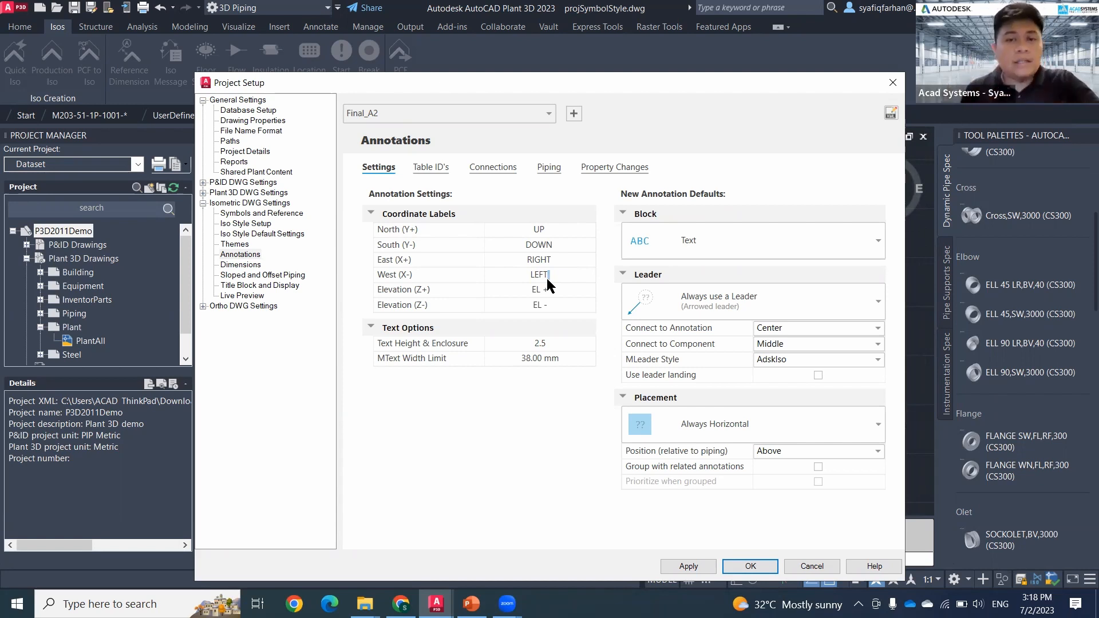
left_click(553, 278)
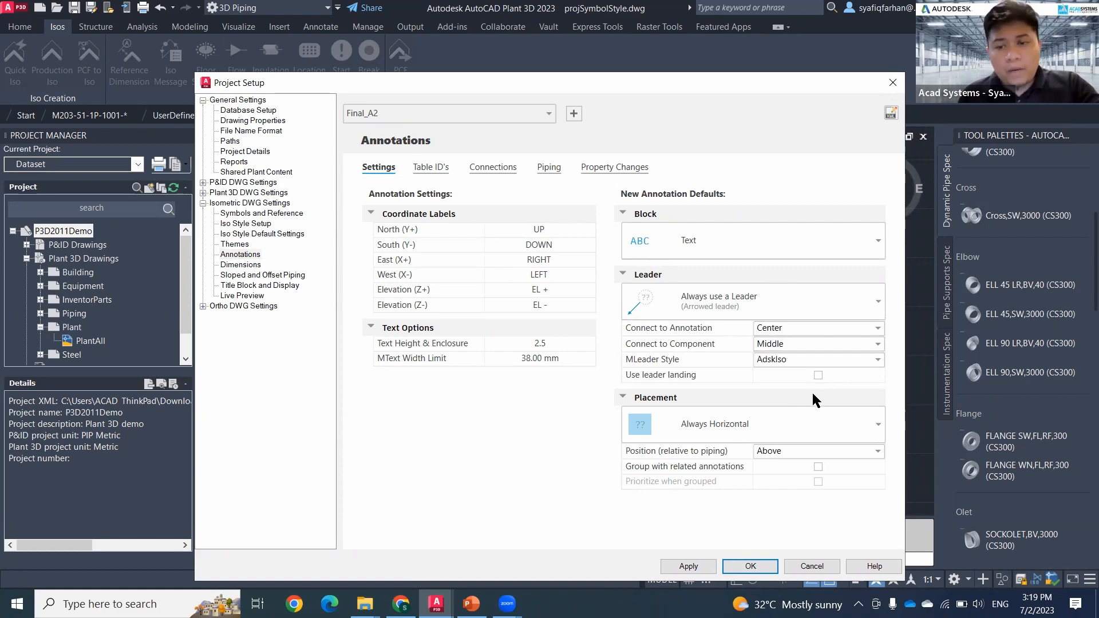
Step: Review the Connections annotations, including the pipe-end entries, and the Piping annotations of the Final_A2 style
left_click(509, 167)
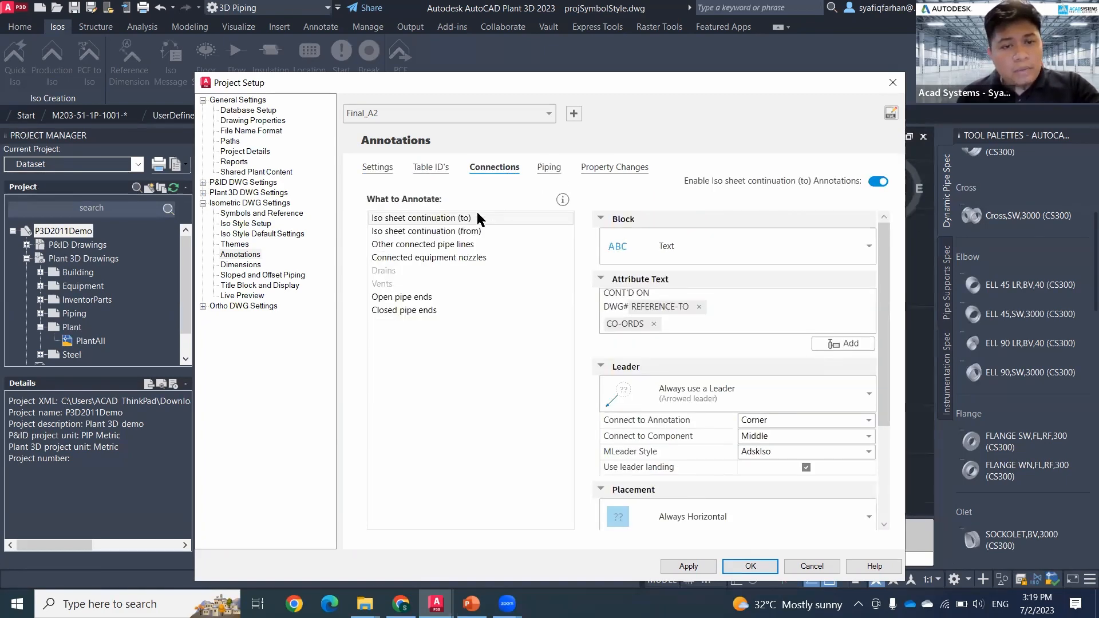
left_click(431, 296)
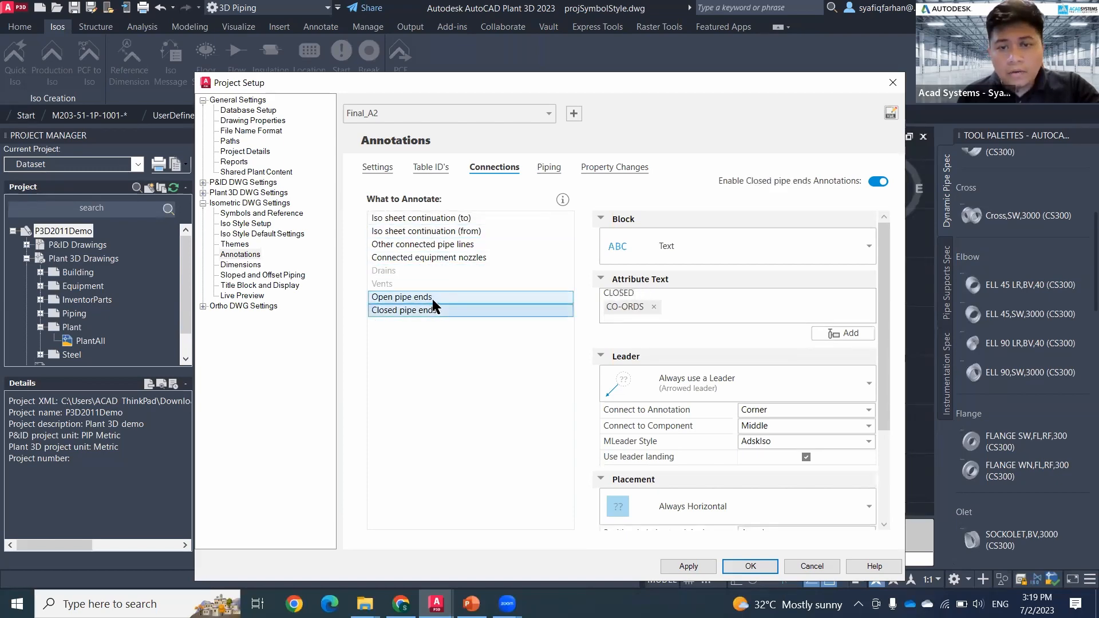
left_click(549, 168)
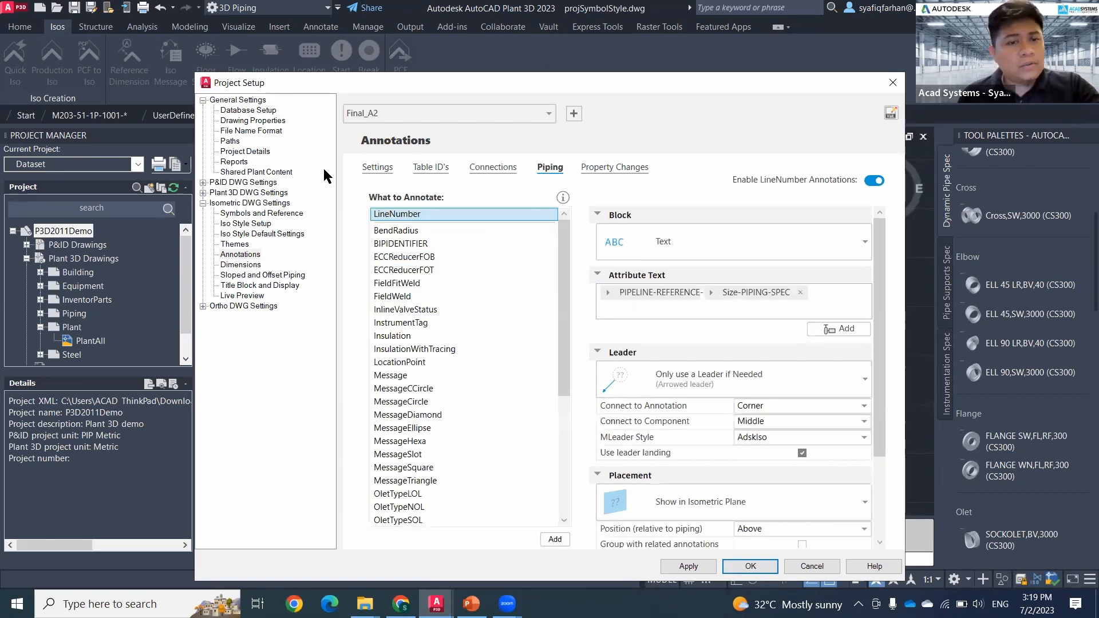
Step: In the Dimensions settings, try Do not Dimension Gaskets and Dimension Gaskets, then return gasket dimensioning to Include in Component
left_click(241, 265)
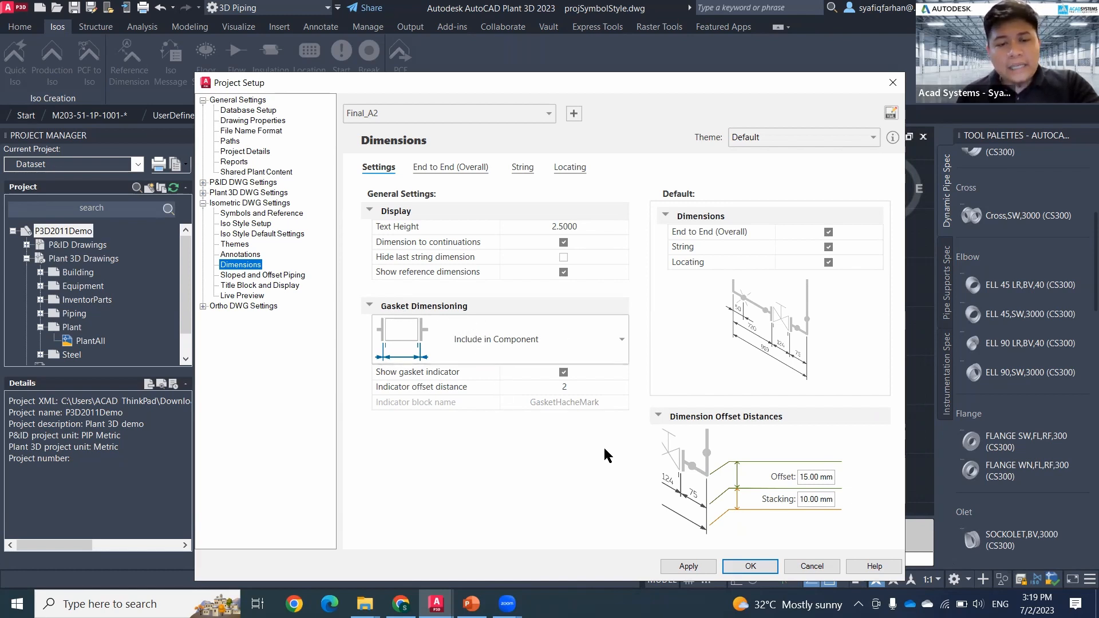
left_click(582, 349)
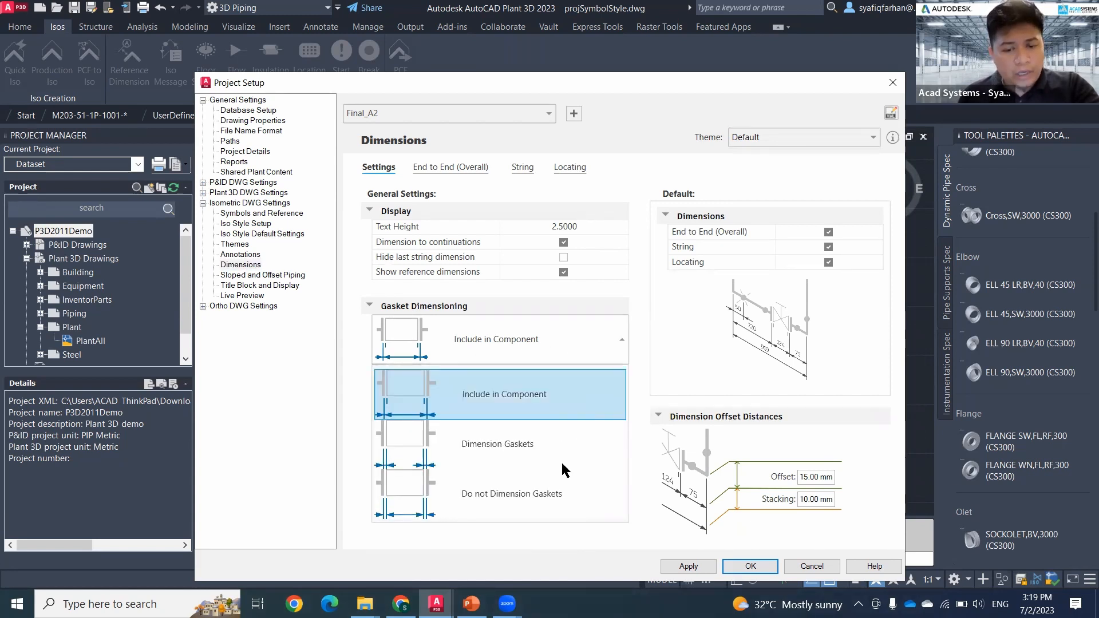
left_click(544, 500)
left_click(564, 346)
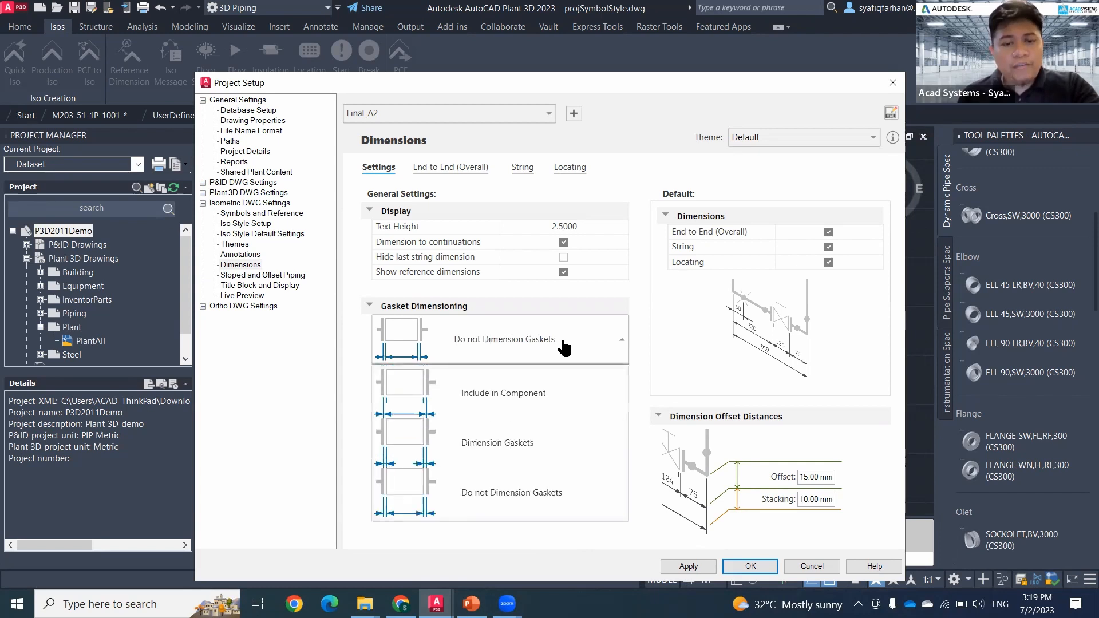
left_click(538, 442)
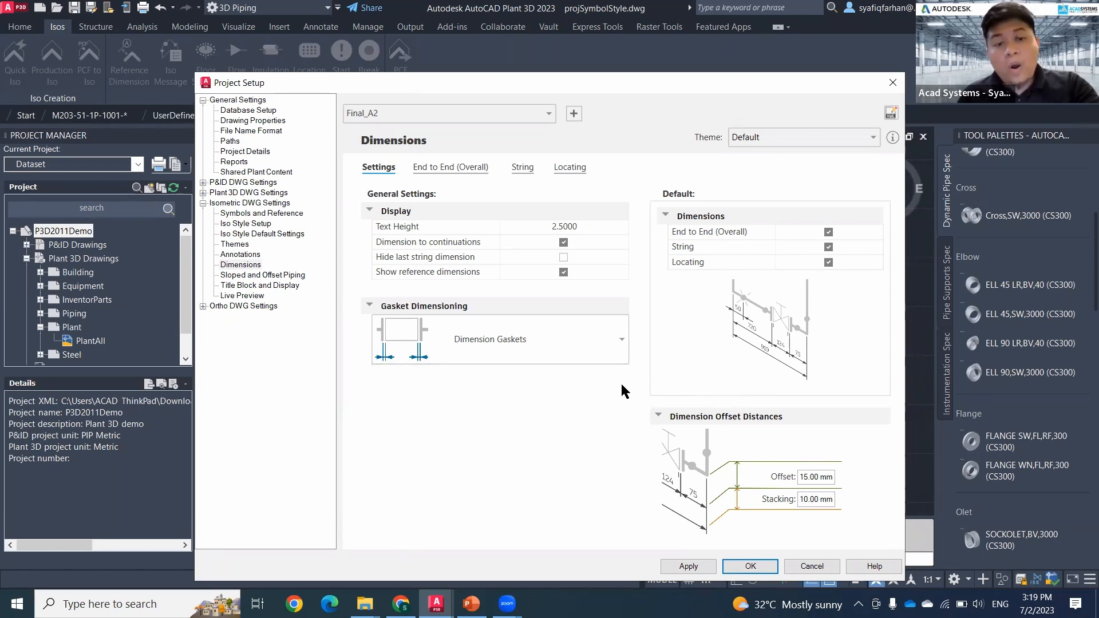
left_click(581, 349)
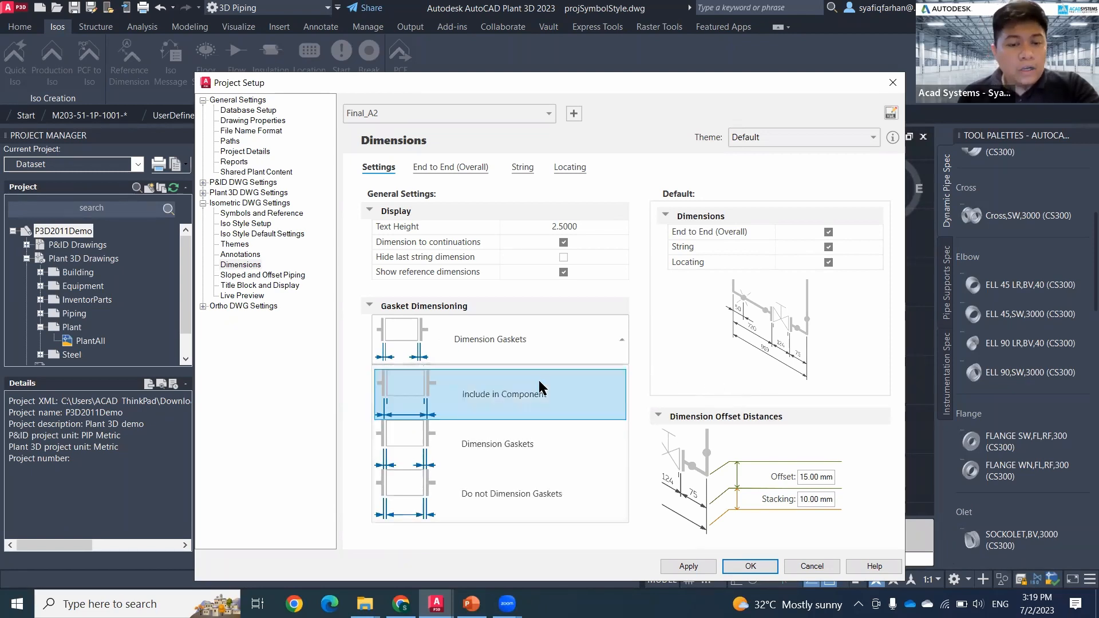
left_click(541, 401)
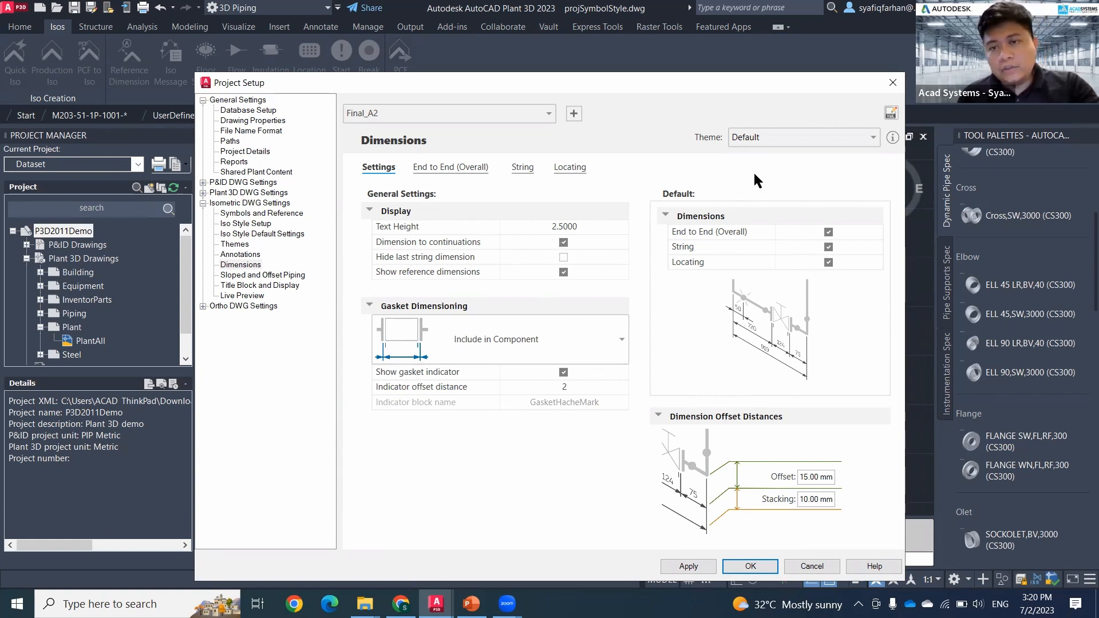
Step: Look through the available dimension themes, then toggle the Default theme's String and Locating dimensions off and back on
left_click(853, 142)
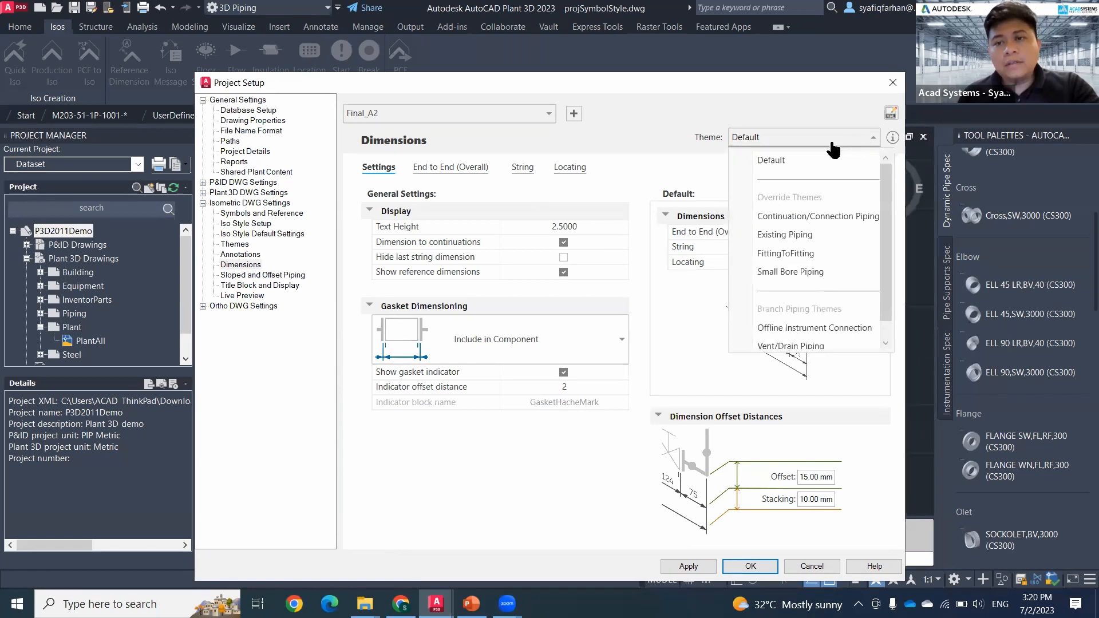
left_click(673, 157)
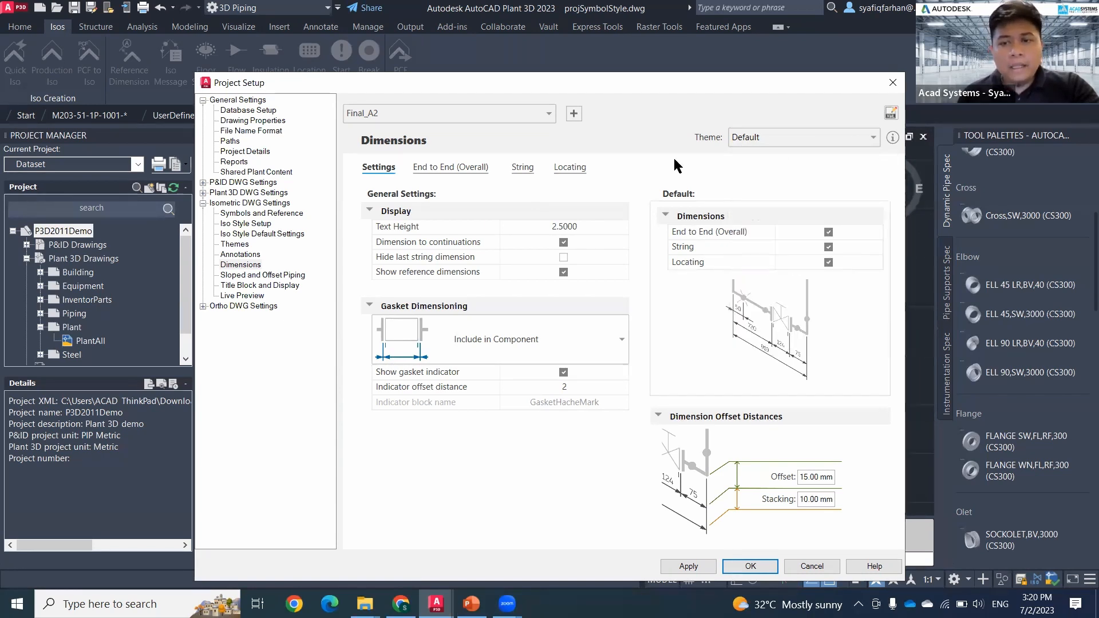
left_click(831, 247)
left_click(830, 247)
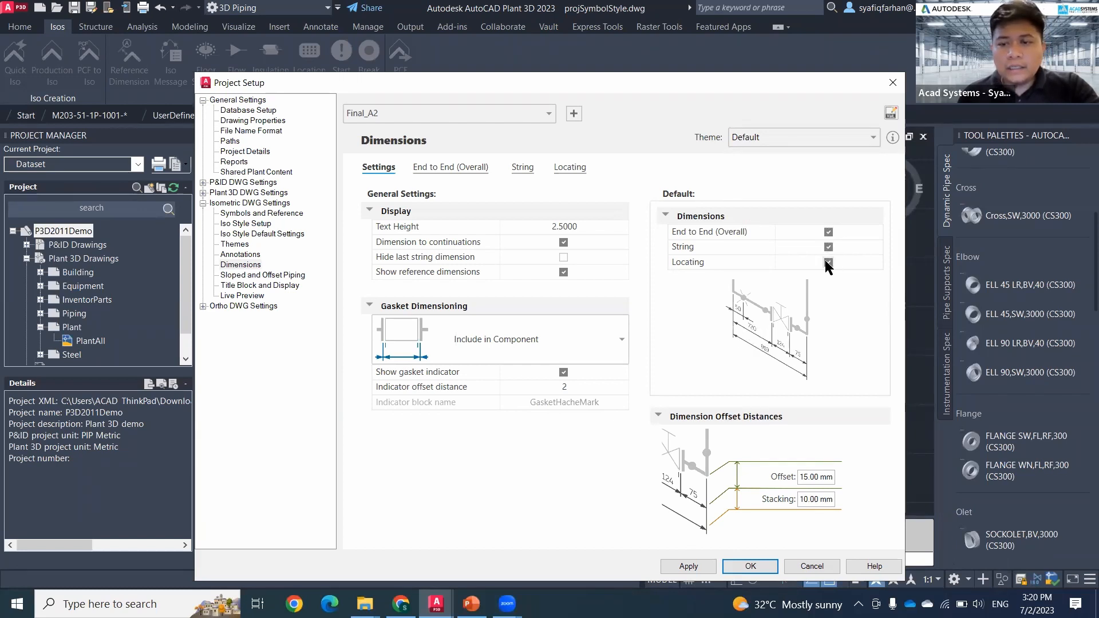
left_click(828, 263)
left_click(824, 261)
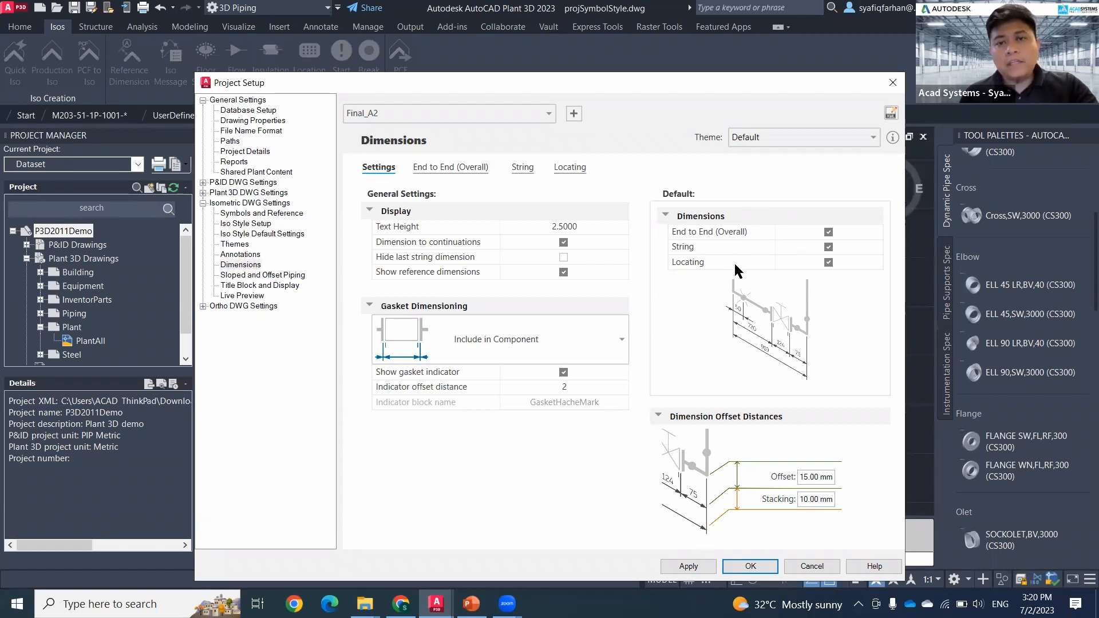
Step: In the End to End (Overall) dimensions, try Center endpoints for the Reducer anchor, then set it back to Off
left_click(435, 169)
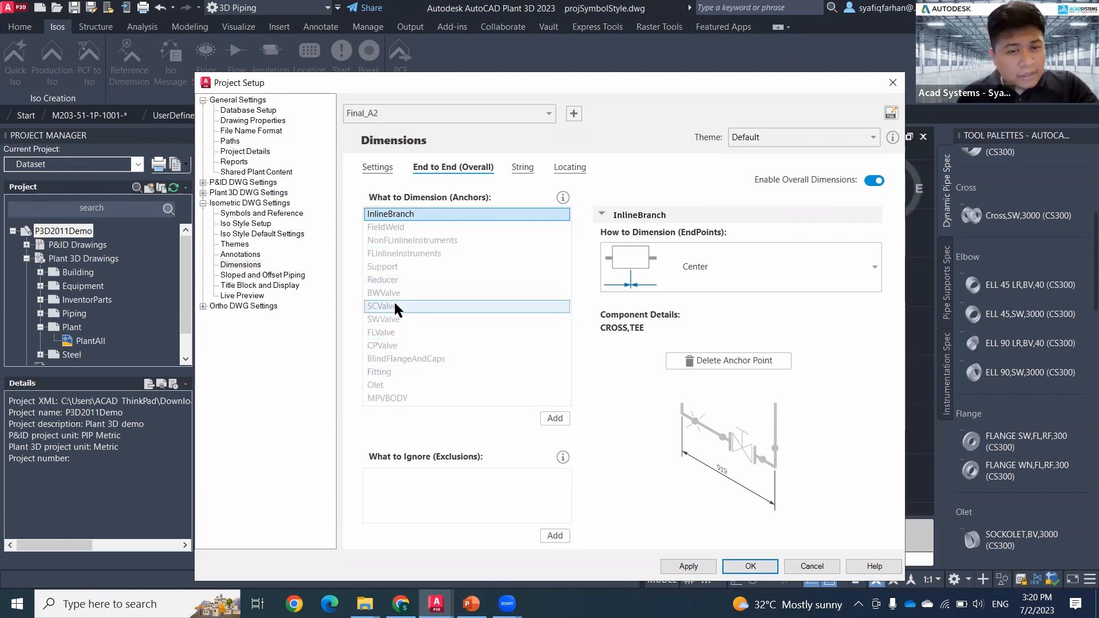
left_click(395, 280)
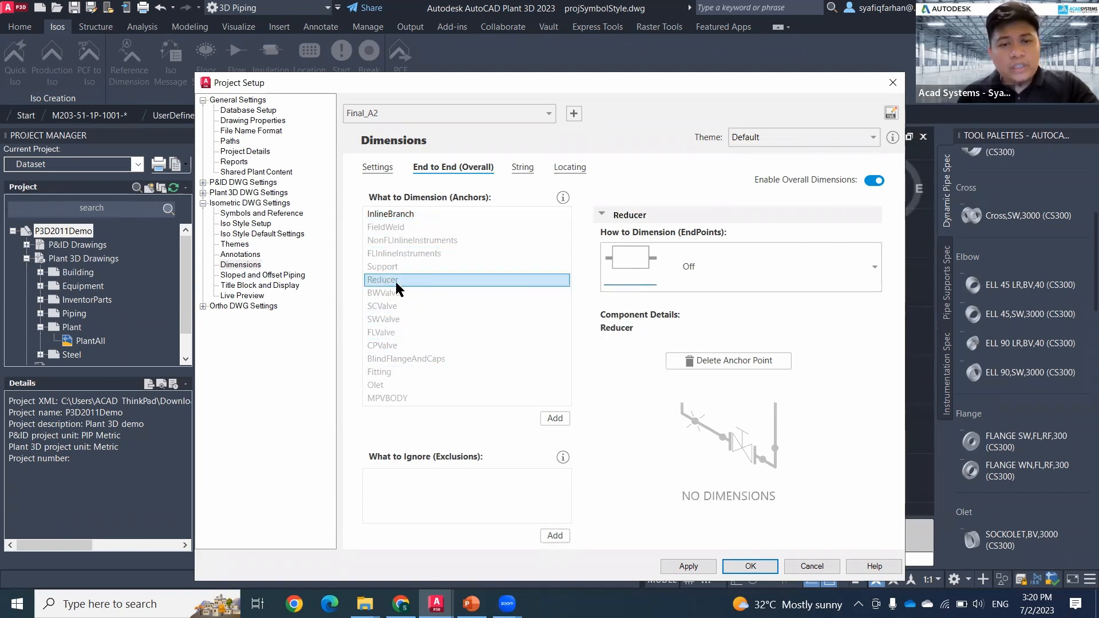
left_click(737, 270)
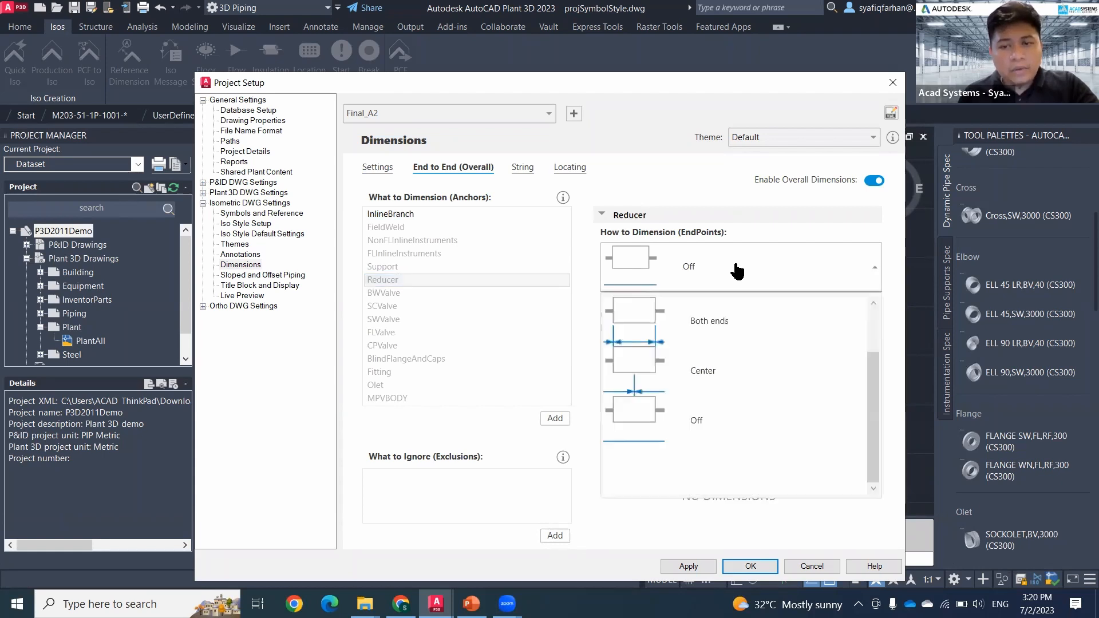
left_click(774, 380)
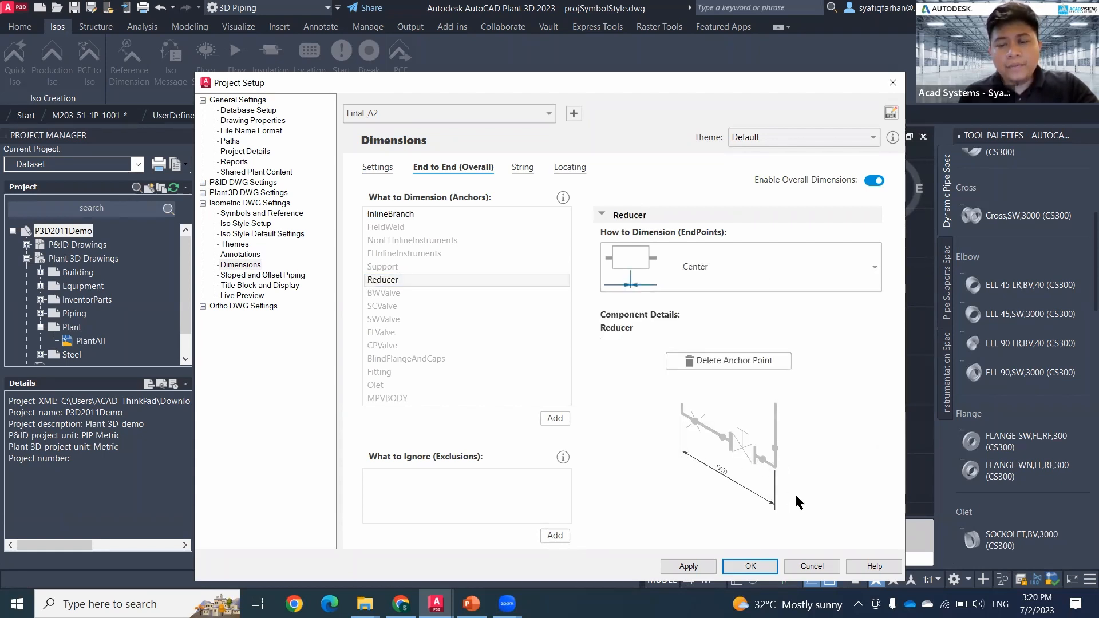
left_click(718, 276)
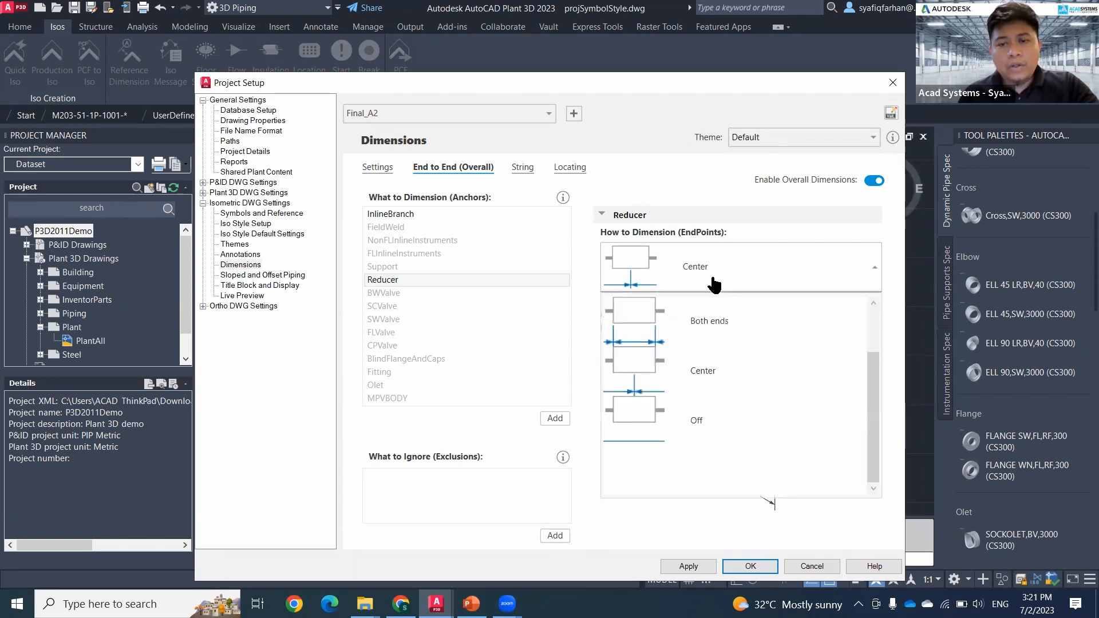
left_click(694, 424)
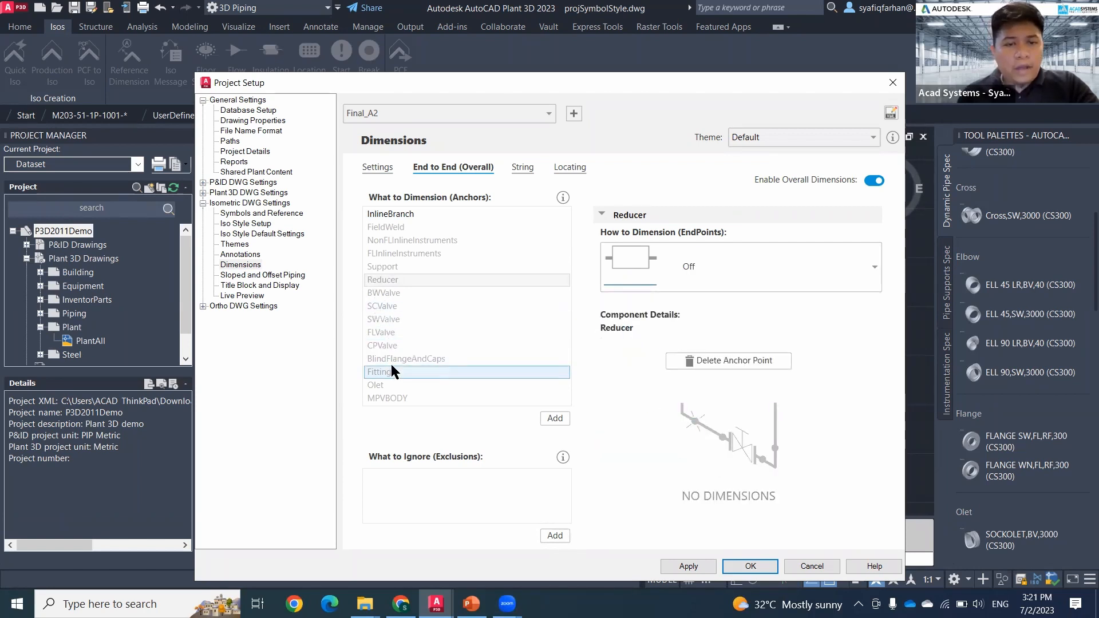
Step: Set the InlineBranch anchor of the overall dimensions to be dimensioned at Both ends
left_click(396, 214)
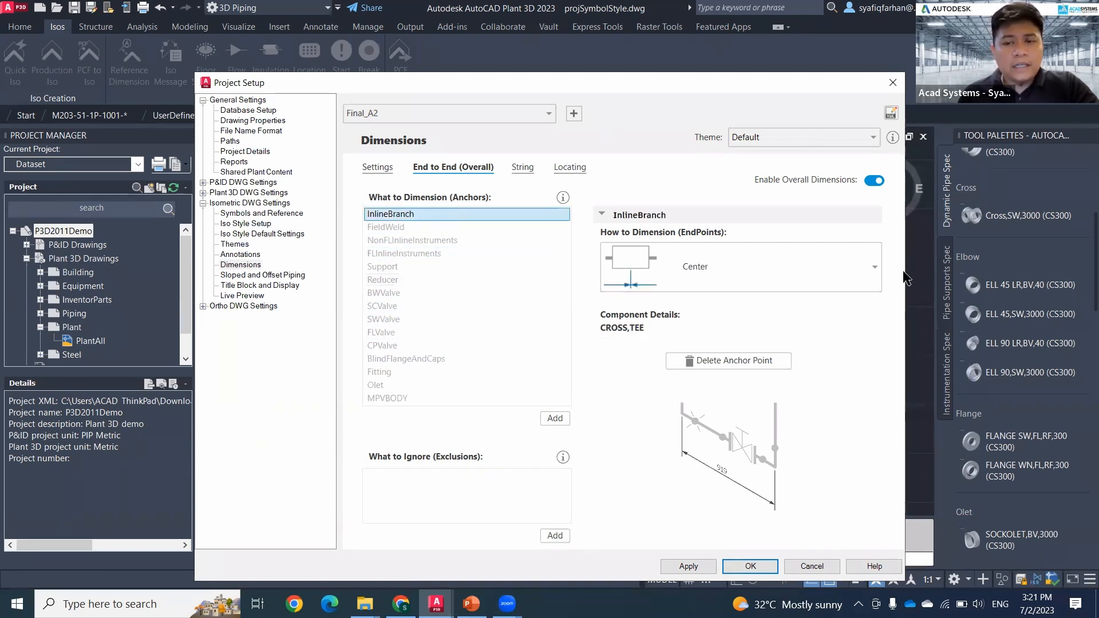
left_click(842, 266)
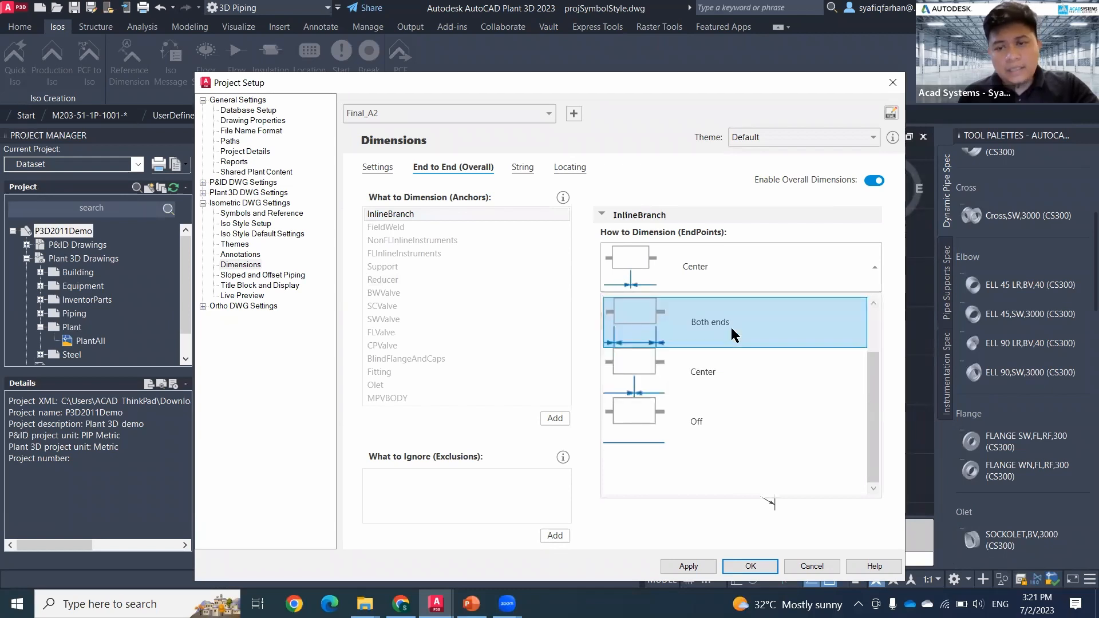
left_click(774, 335)
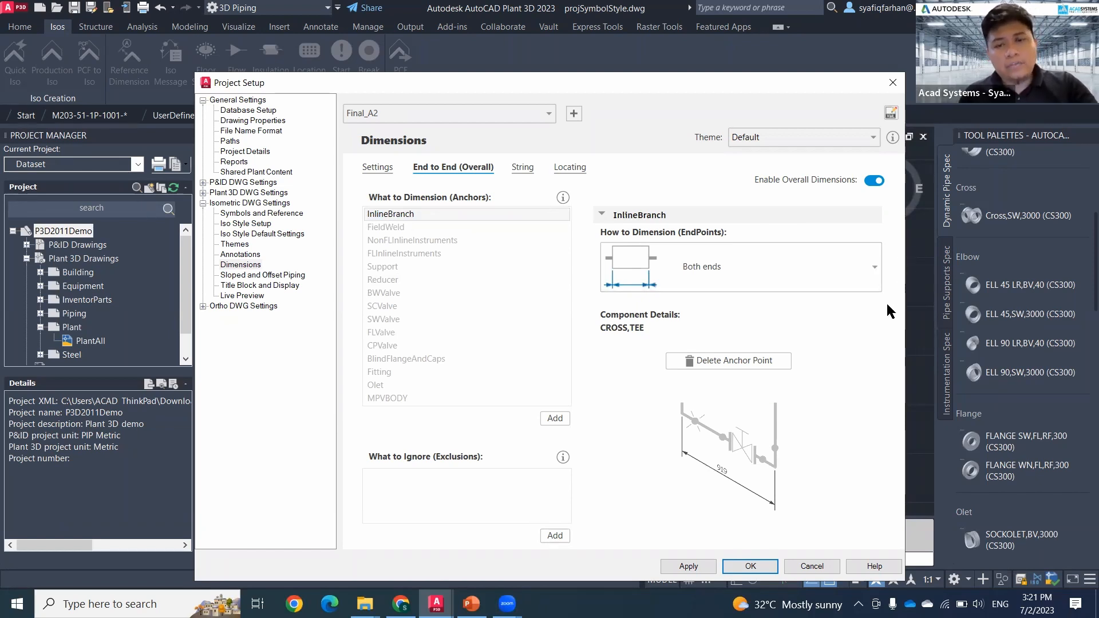
Step: Review the Reducer anchor in the String dimensions, the Branch Piping themes and the coordinate labels in the Annotations settings
left_click(522, 168)
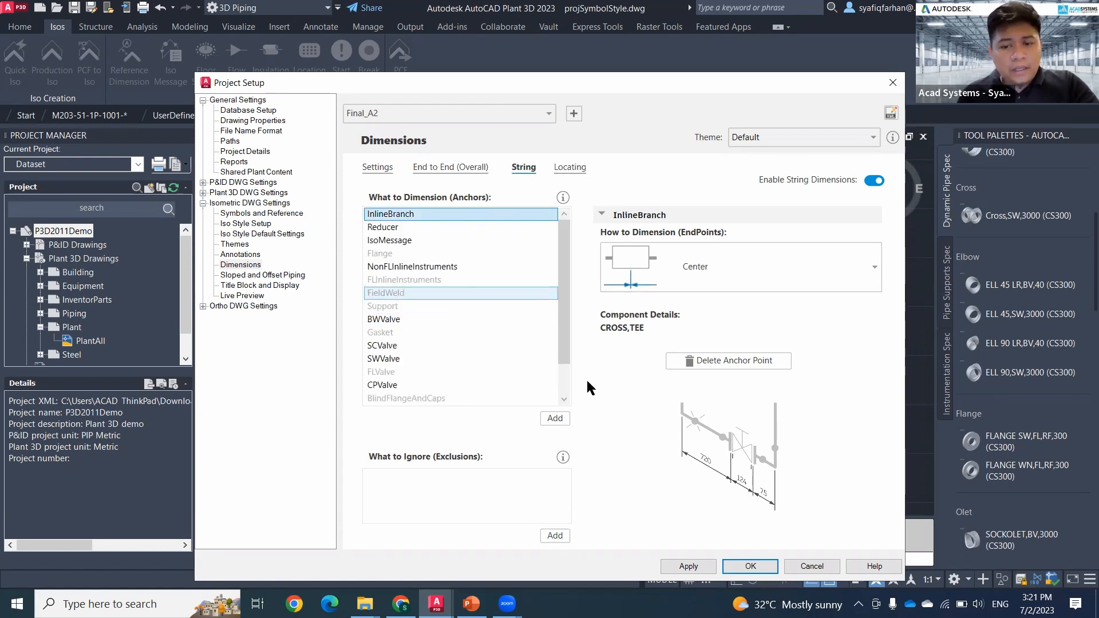
left_click(383, 228)
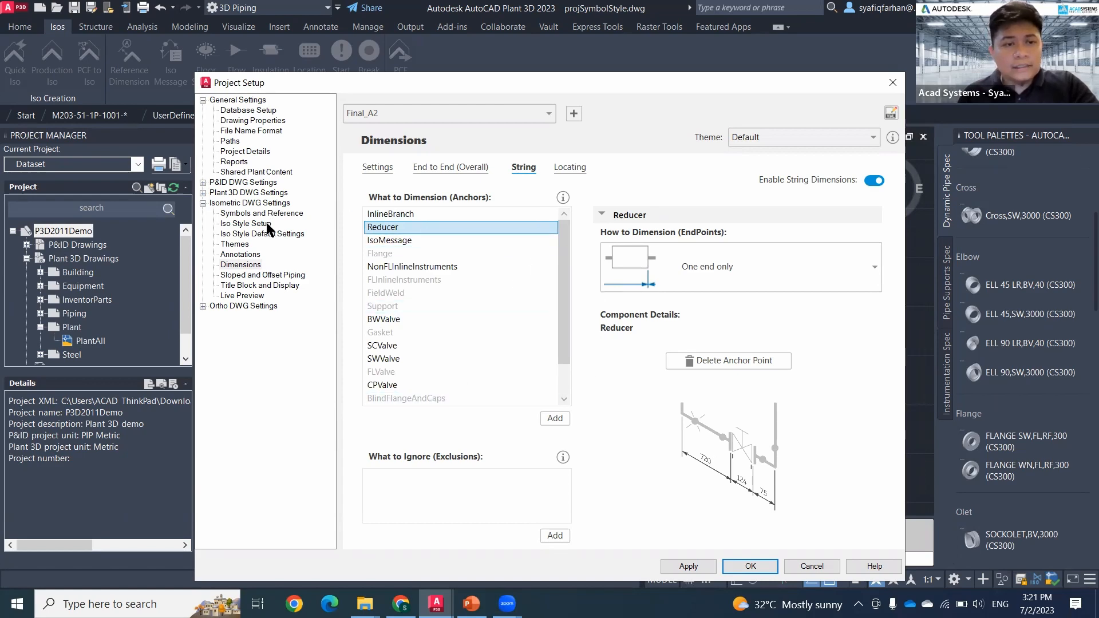
left_click(243, 245)
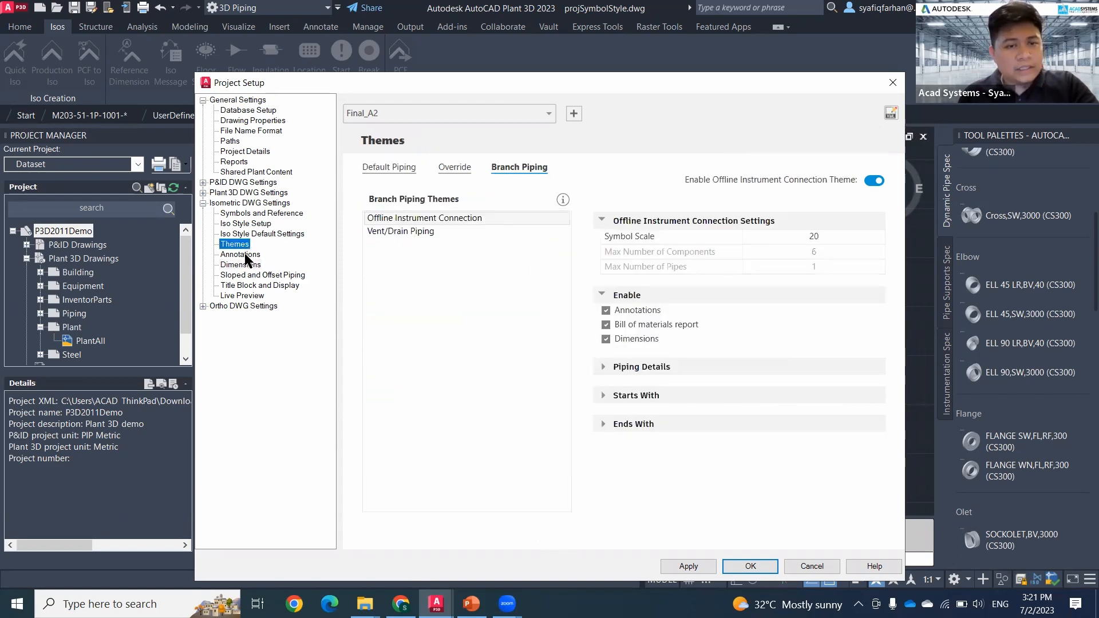
left_click(245, 255)
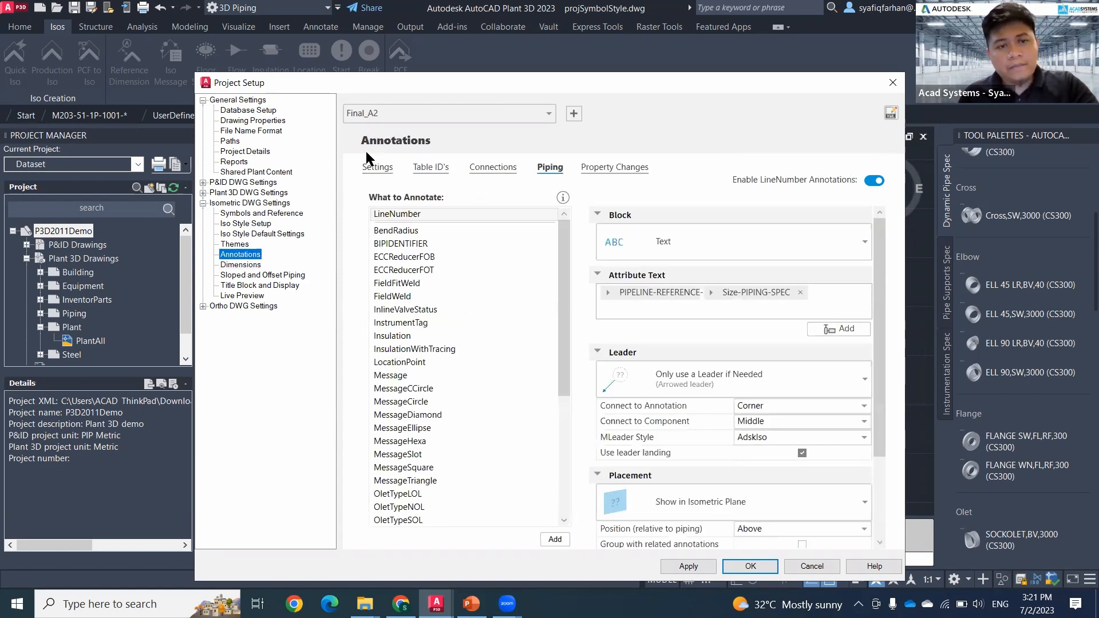
left_click(391, 174)
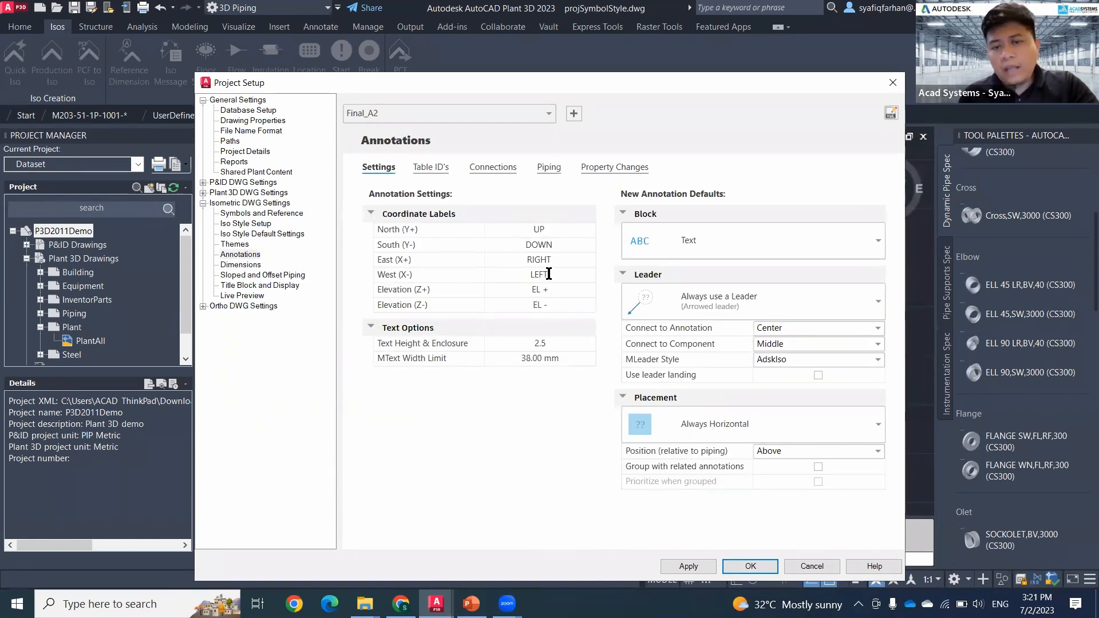
Step: Save the isometric style changes and close the project setup
left_click(710, 565)
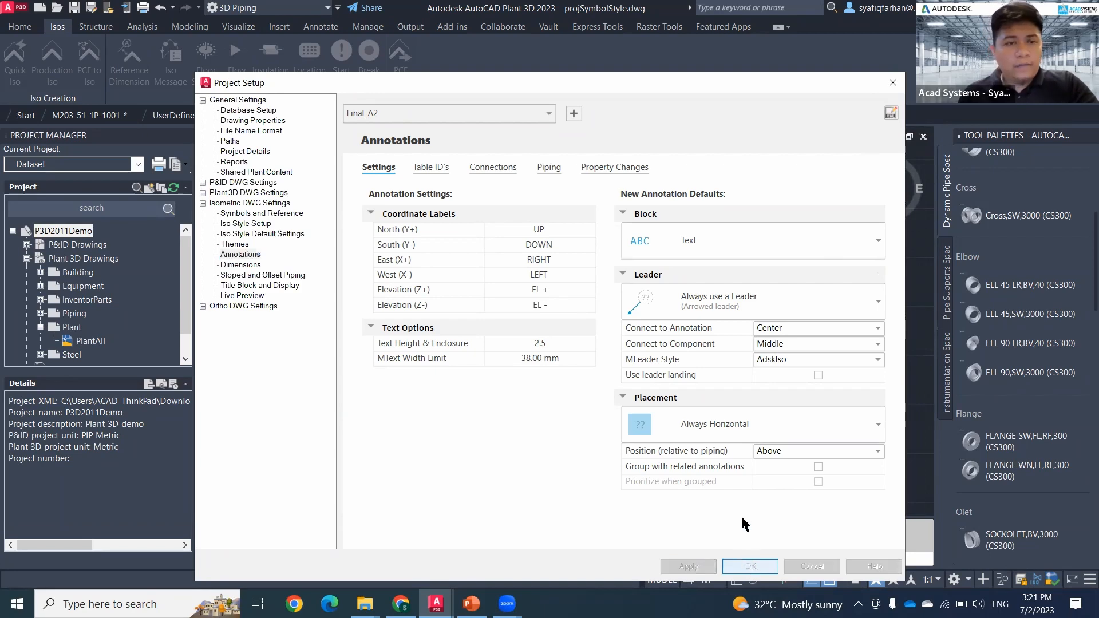
key("alt+Tab")
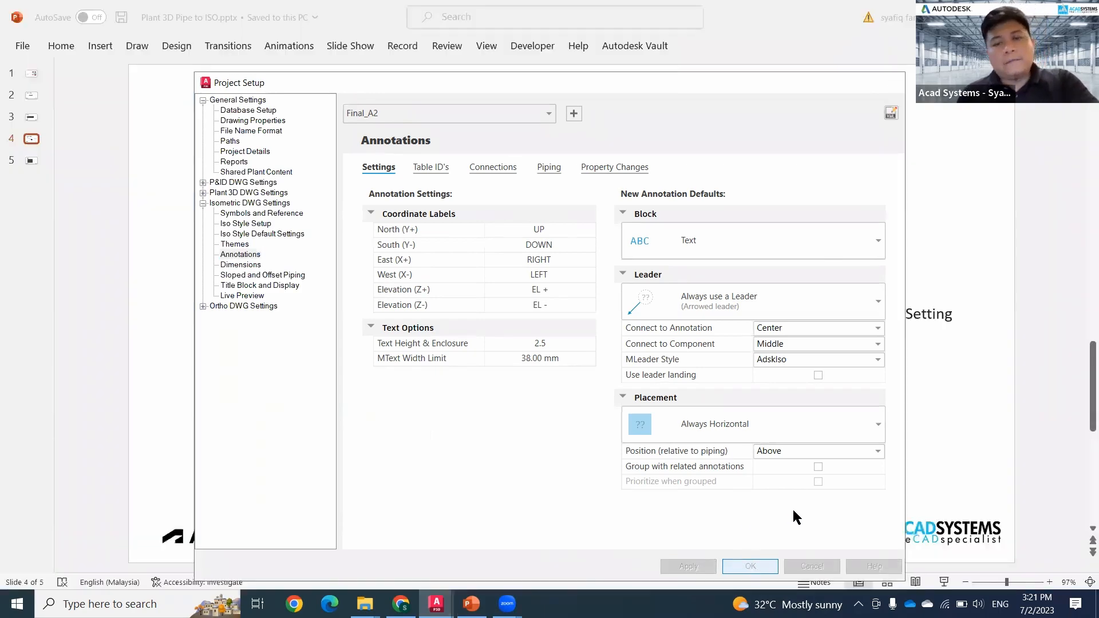
key("alt+Tab")
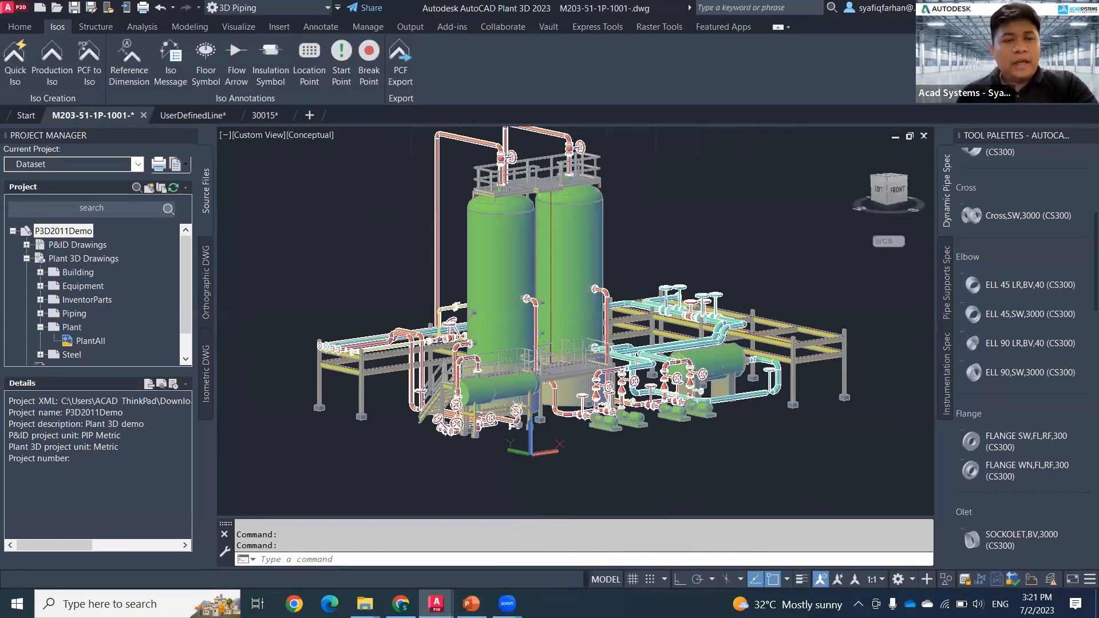
Step: Generate a Production Iso of line 30015 in the Final_A2 style, reviewing the advanced iso creation options before creating it
middle_click_drag(405, 399, 432, 418)
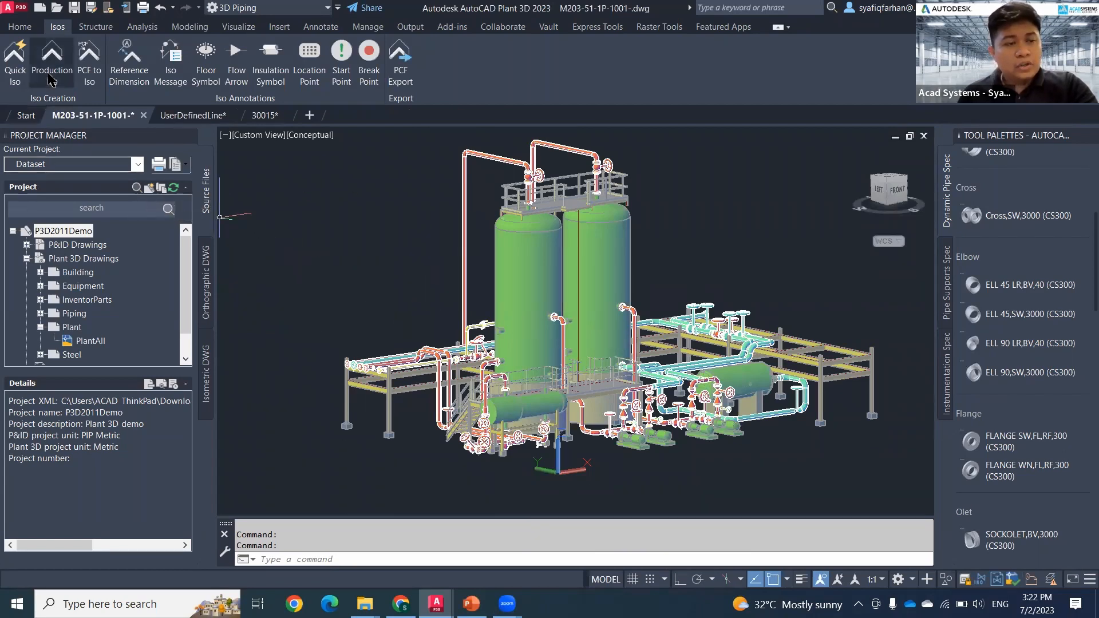
left_click(73, 84)
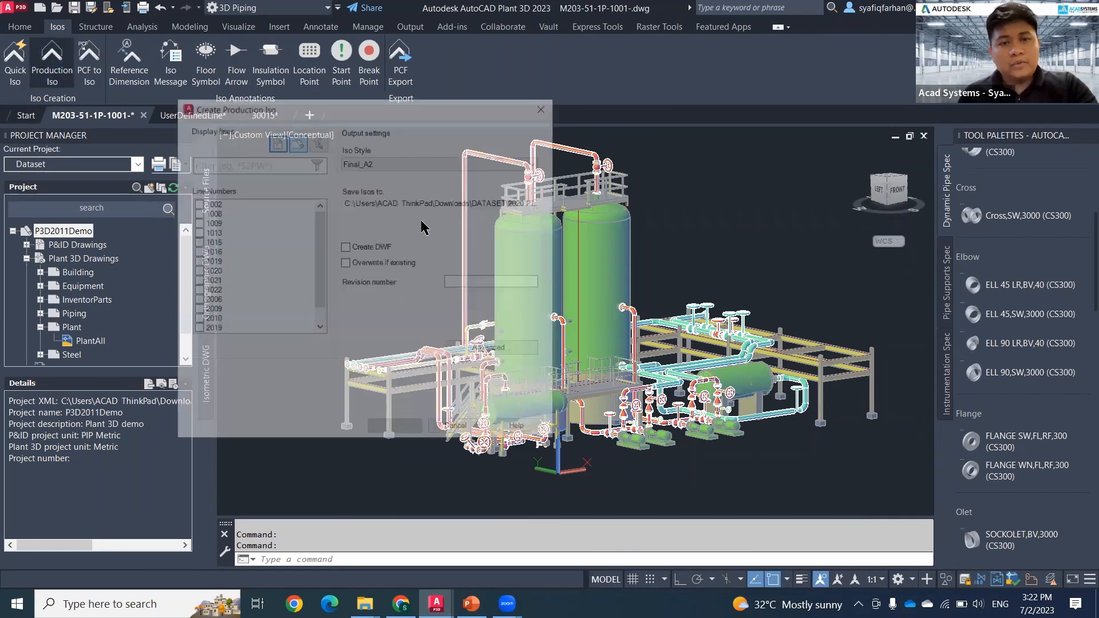
left_click_drag(321, 245, 323, 318)
left_click(195, 330)
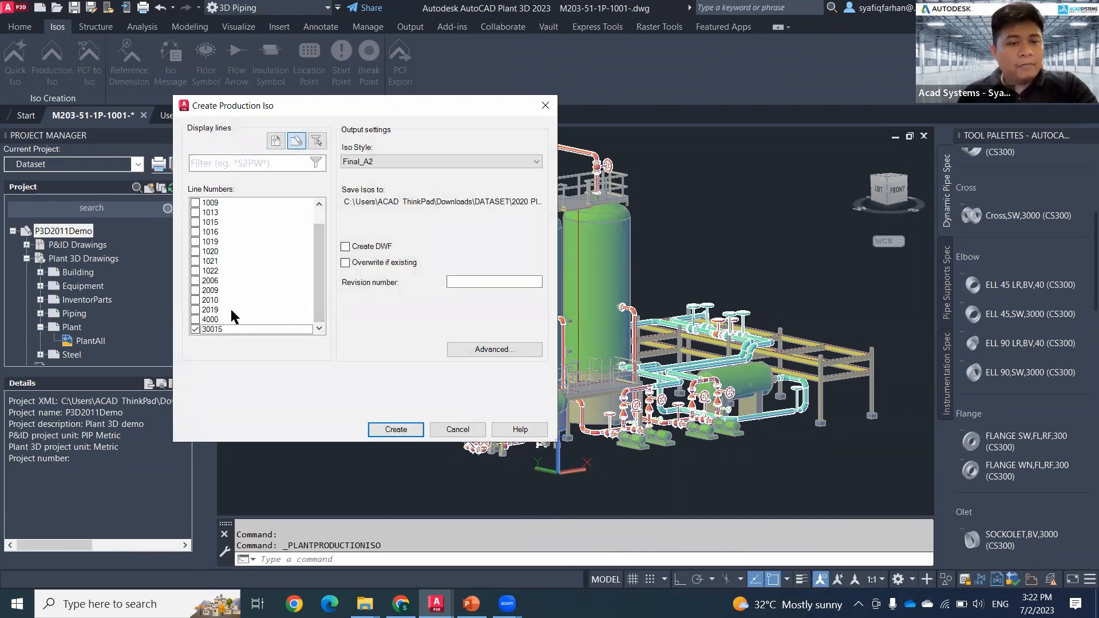
left_click(488, 349)
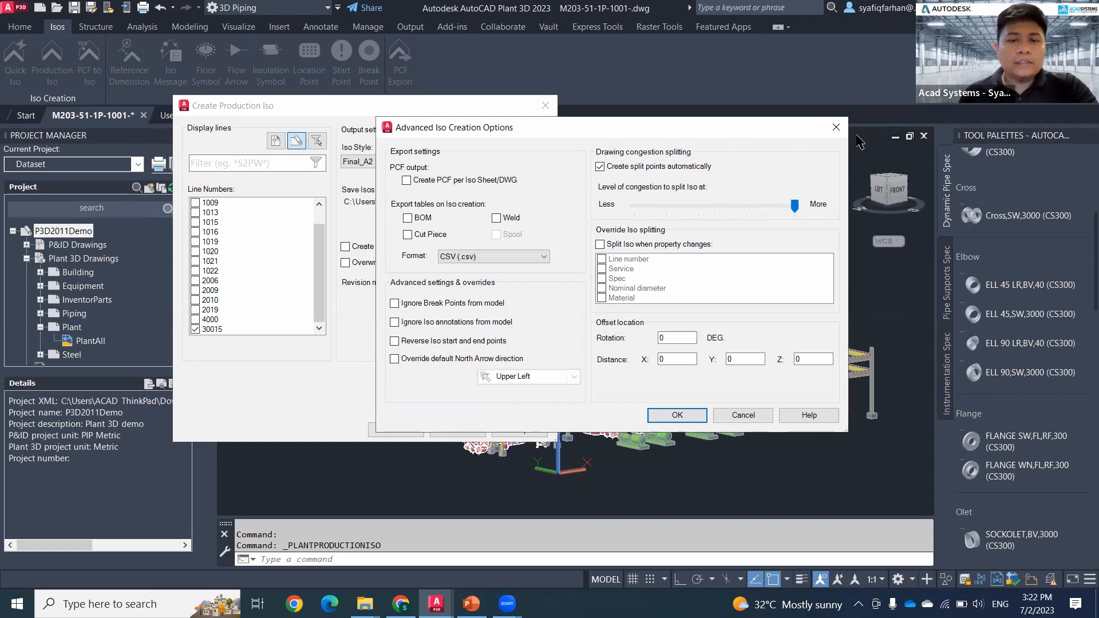
left_click_drag(756, 134, 857, 134)
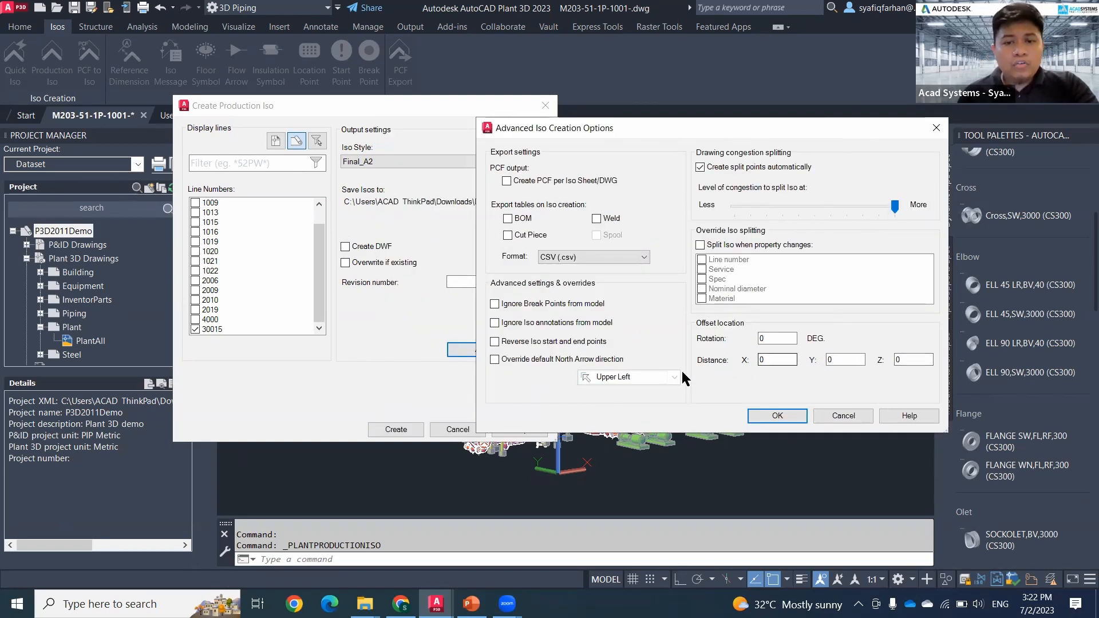
left_click(858, 415)
left_click(390, 434)
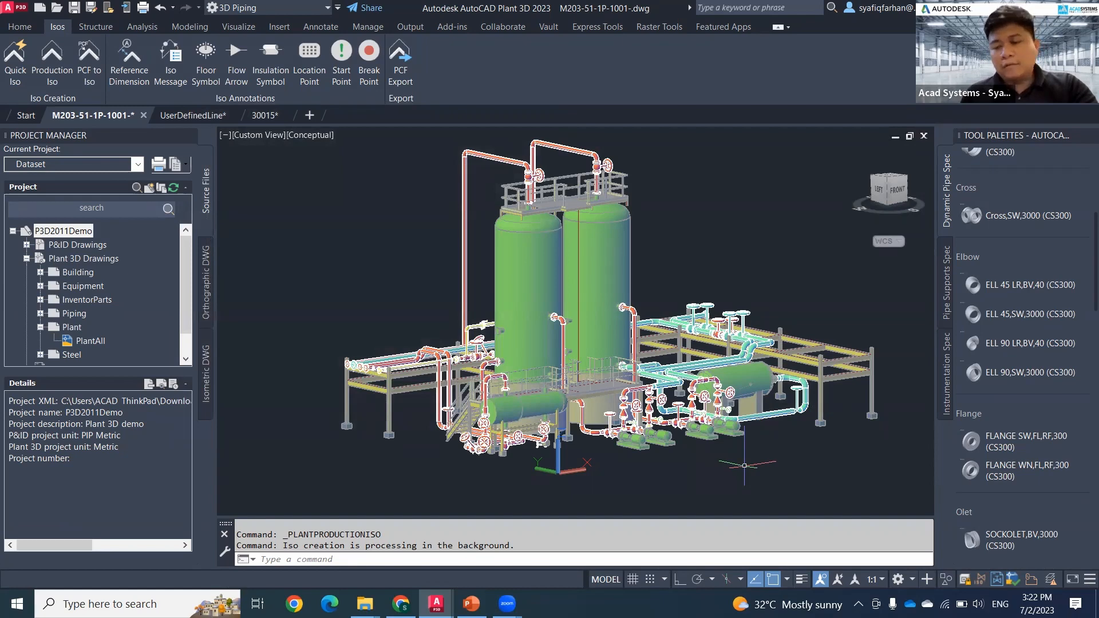
Step: Examine the coordinate labels of the CONT'D ON 1021 notes along the pipe run in the earlier 30015 isometric drawing
left_click(265, 115)
scroll(361, 295, "down", 5)
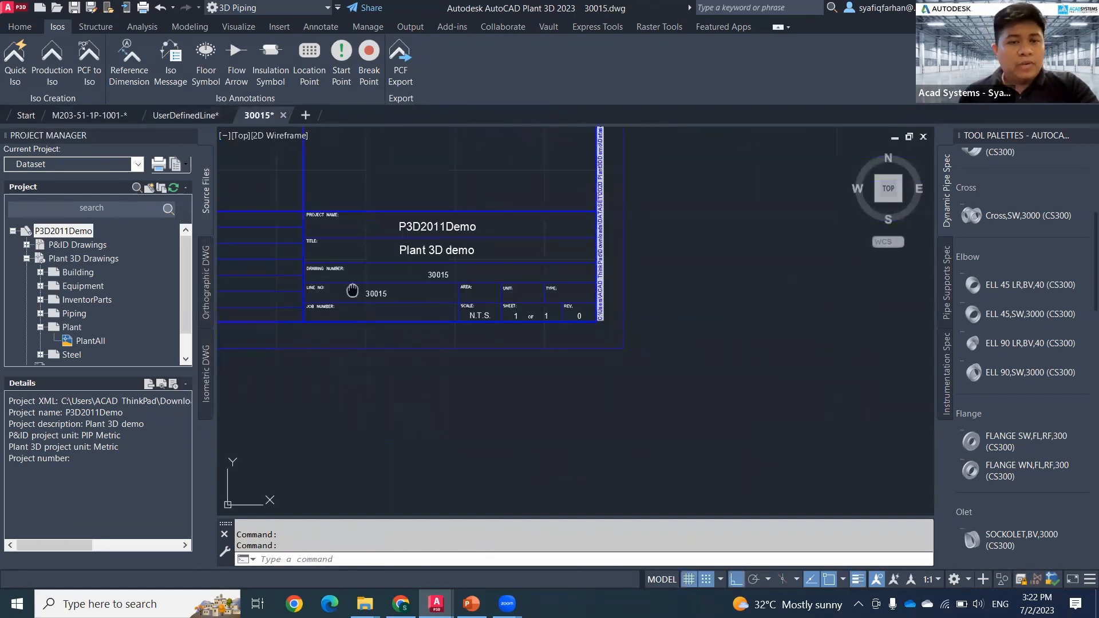
middle_click_drag(322, 295, 600, 464)
scroll(461, 260, "up", 6)
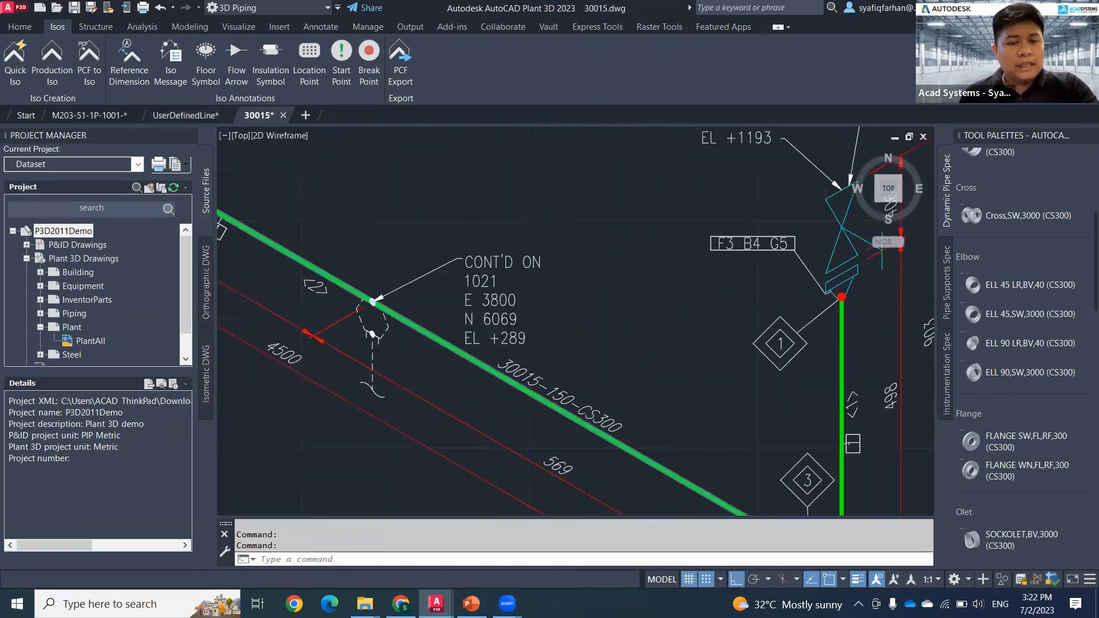
scroll(477, 341, "down", 4)
middle_click_drag(399, 311, 630, 479)
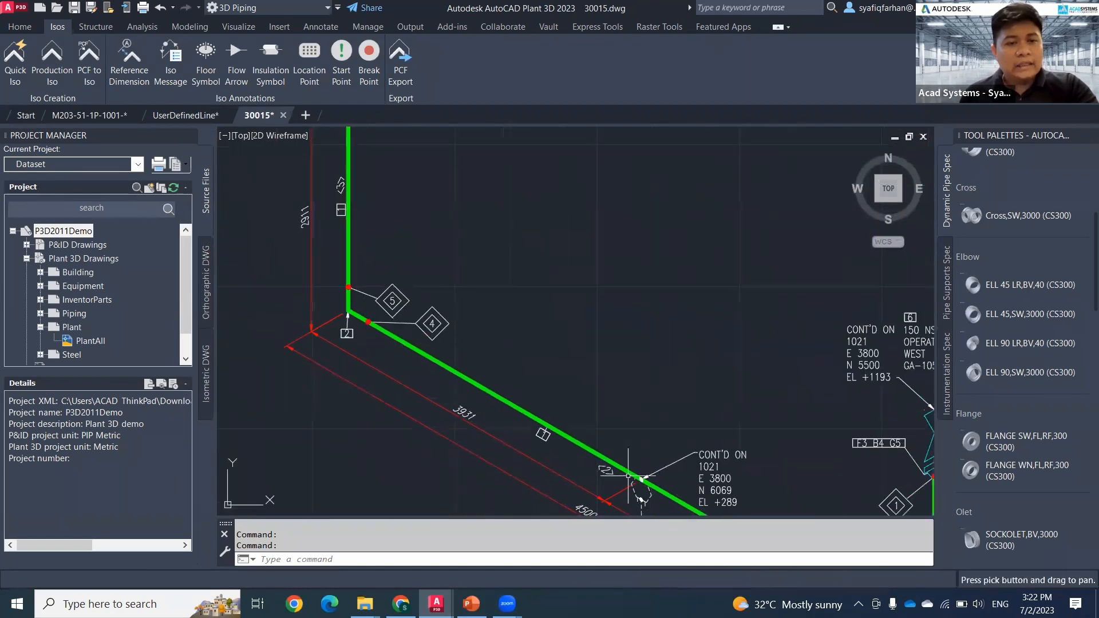
mouse_move(444, 243)
middle_mouse_down()
mouse_move(429, 401)
mouse_move(397, 470)
middle_mouse_up()
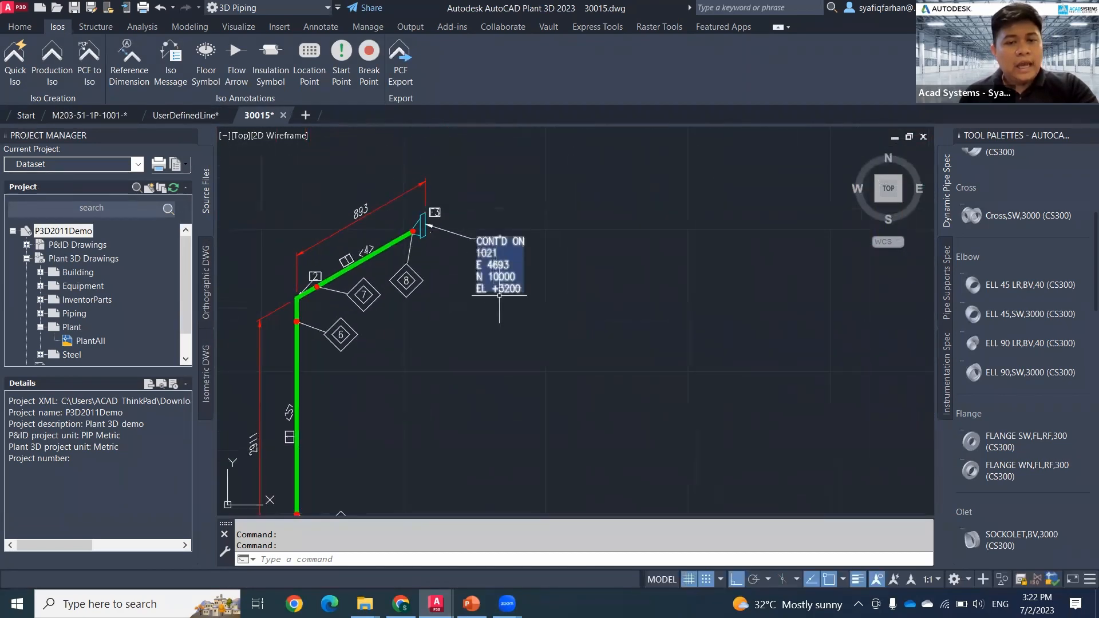
middle_click_drag(530, 377, 433, 255)
middle_click_drag(620, 383, 538, 277)
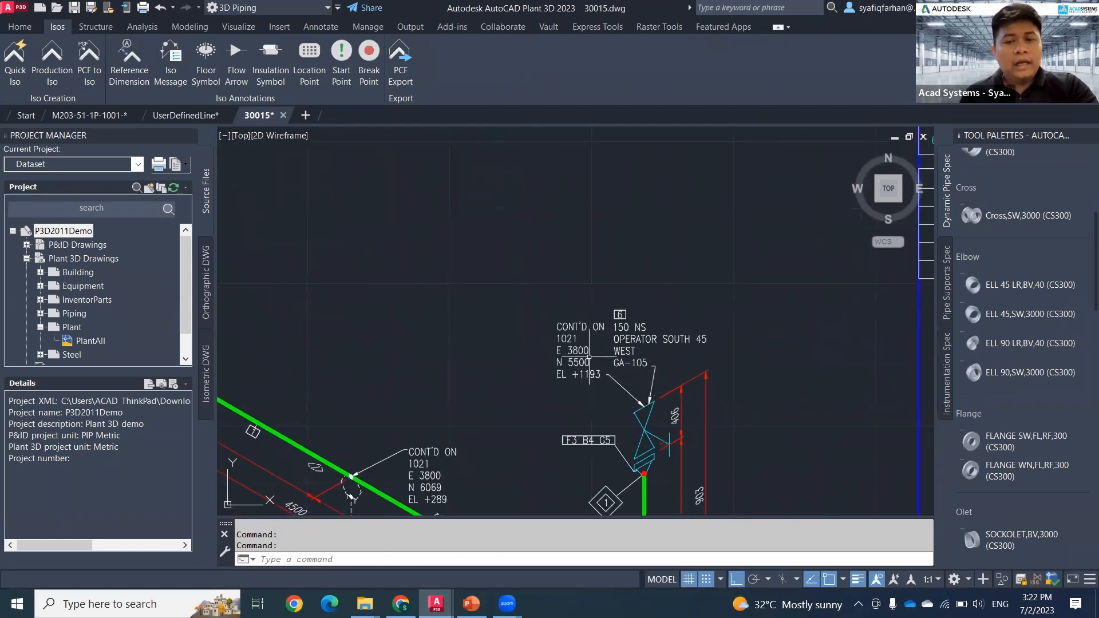
middle_click_drag(576, 363, 704, 310)
scroll(703, 310, "down", 5)
scroll(519, 238, "up", 3)
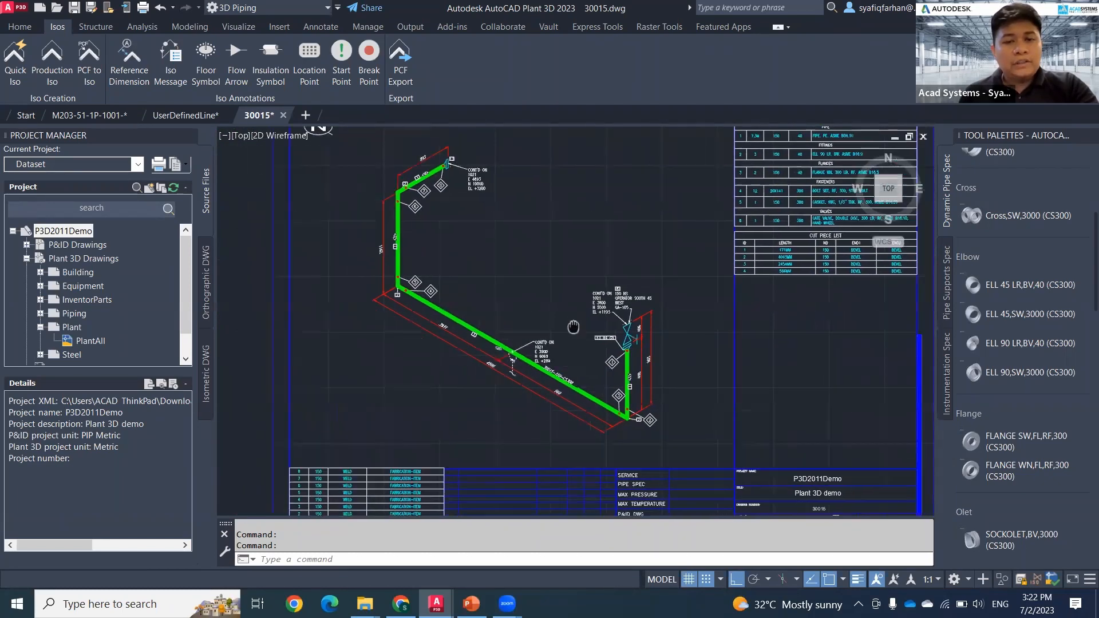
scroll(518, 238, "down", 3)
scroll(490, 321, "up", 5)
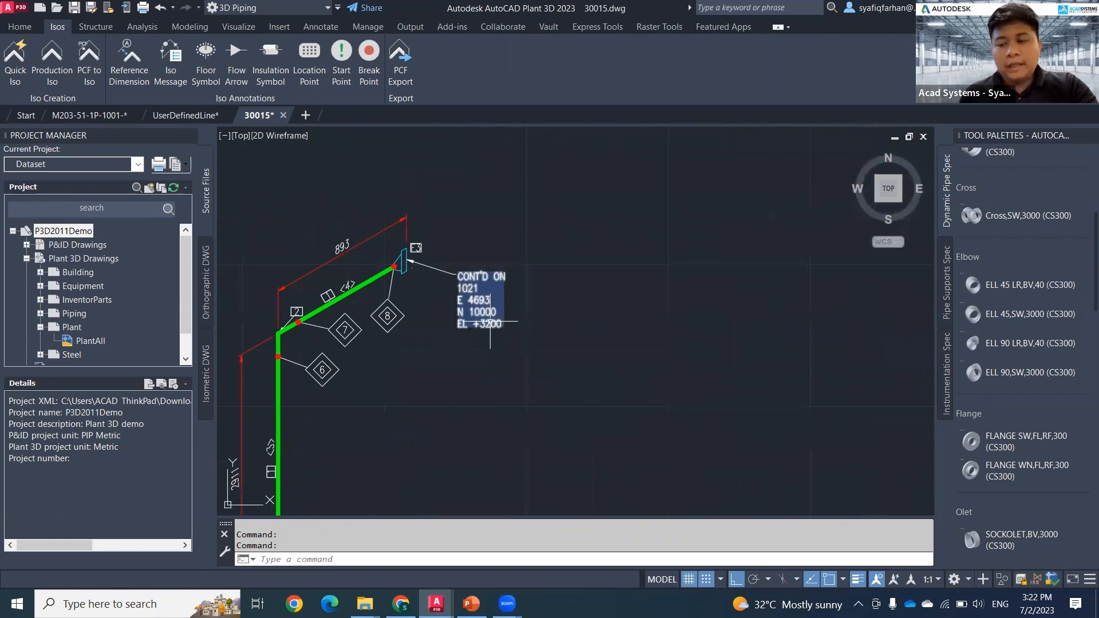
middle_click_drag(557, 382, 524, 333)
middle_click_drag(655, 384, 604, 324)
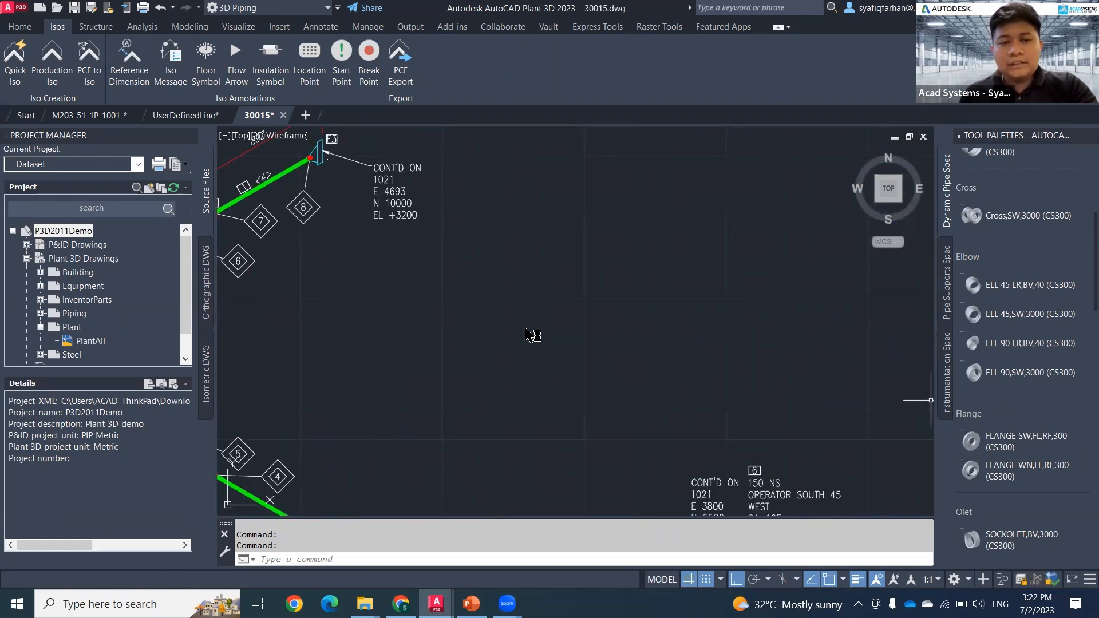
scroll(400, 287, "down", 2)
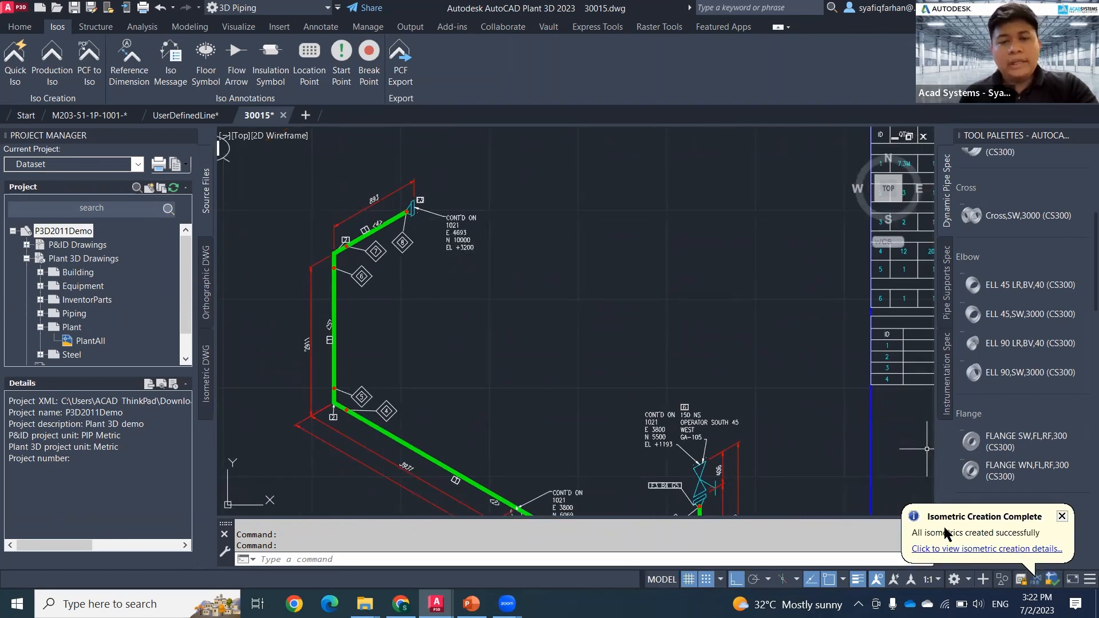
Step: Open the newly generated isometric drawing of line 30015 from the isometric creation details
left_click(955, 548)
left_click(517, 430)
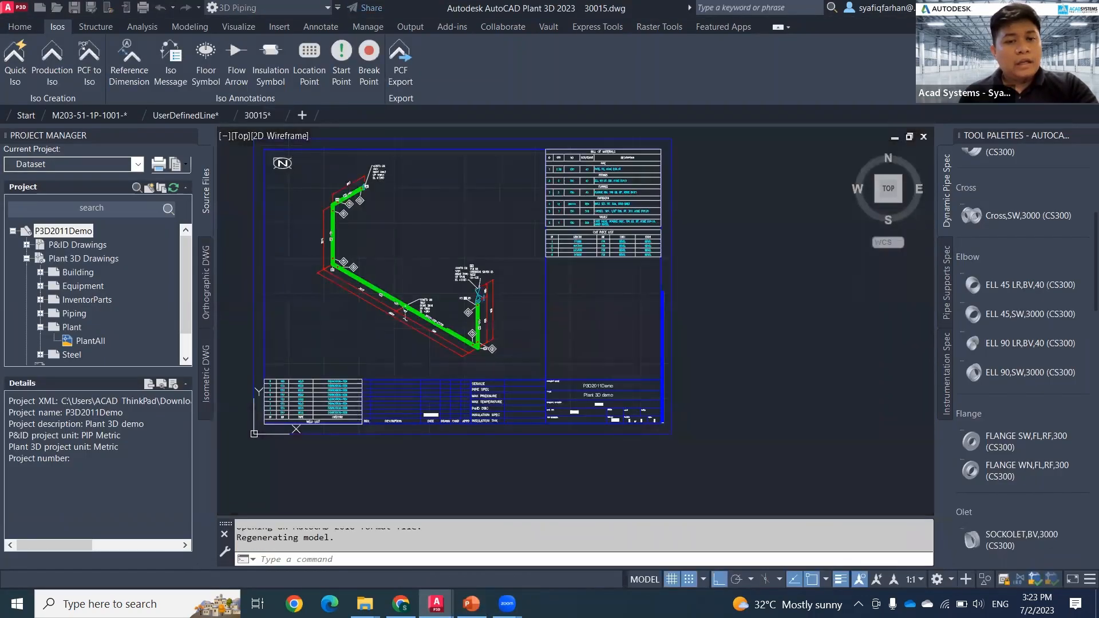
middle_click_drag(435, 308, 484, 419)
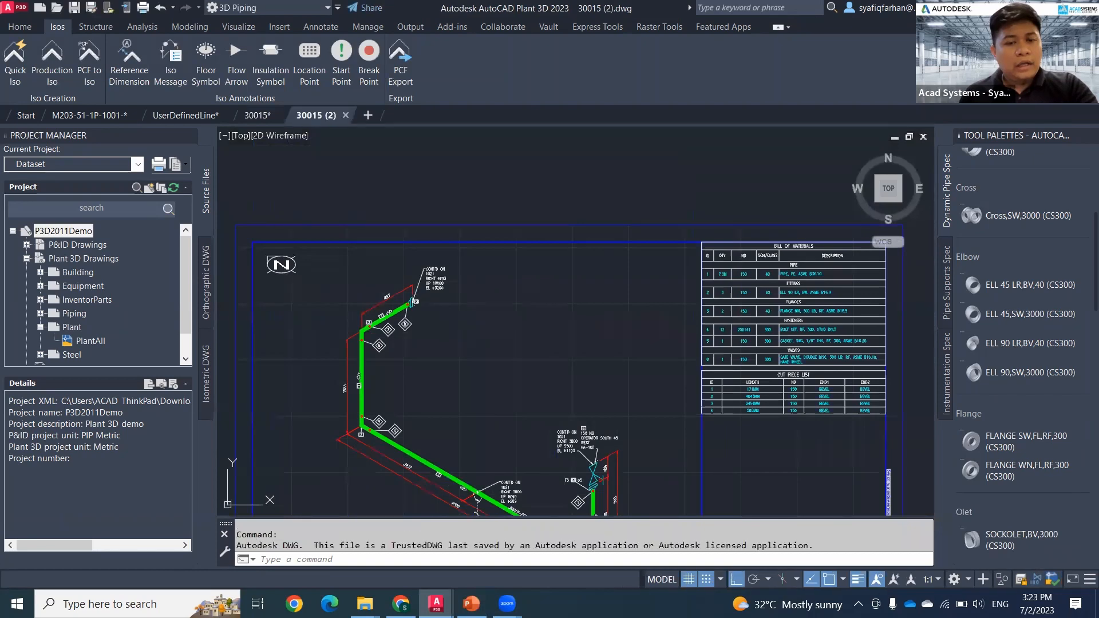
Step: Examine the coordinate label prefixes in the new isometric's CONT'D ON notes and return to the M203-51-1P-1001 model
scroll(434, 311, "up", 8)
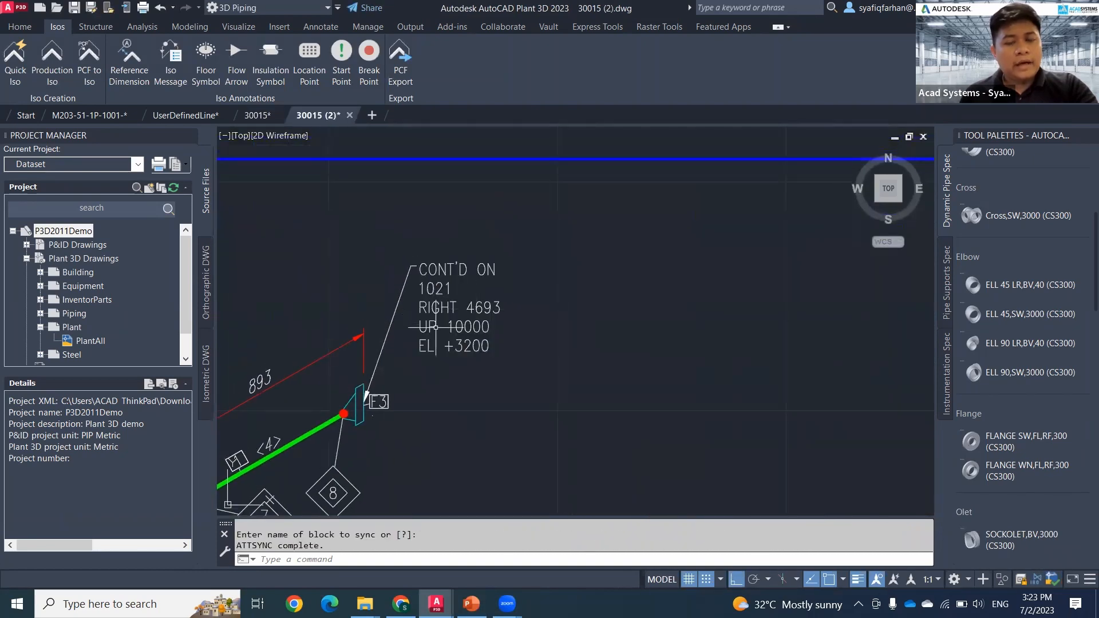
scroll(546, 373, "down", 4)
scroll(546, 373, "down", 5)
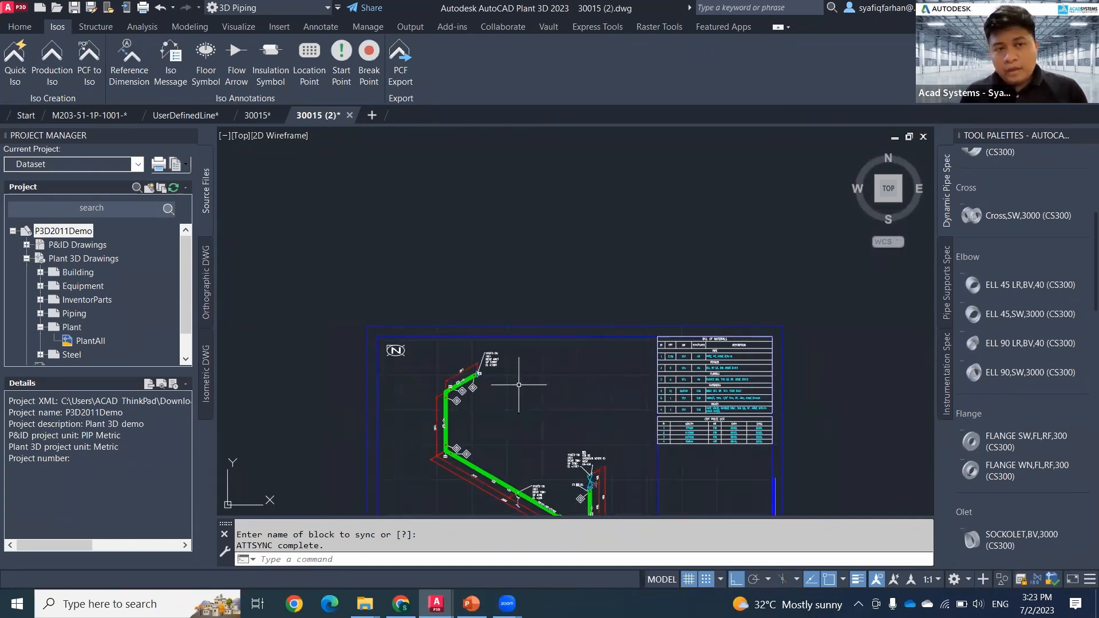
middle_click_drag(519, 384, 468, 352)
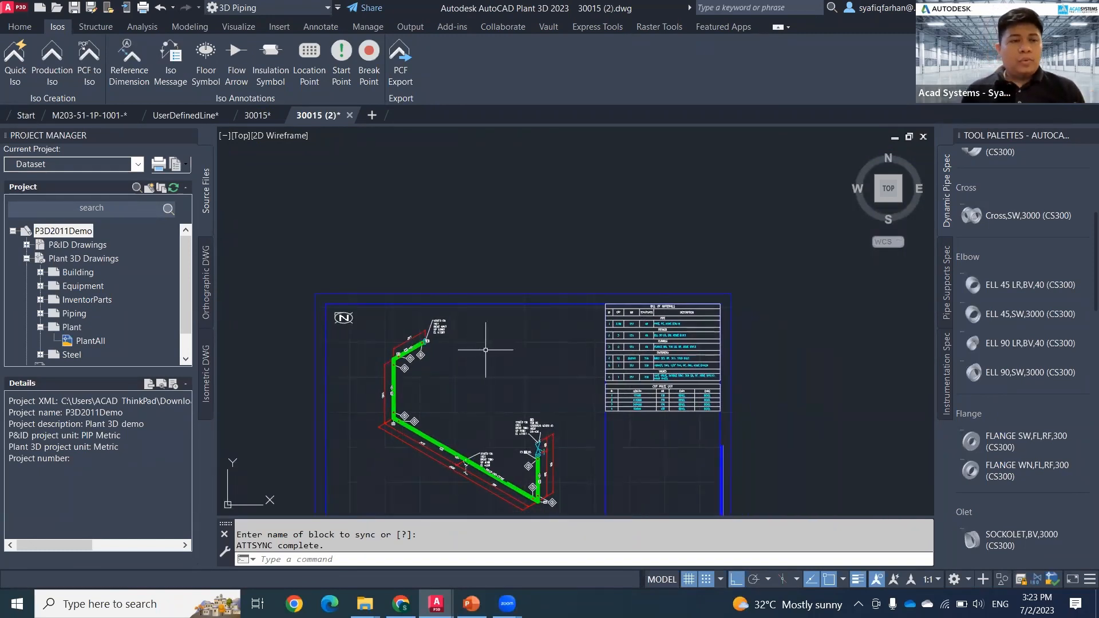
left_click(111, 116)
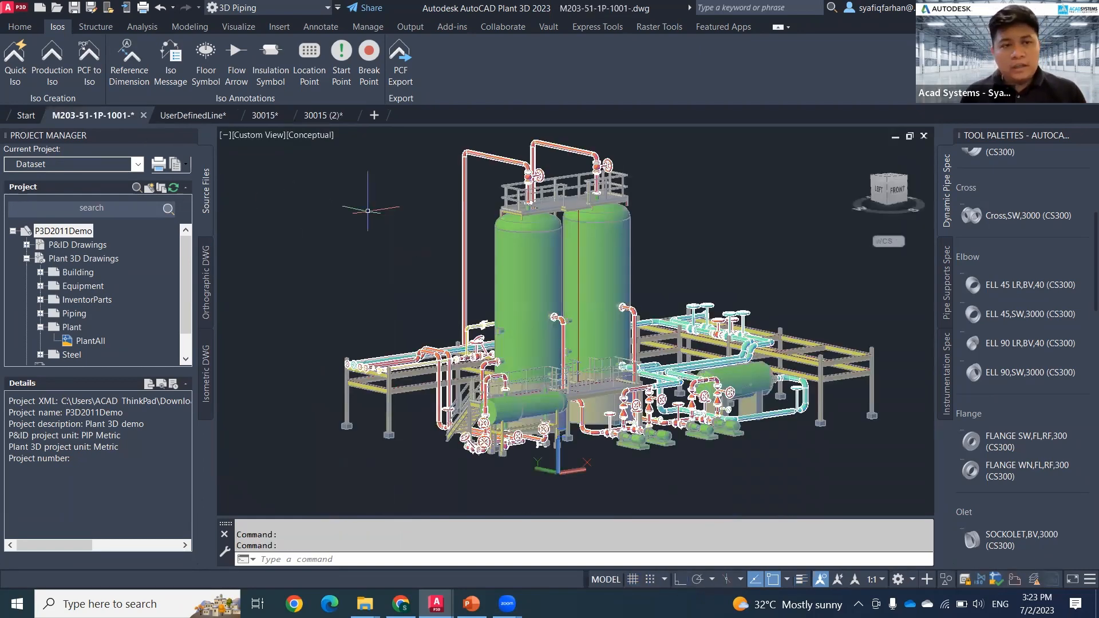
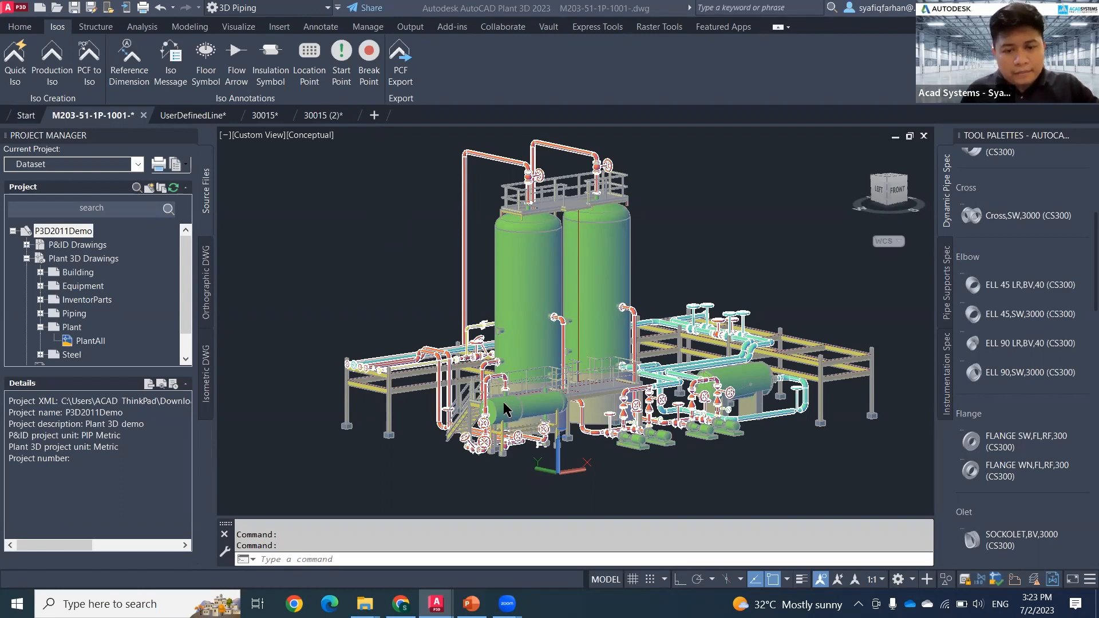
Step: Examine the flanged pipe end at the green tank's nozzle and the nearby pipe rack columns in the 3D model
scroll(504, 410, "up", 5)
middle_click_drag(475, 366, 261, 166)
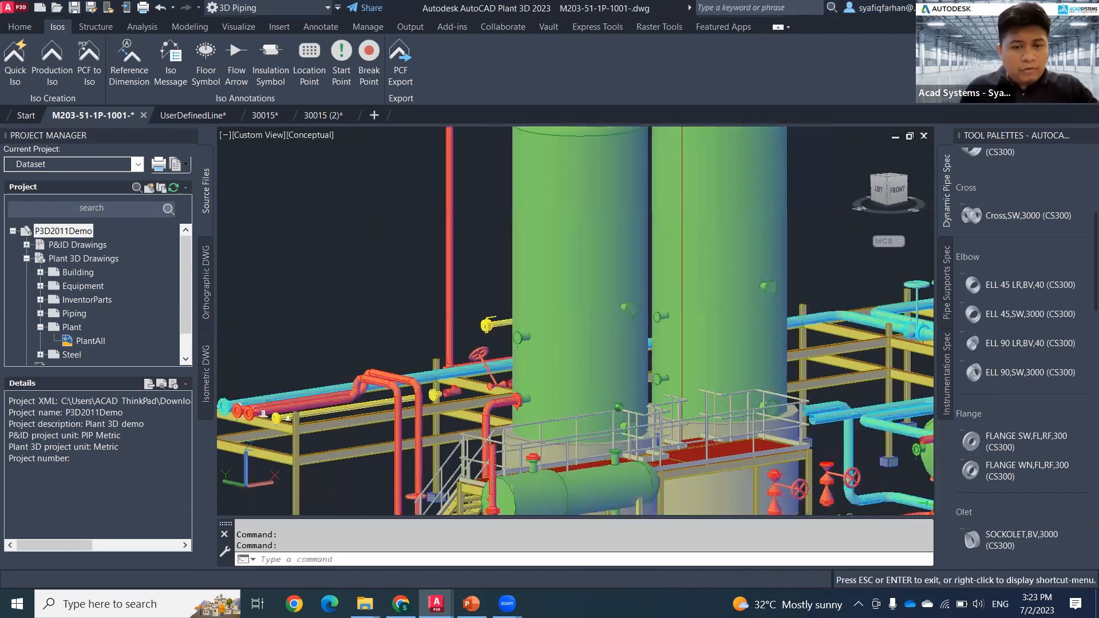
middle_click_drag(441, 410, 388, 260)
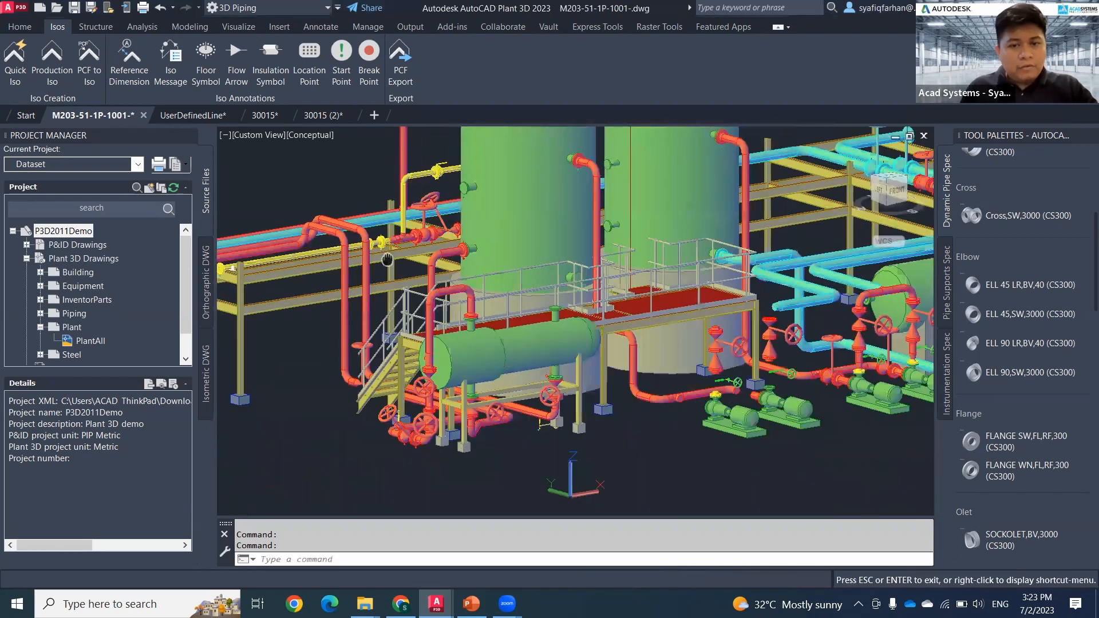
scroll(448, 264, "up", 6)
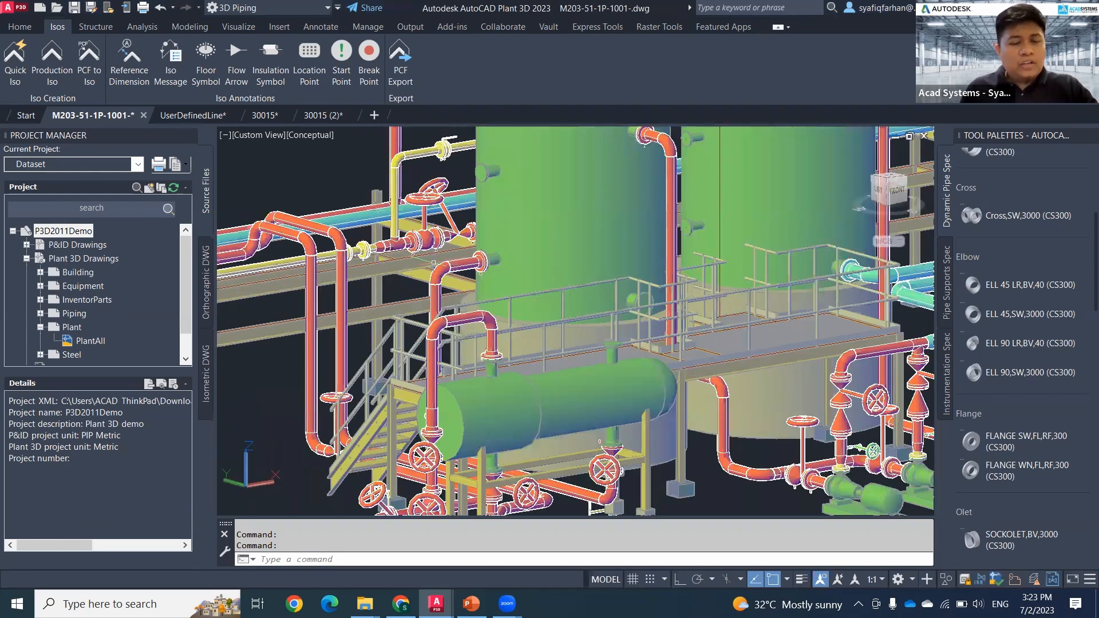
scroll(483, 270, "up", 3)
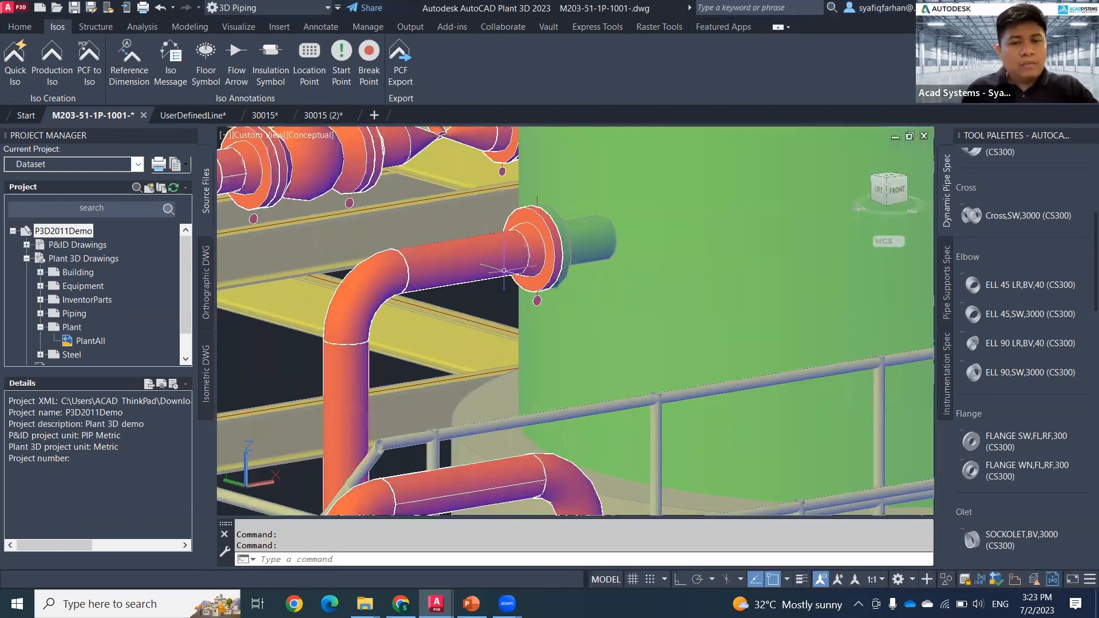
left_click(531, 264)
scroll(527, 325, "down", 5)
middle_click_drag(527, 329, 644, 237)
middle_click_drag(562, 361, 618, 240)
scroll(615, 235, "down", 4)
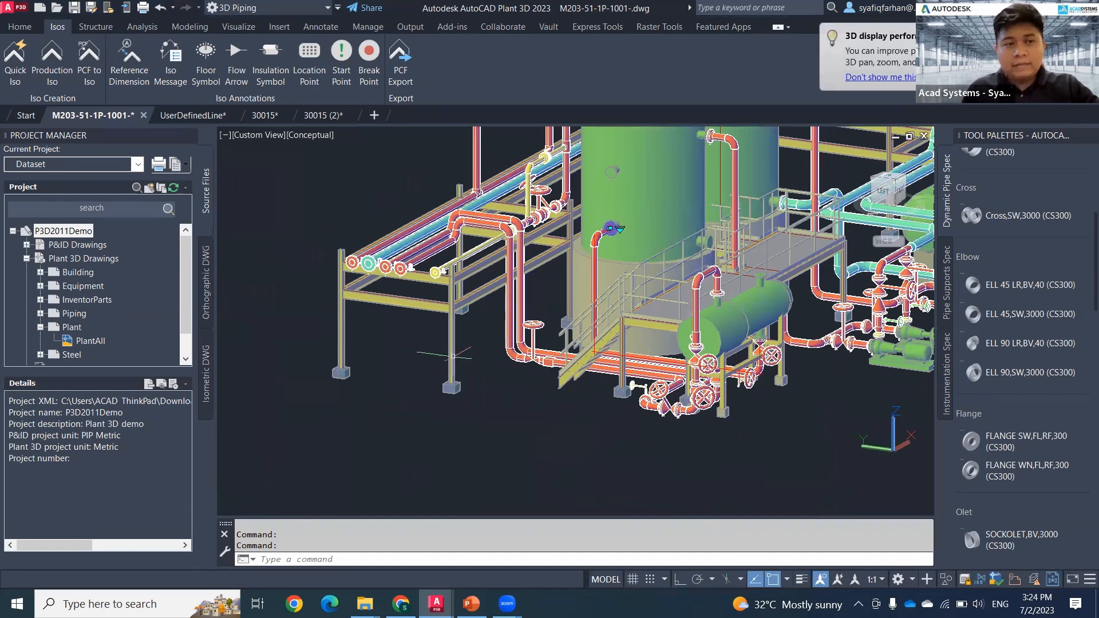
key("Escape")
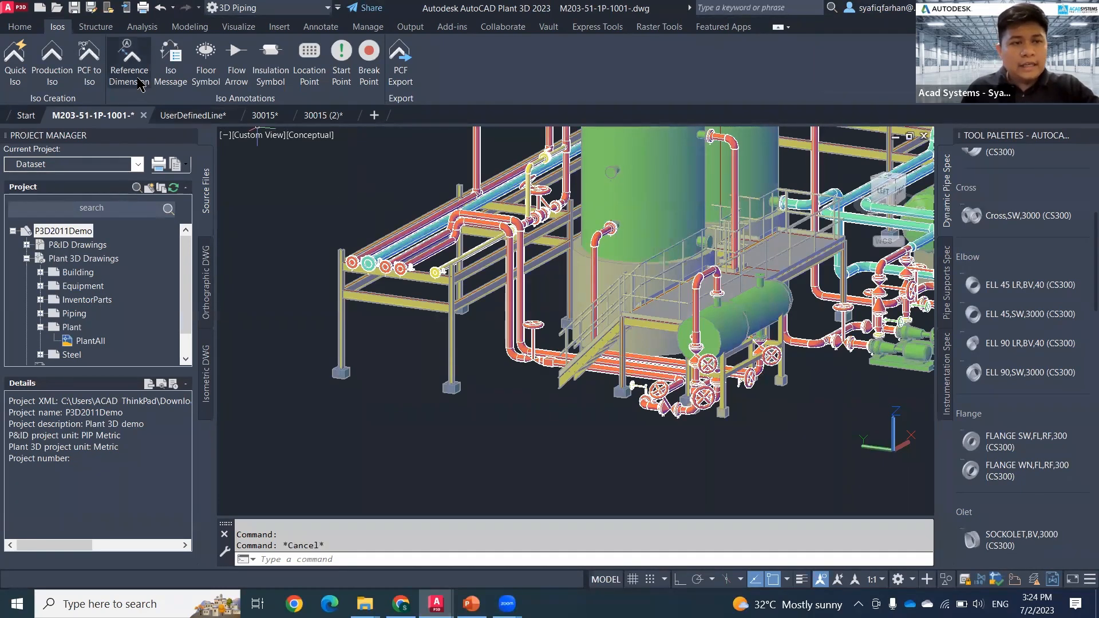
Step: Add an iso reference dimension from the pipe's flanged end at the tank nozzle to the base of the pipe rack's steel column
left_click(129, 63)
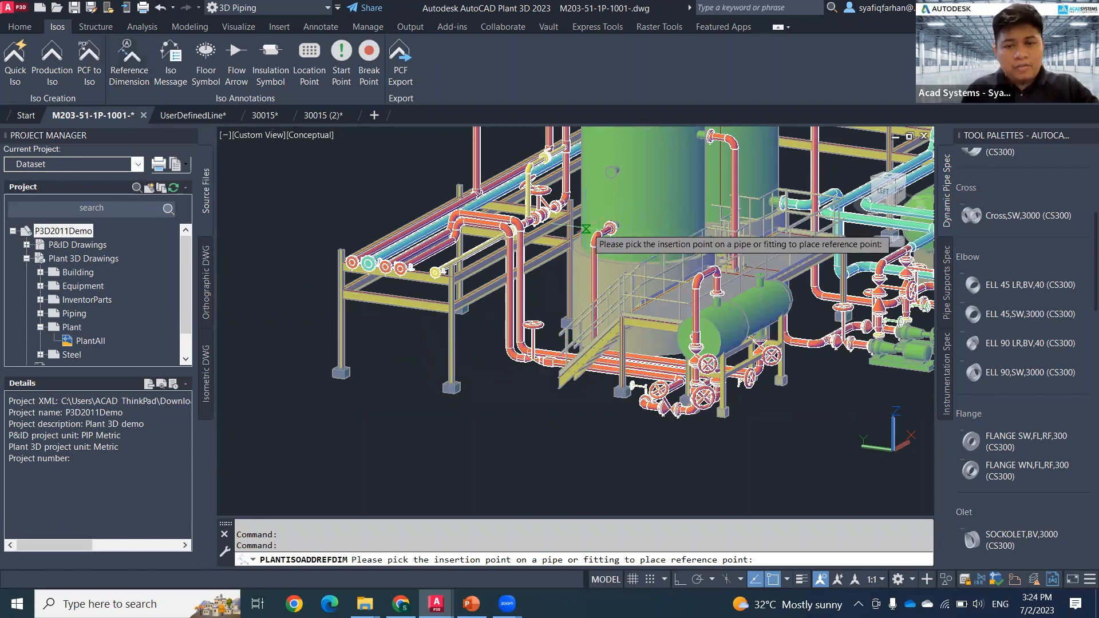
scroll(586, 229, "up", 4)
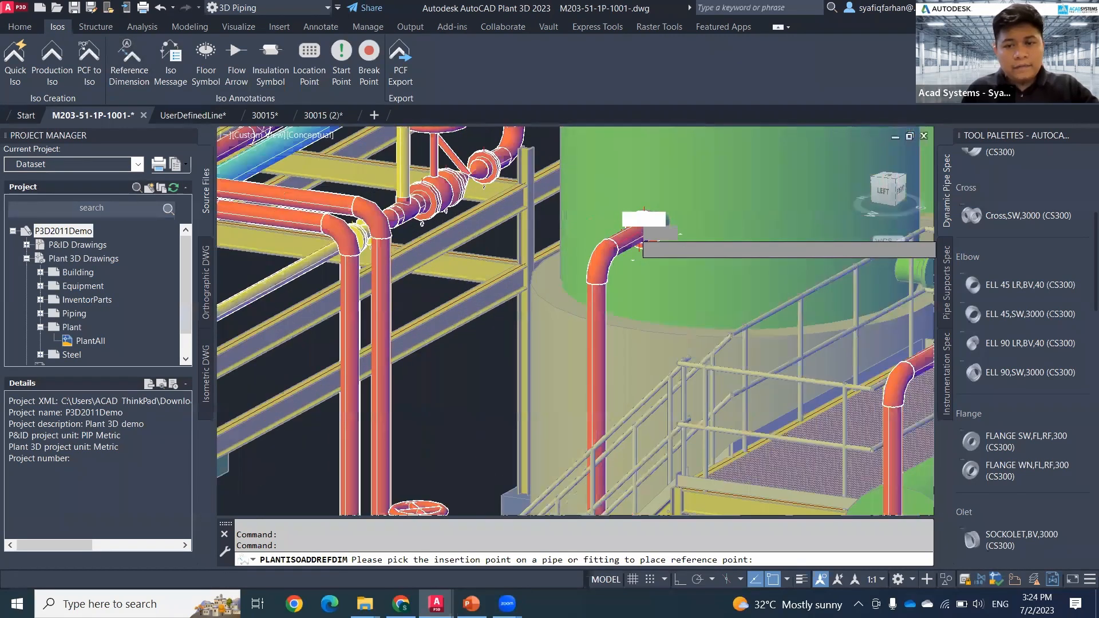
scroll(641, 245, "up", 5)
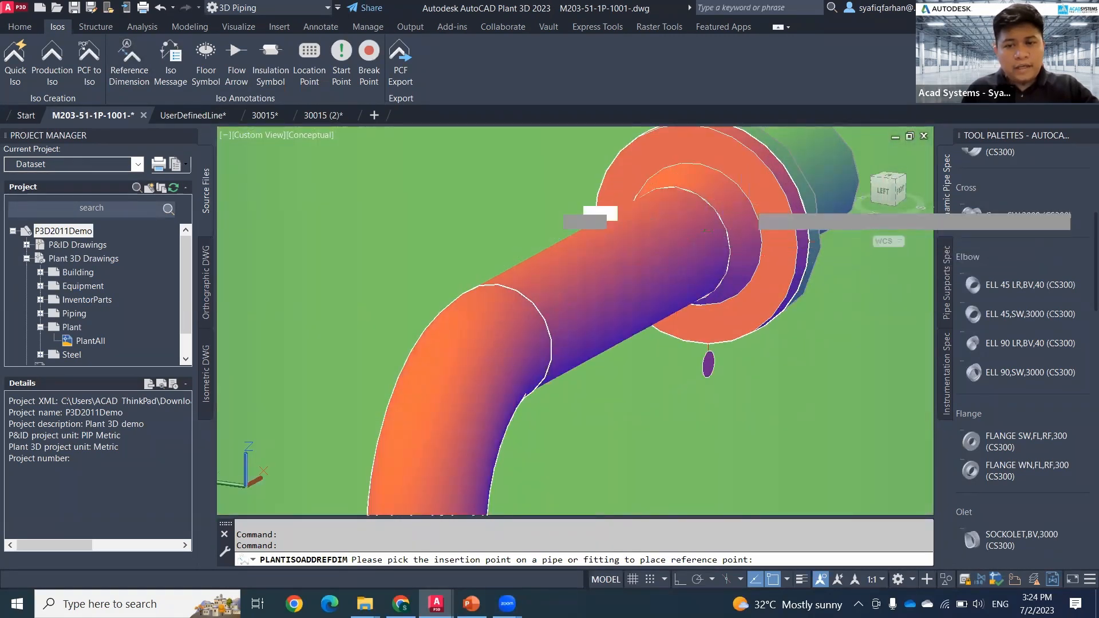
left_click(705, 230)
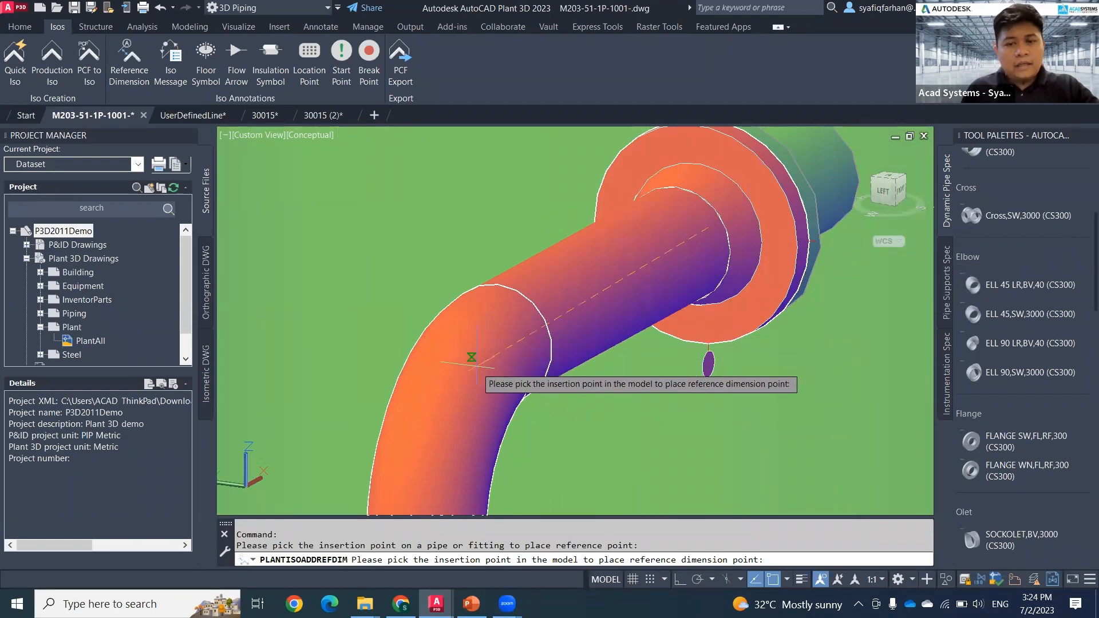
scroll(471, 358, "down", 8)
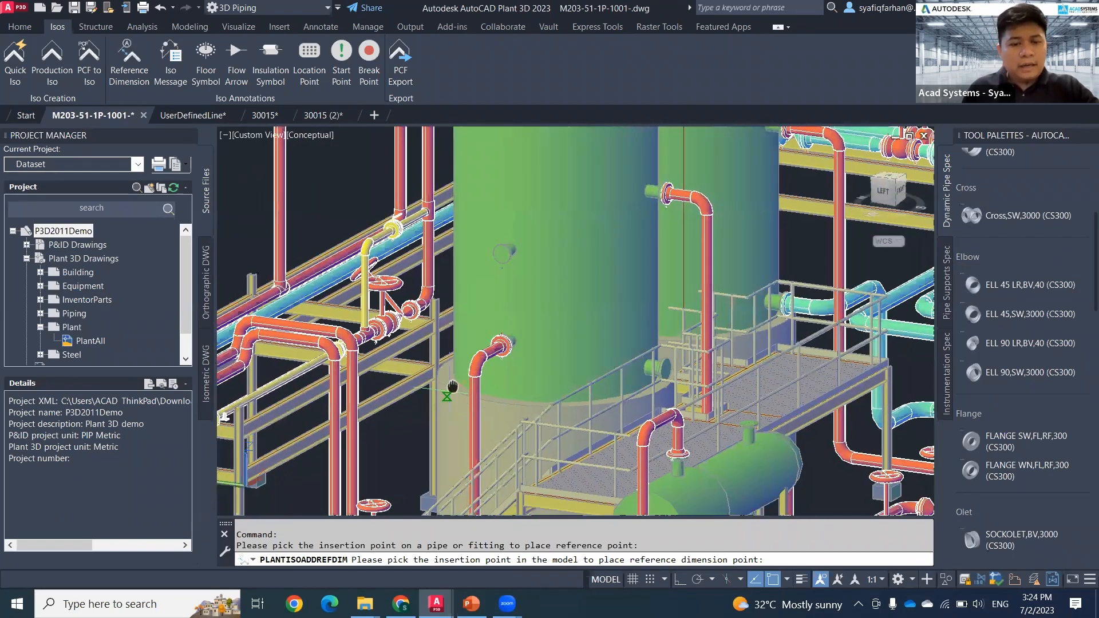
middle_click_drag(452, 387, 547, 287)
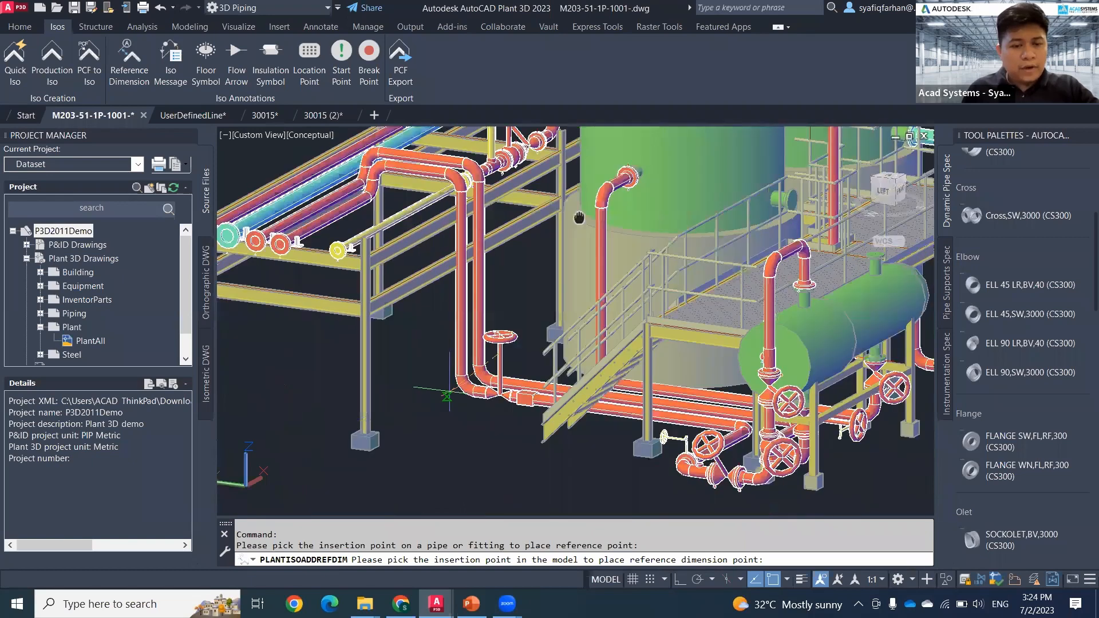
scroll(553, 329, "up", 10)
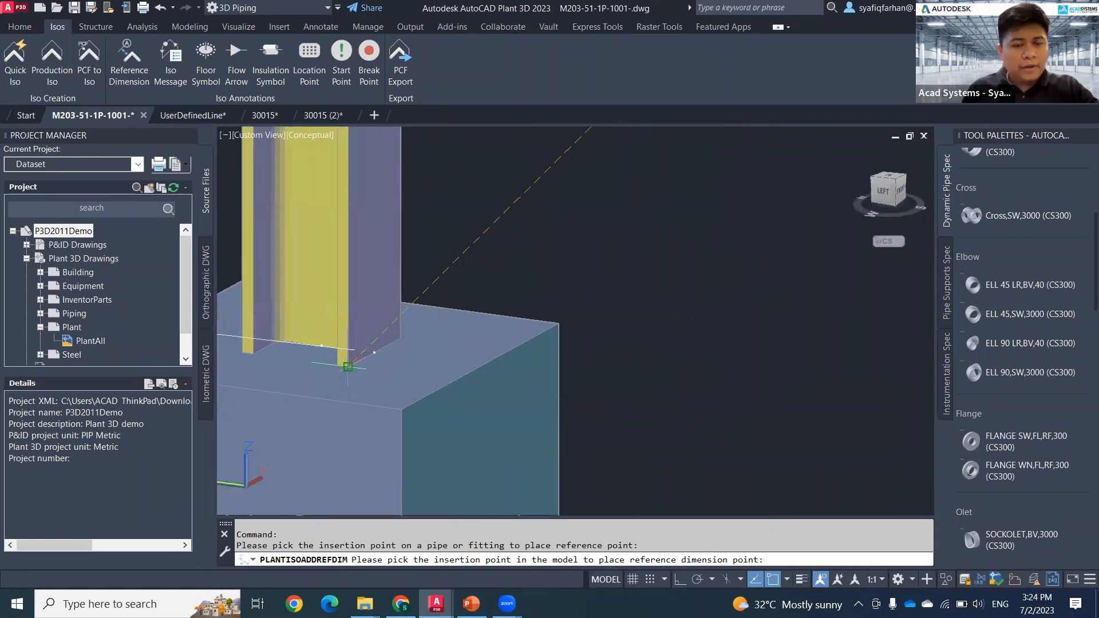
left_click(425, 364)
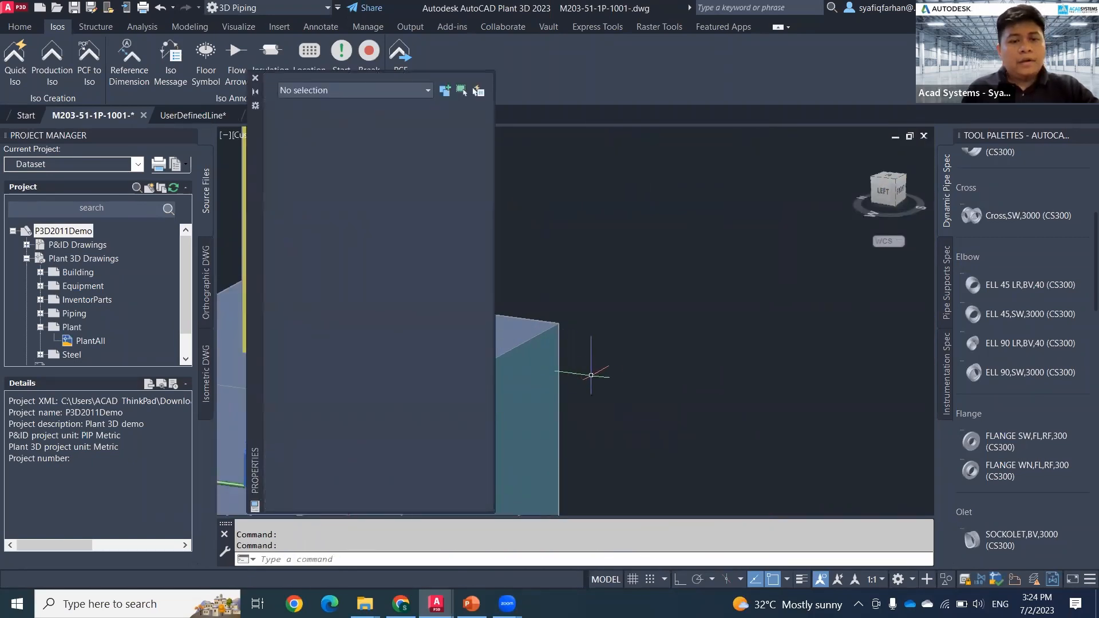
Step: Review the new iso reference dimension and its properties between the column base and the tank nozzle
scroll(606, 378, "down", 8)
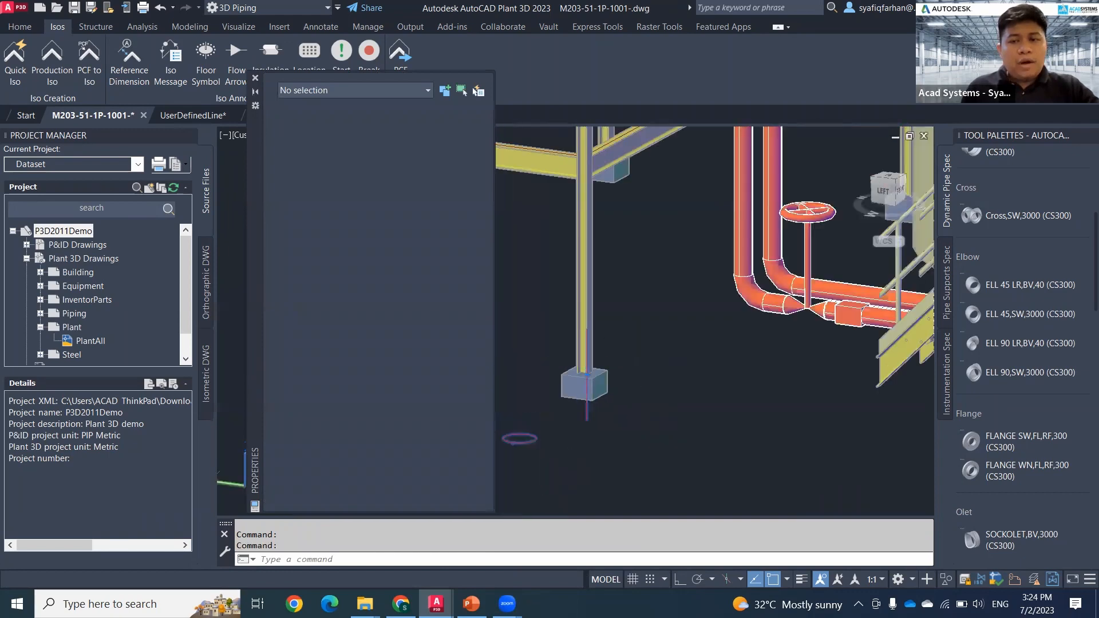
middle_click_drag(589, 390, 401, 500)
middle_click_drag(627, 372, 696, 336)
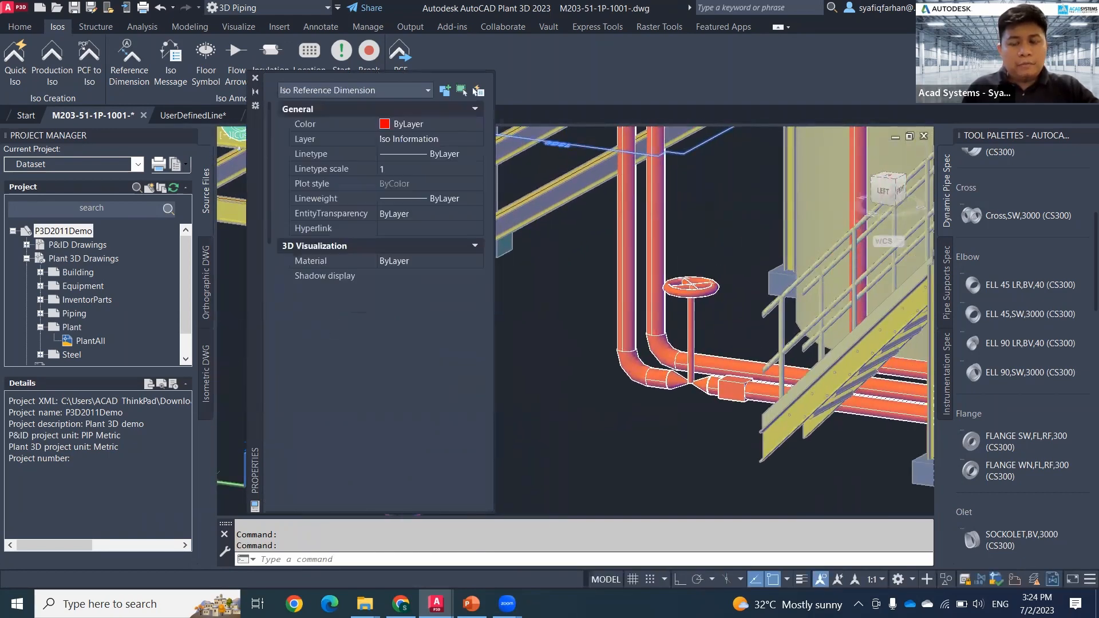
middle_click_drag(726, 216, 572, 449)
key("Escape")
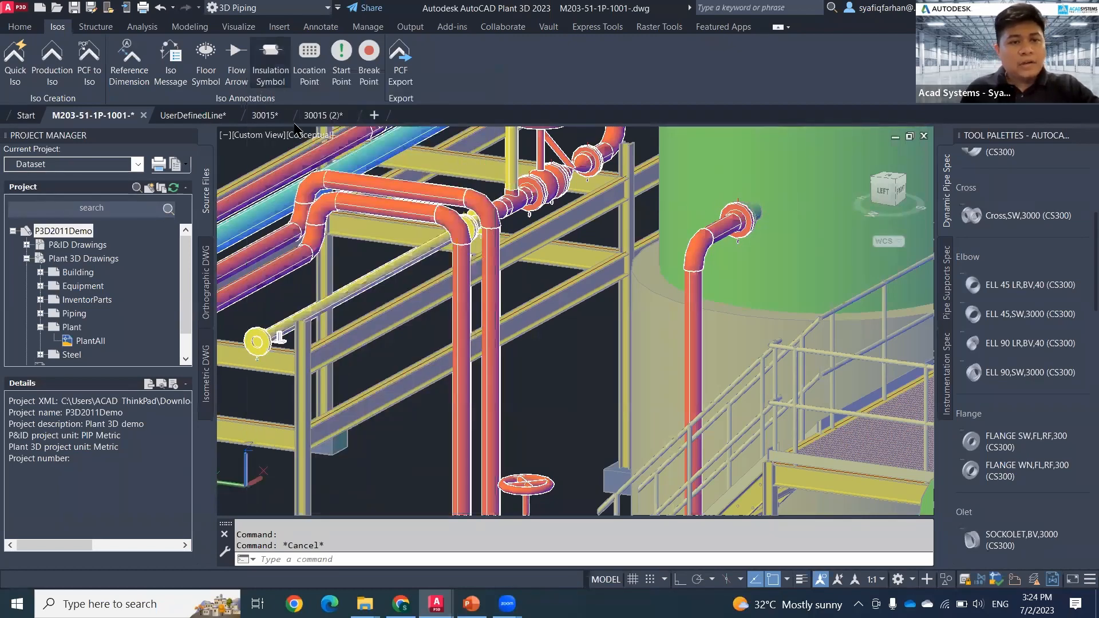
Step: Close the object properties and switch the model's visual style to 2D Wireframe
left_click(255, 78)
left_click(308, 136)
key("Escape")
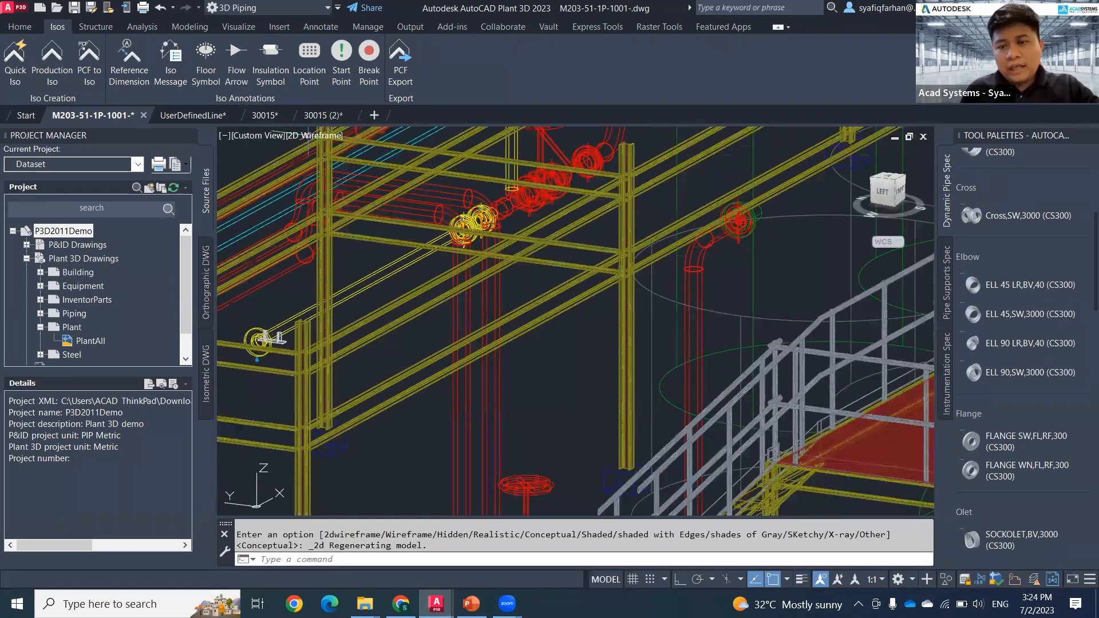
Step: Examine the pipe's flanged end, its vertical run and the steel column base in the wireframe model
scroll(747, 229, "down", 5)
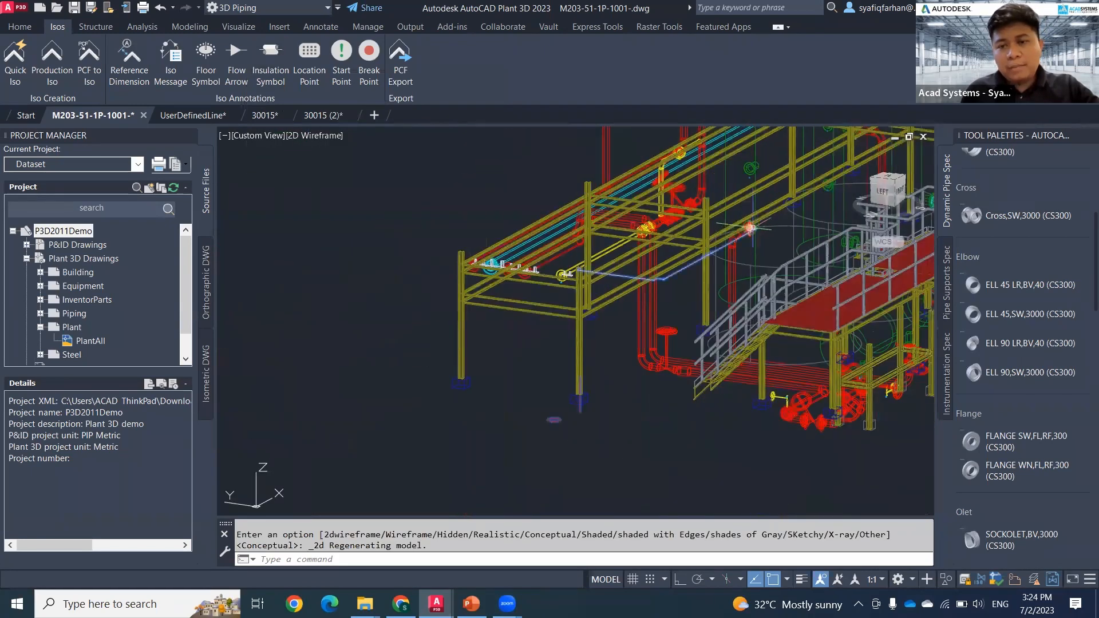
scroll(750, 228, "up", 8)
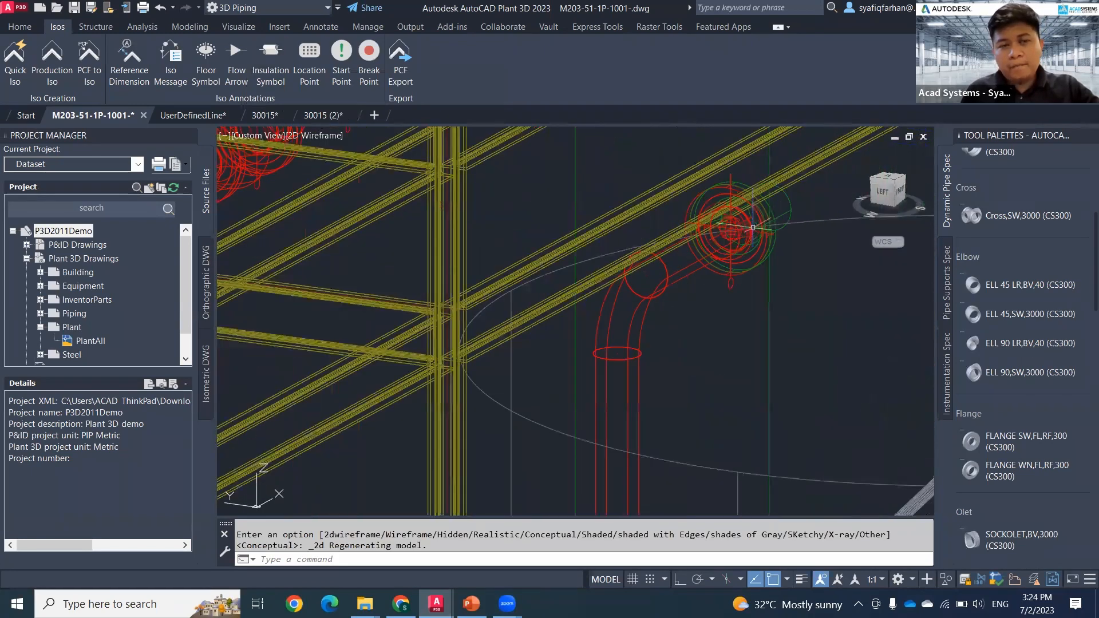
scroll(753, 227, "up", 3)
key("Escape")
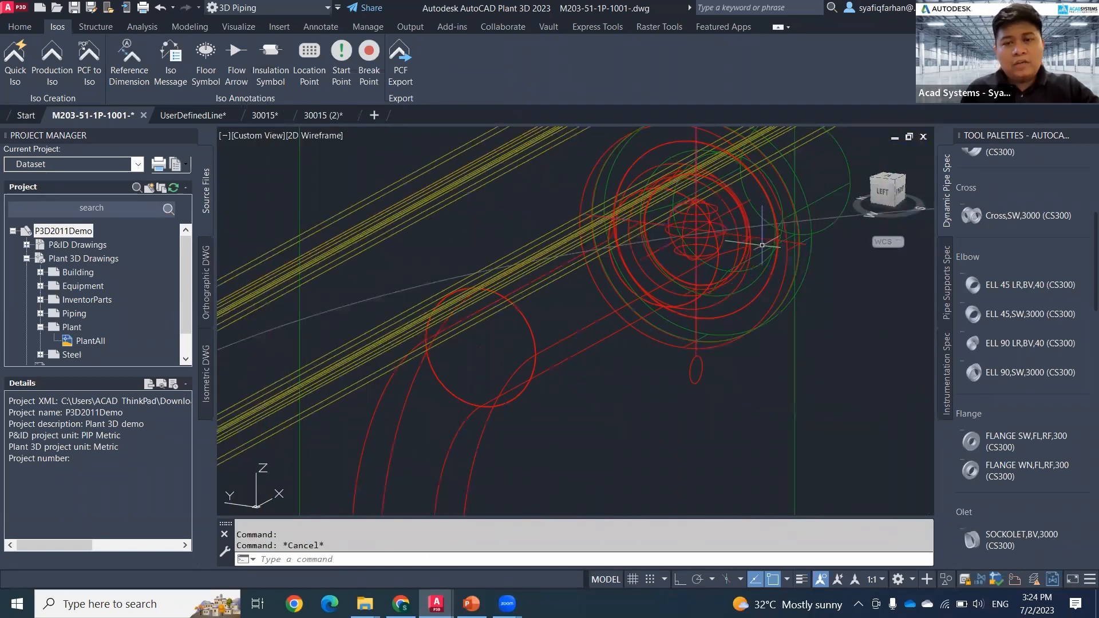
scroll(753, 229, "down", 5)
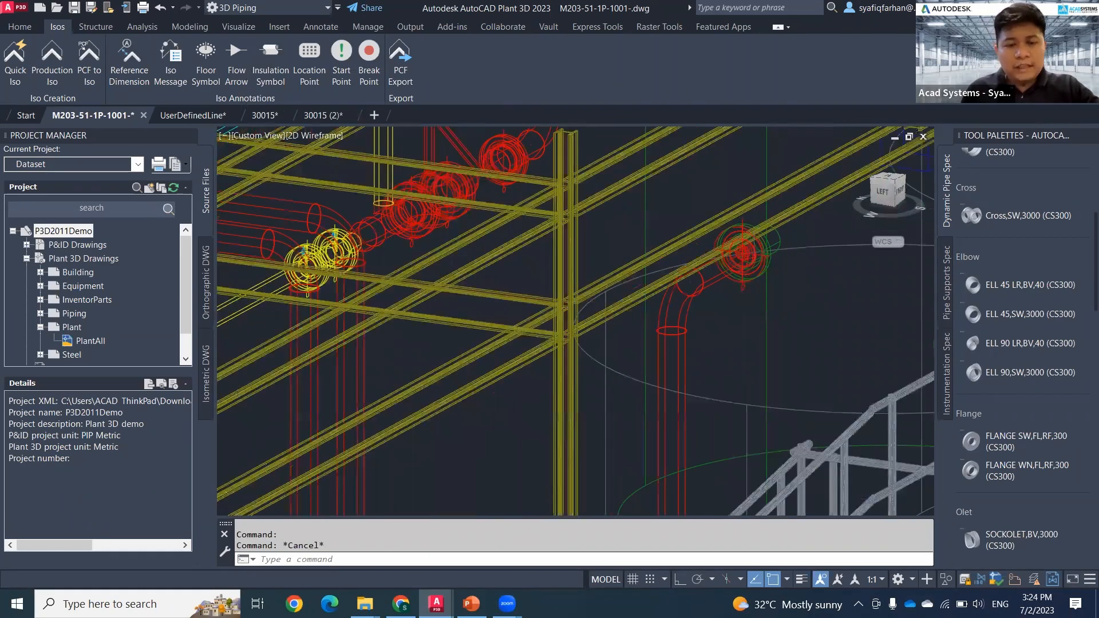
scroll(745, 283, "down", 2)
middle_click_drag(712, 336, 779, 195)
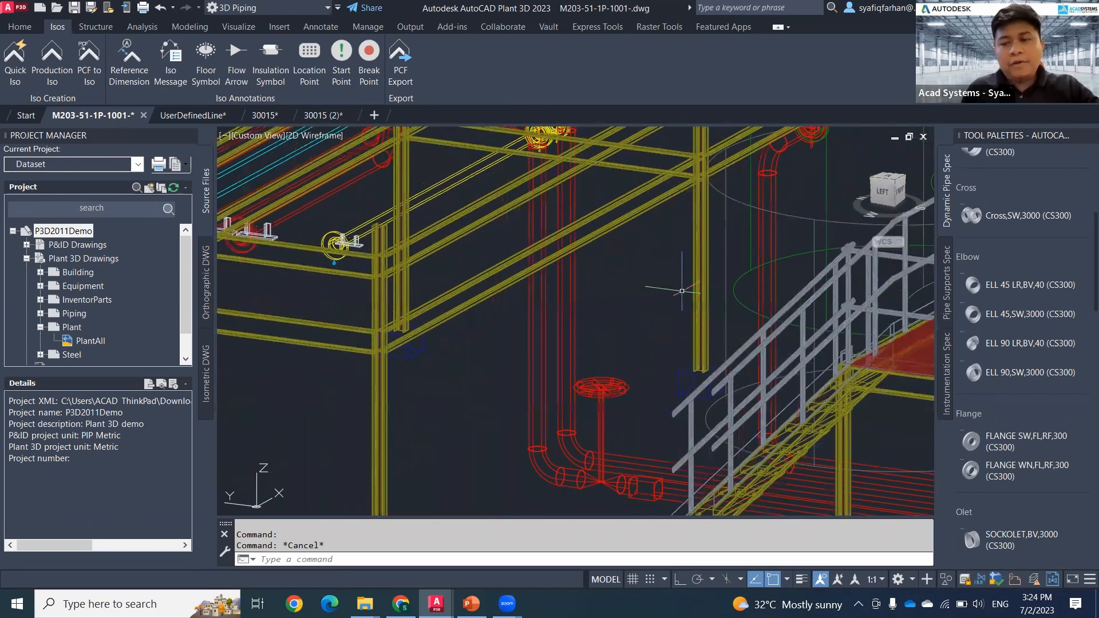
middle_click_drag(682, 291, 761, 170)
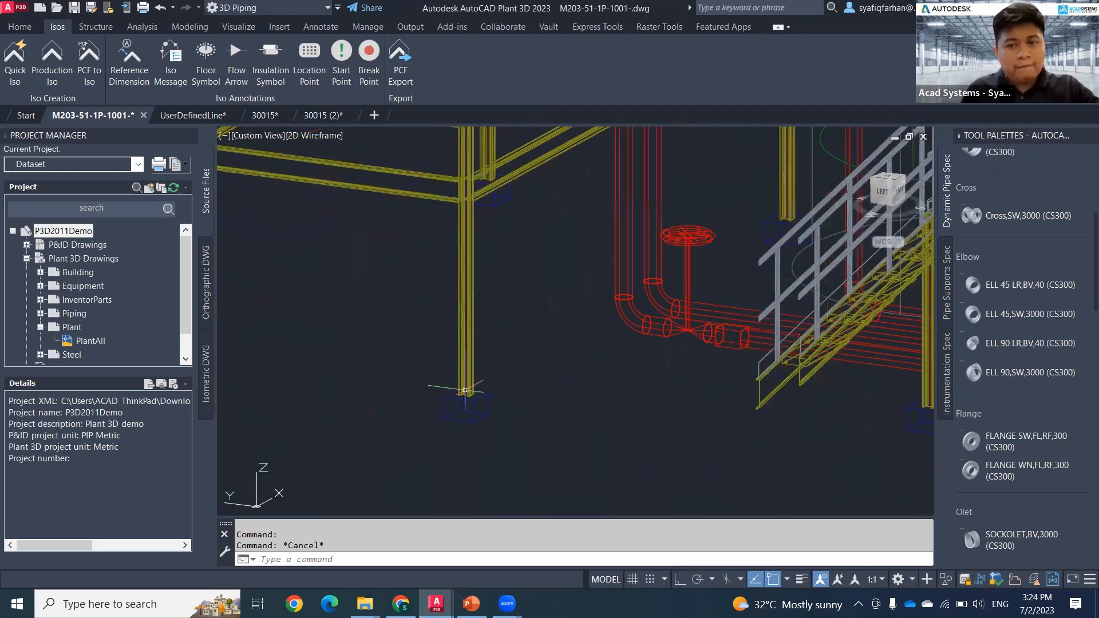
scroll(544, 376, "up", 2)
scroll(596, 360, "down", 5)
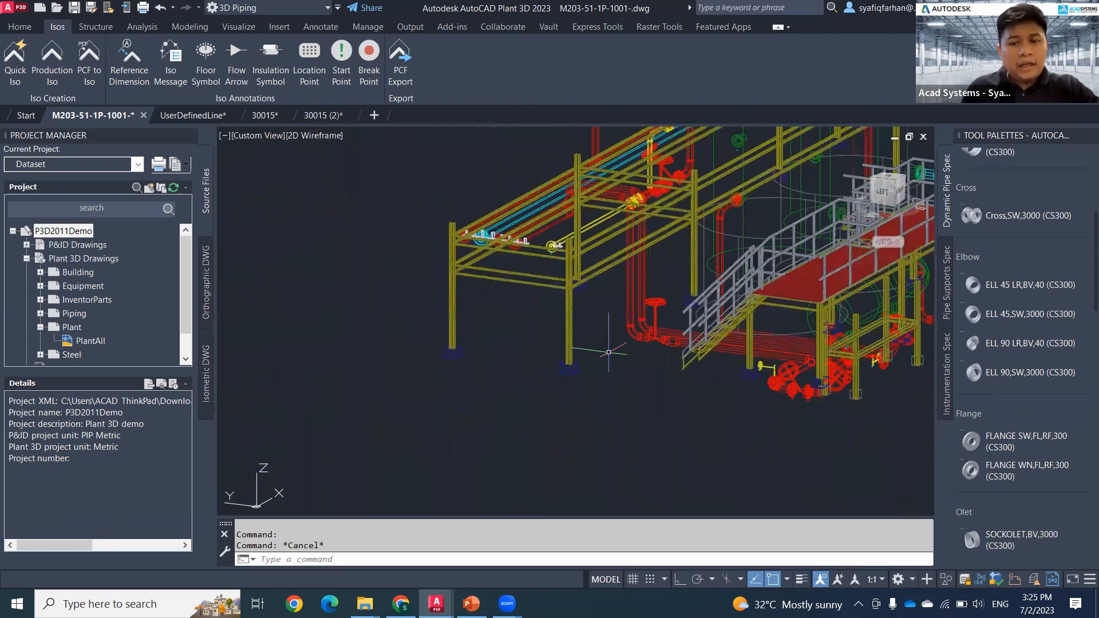
scroll(608, 352, "down", 3)
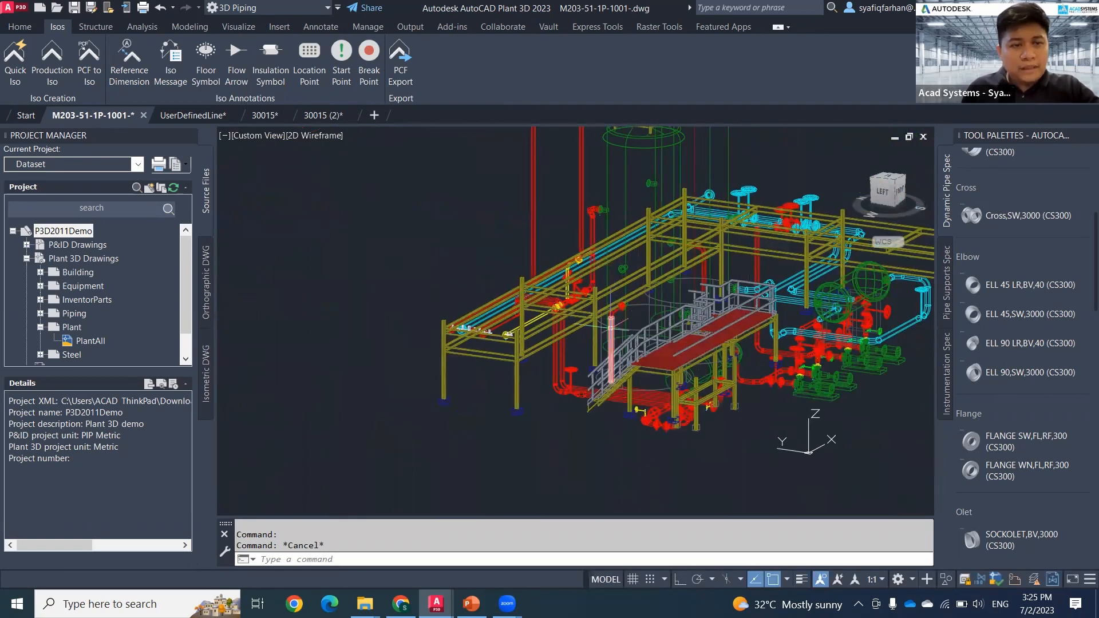
Step: Add an iso reference dimension from the vertical pipe run below the nozzle elbow to the foot of the pipe rack's steel column
scroll(611, 324, "up", 7)
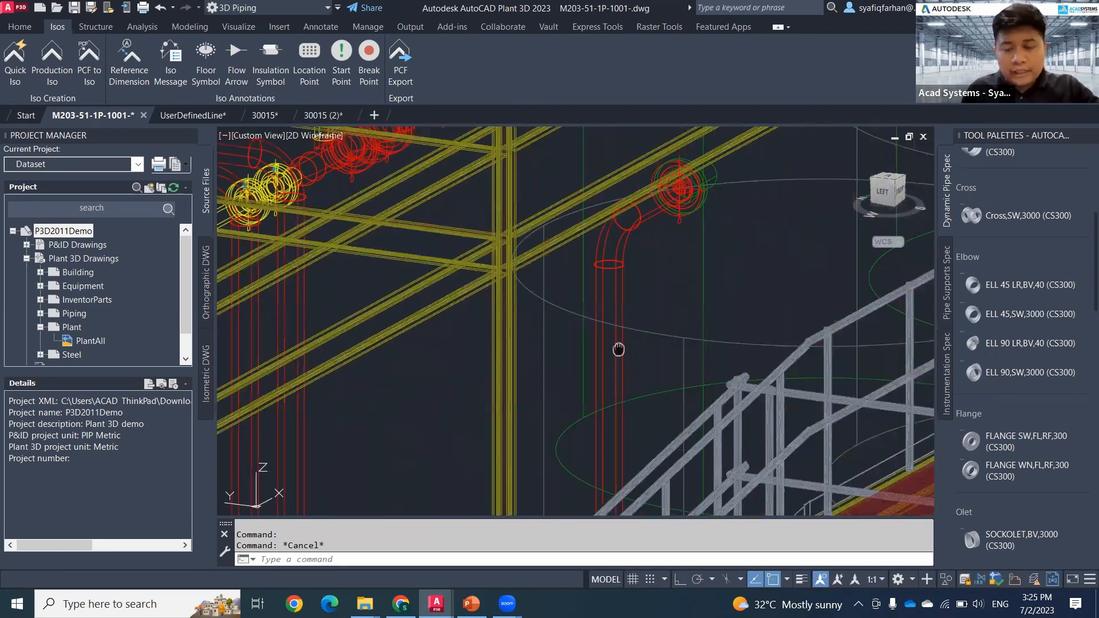
middle_click_drag(618, 349, 604, 252)
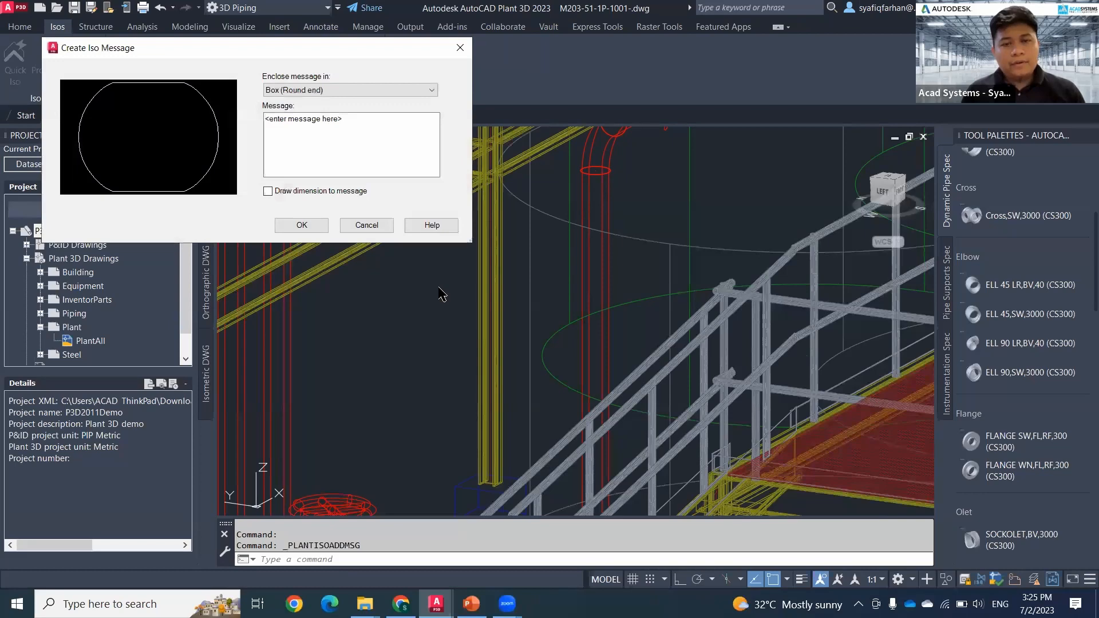
left_click(461, 47)
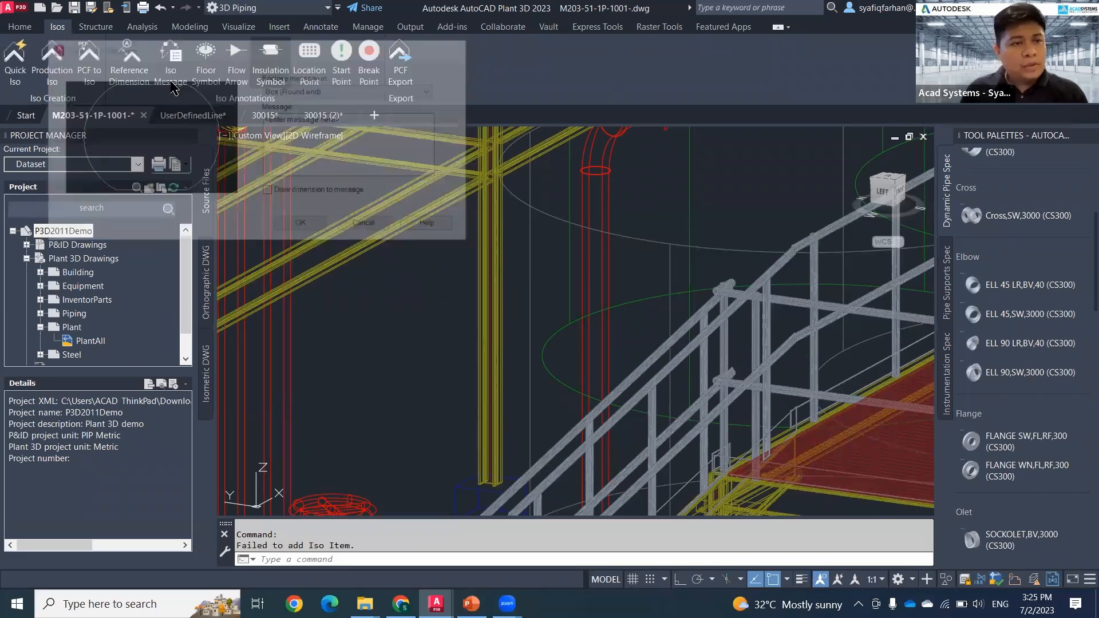
left_click(130, 63)
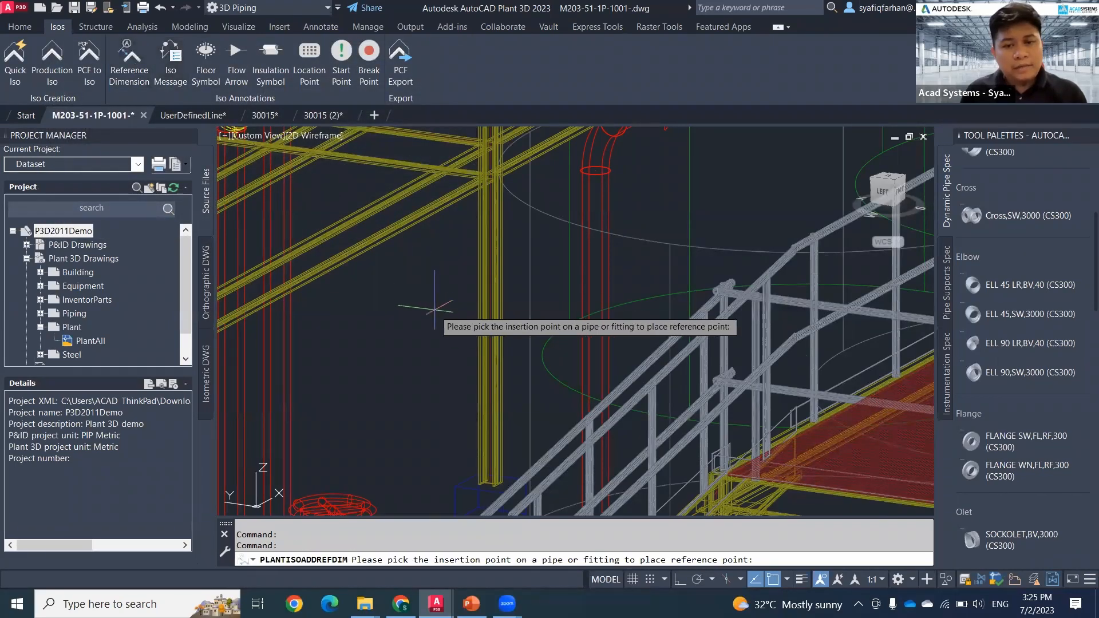
left_click(596, 285)
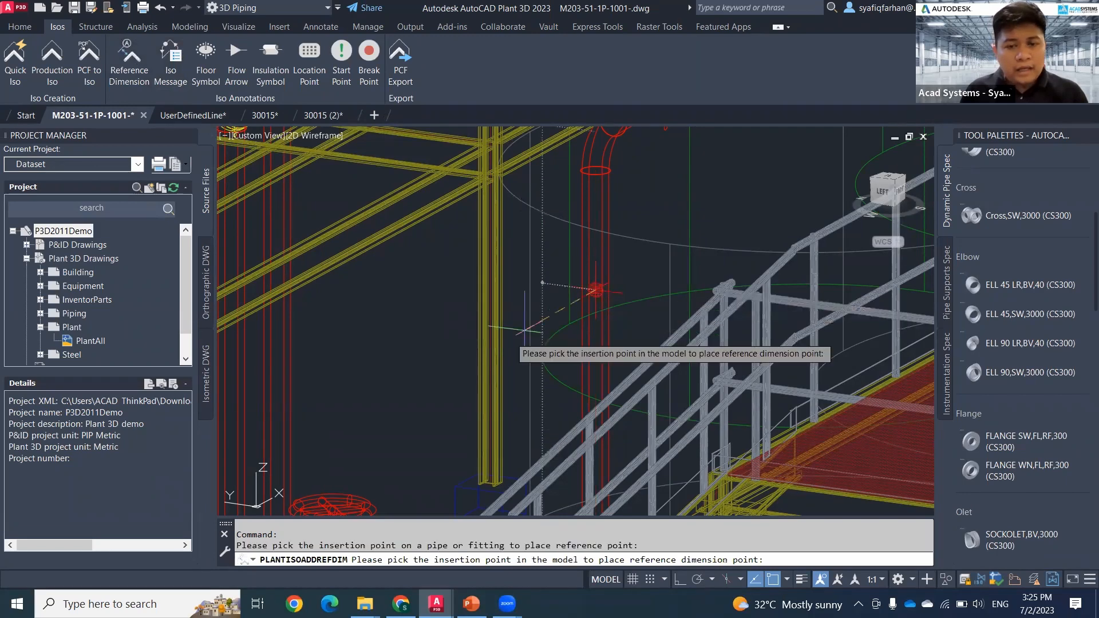
middle_click_drag(406, 398, 617, 172)
scroll(544, 257, "down", 2)
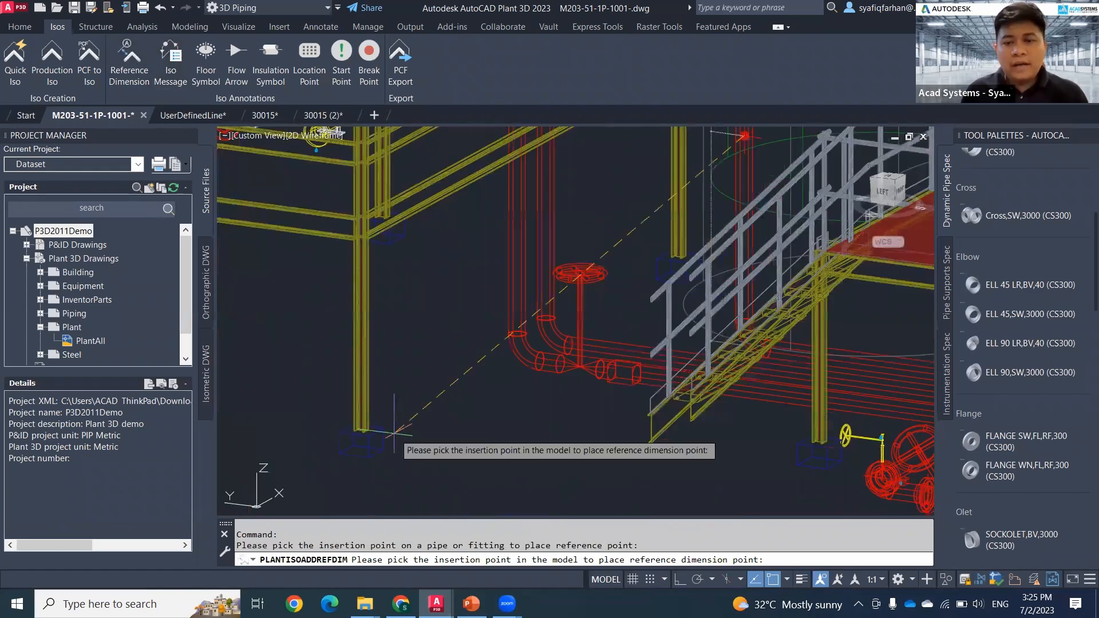
scroll(393, 432, "down", 2)
middle_click_drag(449, 412, 402, 323)
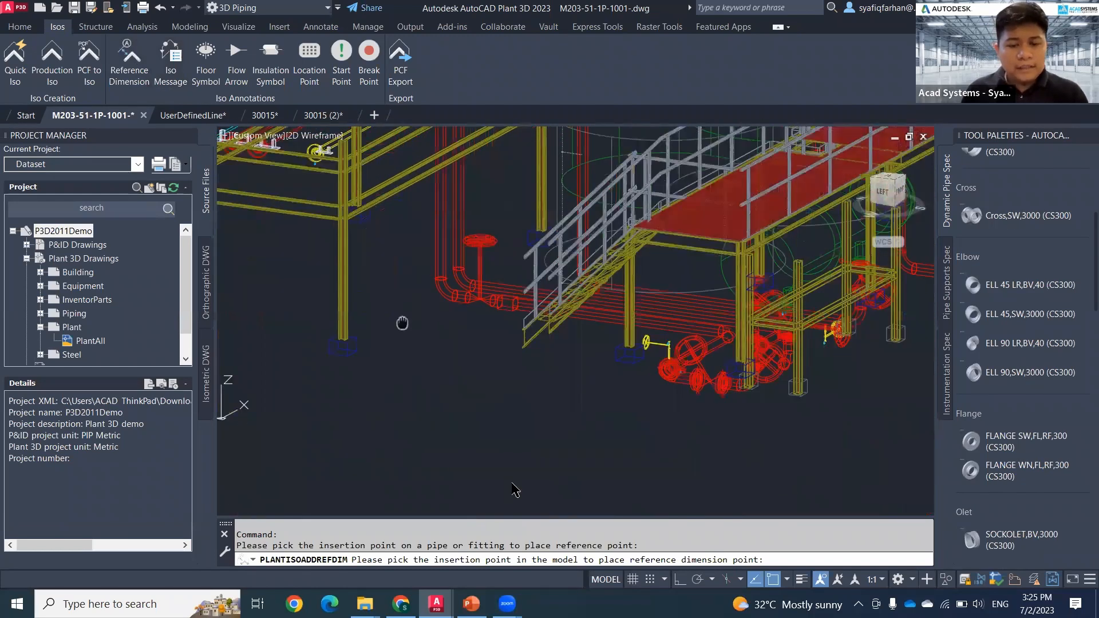
left_click(515, 490)
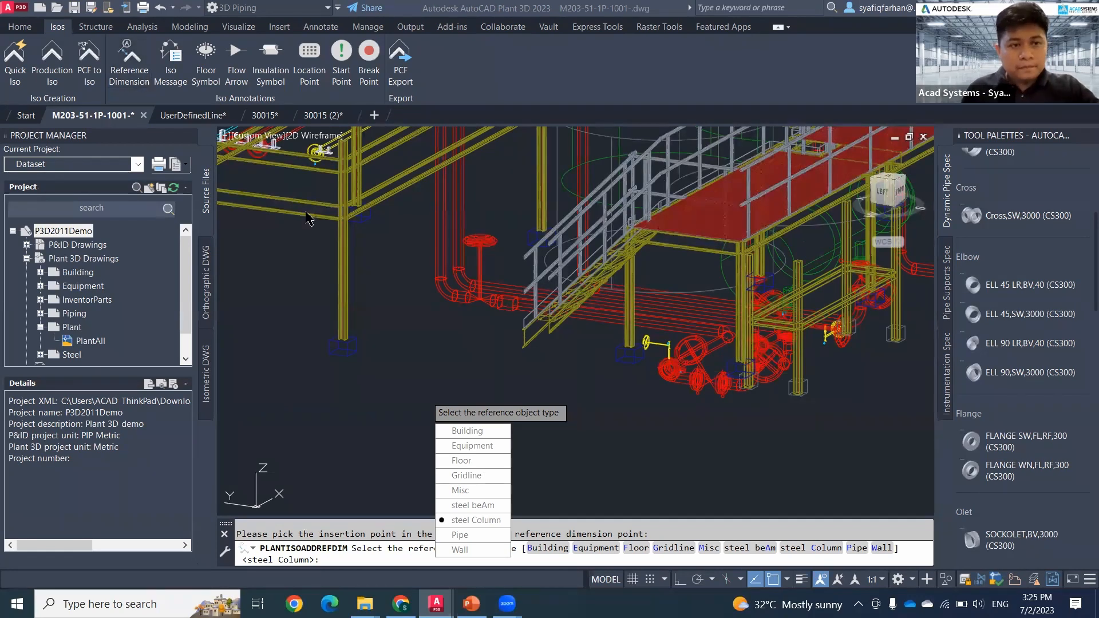
middle_click_drag(443, 344, 392, 434)
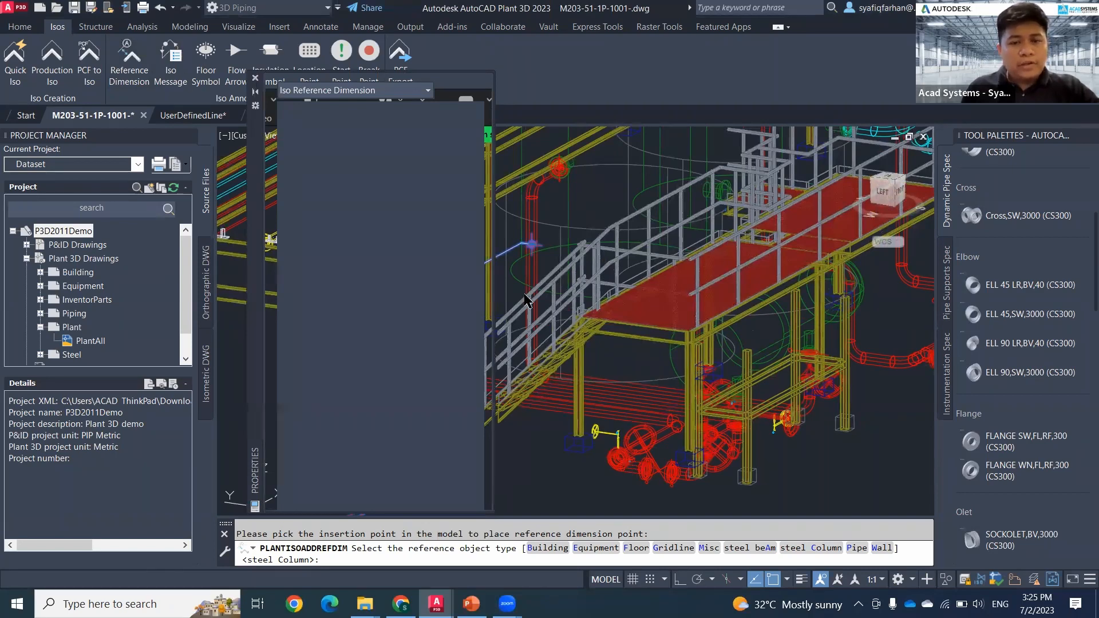
Step: Start a new iso message and set its enclosure to Box
left_click(170, 57)
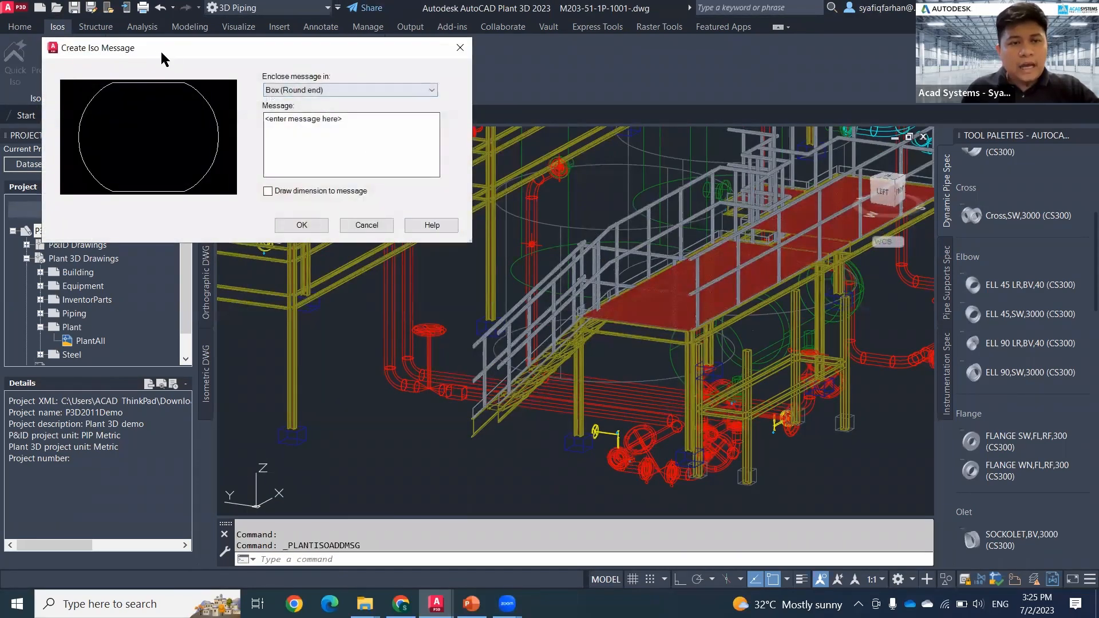
left_click_drag(163, 57, 181, 151)
left_click(336, 184)
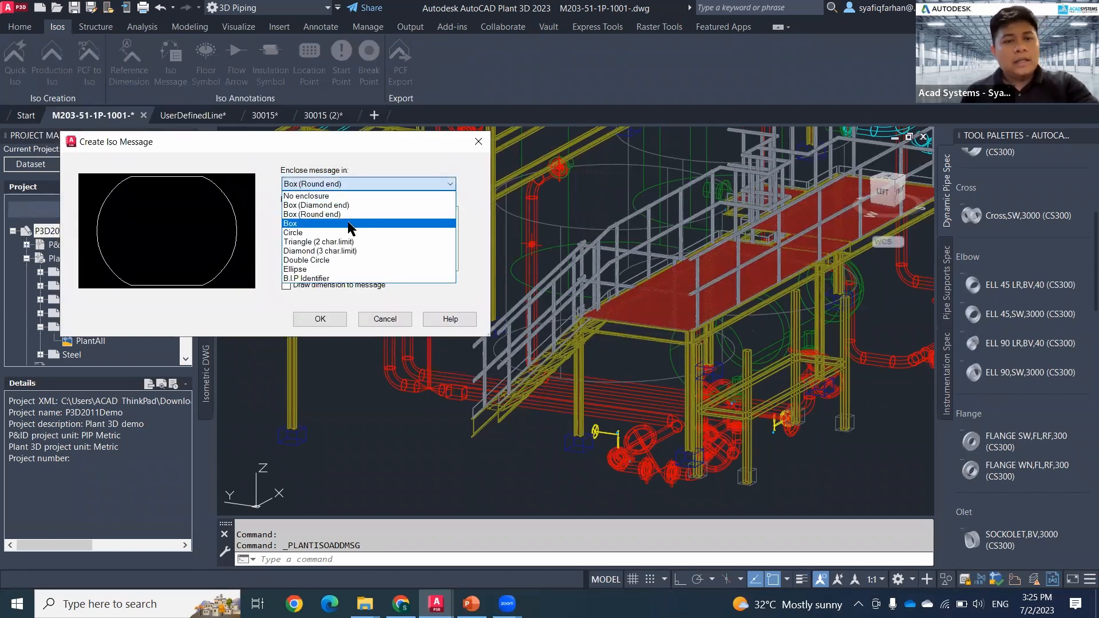
left_click(322, 224)
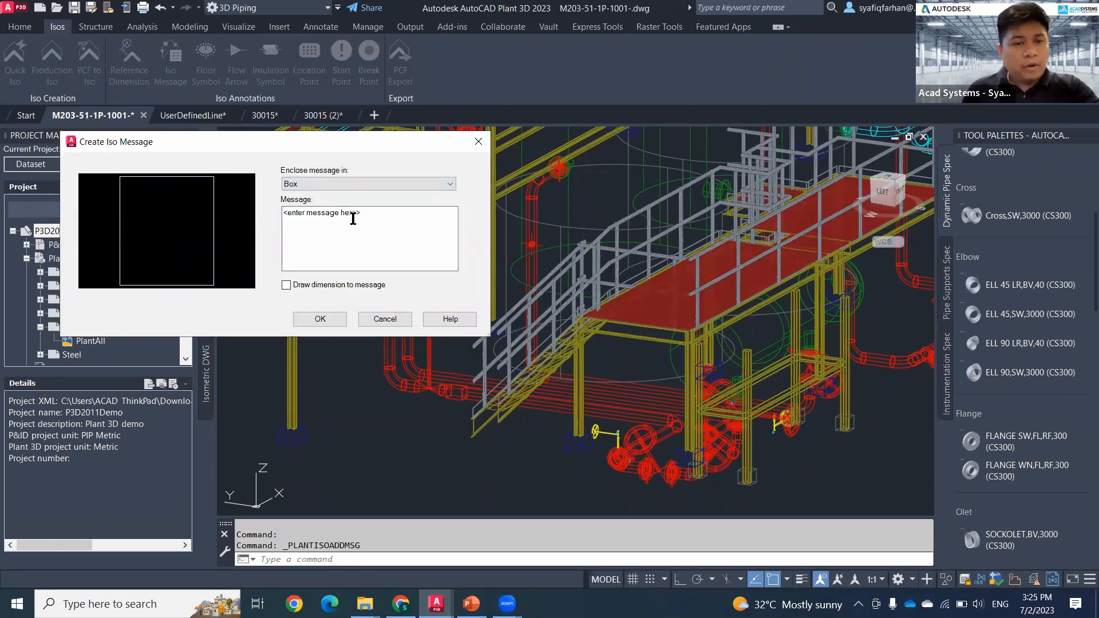
Step: Replace the placeholder message with the text "THIS DIMENSION IS FOR INSTALLATION"
left_click(353, 219)
key("BackSpace")
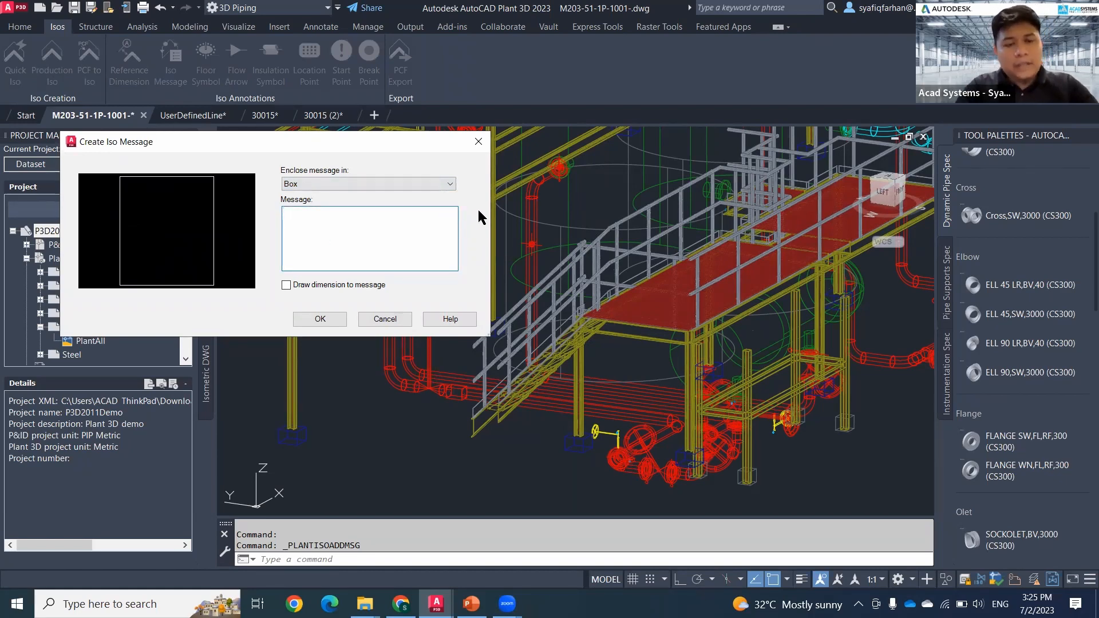
type("IN")
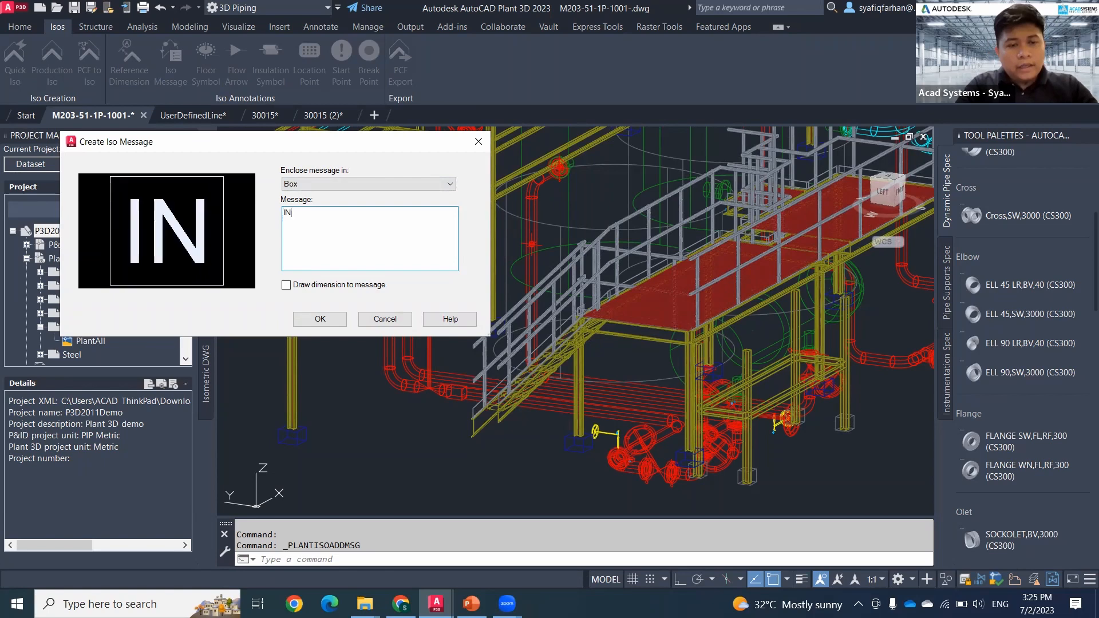
key("BackSpace")
key("BackSpace")
type("THIS ")
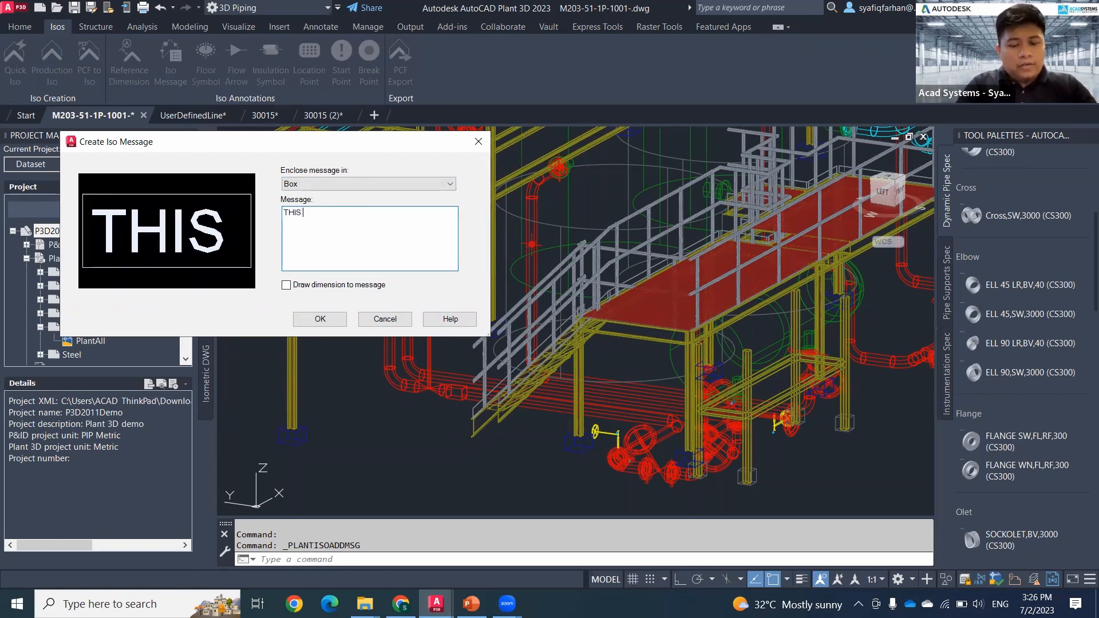
type("DIMENSI")
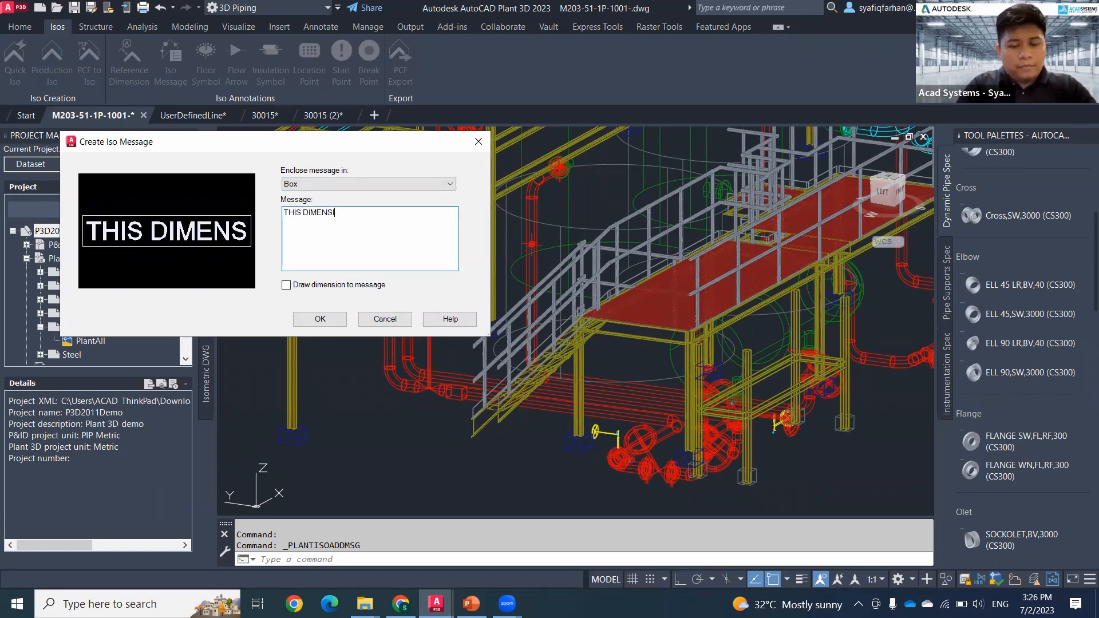
type("ON IS F")
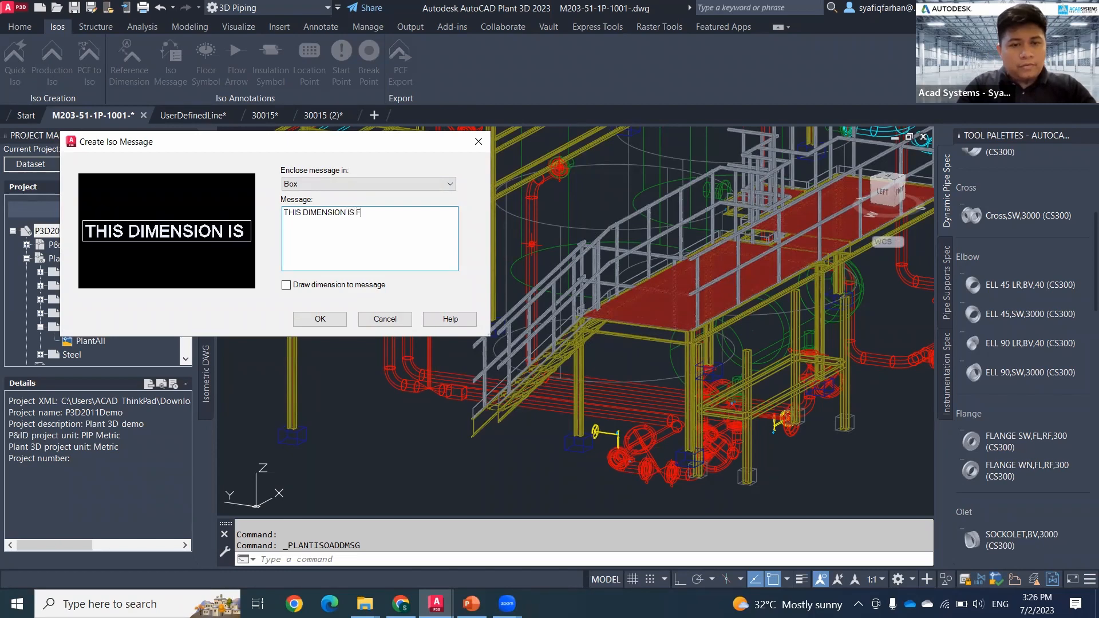
type("OR INSTAL")
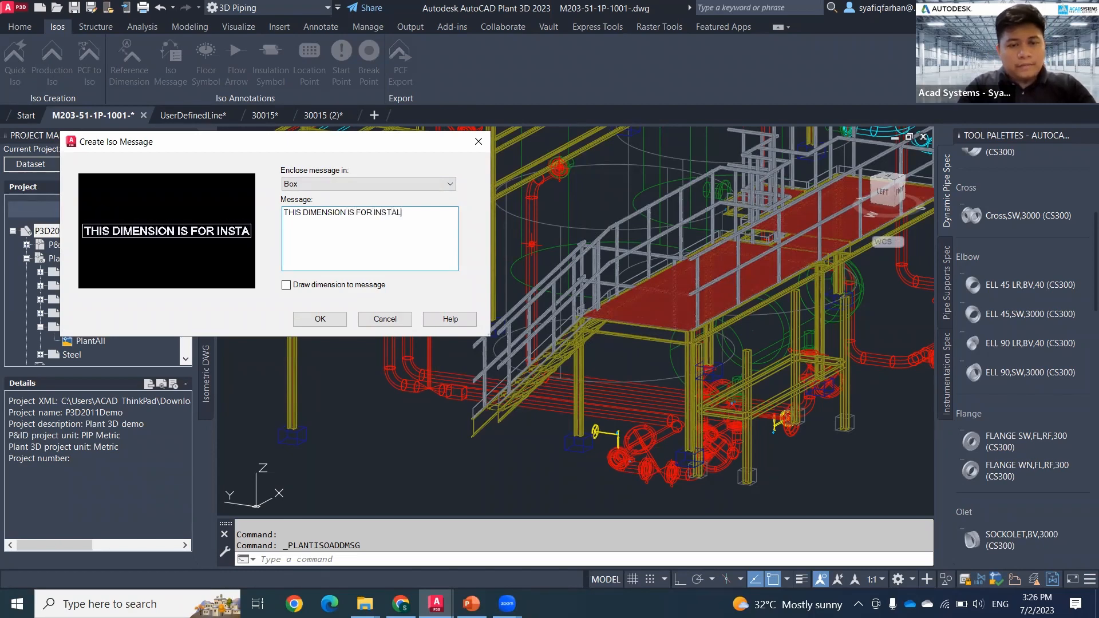
type("LATION")
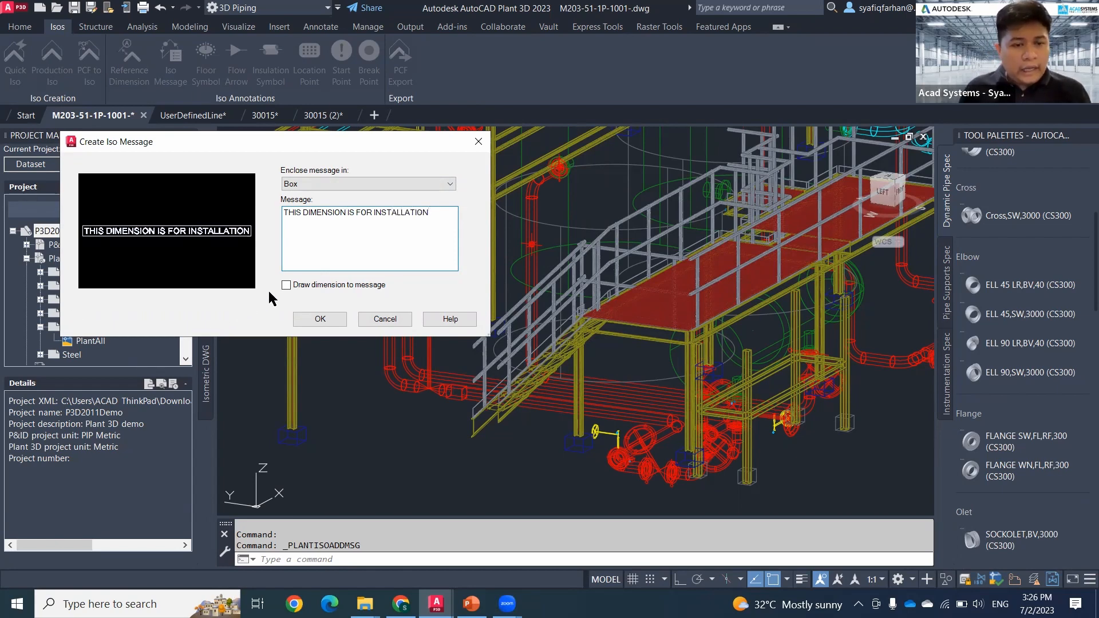
Step: Enable Draw dimension to message and place the iso message on the vertical pipe run, below the reference dimension point
left_click(286, 285)
left_click(322, 317)
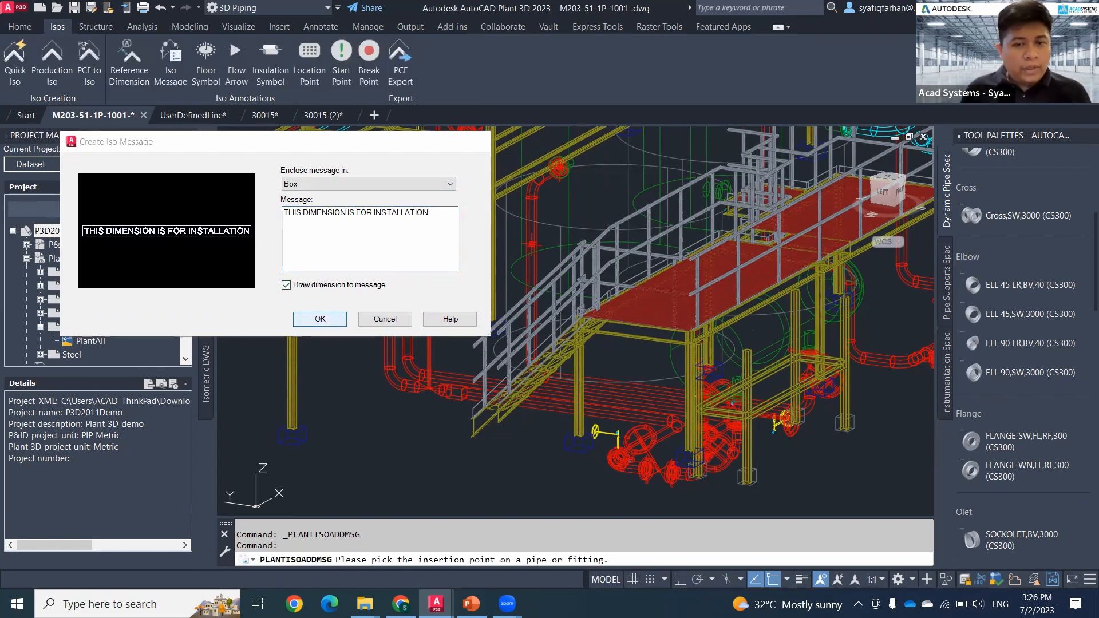
scroll(527, 269, "up", 4)
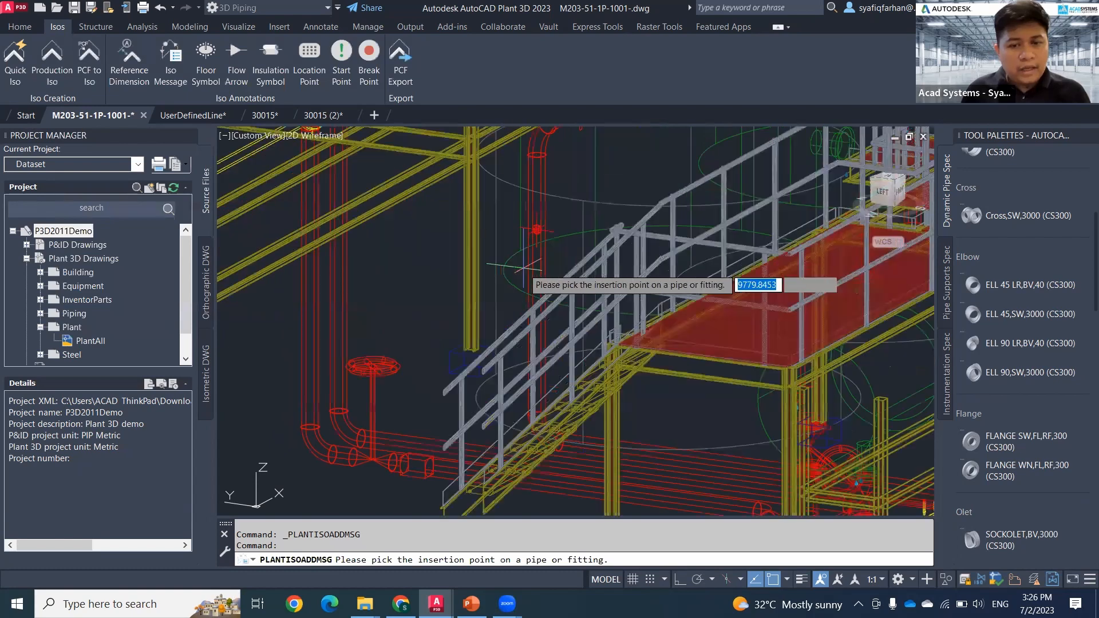
scroll(532, 269, "up", 2)
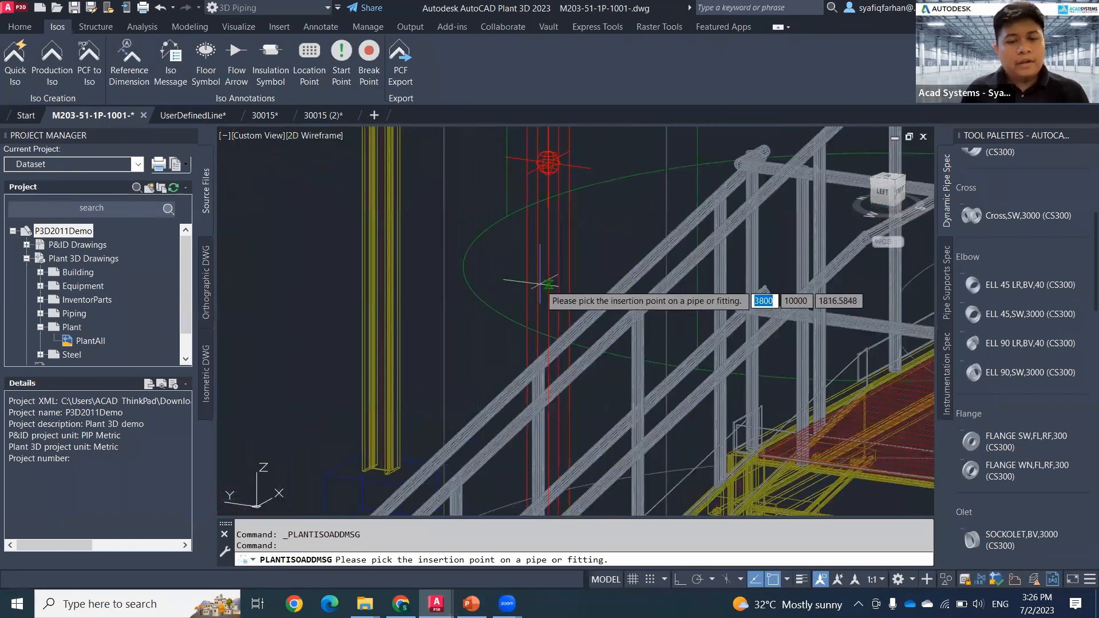
left_click(547, 285)
Step: Delete the iso reference dimension attached to the vertical pipe just above the iso message
left_click(548, 163)
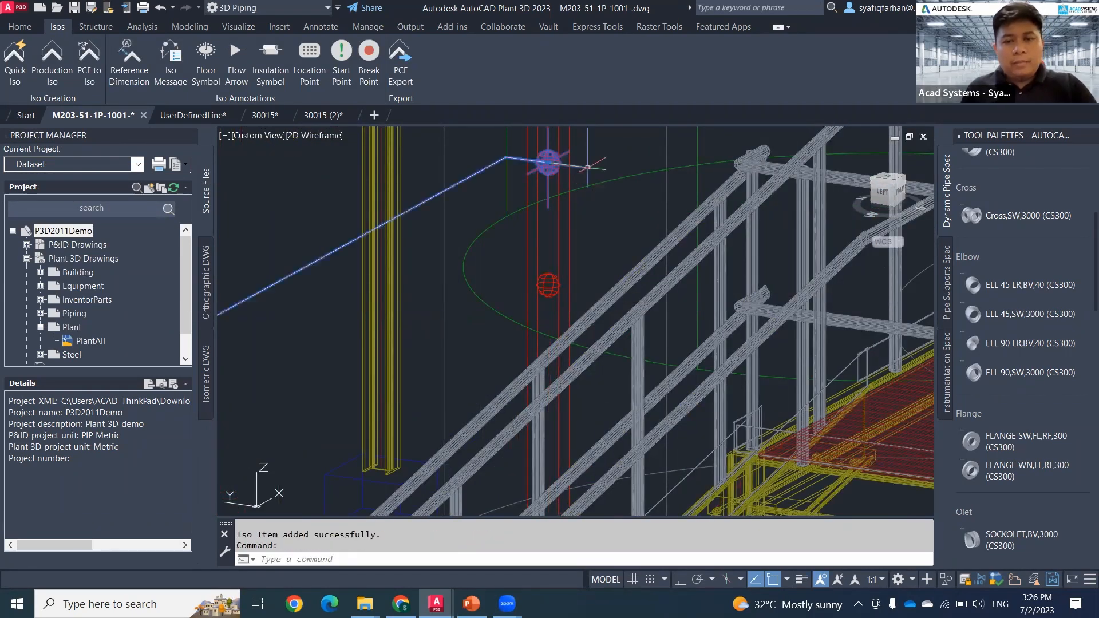
key("Delete")
scroll(555, 282, "down", 4)
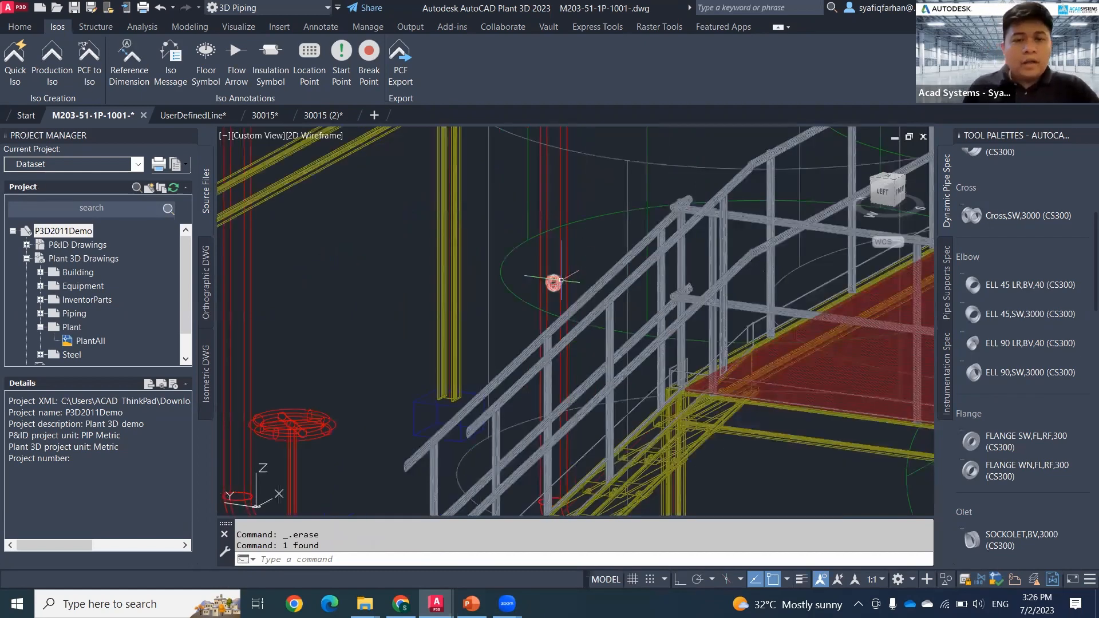
scroll(547, 272, "down", 5)
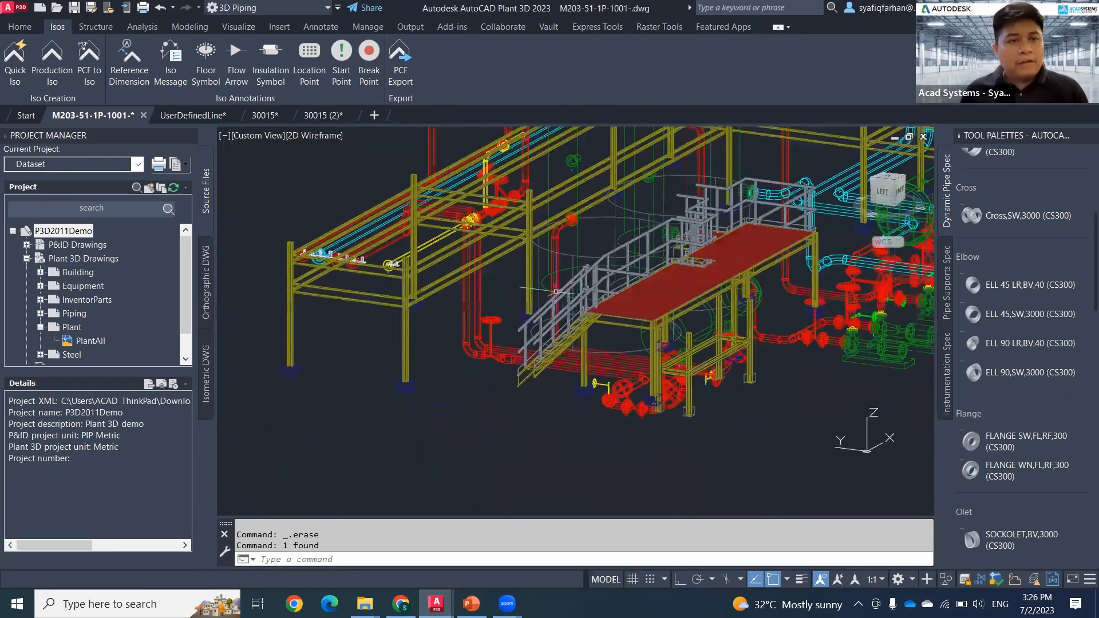
Step: Add an iso flow arrow on the vertical pipe just above the iso message, with its direction reversed to point downward
middle_click_drag(547, 272, 502, 286)
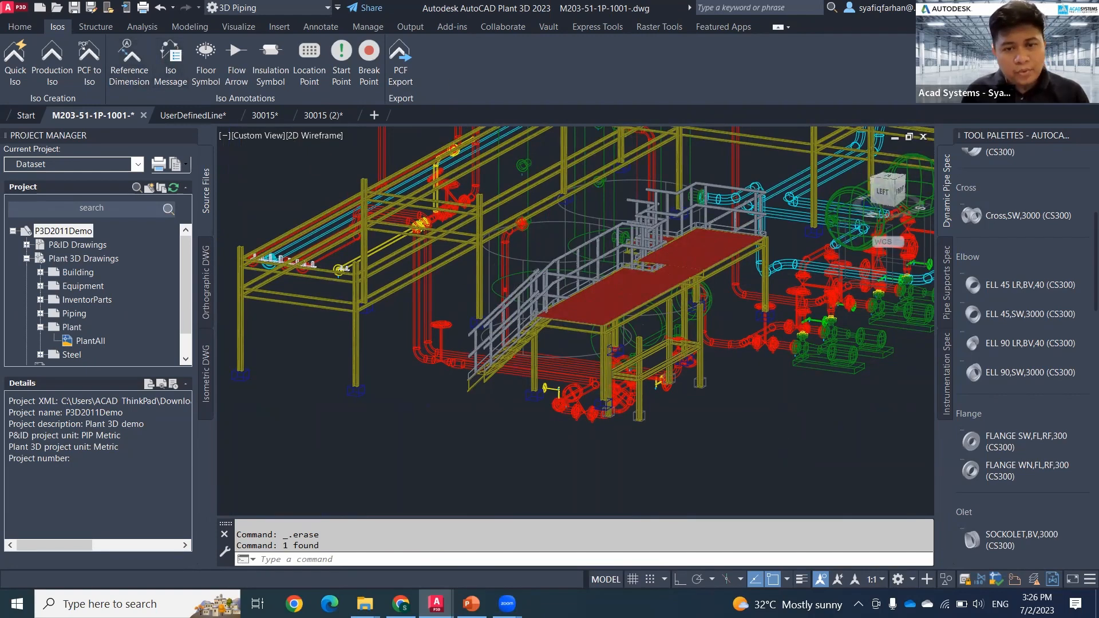
scroll(504, 303, "up", 5)
left_click(236, 63)
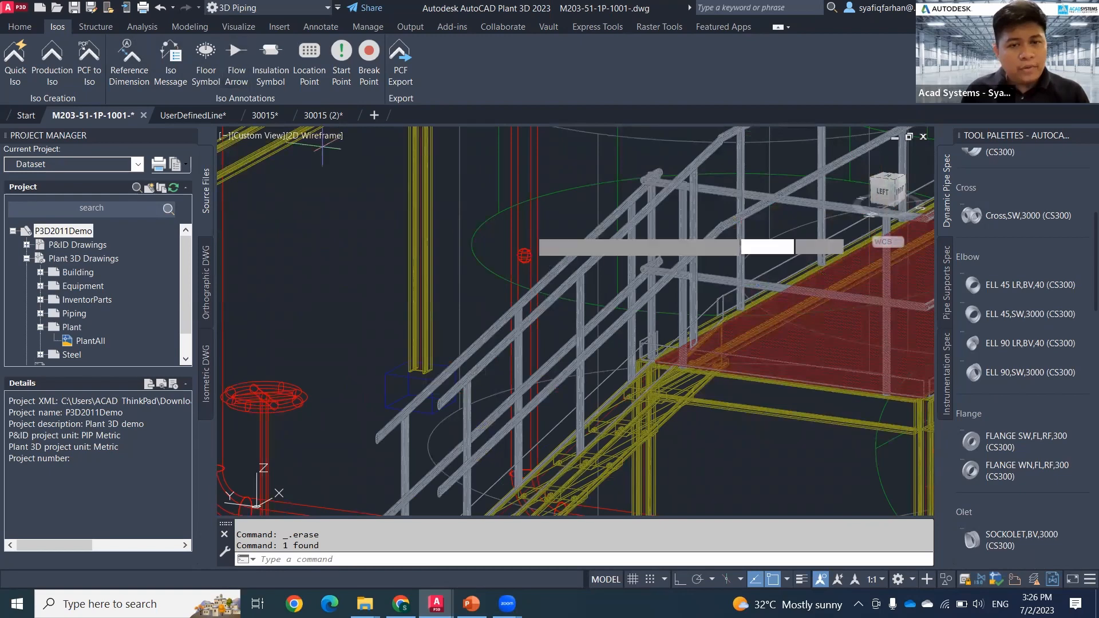
left_click(524, 229)
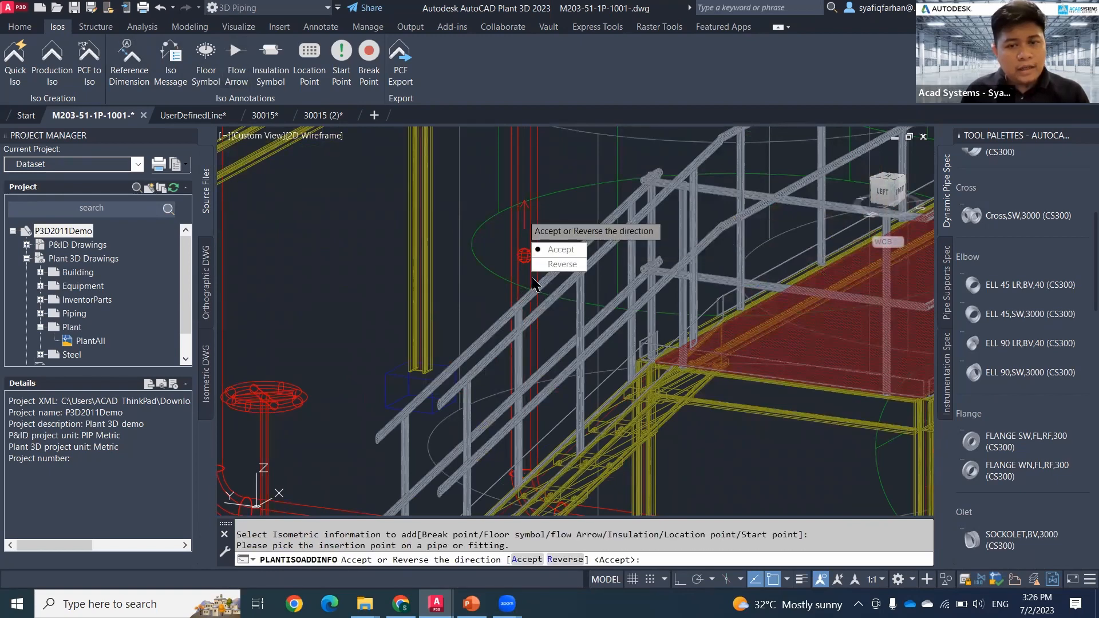
left_click(560, 264)
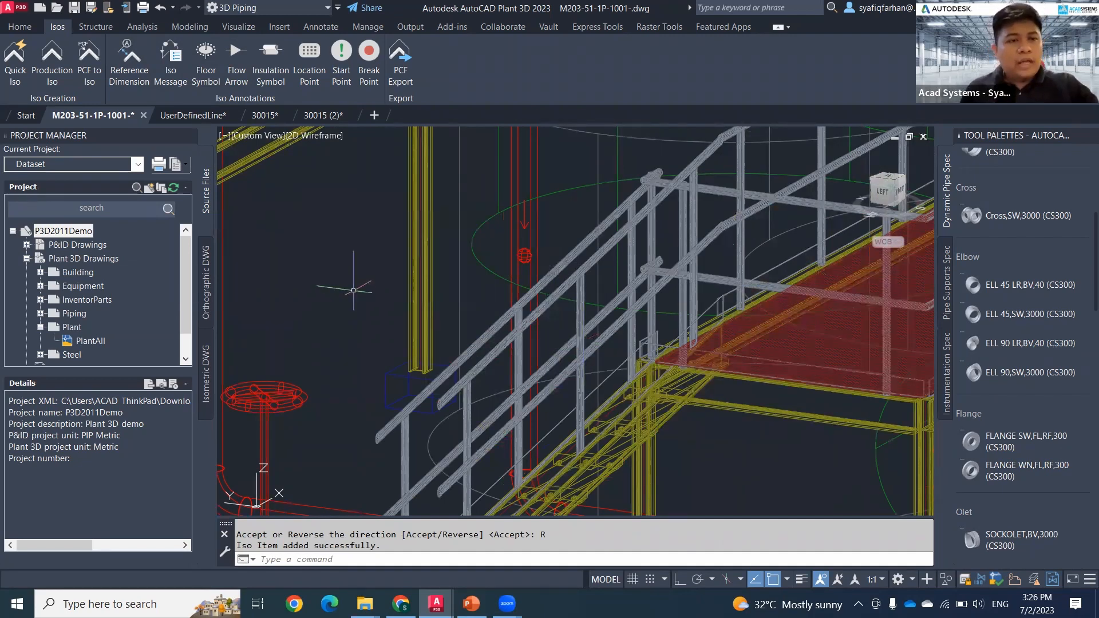
key("Escape")
key("Escape")
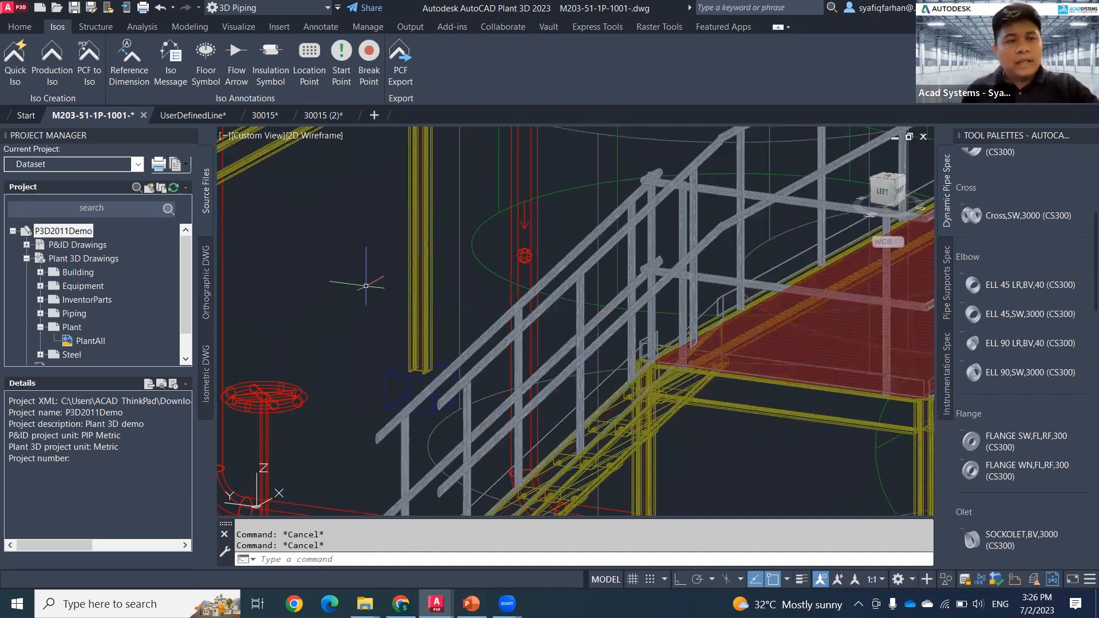
Step: Create a production iso of line 30015 with the Final_A2 iso style
left_click(58, 77)
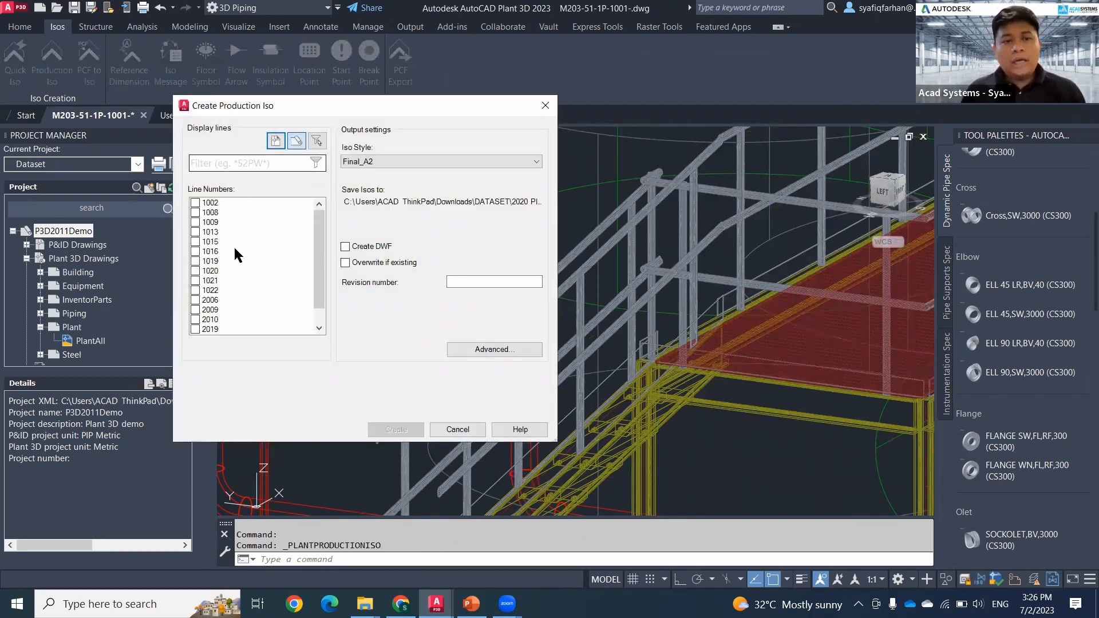
scroll(236, 256, "down", 2)
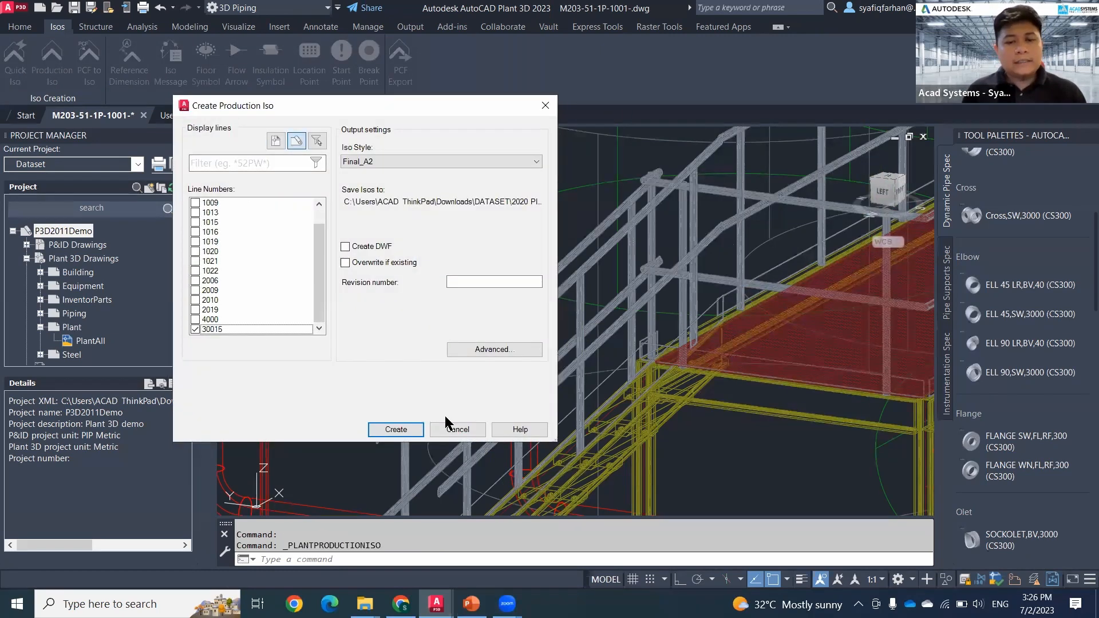
left_click(401, 430)
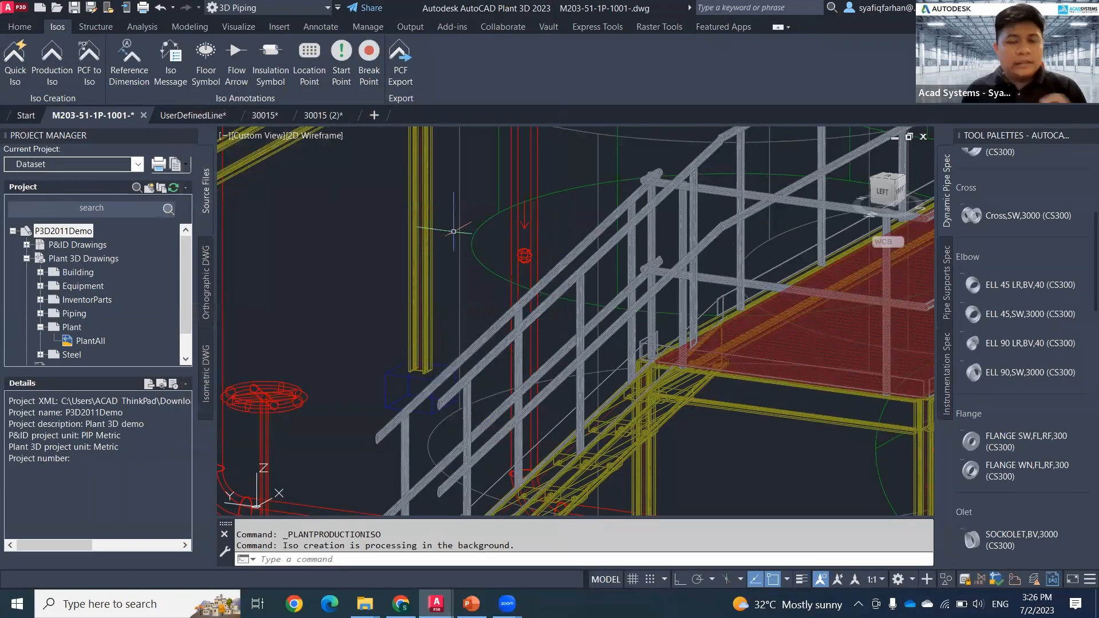
Step: Examine the vertical run, its dimensions and its weld tags in the existing iso drawing 30015 (2)
left_click(260, 117)
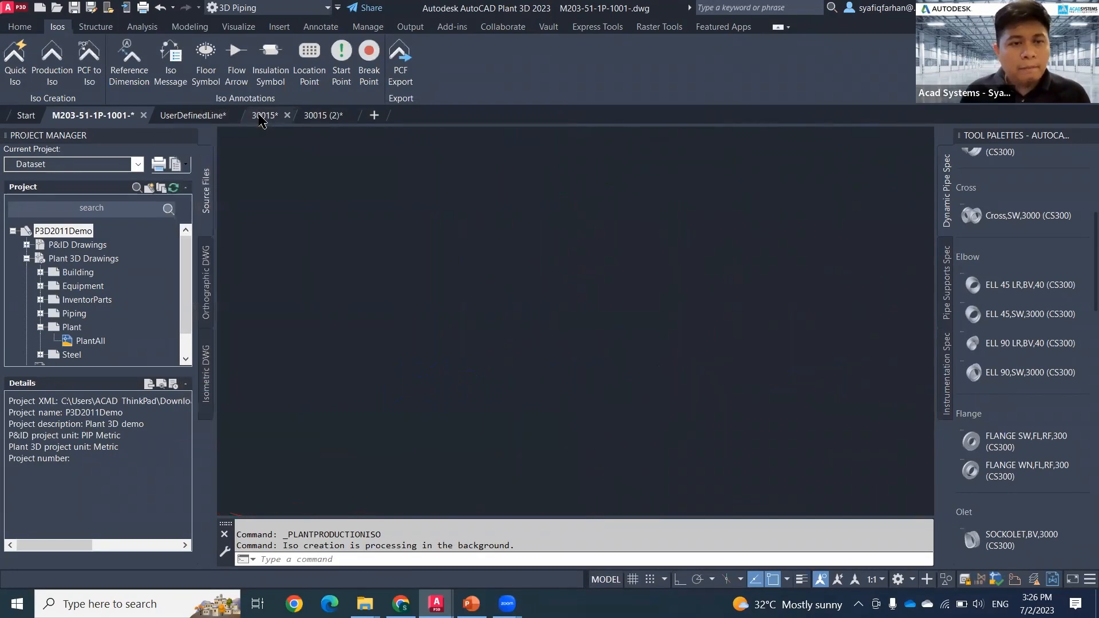
middle_click_drag(438, 311, 364, 276)
left_click(326, 116)
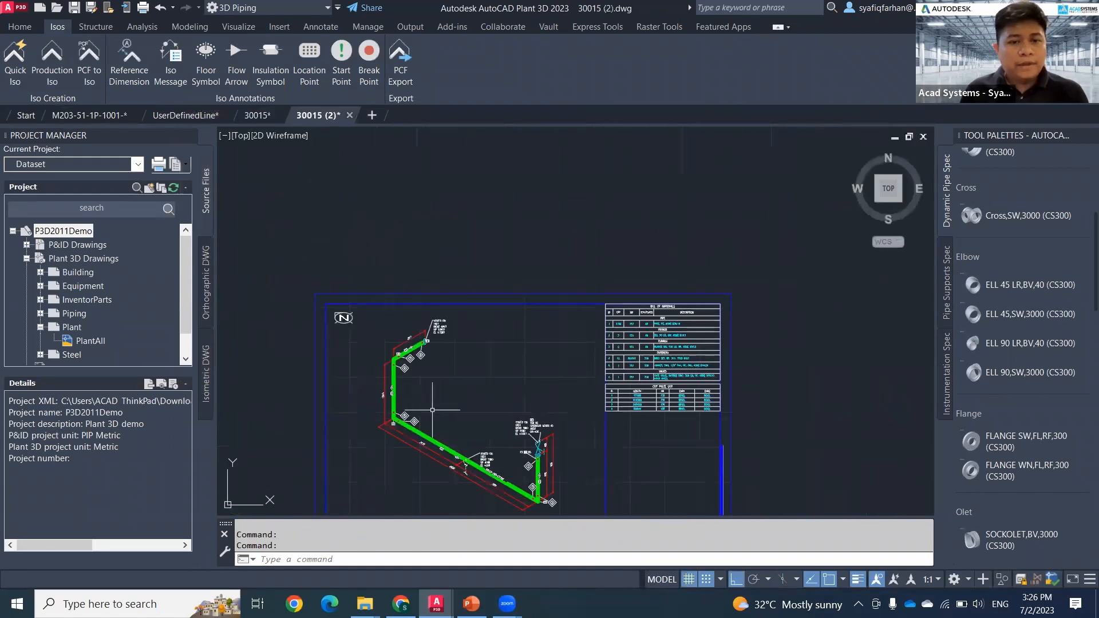
mouse_move(432, 410)
middle_mouse_down()
mouse_move(392, 375)
mouse_move(363, 246)
middle_mouse_up()
scroll(380, 343, "up", 3)
scroll(368, 343, "up", 2)
mouse_move(427, 368)
middle_mouse_down()
mouse_move(369, 275)
mouse_move(563, 510)
middle_mouse_up()
middle_click_drag(385, 354, 387, 300)
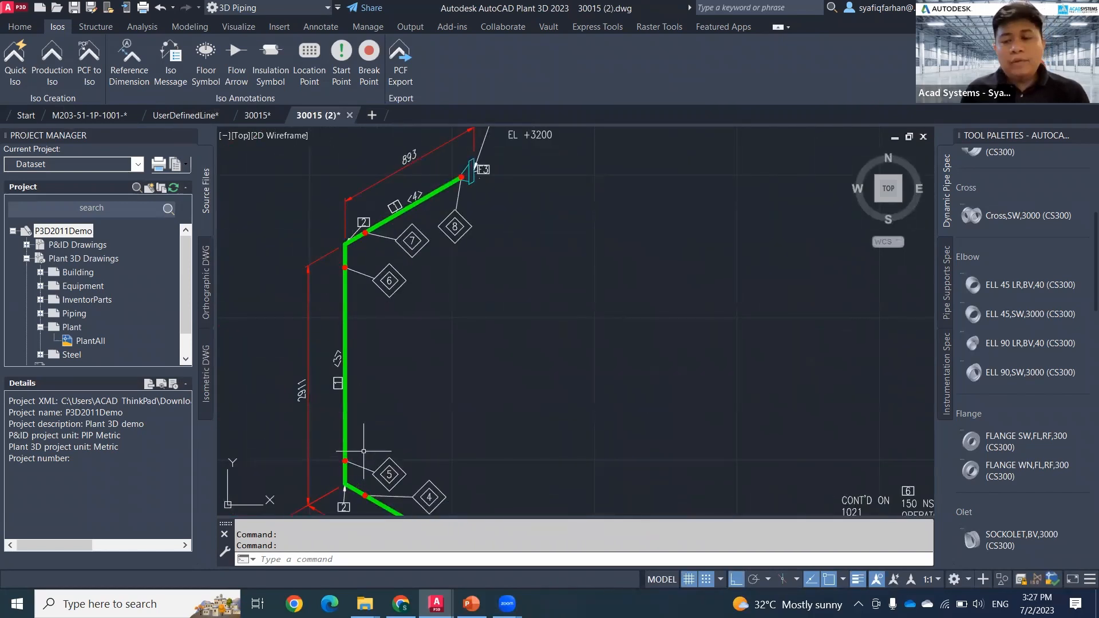
middle_click_drag(386, 387, 389, 407)
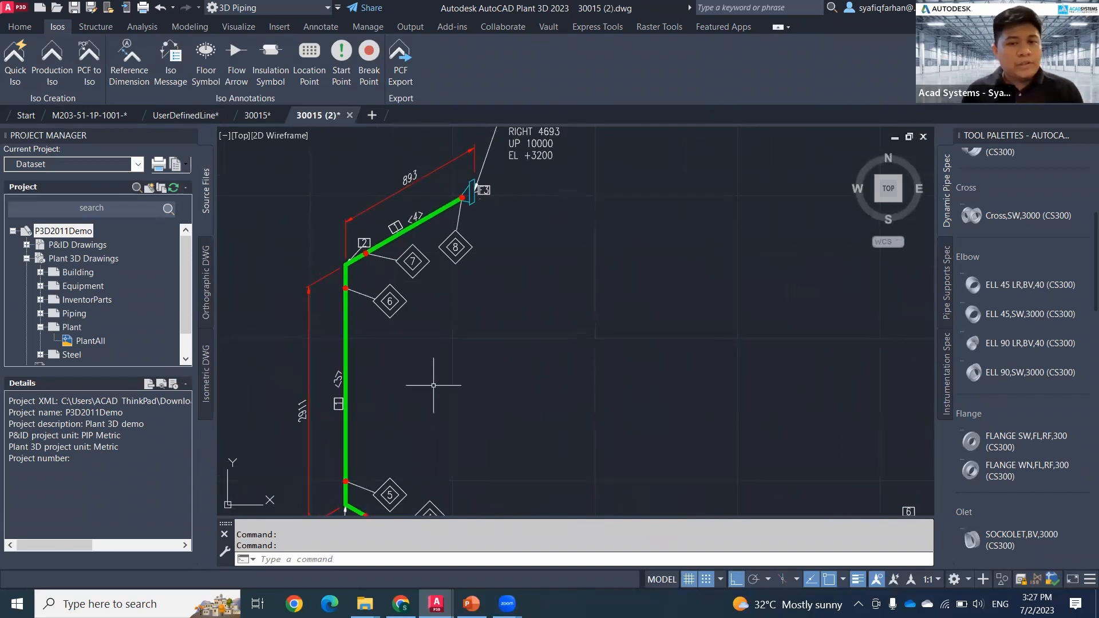
middle_click_drag(466, 377, 451, 376)
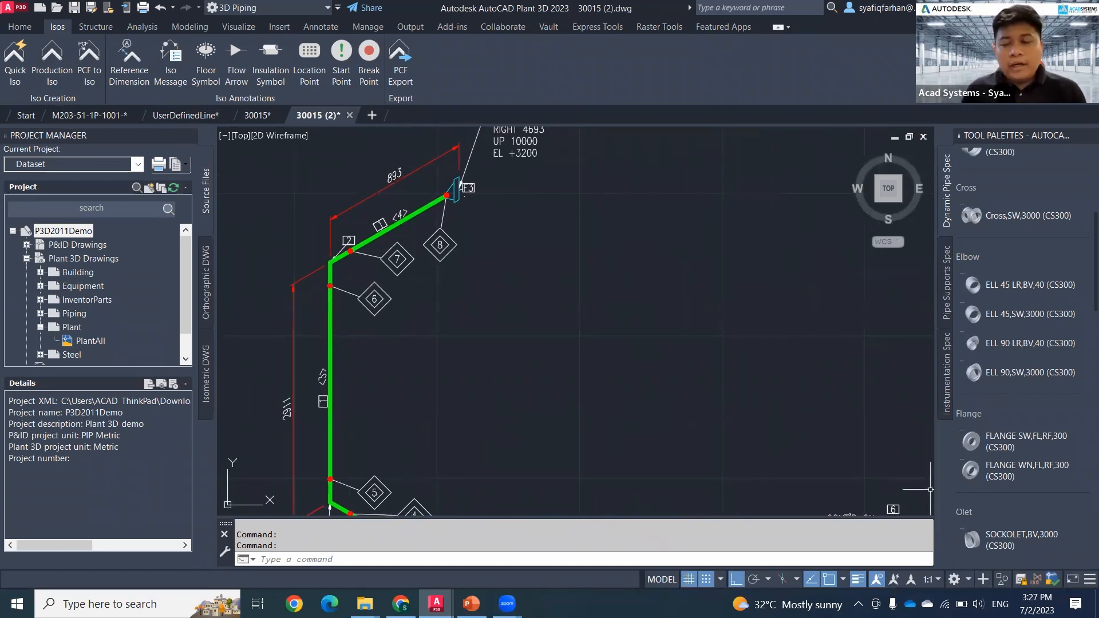
Step: Return to the M203-51-1P-1001 piping model and examine the vertical pipe run, its top elbow and the nozzle flange
left_click(93, 117)
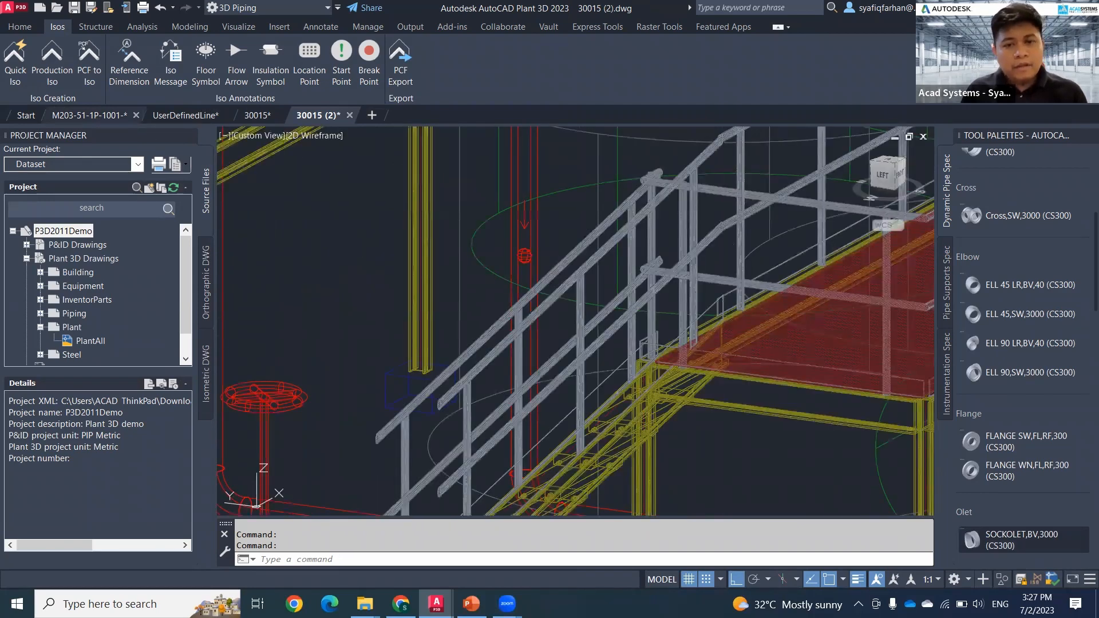
middle_click_drag(545, 280, 579, 436)
middle_click_drag(599, 370, 565, 453)
scroll(592, 261, "up", 2)
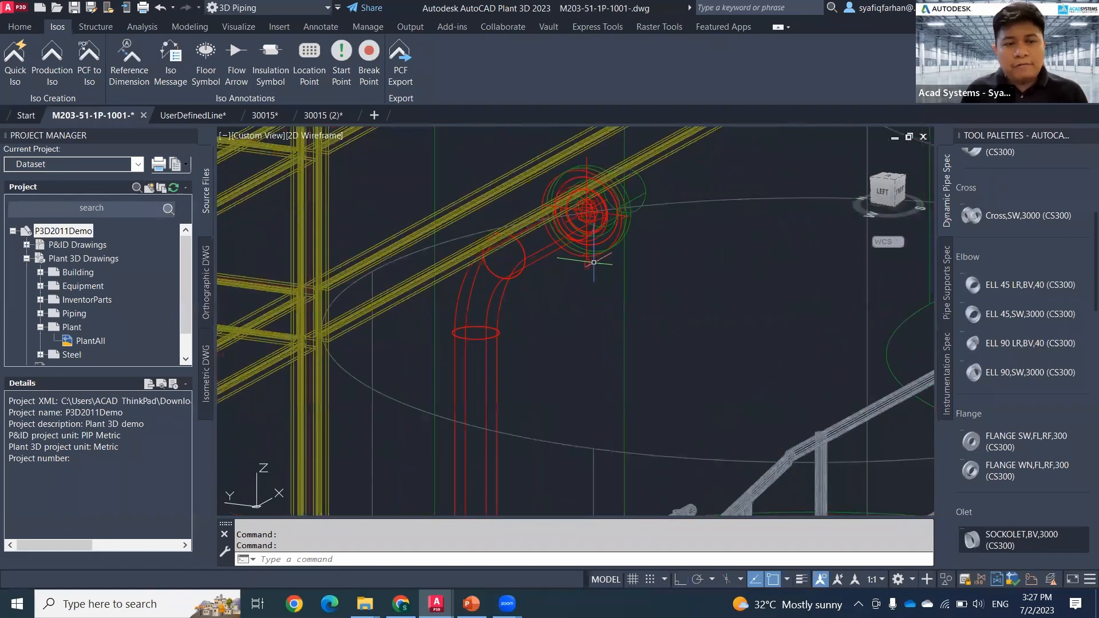
middle_click_drag(595, 276, 584, 333)
scroll(598, 343, "down", 5)
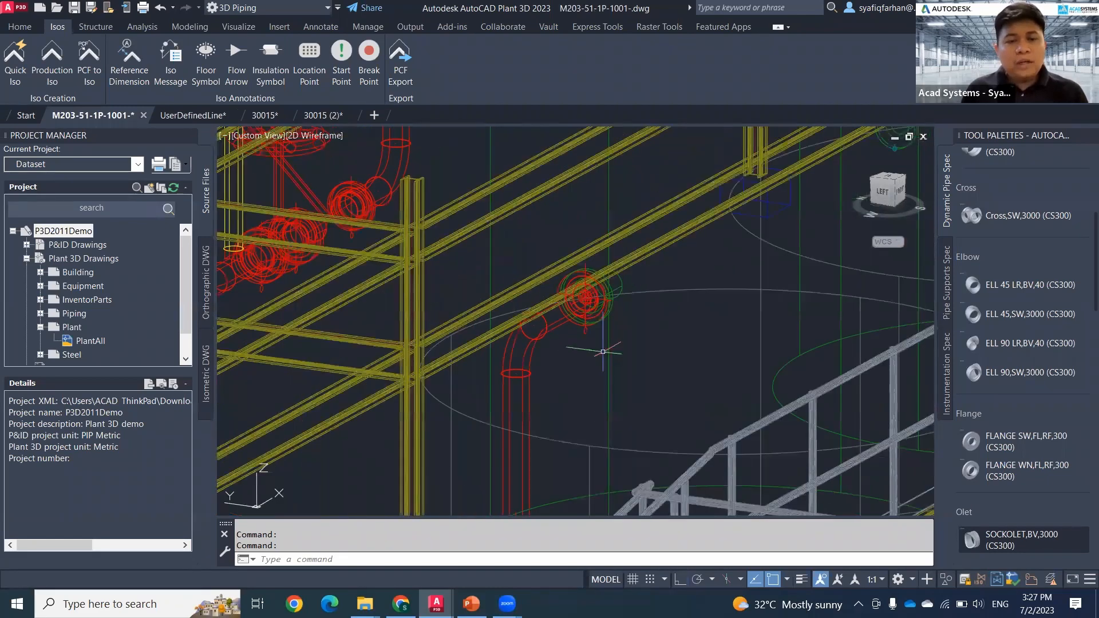
scroll(615, 375, "down", 2)
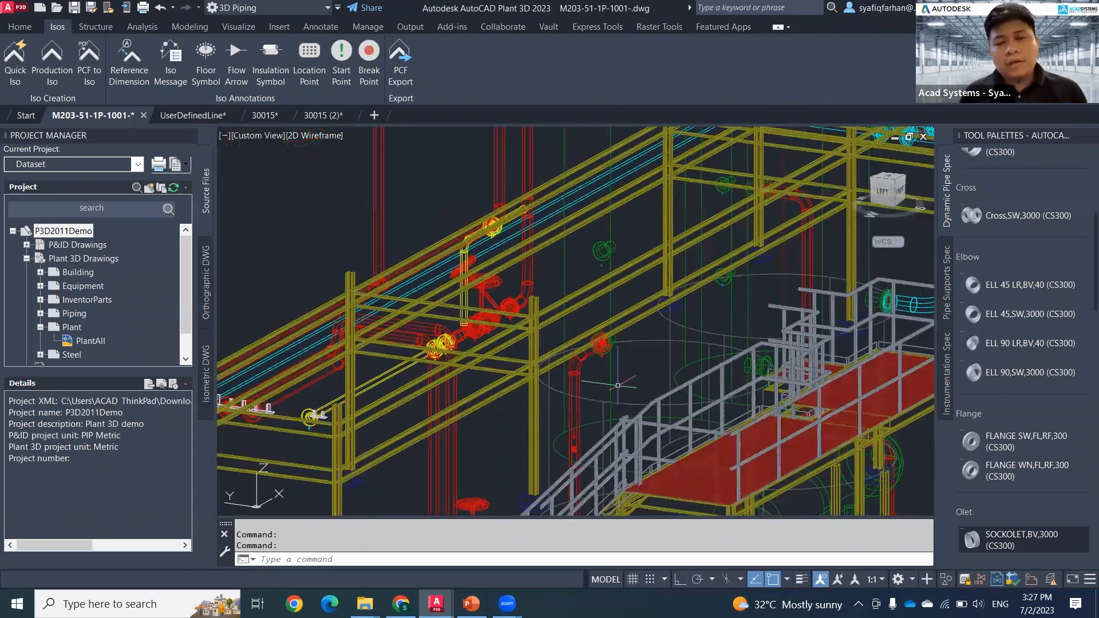
middle_click_drag(595, 354, 541, 274)
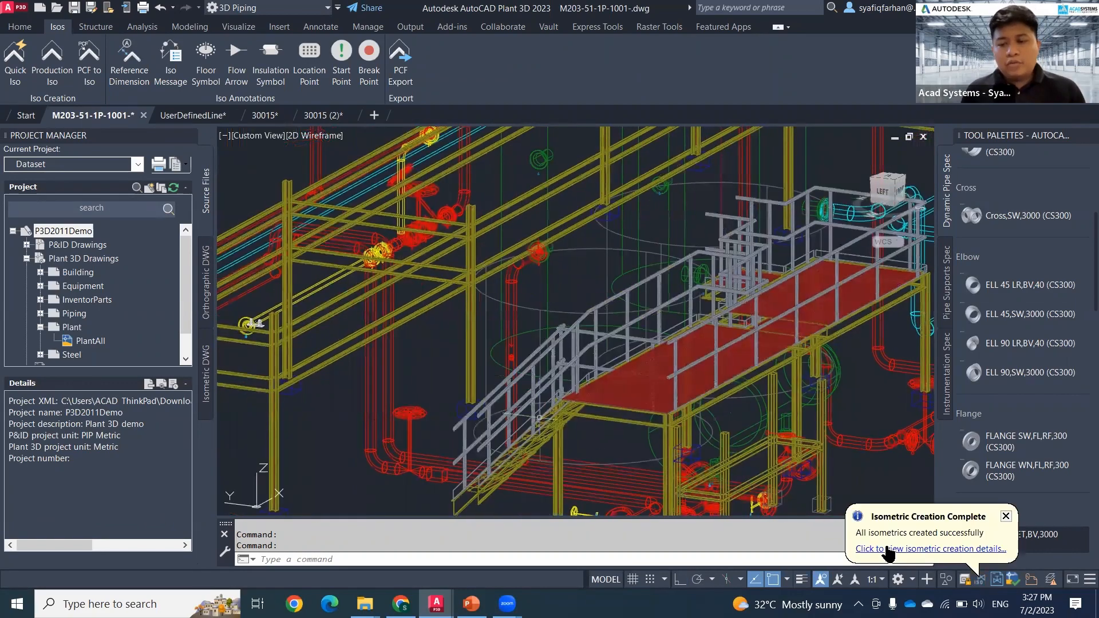
Step: Open the generated drawing 30015-1.dwg from the isometric creation results and examine the iso message on the vertical pipe
left_click(896, 550)
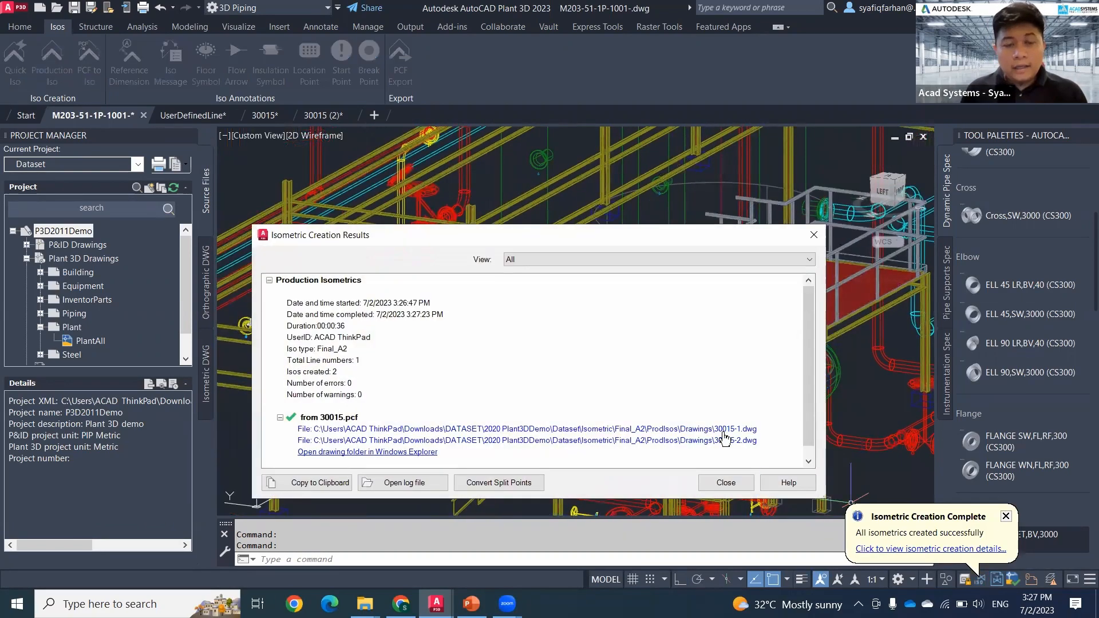
left_click(724, 432)
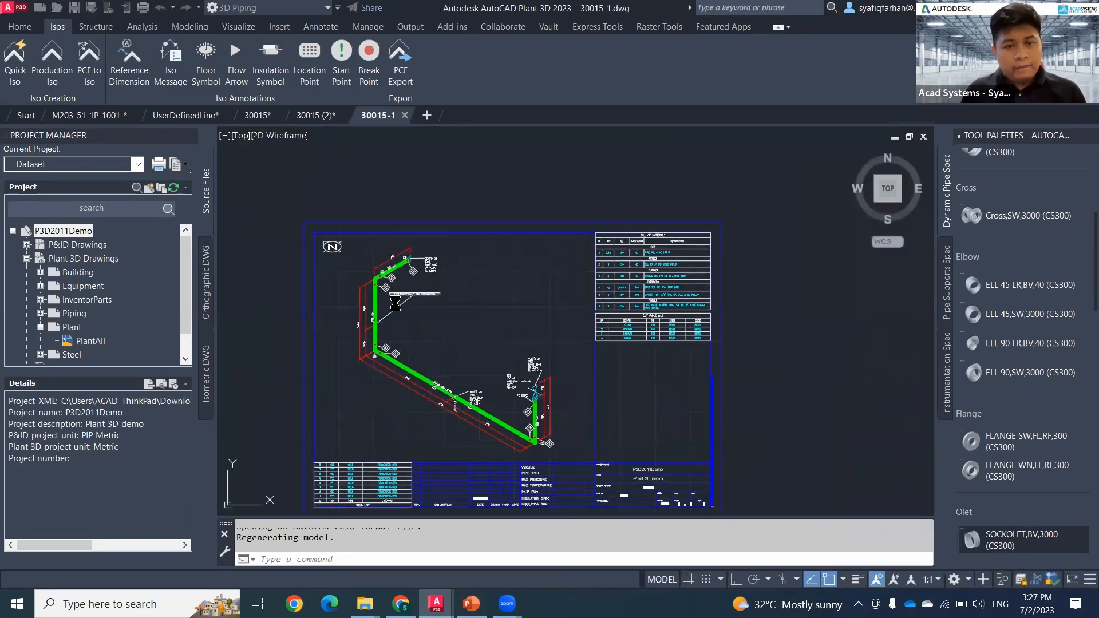
scroll(426, 312, "up", 2)
mouse_move(442, 309)
middle_mouse_down()
mouse_move(455, 388)
mouse_move(492, 362)
mouse_move(548, 195)
middle_mouse_up()
scroll(456, 390, "up", 2)
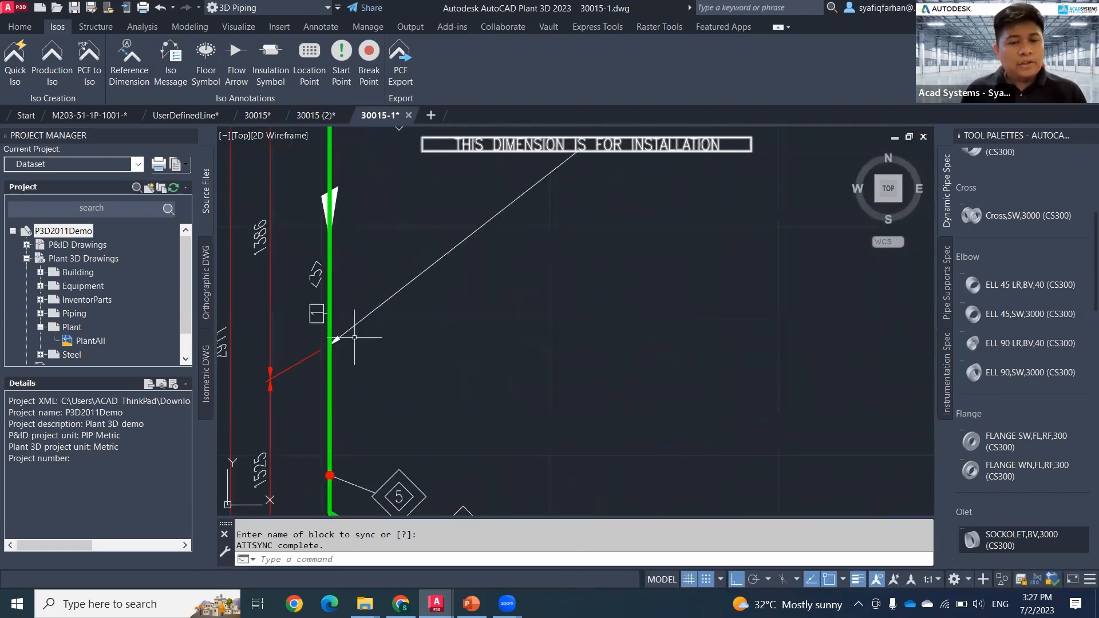
Step: Inspect the flow arrow above the iso message on the vertical pipe, leaving nothing selected
middle_click_drag(309, 230, 358, 336)
left_click(330, 277)
left_click(414, 348)
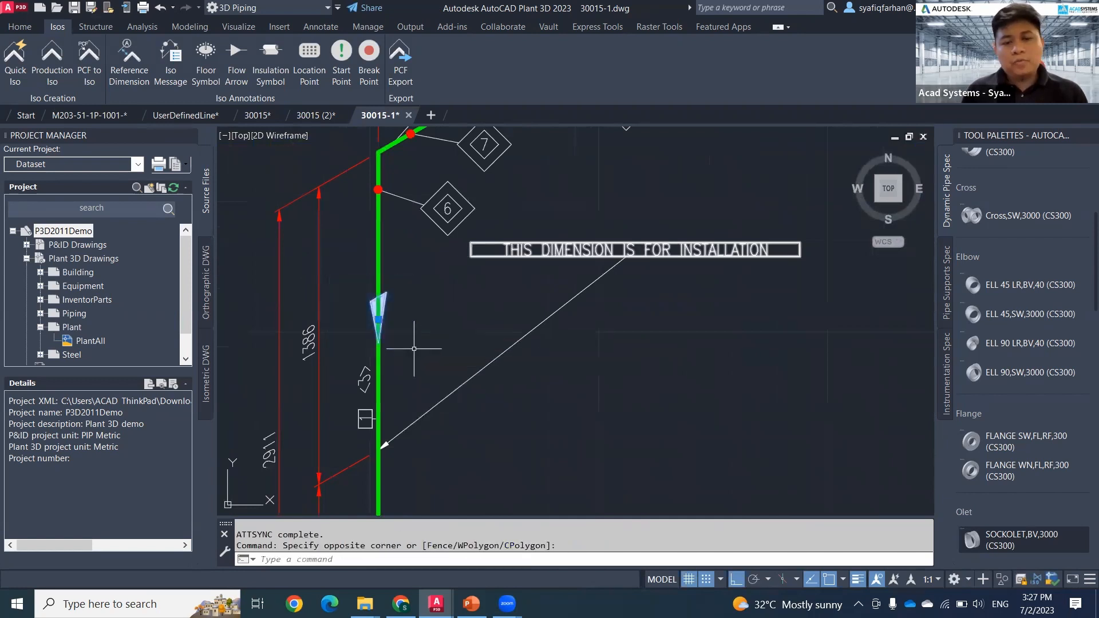
scroll(414, 349, "down", 2)
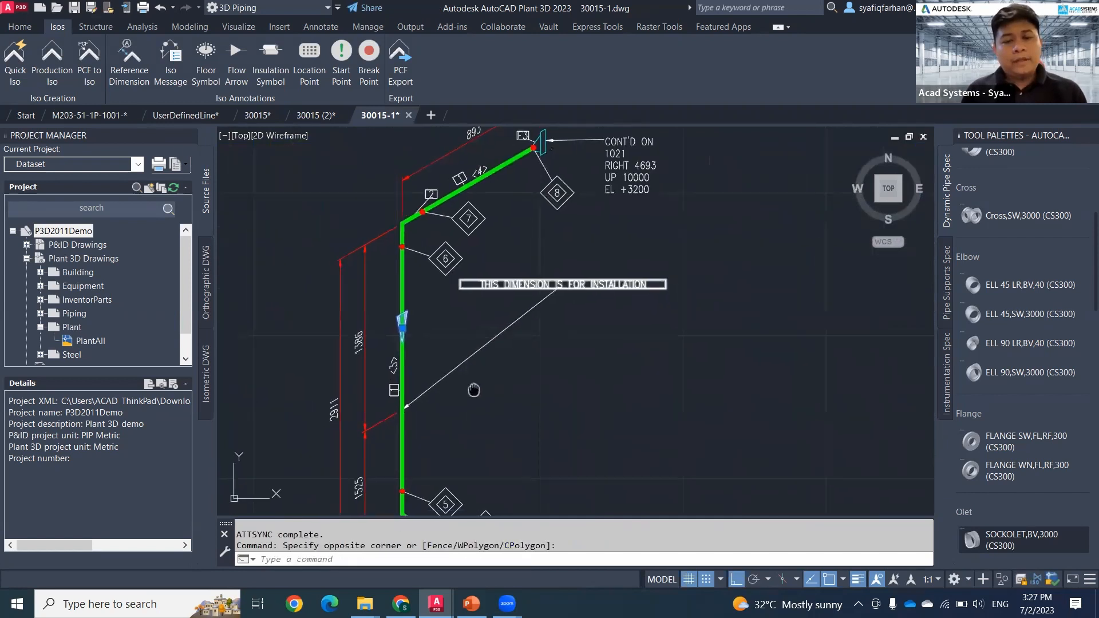
key("Escape")
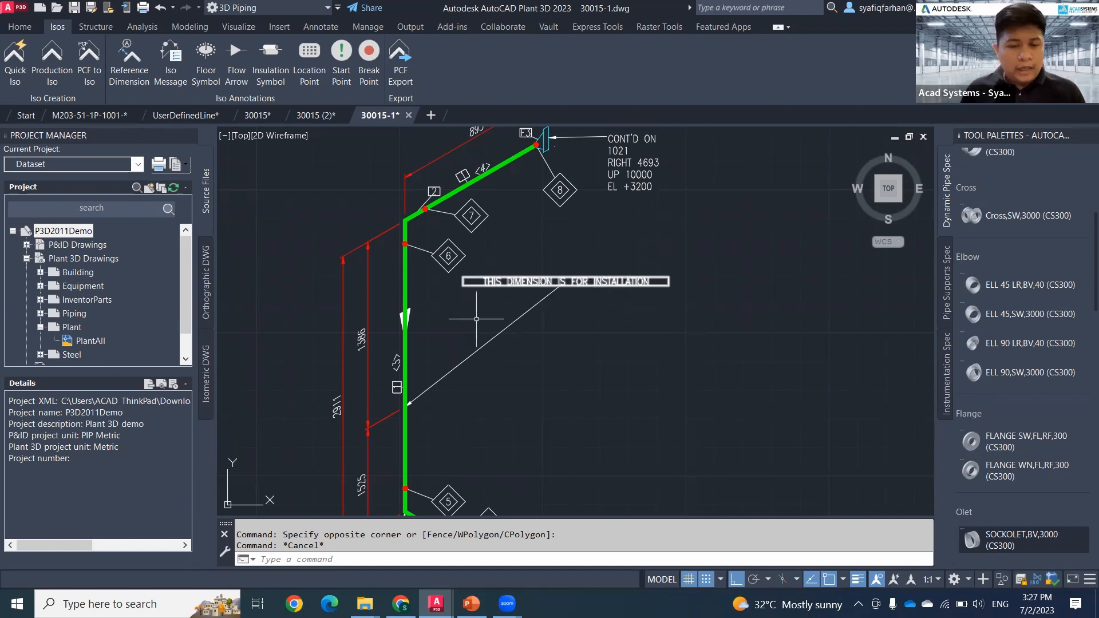
Step: Examine the dimensions and weld tags along the 30015-1 run and the column reference dimensions in the second generated drawing, 30015-2
mouse_move(573, 412)
middle_mouse_down()
mouse_move(543, 350)
mouse_move(566, 328)
middle_mouse_up()
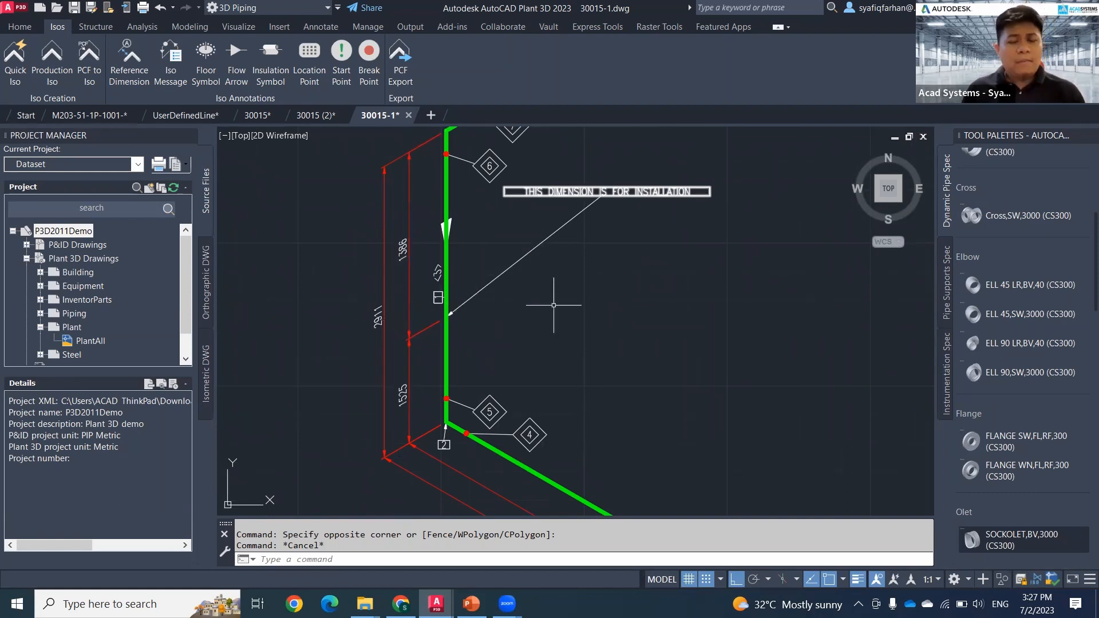
middle_click_drag(574, 325, 547, 349)
scroll(564, 309, "down", 2)
middle_click_drag(586, 306, 563, 337)
scroll(466, 248, "up", 1)
scroll(448, 222, "up", 6)
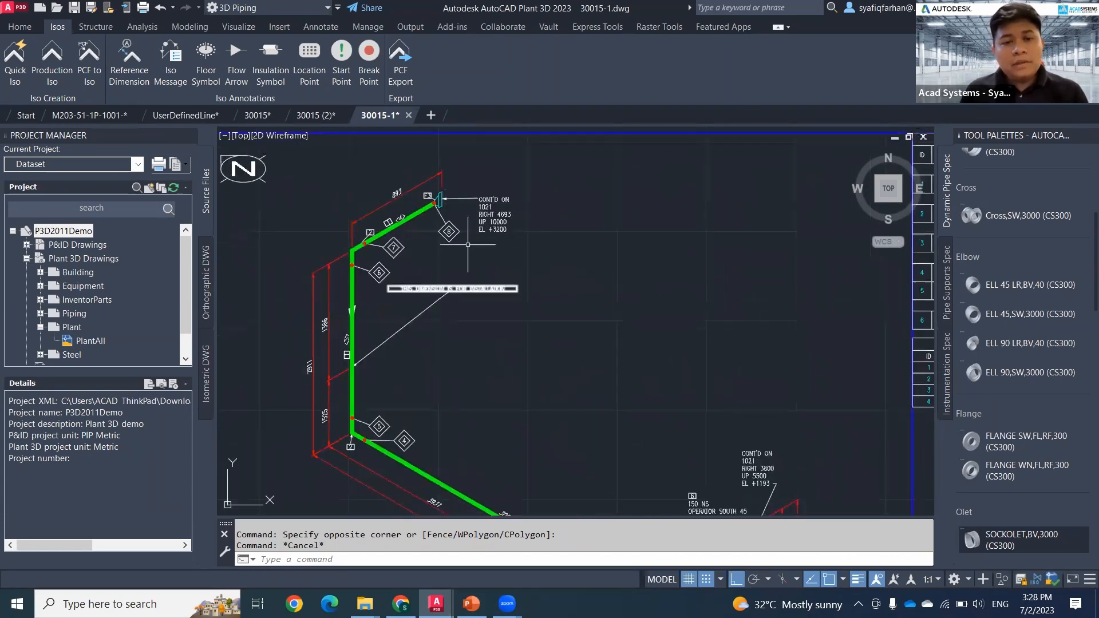
middle_click_drag(447, 222, 498, 257)
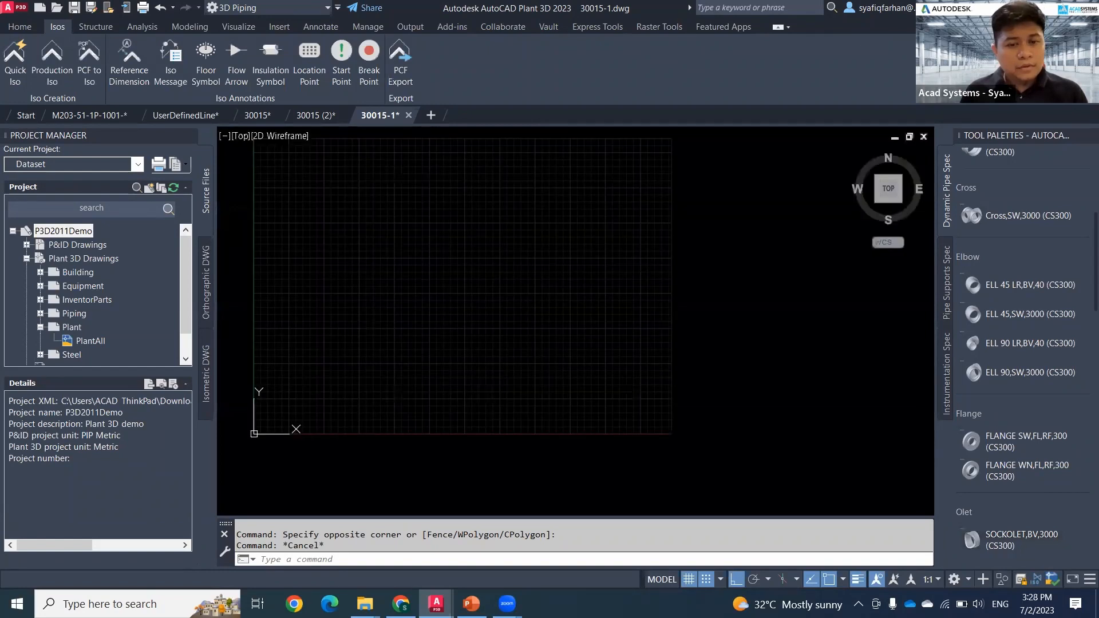
scroll(410, 276, "up", 5)
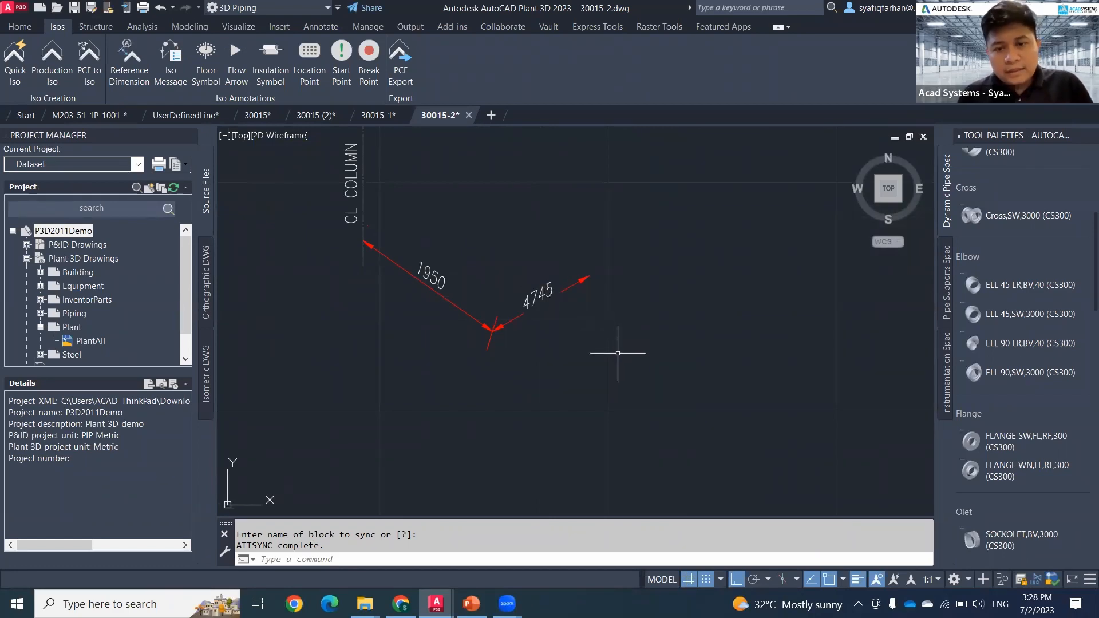
Step: Return to the M203-51-1P-1001 piping model and set its visual style to Shaded
left_click(107, 119)
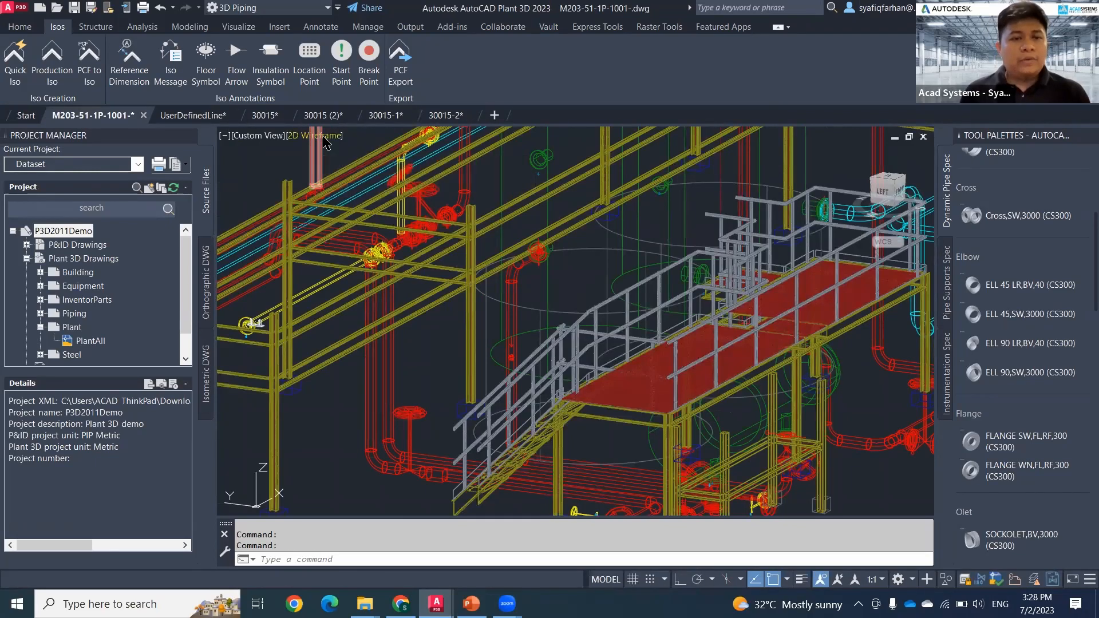
left_click(322, 138)
left_click(364, 223)
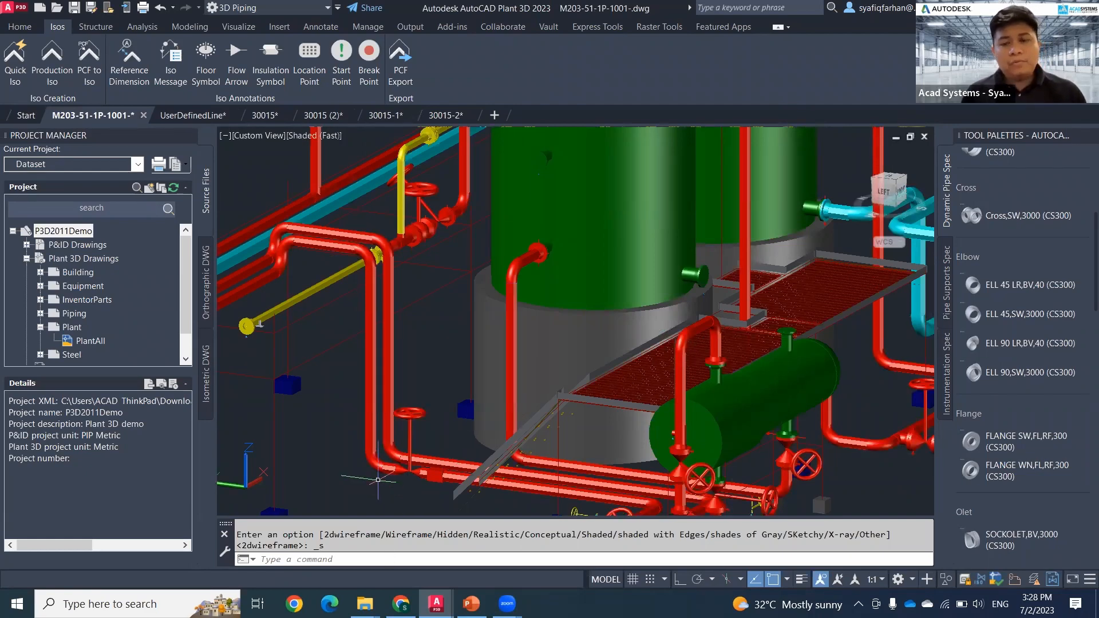
Step: Switch to the Chrome browser and review the promotions, online lessons and training schedule on the Acad Systems home page
left_click(400, 604)
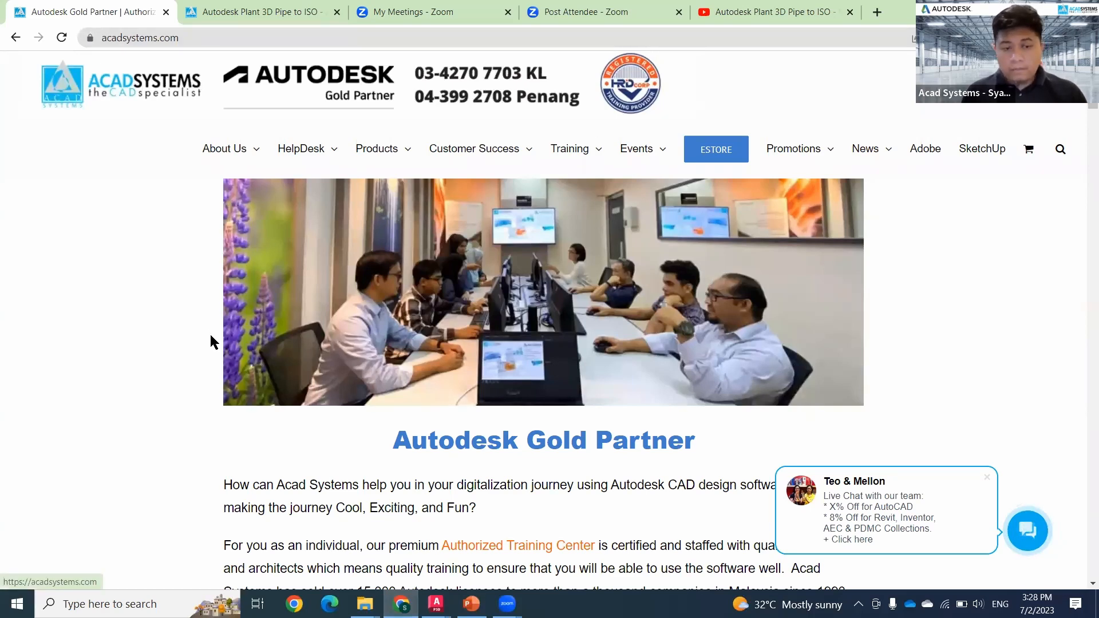
scroll(211, 337, "down", 7)
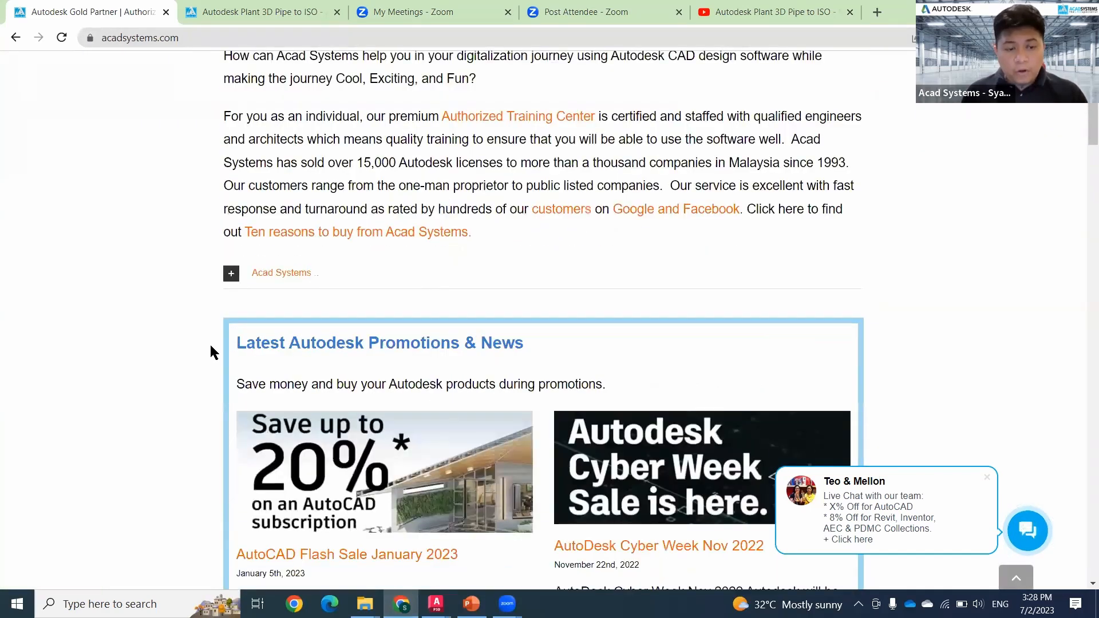
scroll(210, 346, "down", 10)
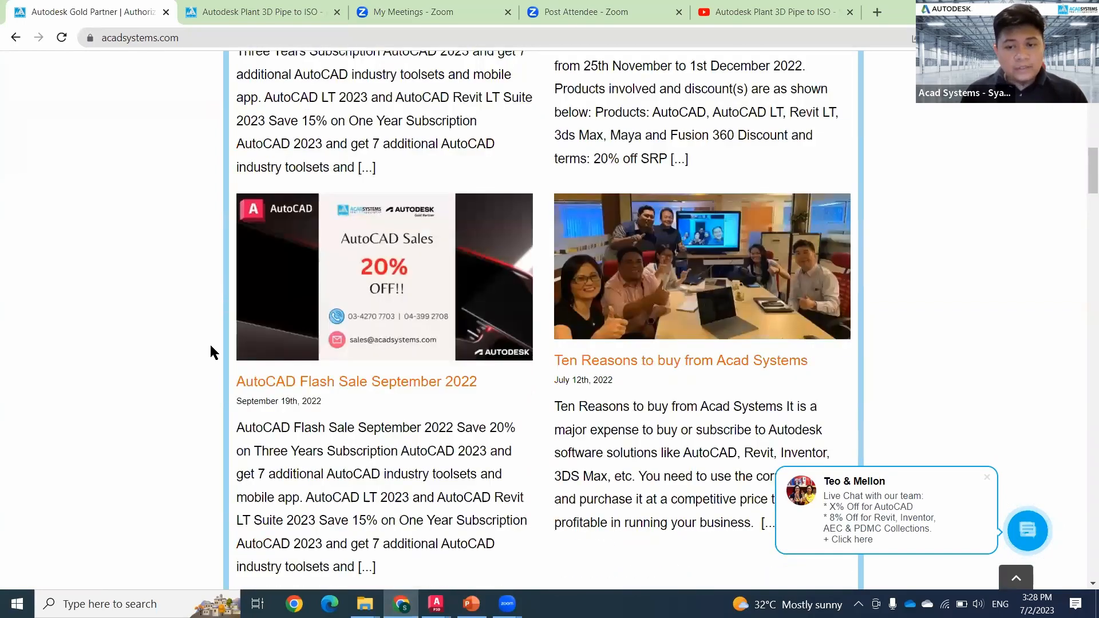
scroll(211, 347, "down", 15)
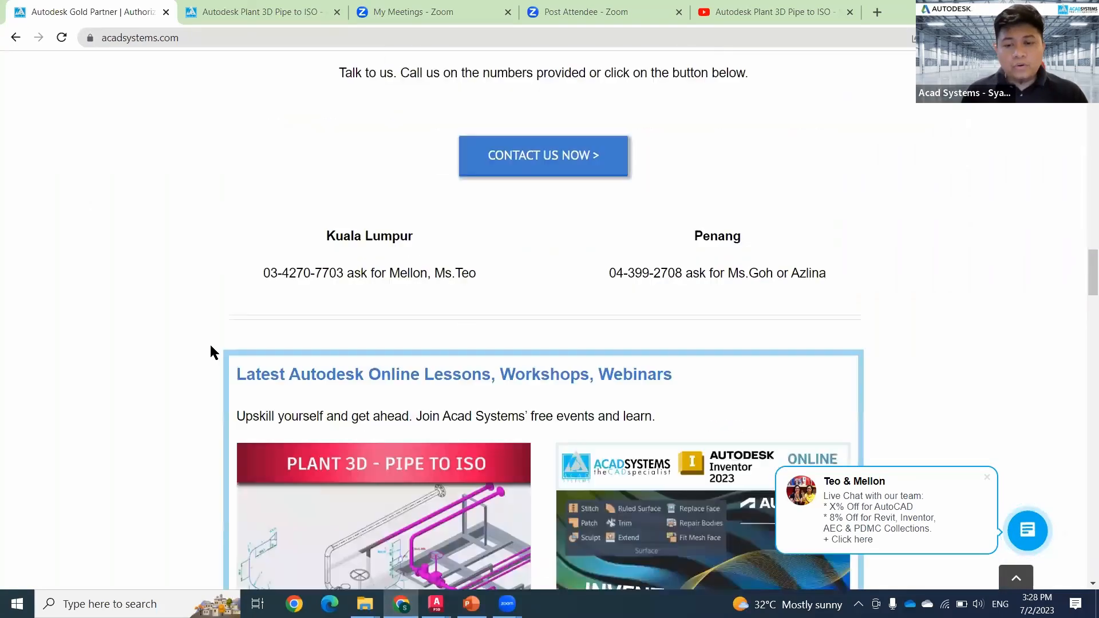
scroll(210, 347, "down", 3)
scroll(483, 428, "down", 7)
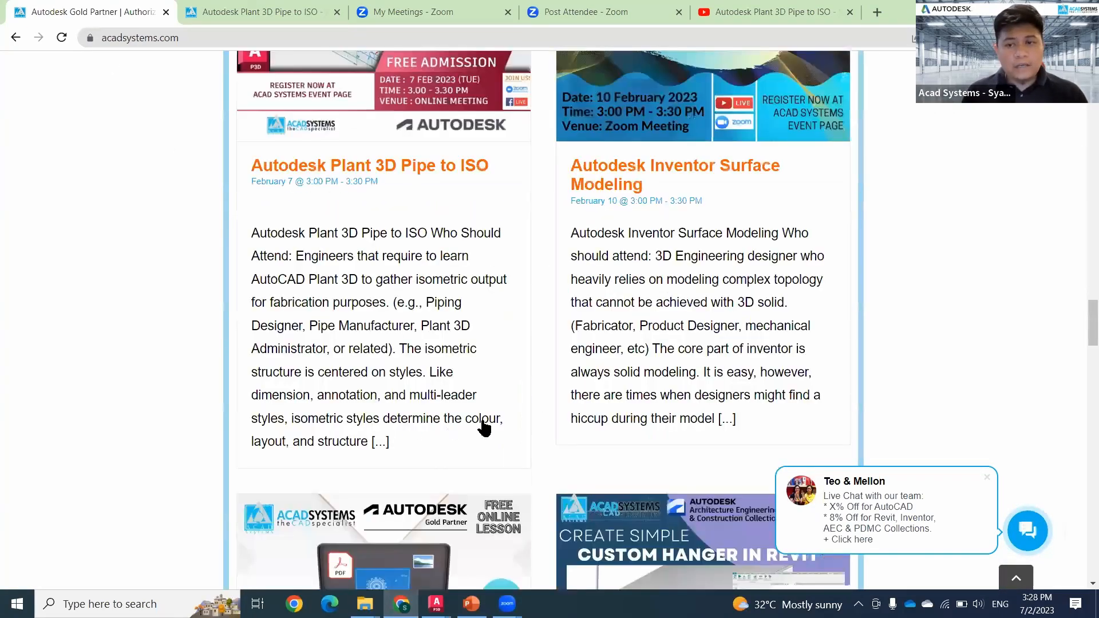
scroll(842, 353, "down", 9)
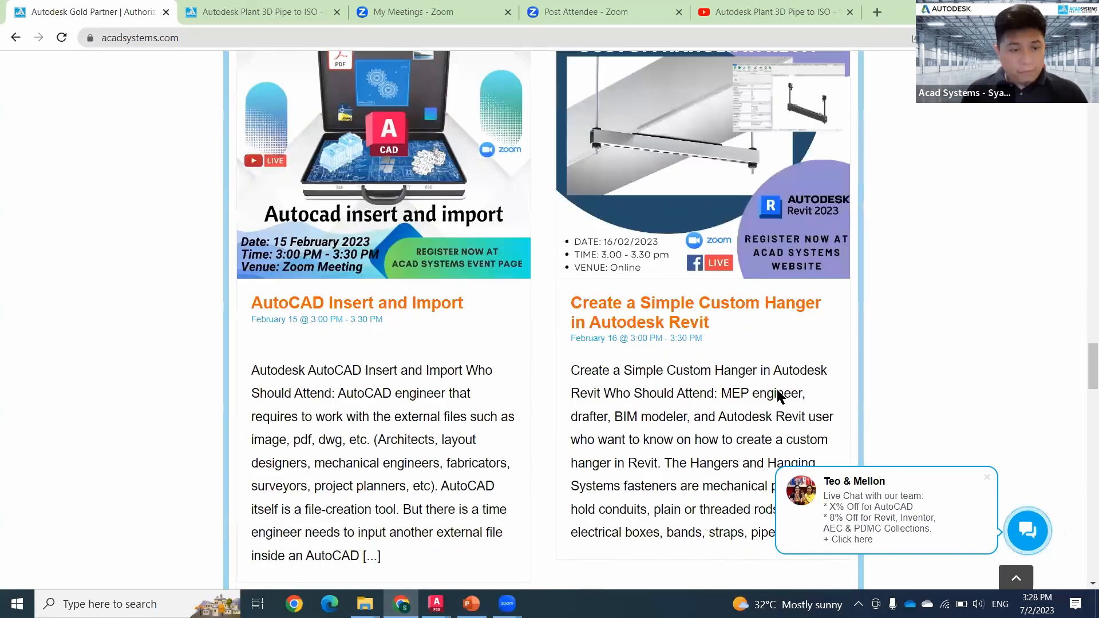
scroll(774, 372, "down", 20)
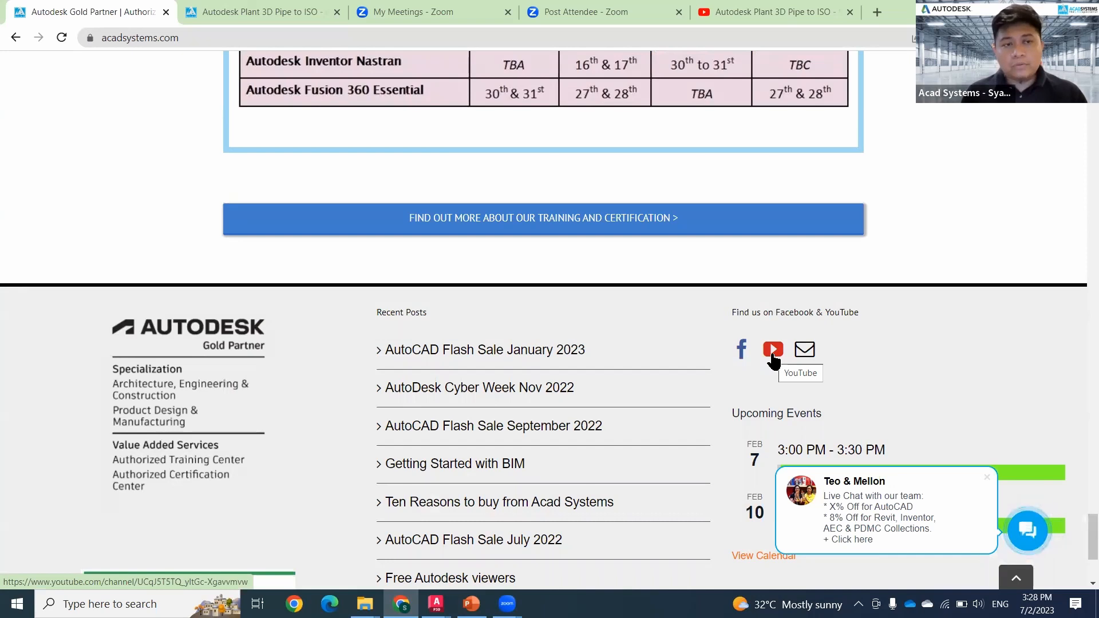
Step: Open the Acad Systems YouTube channel from the website footer and look over its live and recorded videos
left_click(773, 351)
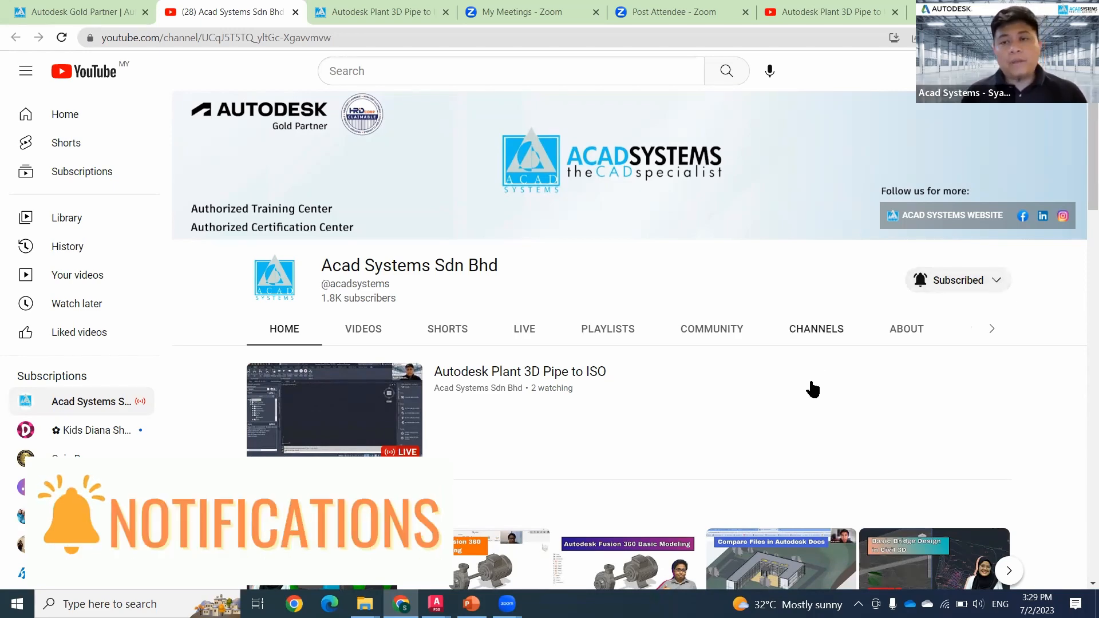
scroll(807, 406, "down", 1)
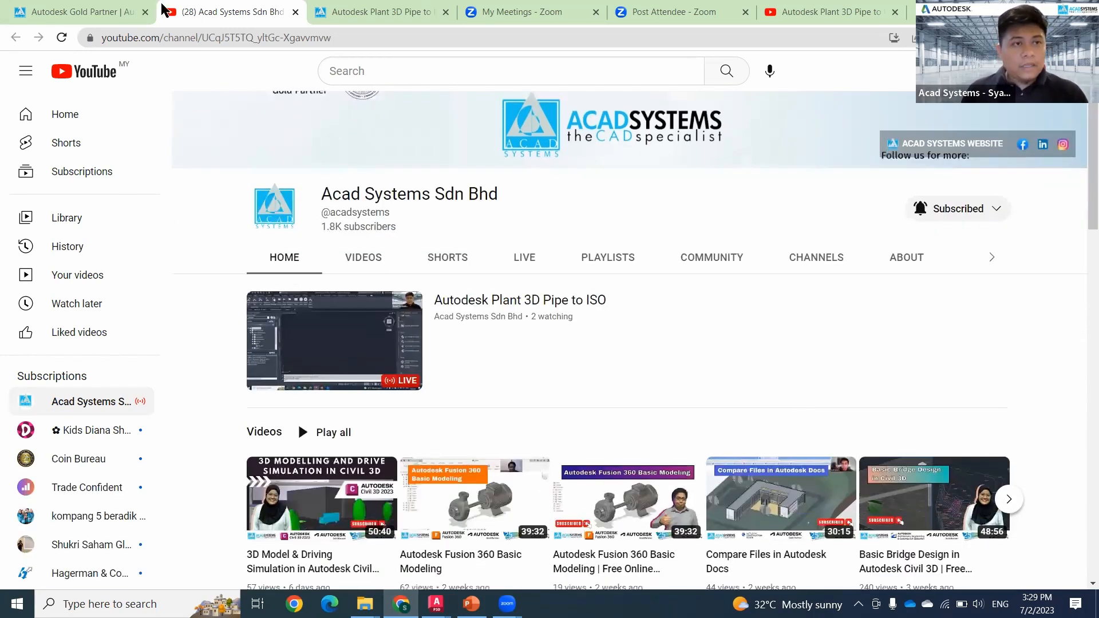
Step: Return to the Acad Systems website and review the upcoming lessons and webinars from the footer back up to the page header
left_click(111, 12)
scroll(111, 264, "up", 11)
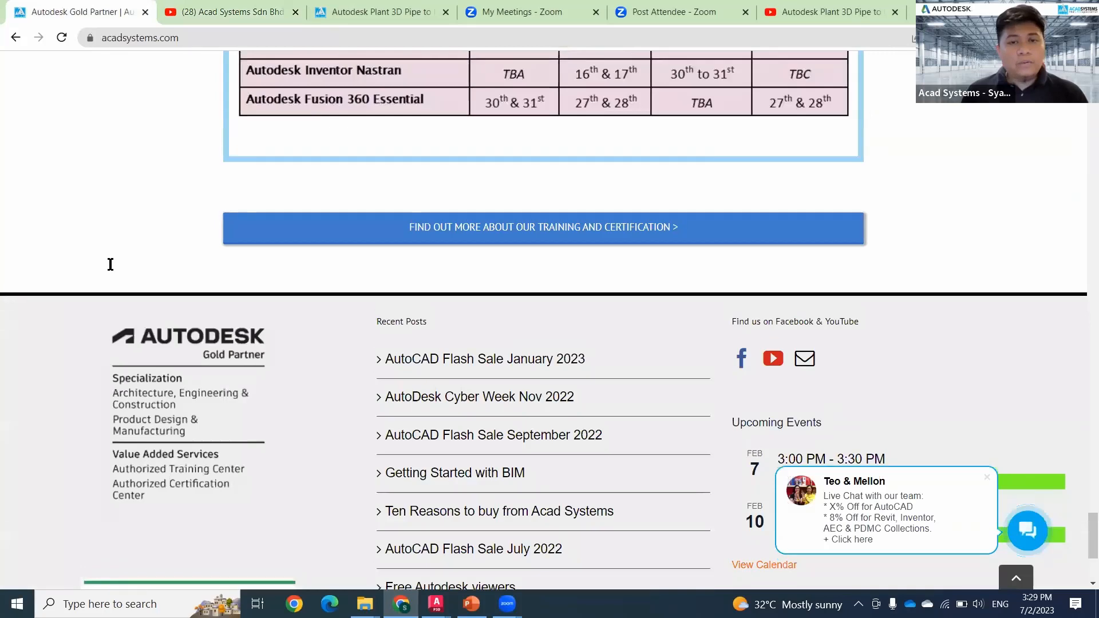
scroll(110, 265, "up", 15)
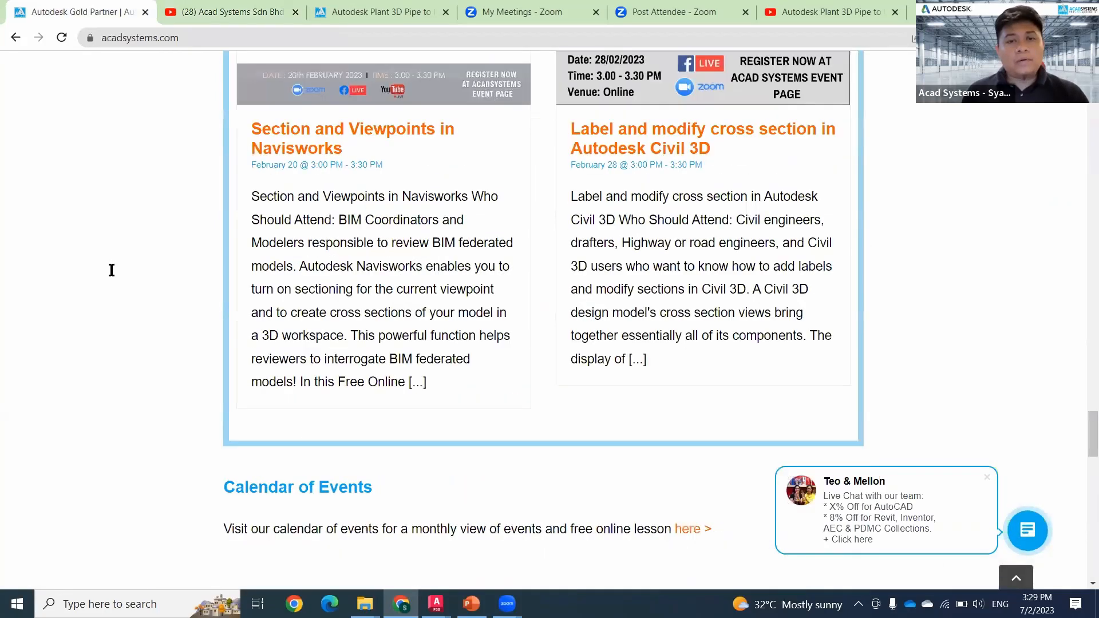
scroll(112, 270, "up", 3)
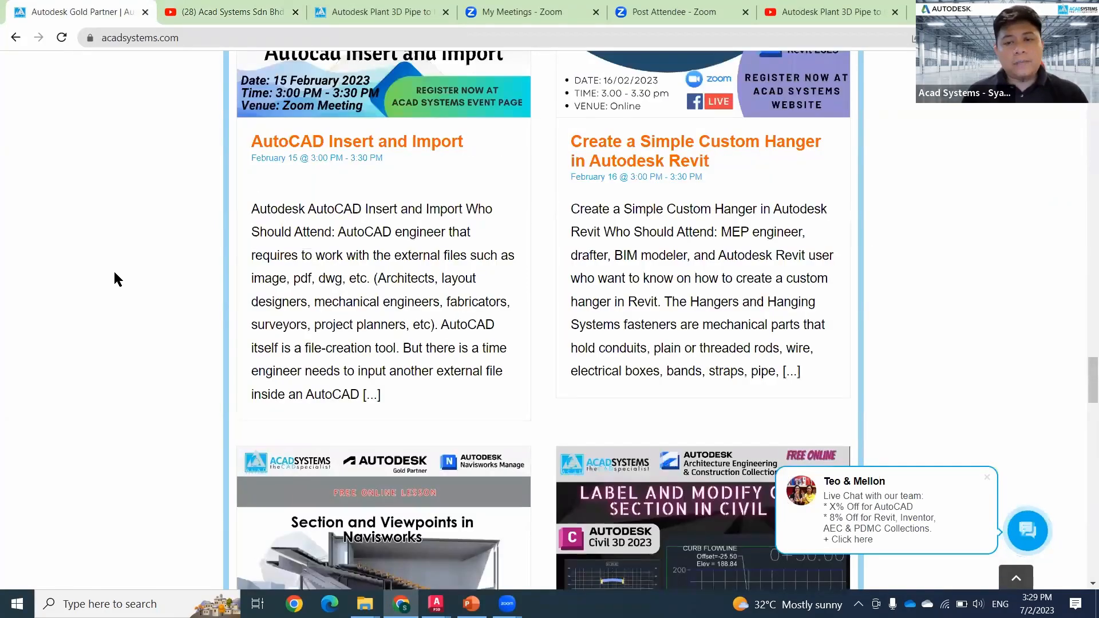
scroll(261, 226, "up", 6)
scroll(462, 206, "up", 10)
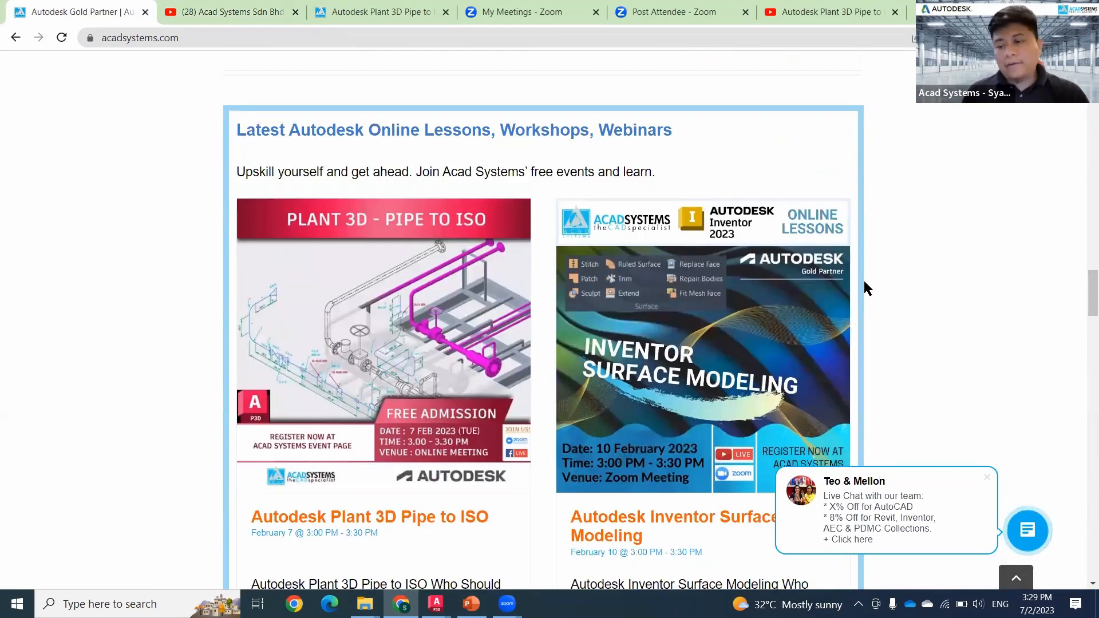
scroll(865, 280, "down", 3)
scroll(899, 314, "up", 3)
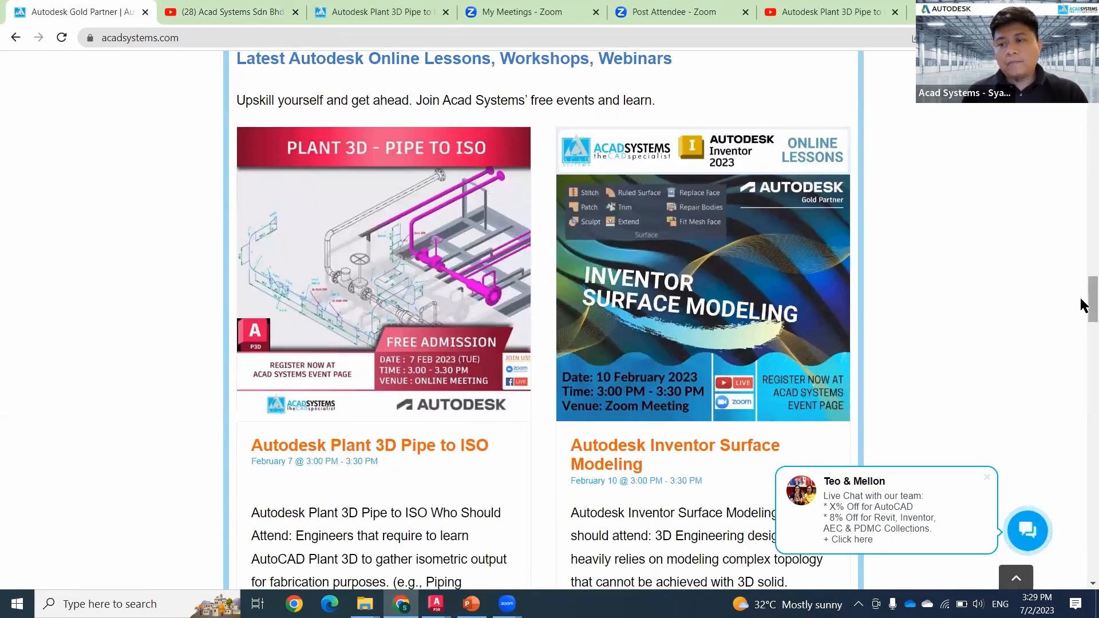
scroll(899, 314, "up", 15)
scroll(416, 435, "up", 10)
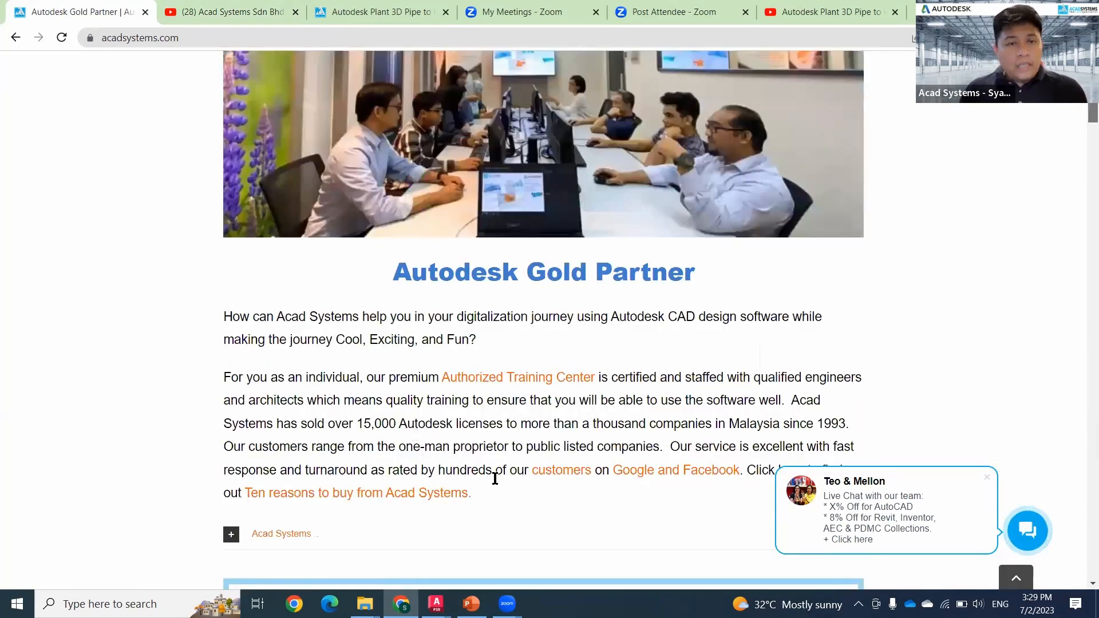
scroll(495, 478, "up", 3)
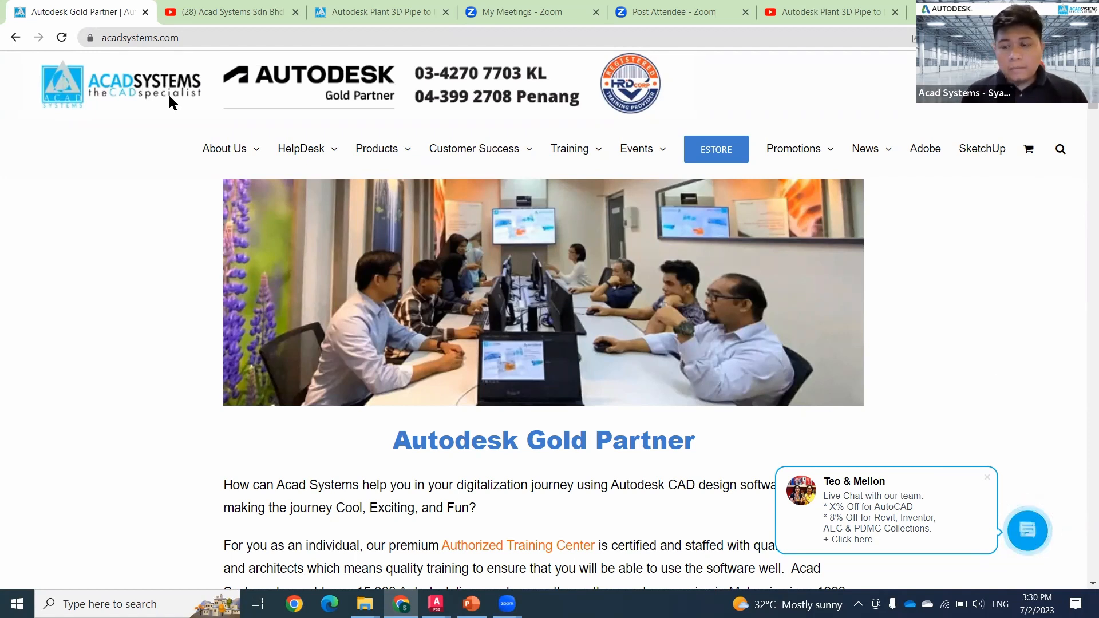
Step: Open the website's live chat, draft a short greeting to a support agent and close the chat without sending it
left_click(1028, 530)
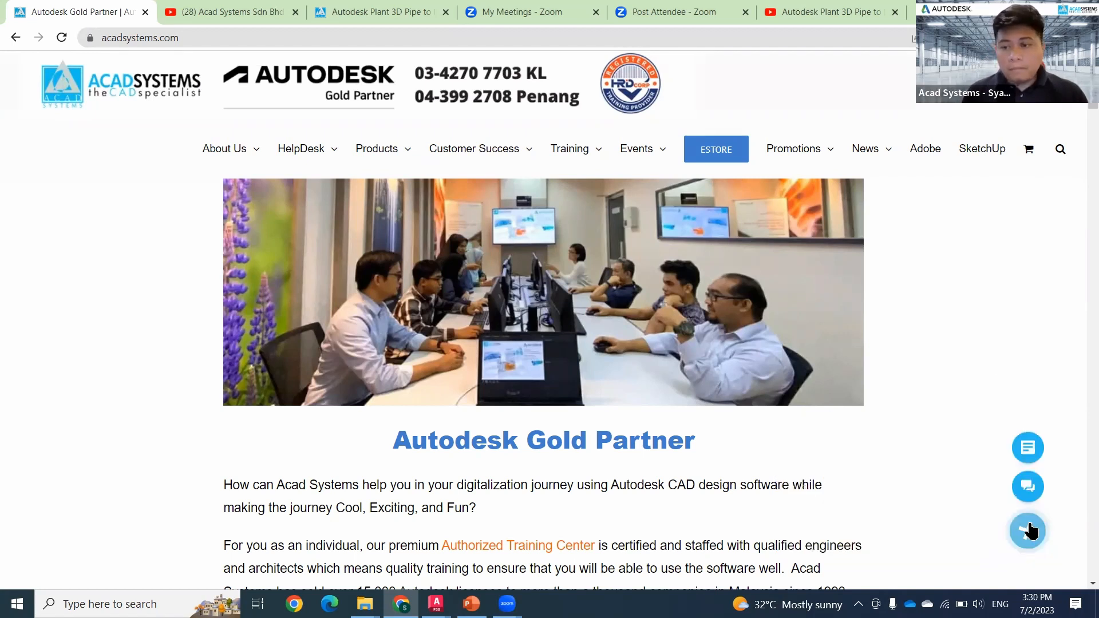
left_click(1029, 487)
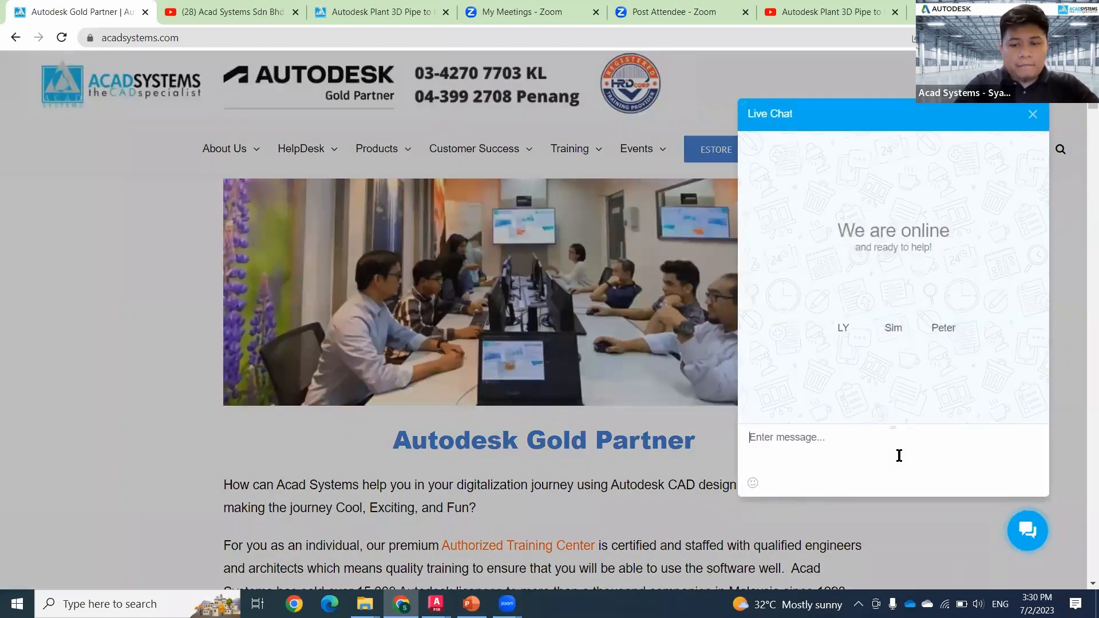
type("Hi Syafiq")
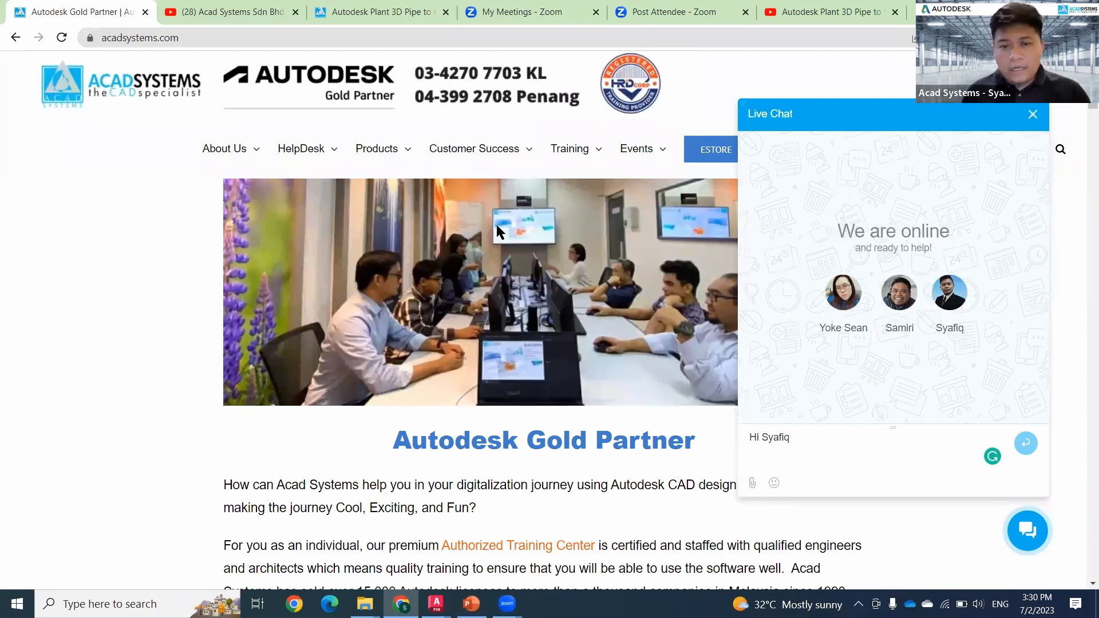
left_click(1033, 114)
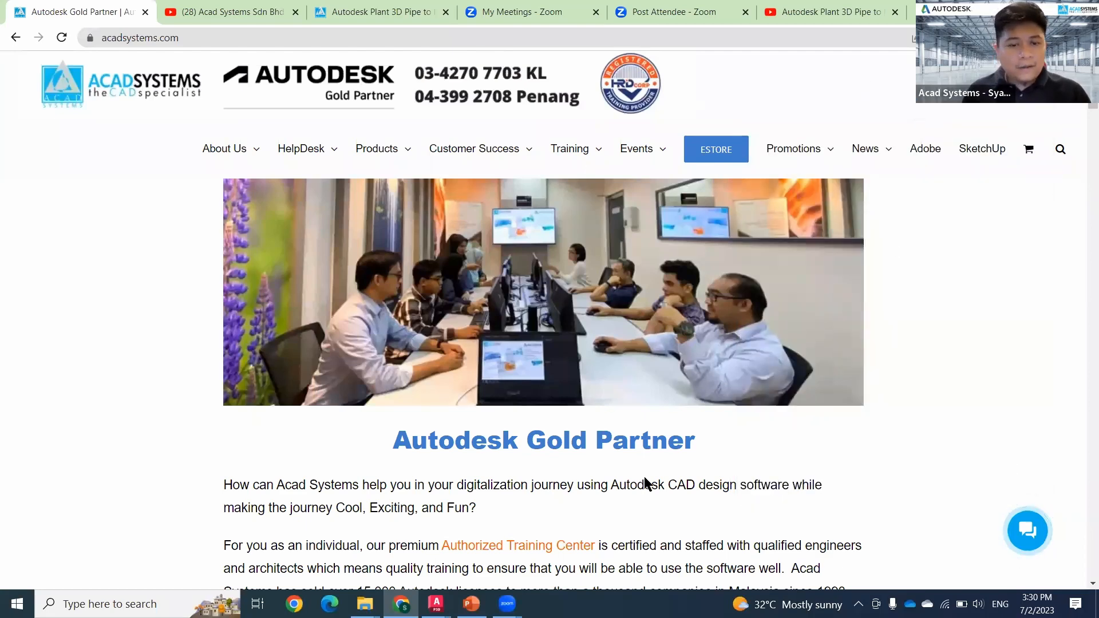
Step: Put the browser away and switch to the PowerPoint presentation Plant 3D Pipe to ISO.pptx
left_click(1018, 9)
left_click(436, 604)
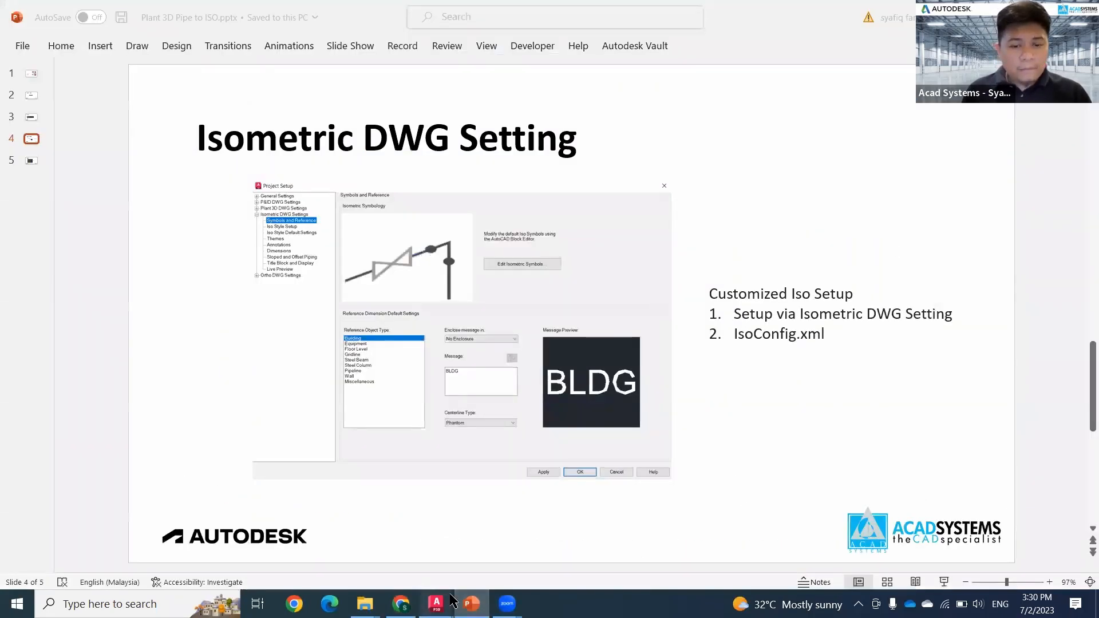